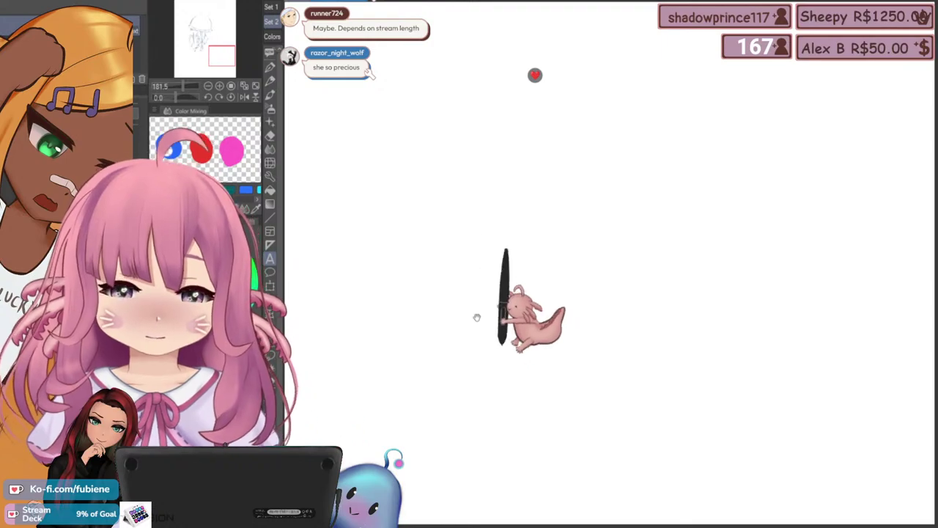
pyautogui.moveTo(410, 254); pyautogui.dragTo(500, 340)
pyautogui.scroll(-3, 490, 306)
pyautogui.scroll(-3, 489, 306)
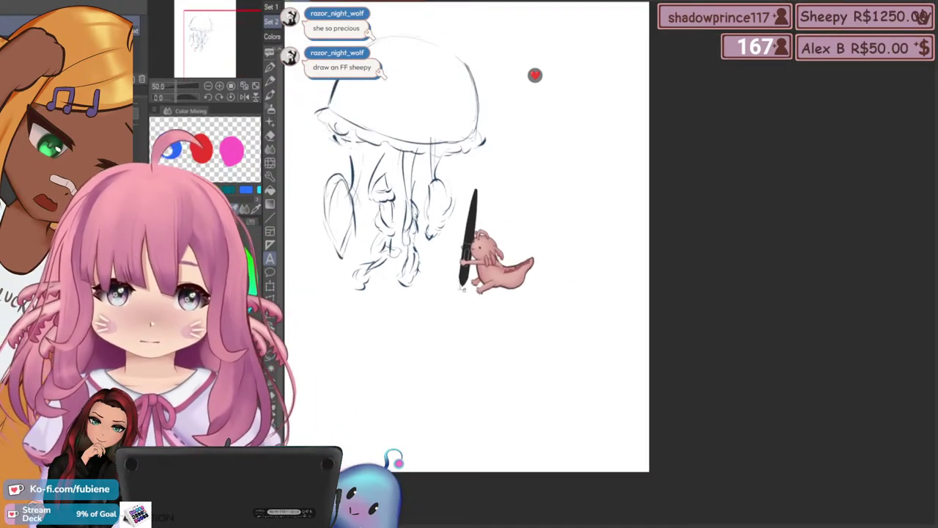
pyautogui.moveTo(440, 267)
pyautogui.mouseDown()
pyautogui.moveTo(534, 339)
pyautogui.moveTo(517, 361)
pyautogui.mouseUp()
pyautogui.scroll(-1, 571, 386)
pyautogui.scroll(4, 538, 355)
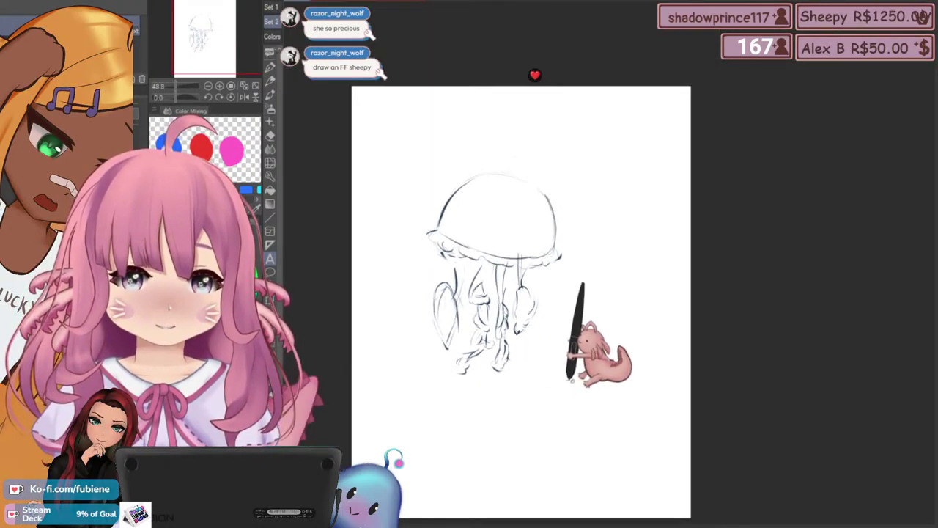
pyautogui.moveTo(535, 358)
pyautogui.mouseDown()
pyautogui.moveTo(576, 406)
pyautogui.moveTo(547, 396)
pyautogui.moveTo(564, 386)
pyautogui.moveTo(552, 373)
pyautogui.moveTo(546, 383)
pyautogui.moveTo(565, 384)
pyautogui.moveTo(548, 393)
pyautogui.moveTo(580, 411)
pyautogui.moveTo(571, 418)
pyautogui.moveTo(560, 400)
pyautogui.moveTo(568, 433)
pyautogui.mouseUp()
pyautogui.scroll(2, 564, 391)
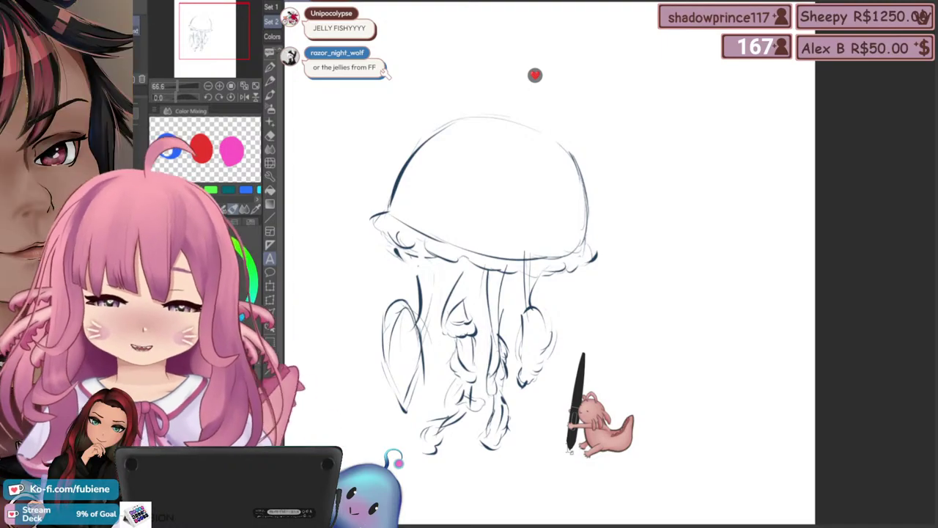
pyautogui.scroll(1, 597, 341)
pyautogui.scroll(4, 595, 339)
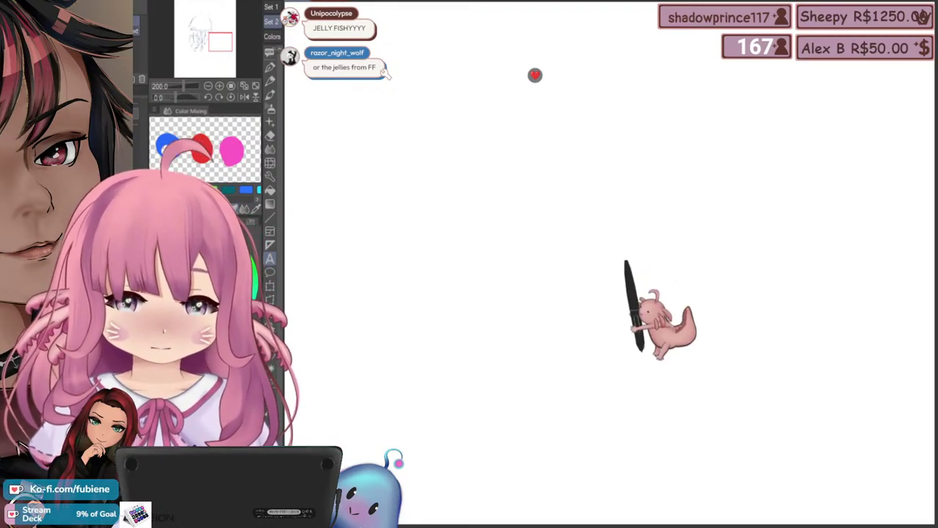
pyautogui.moveTo(552, 296); pyautogui.dragTo(604, 320)
pyautogui.scroll(-2, 628, 329)
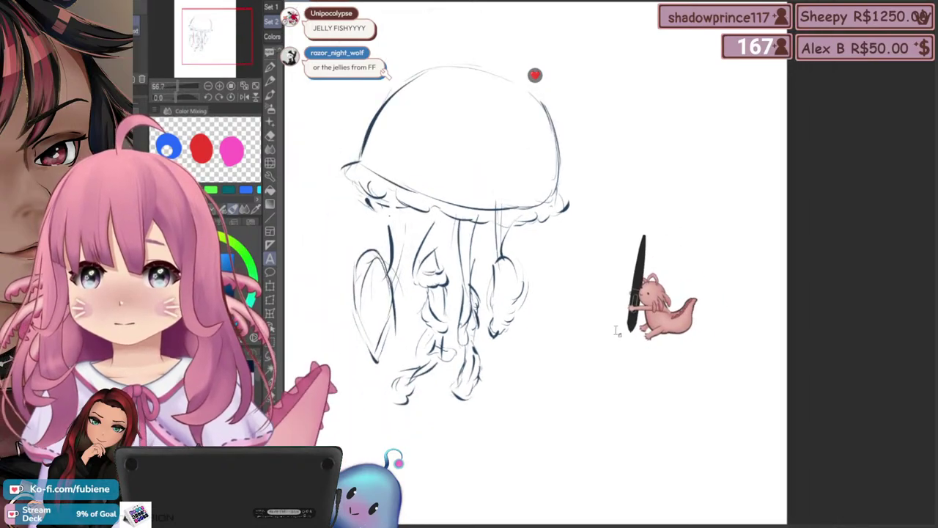
pyautogui.moveTo(529, 323); pyautogui.dragTo(633, 337)
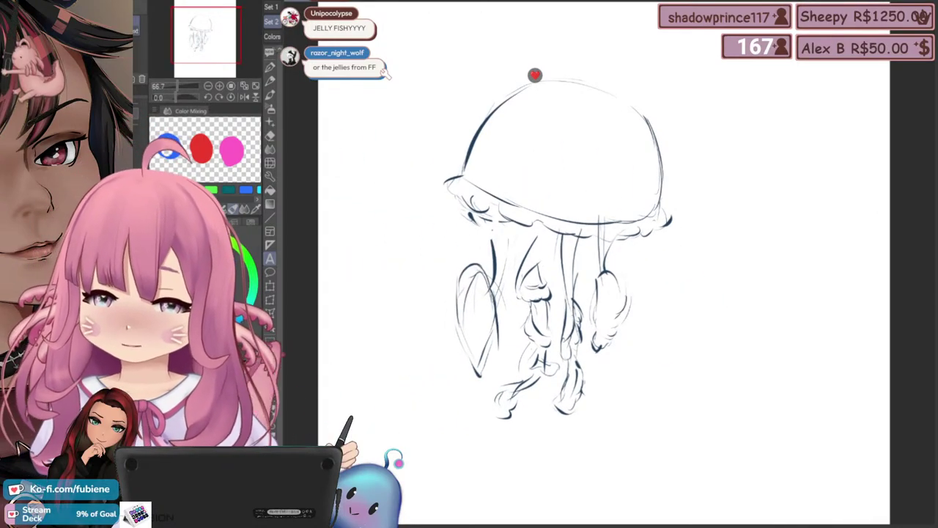
pyautogui.moveTo(458, 269)
pyautogui.mouseDown()
pyautogui.moveTo(476, 284)
pyautogui.moveTo(481, 304)
pyautogui.mouseUp()
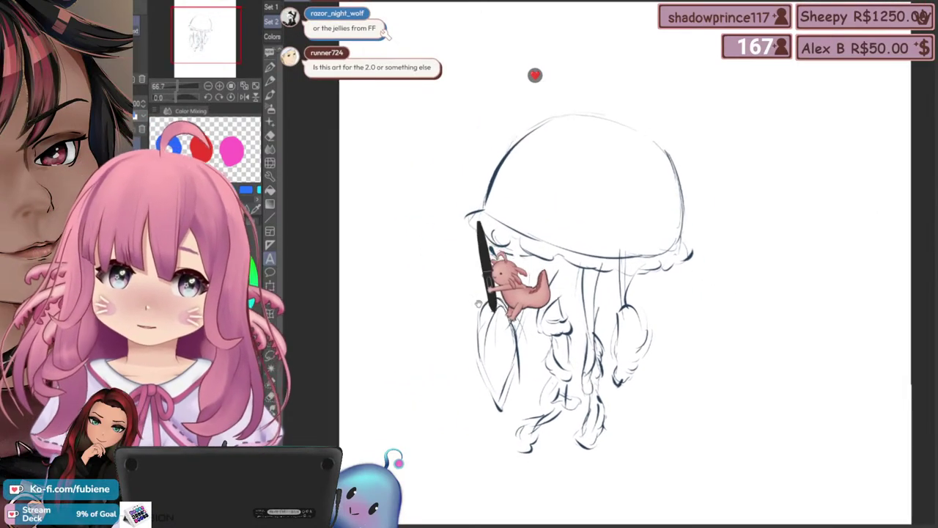
pyautogui.scroll(-4, 513, 322)
pyautogui.moveTo(552, 359)
pyautogui.mouseDown()
pyautogui.moveTo(502, 310)
pyautogui.moveTo(523, 299)
pyautogui.moveTo(518, 322)
pyautogui.moveTo(494, 333)
pyautogui.mouseUp()
pyautogui.scroll(-3, 489, 298)
pyautogui.scroll(3, 517, 302)
pyautogui.scroll(3, 537, 306)
pyautogui.scroll(2, 541, 320)
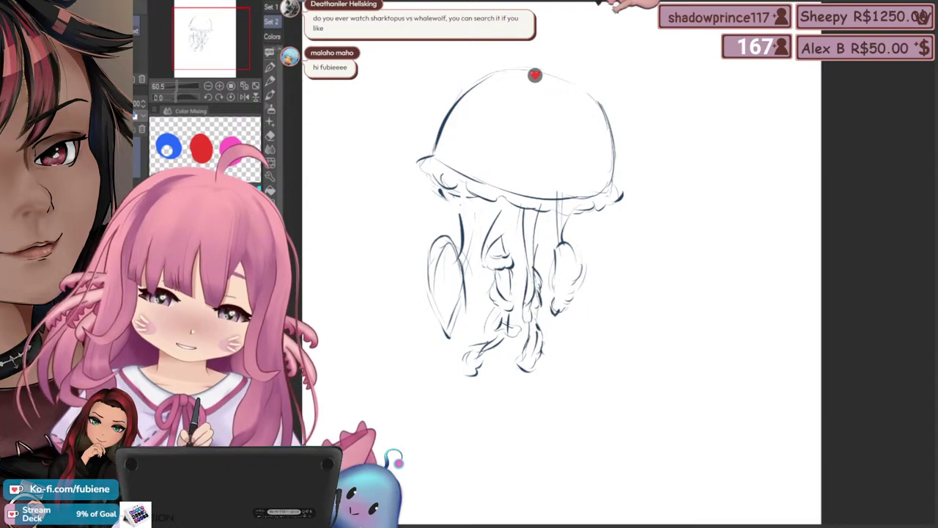
pyautogui.moveTo(410, 246); pyautogui.dragTo(439, 302)
pyautogui.scroll(-2, 440, 236)
pyautogui.scroll(2, 440, 324)
pyautogui.scroll(1, 444, 311)
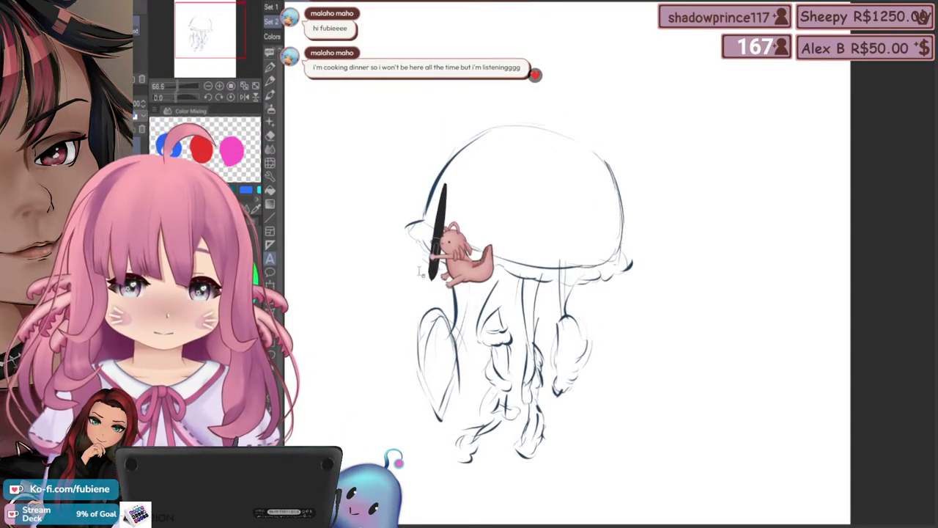
pyautogui.moveTo(406, 273); pyautogui.dragTo(412, 285)
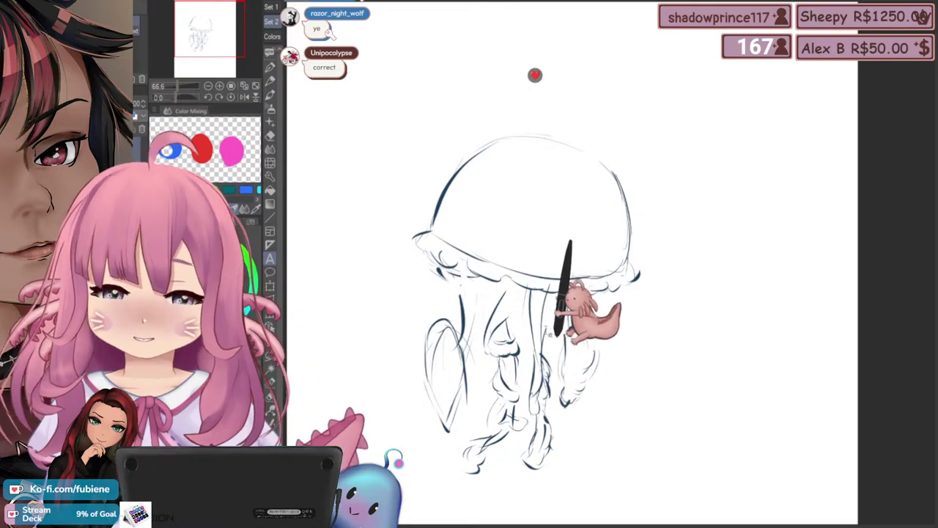
pyautogui.moveTo(416, 296); pyautogui.dragTo(402, 283)
pyautogui.moveTo(475, 331)
pyautogui.mouseDown()
pyautogui.moveTo(461, 302)
pyautogui.moveTo(475, 339)
pyautogui.mouseUp()
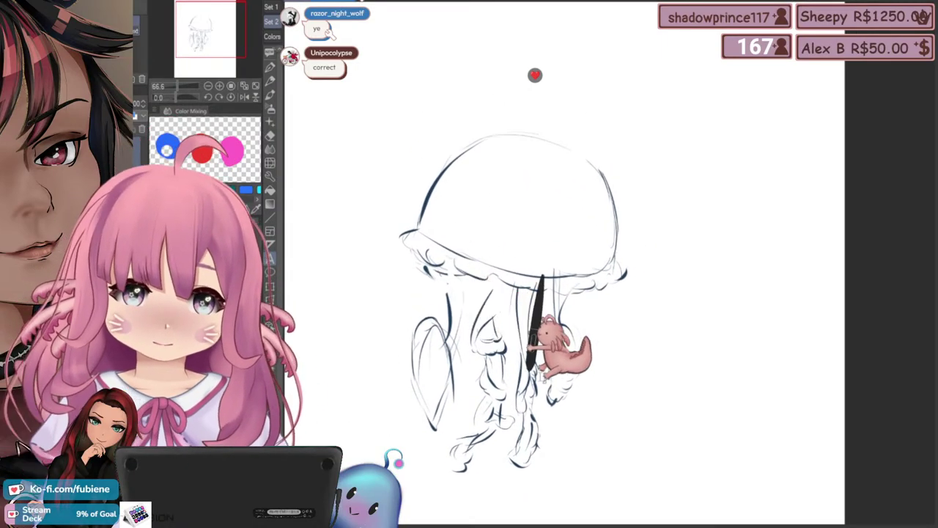
pyautogui.moveTo(563, 394)
pyautogui.mouseDown()
pyautogui.moveTo(552, 379)
pyautogui.moveTo(586, 403)
pyautogui.mouseUp()
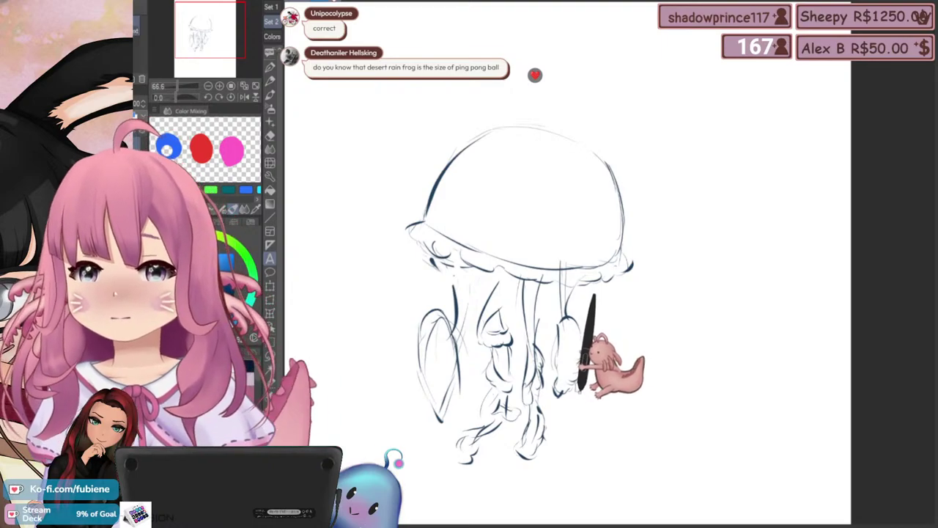
pyautogui.moveTo(519, 354); pyautogui.dragTo(530, 342)
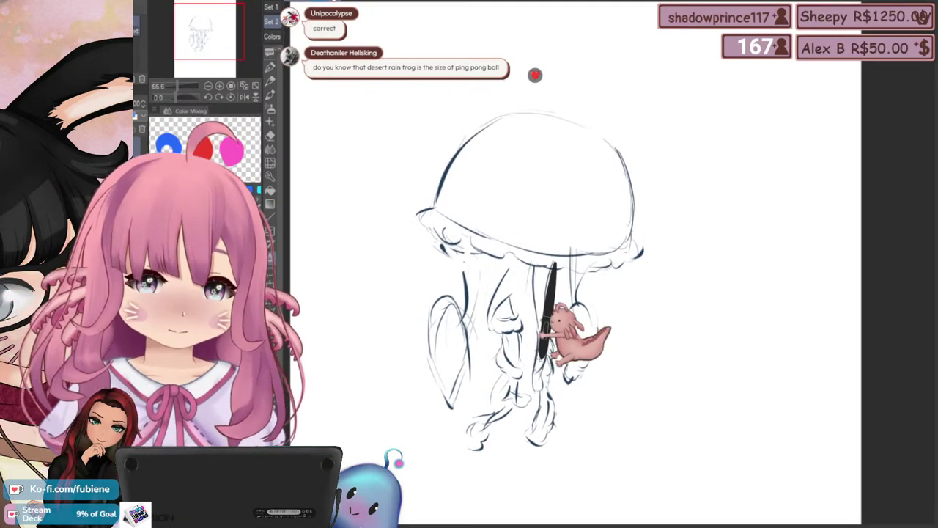
pyautogui.scroll(-1, 532, 346)
pyautogui.scroll(-1, 576, 355)
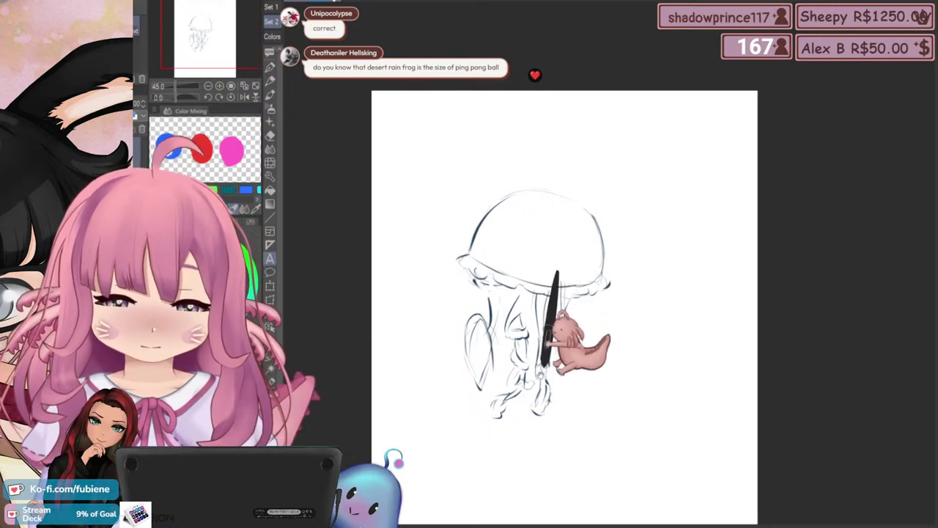
pyautogui.moveTo(543, 386); pyautogui.dragTo(539, 368)
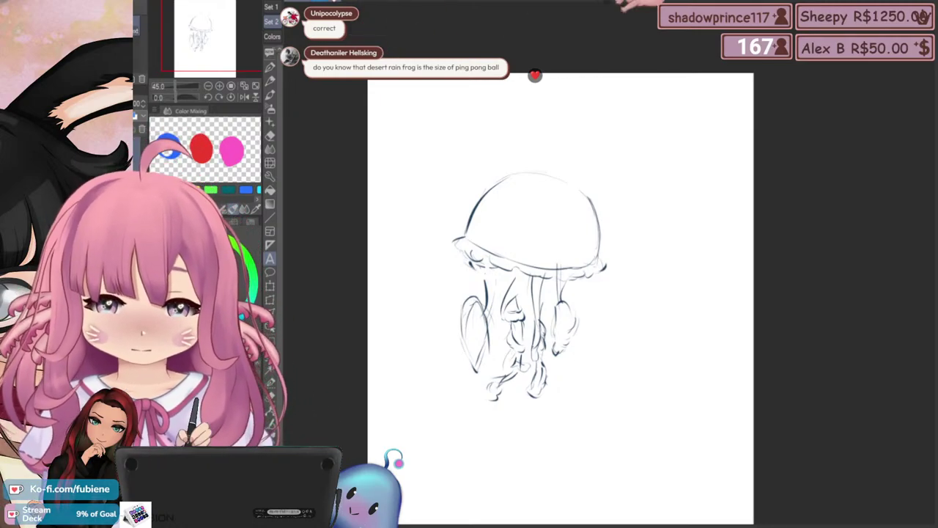
# Paste the jellyfish reference photo onto the canvas and inspect its bell and tentacles up close
pyautogui.hotkey('ctrl', 'v')
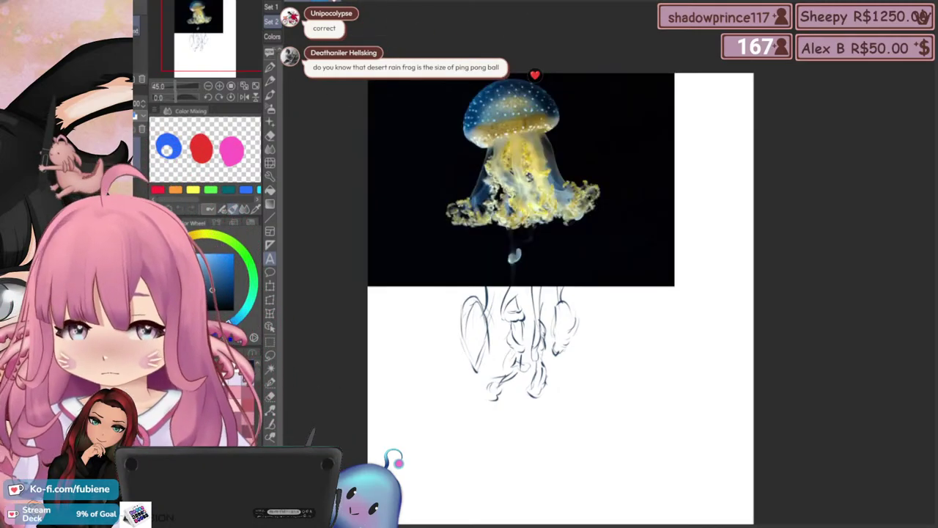
pyautogui.click(270, 286)
pyautogui.scroll(3, 512, 137)
pyautogui.scroll(5, 521, 72)
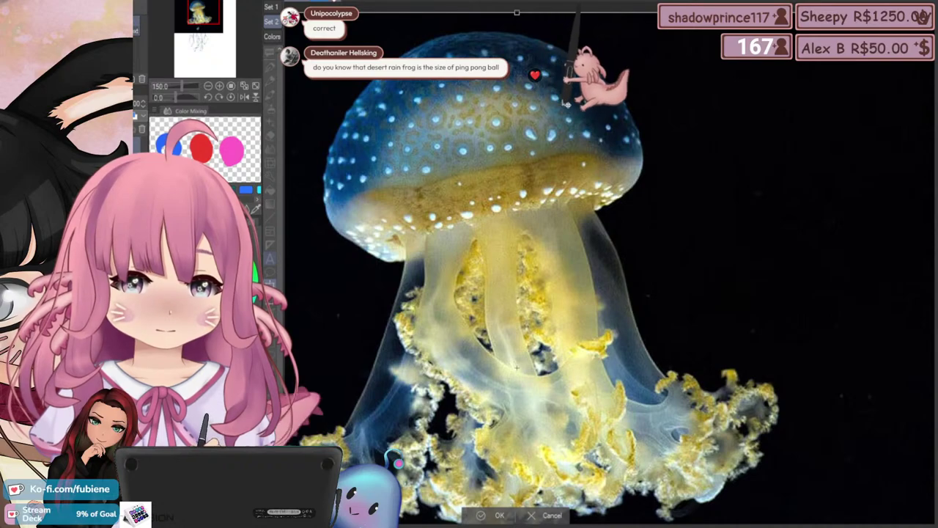
pyautogui.scroll(1, 593, 108)
pyautogui.scroll(-3, 594, 109)
pyautogui.scroll(2, 398, 132)
pyautogui.scroll(3, 562, 362)
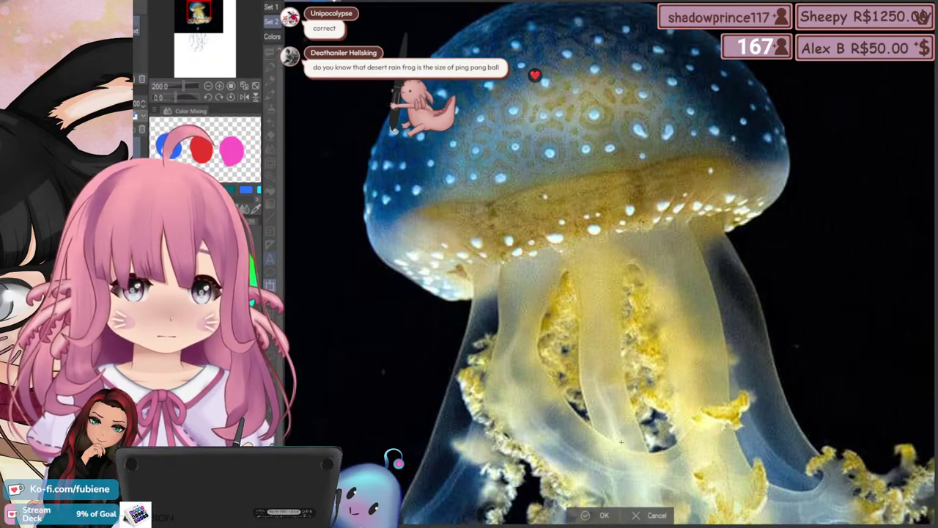
pyautogui.scroll(-4, 621, 441)
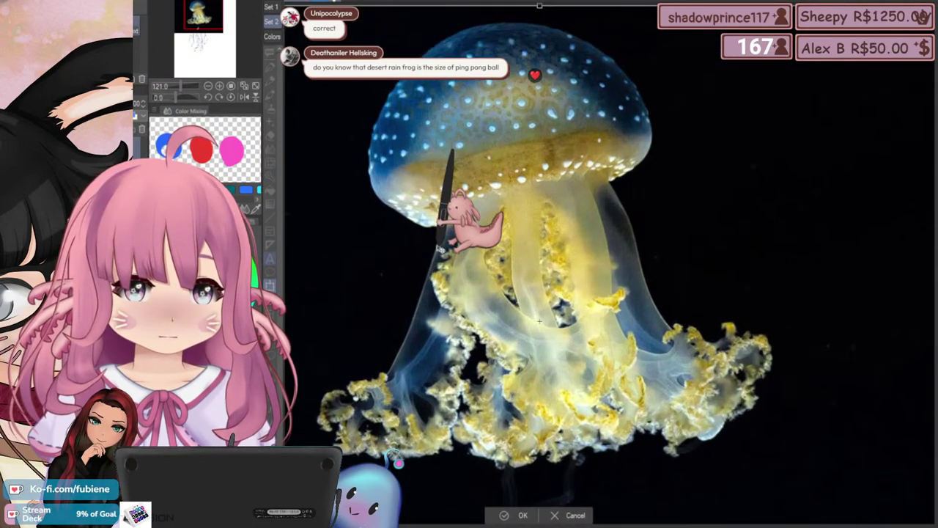
pyautogui.scroll(-3, 539, 321)
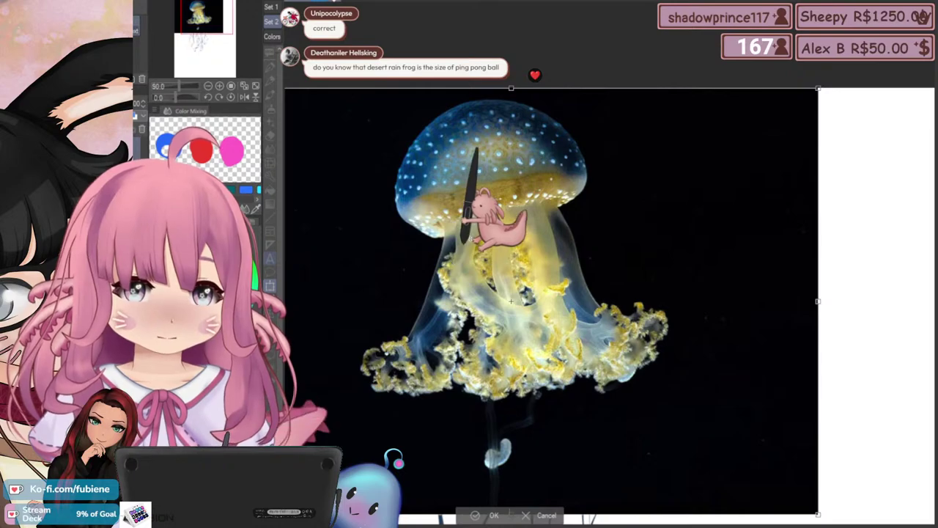
# Scale the jellyfish photo down slightly and move it toward the lower right of the canvas
pyautogui.scroll(-2, 511, 301)
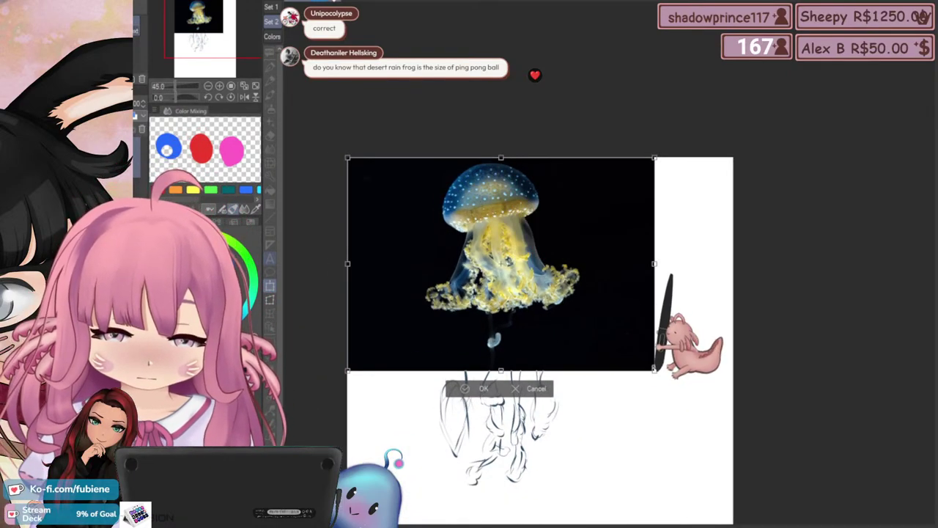
pyautogui.moveTo(654, 368); pyautogui.dragTo(617, 345)
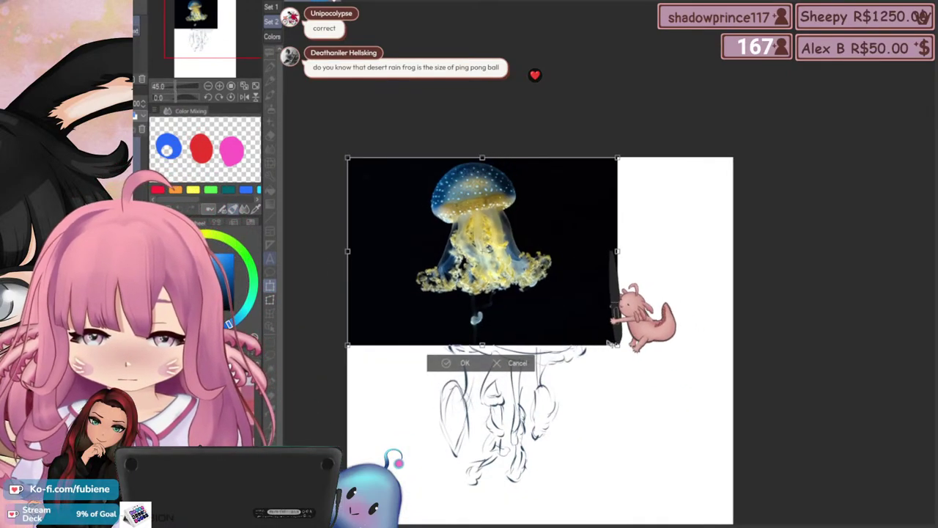
pyautogui.click(460, 362)
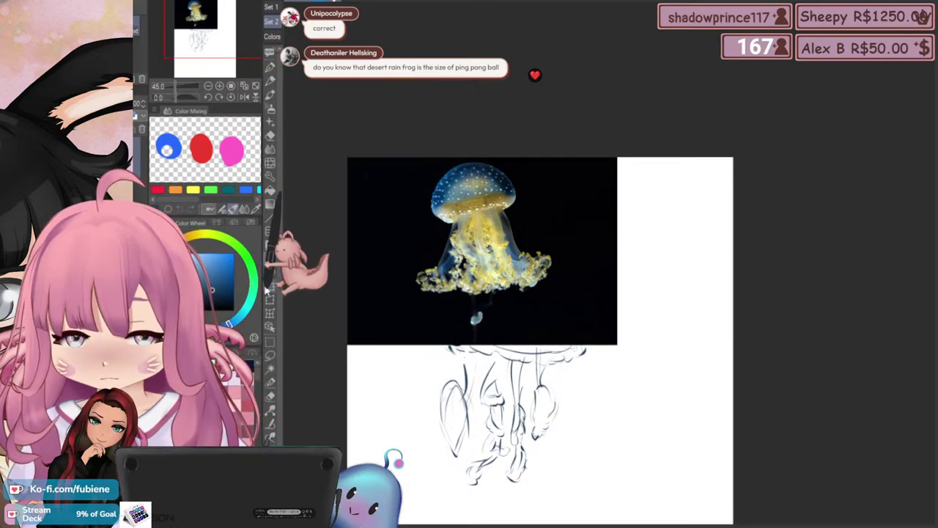
pyautogui.hotkey('ctrl', 't')
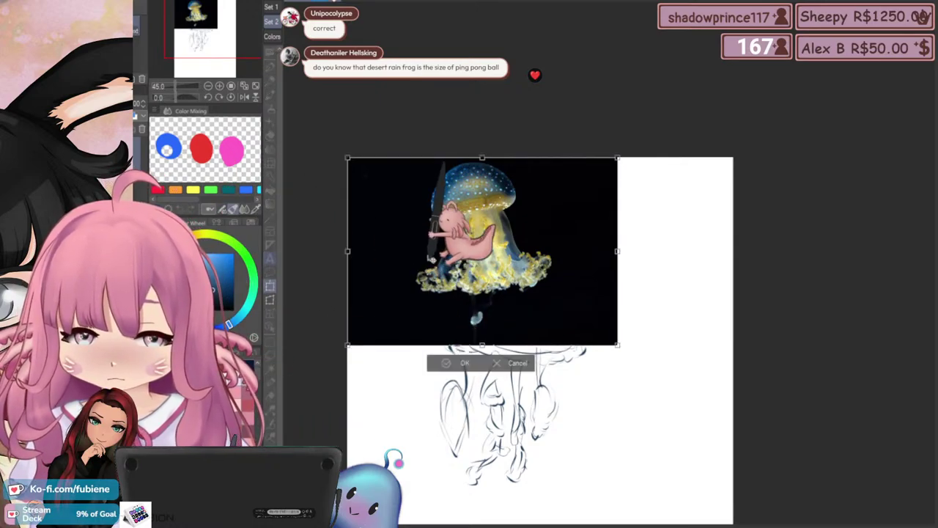
pyautogui.moveTo(449, 305); pyautogui.dragTo(550, 381)
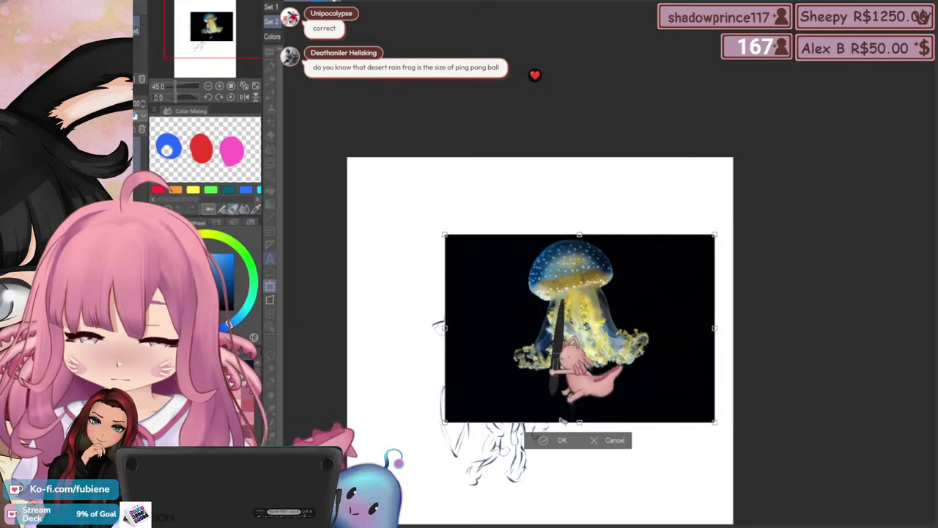
pyautogui.click(600, 431)
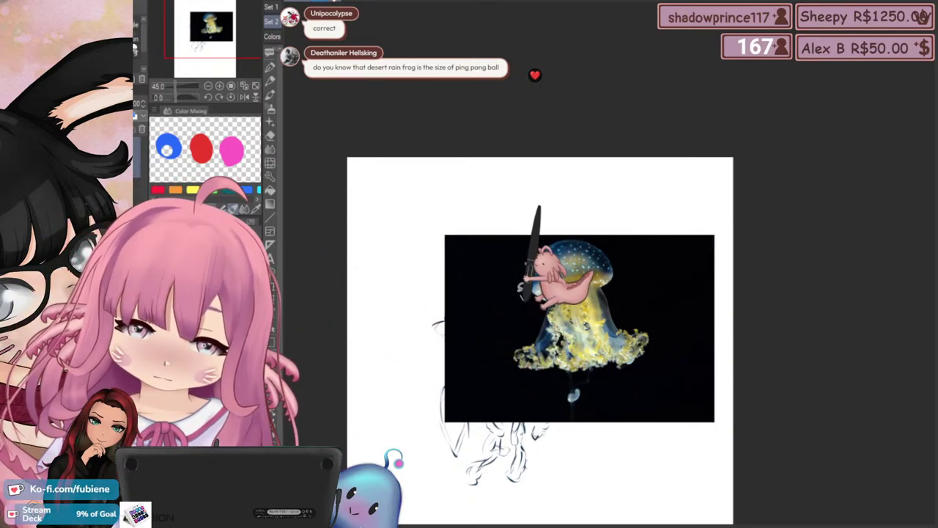
pyautogui.moveTo(523, 300)
pyautogui.mouseDown()
pyautogui.moveTo(516, 255)
pyautogui.moveTo(583, 224)
pyautogui.moveTo(621, 242)
pyautogui.moveTo(633, 302)
pyautogui.moveTo(661, 332)
pyautogui.moveTo(617, 374)
pyautogui.moveTo(540, 389)
pyautogui.moveTo(504, 370)
pyautogui.moveTo(492, 282)
pyautogui.mouseUp()
pyautogui.moveTo(534, 331); pyautogui.dragTo(472, 168)
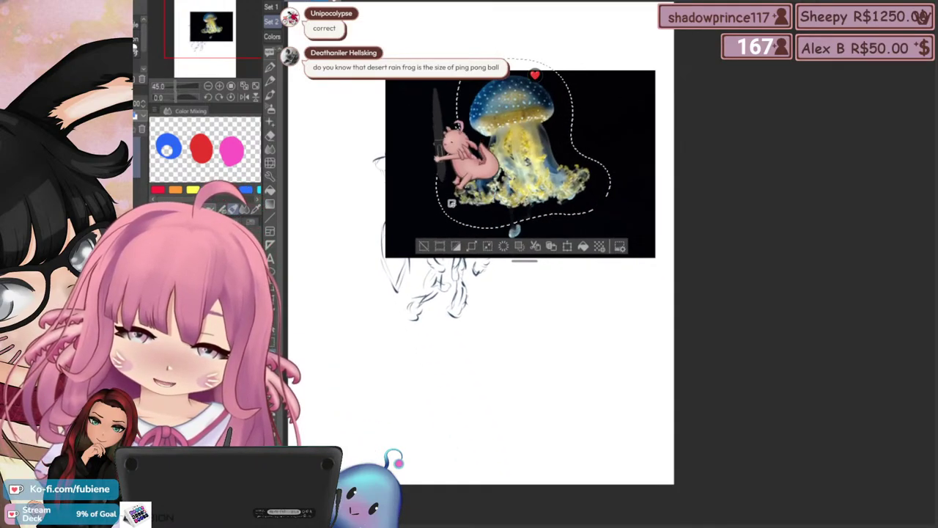
pyautogui.moveTo(492, 237)
pyautogui.mouseDown()
pyautogui.moveTo(528, 242)
pyautogui.moveTo(542, 268)
pyautogui.mouseUp()
pyautogui.scroll(8, 542, 265)
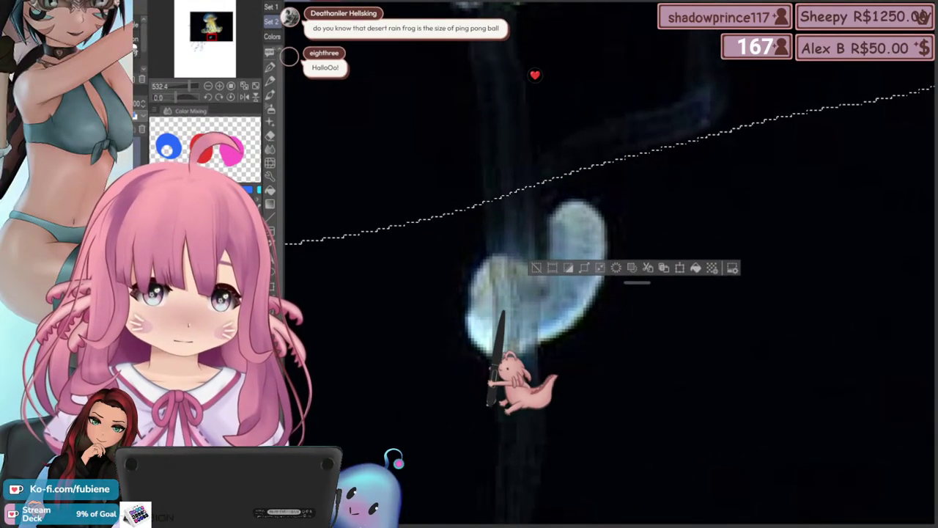
pyautogui.scroll(-3, 447, 381)
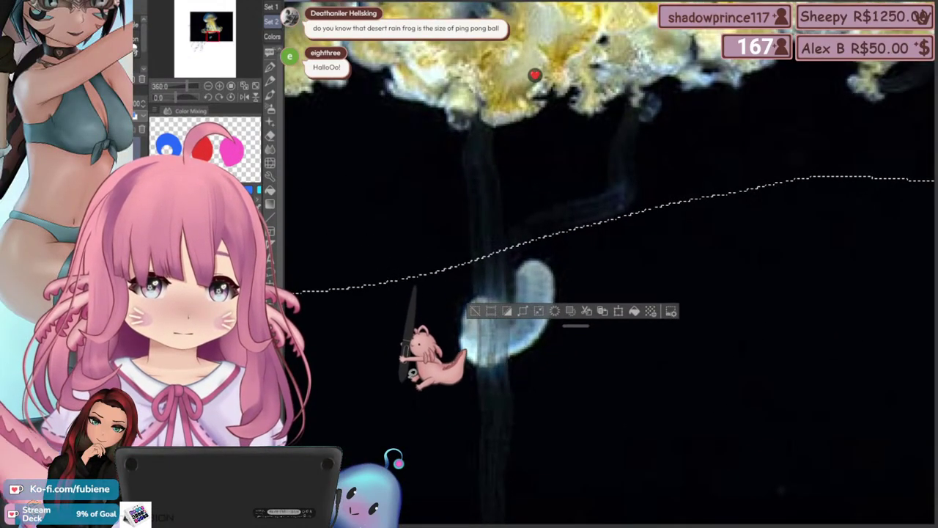
pyautogui.scroll(-1, 378, 362)
pyautogui.moveTo(379, 362); pyautogui.dragTo(409, 300)
pyautogui.hotkey('ctrl', 'd')
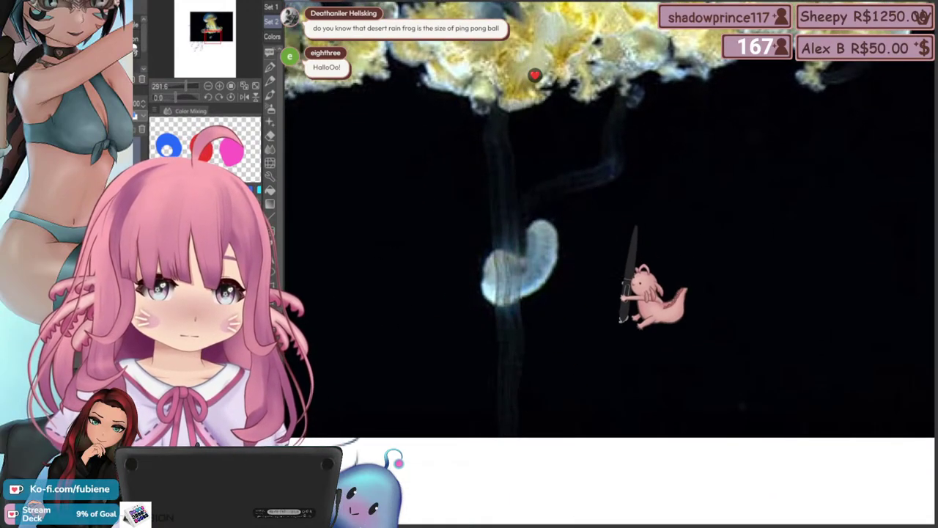
# Draw a freehand selection around the jellyfish's bell and frilly tentacles, leaving out the small pale piece hanging below
pyautogui.scroll(-2, 621, 308)
pyautogui.scroll(-2, 553, 339)
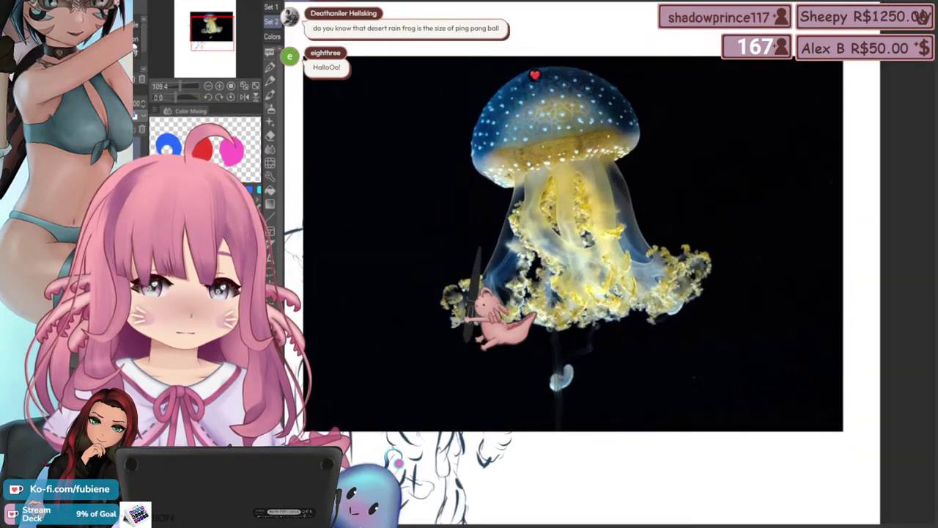
pyautogui.scroll(1, 453, 296)
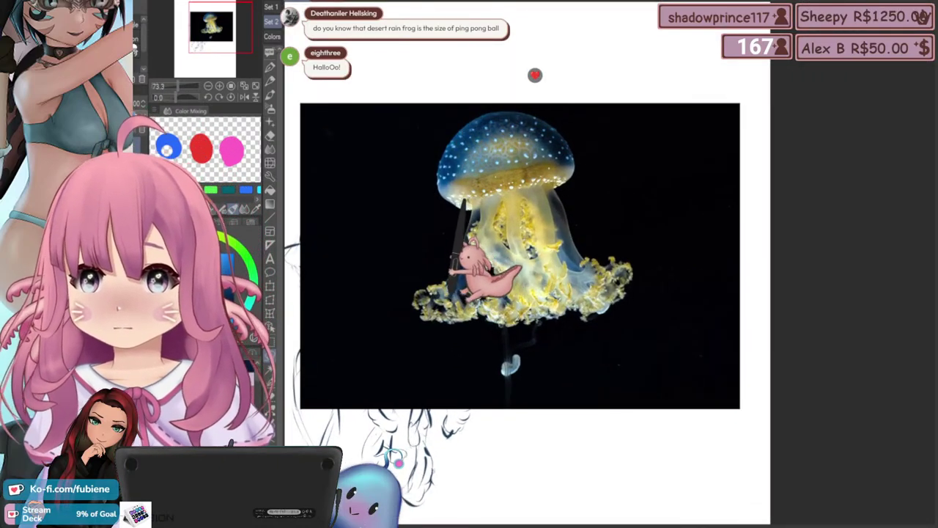
pyautogui.moveTo(433, 321); pyautogui.dragTo(456, 322)
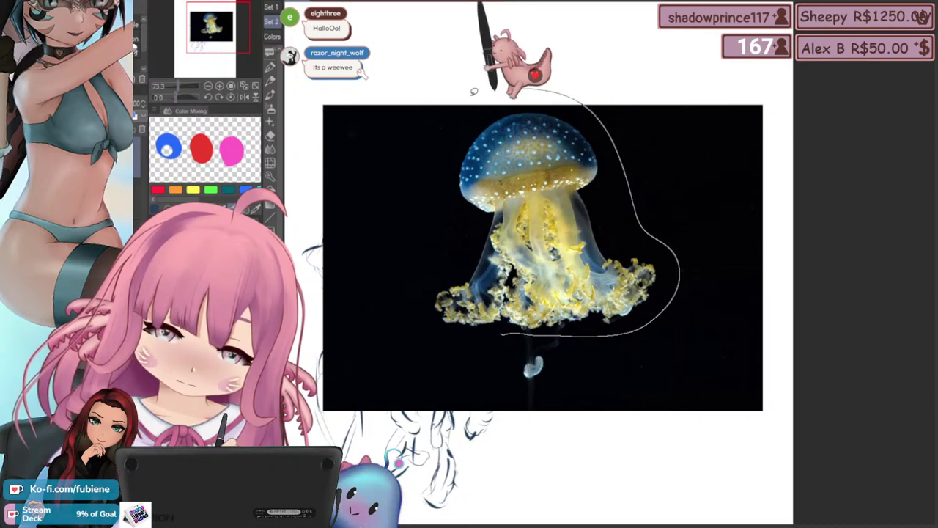
pyautogui.moveTo(451, 218)
pyautogui.mouseDown()
pyautogui.moveTo(414, 293)
pyautogui.moveTo(496, 339)
pyautogui.mouseUp()
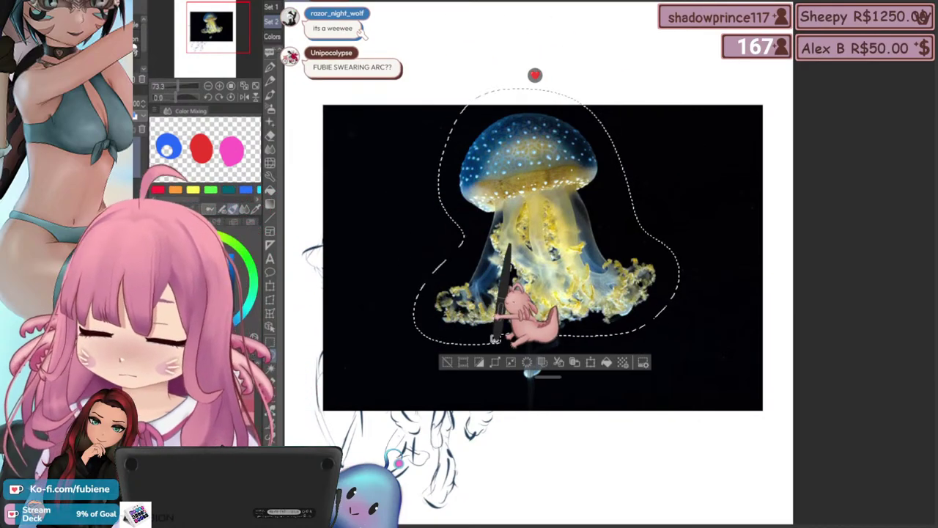
pyautogui.hotkey('alt', 'Delete')
pyautogui.hotkey('ctrl', 'z')
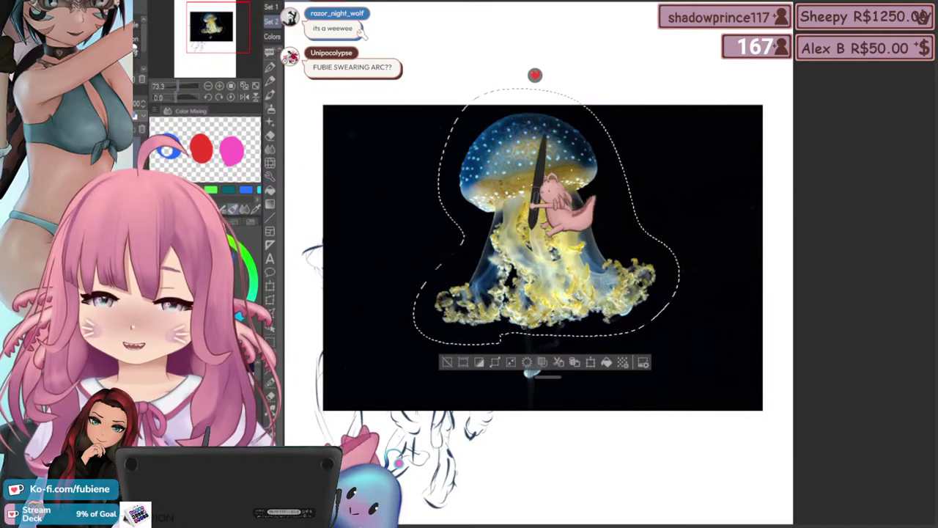
# Cut the selected jellyfish onto its own layer and delete the leftover photo background
pyautogui.hotkey('ctrl', 'x')
pyautogui.hotkey('ctrl', 'v')
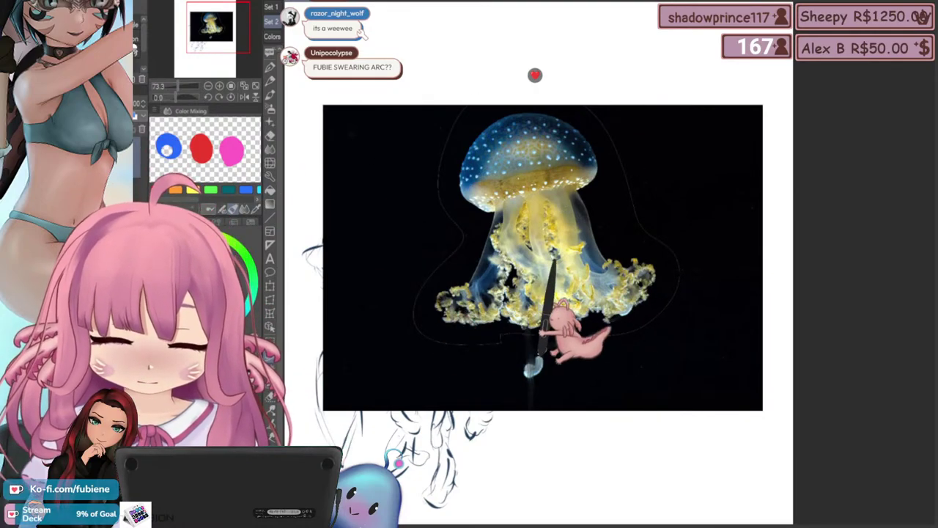
pyautogui.scroll(2, 539, 356)
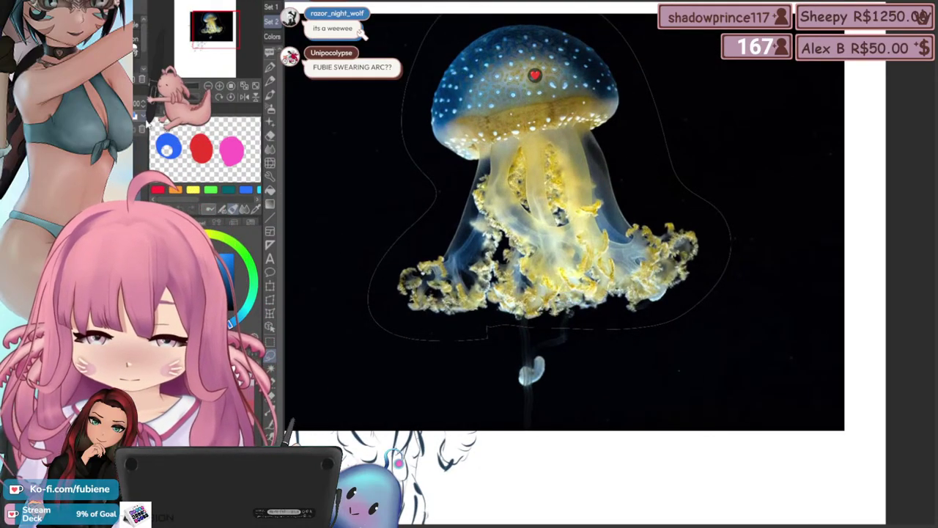
pyautogui.click(141, 128)
pyautogui.scroll(-2, 500, 268)
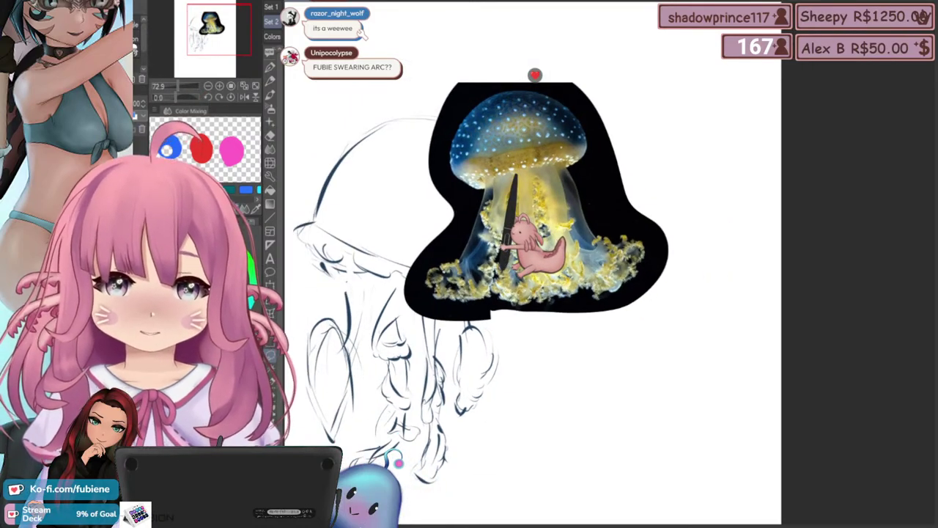
pyautogui.scroll(3, 502, 266)
pyautogui.scroll(-3, 526, 304)
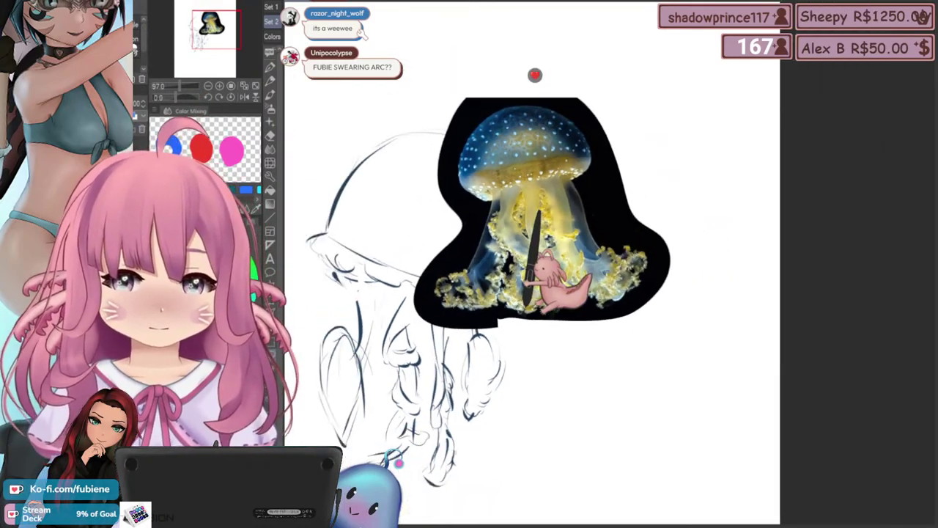
pyautogui.scroll(1, 473, 300)
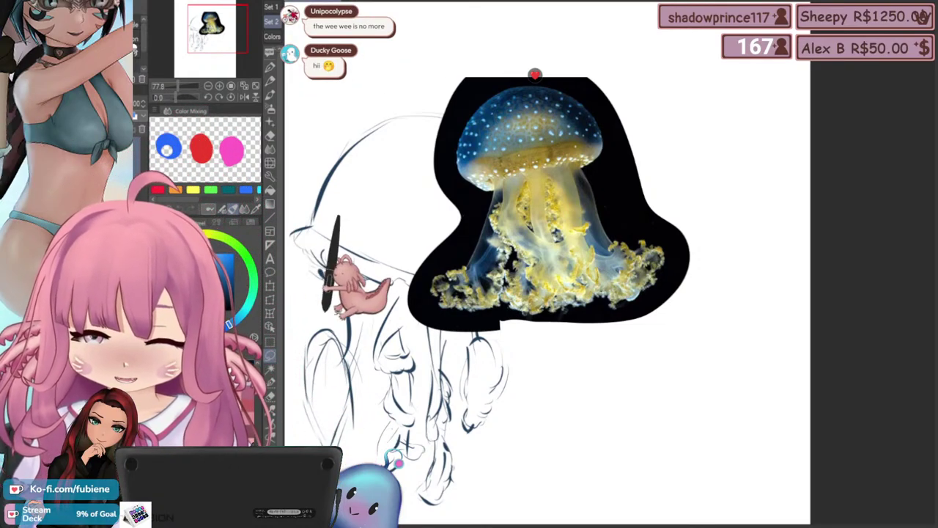
# Move the cut-out jellyfish to the canvas's upper-right corner, clear of the sketch, and apply the transformation
pyautogui.click(270, 286)
pyautogui.moveTo(471, 276); pyautogui.dragTo(649, 247)
pyautogui.scroll(-1, 606, 308)
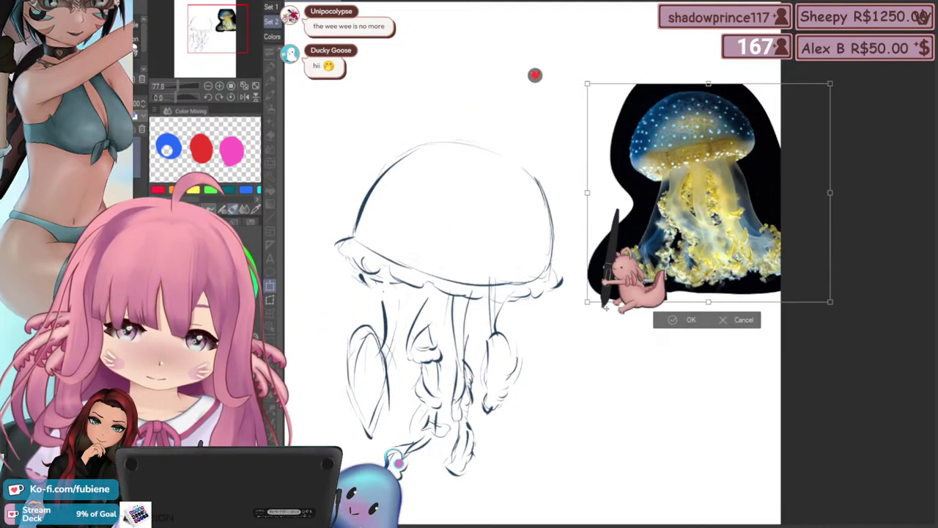
pyautogui.scroll(-1, 606, 308)
pyautogui.moveTo(640, 263); pyautogui.dragTo(621, 196)
pyautogui.click(647, 253)
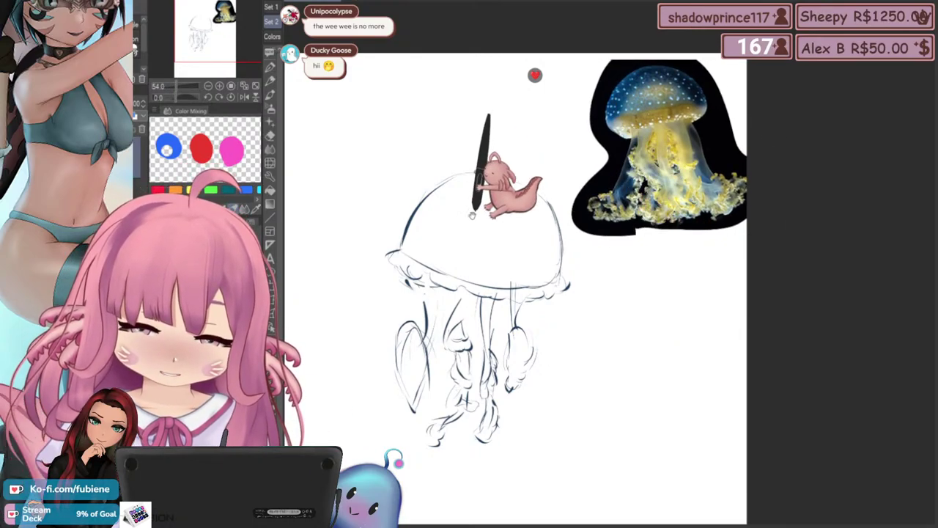
pyautogui.moveTo(473, 219); pyautogui.dragTo(532, 233)
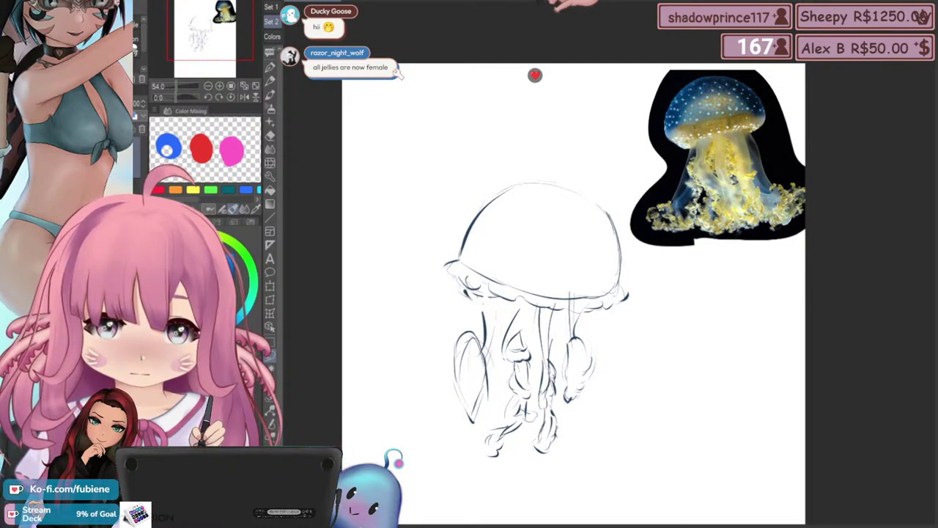
# Bring the purple jellyfish photo with red stripes onto the canvas and enlarge it to inspect the bell's pattern
pyautogui.hotkey('alt', 'Tab')
pyautogui.hotkey('alt', 'Tab')
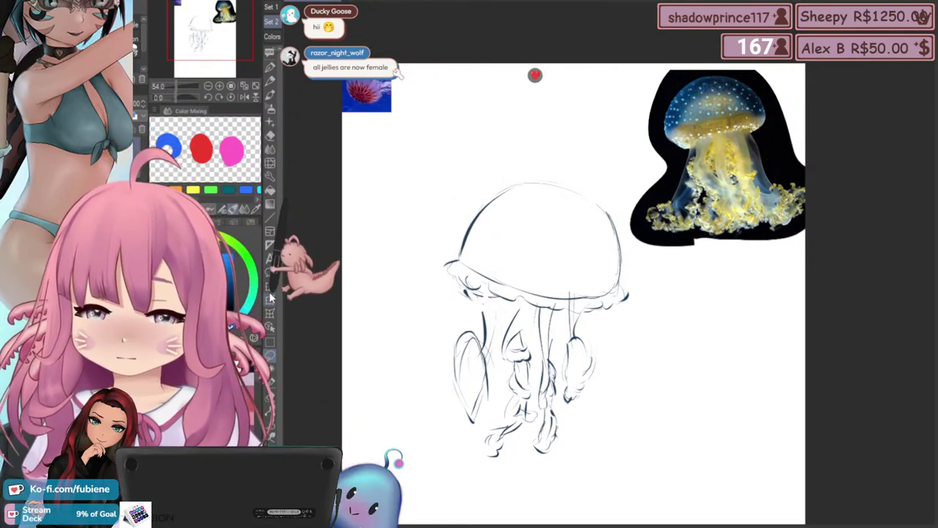
pyautogui.click(271, 297)
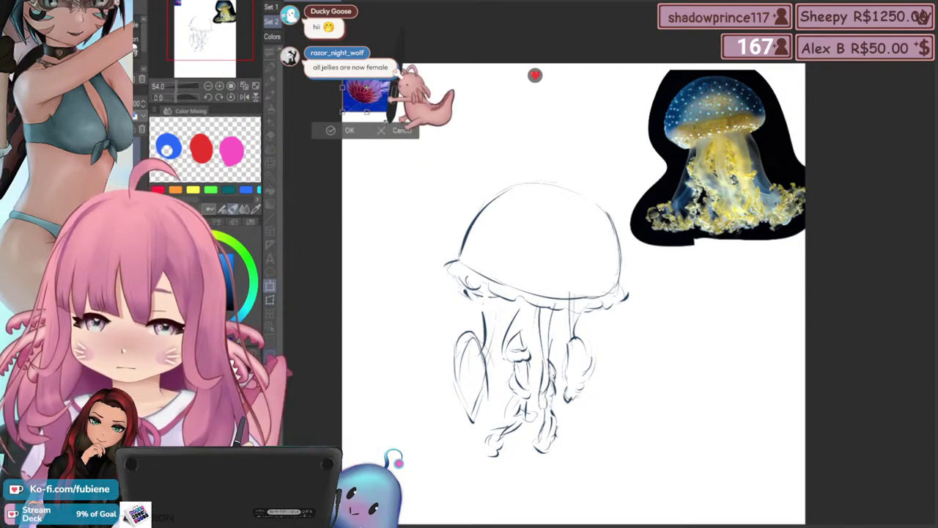
pyautogui.moveTo(392, 113); pyautogui.dragTo(605, 324)
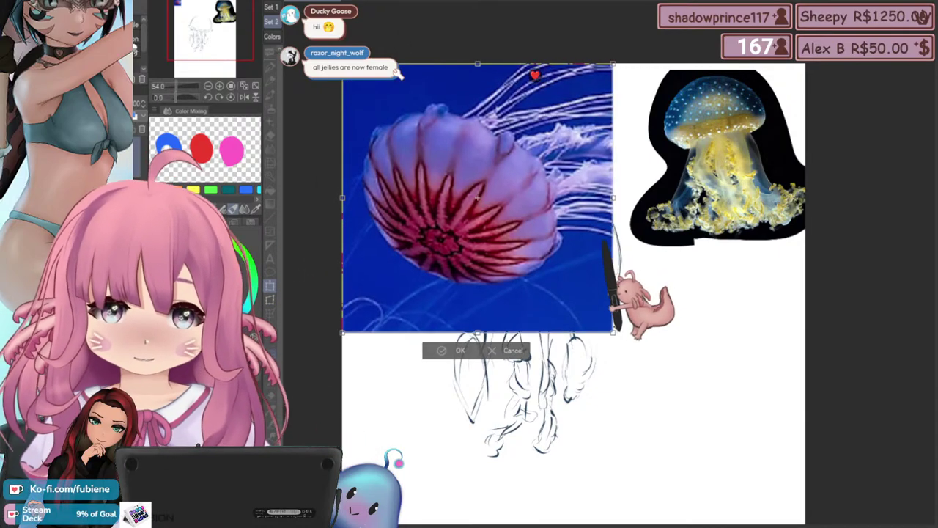
pyautogui.scroll(1, 481, 231)
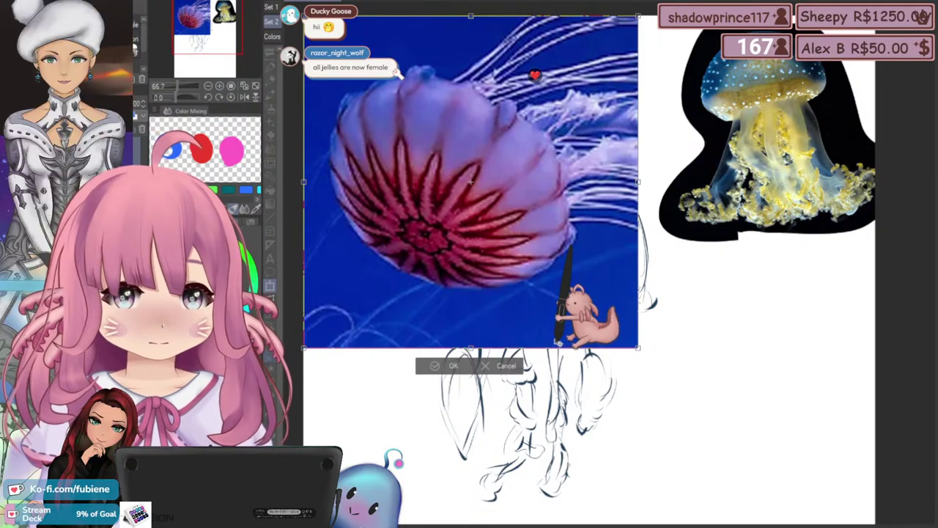
pyautogui.scroll(1, 532, 301)
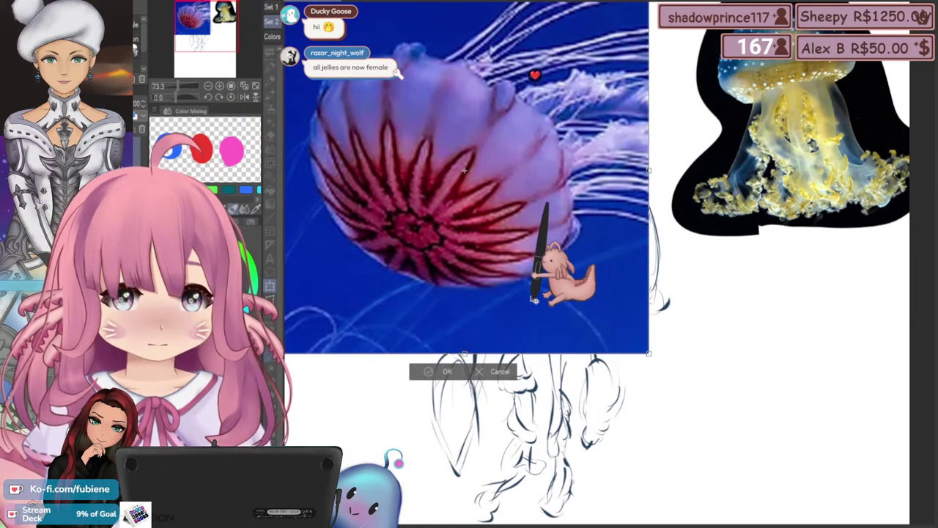
pyautogui.scroll(-2, 535, 299)
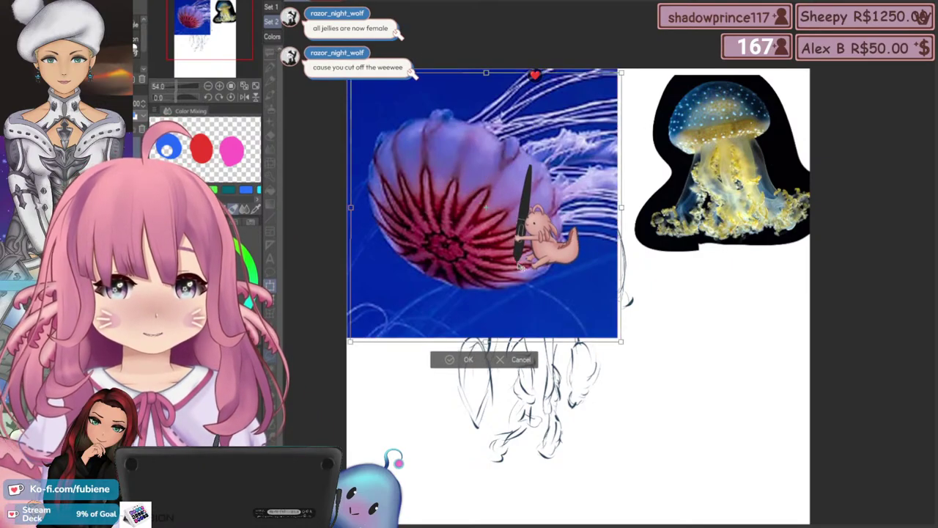
# Shrink the red-striped jellyfish photo and place it at the canvas's right edge, directly below the blue-and-yellow jellyfish
pyautogui.moveTo(521, 266); pyautogui.dragTo(540, 288)
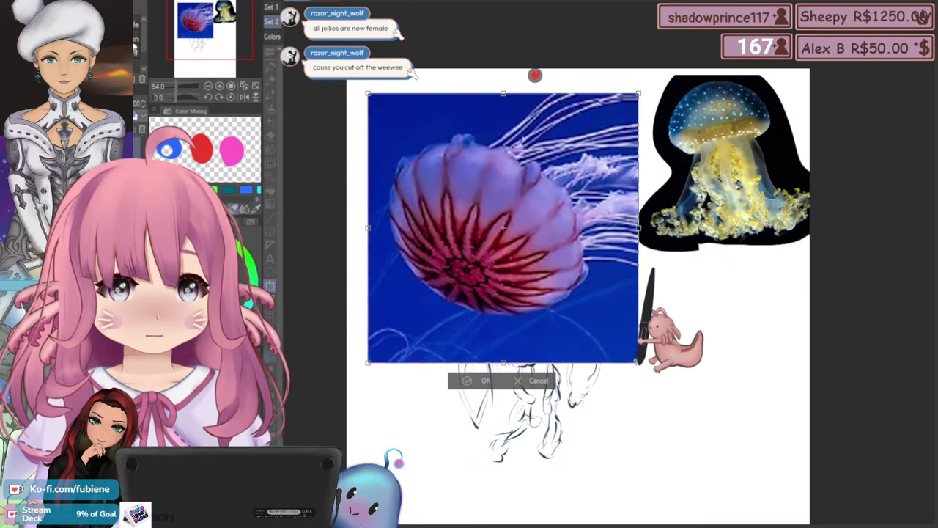
pyautogui.moveTo(639, 361); pyautogui.dragTo(499, 224)
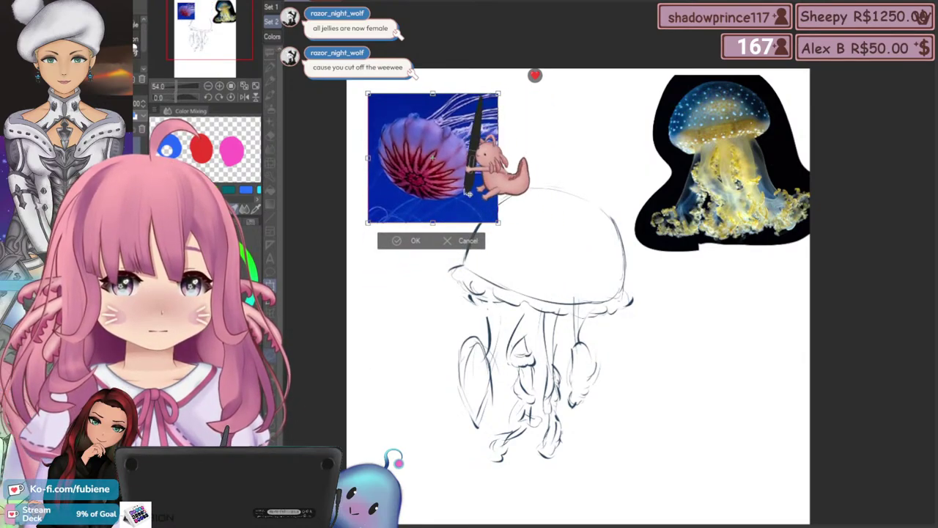
pyautogui.moveTo(467, 194); pyautogui.dragTo(785, 349)
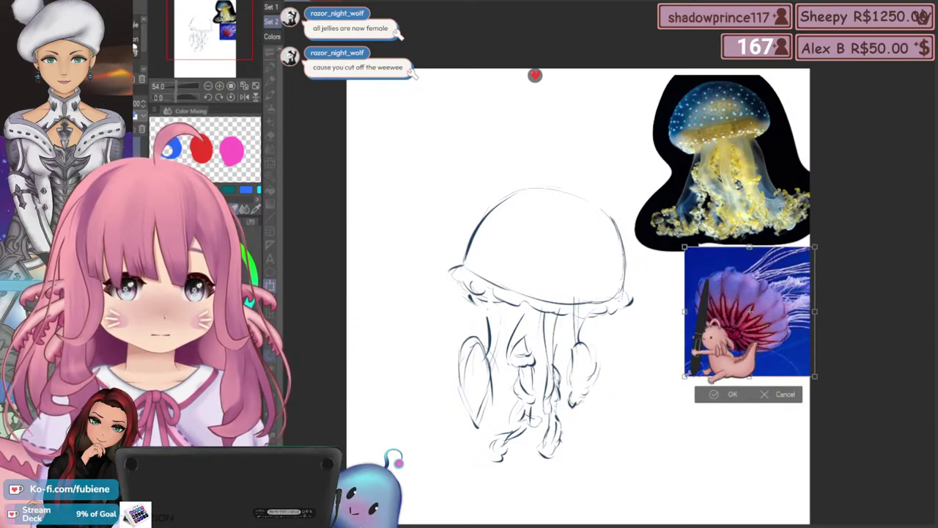
pyautogui.moveTo(687, 377); pyautogui.dragTo(725, 337)
pyautogui.press('Return')
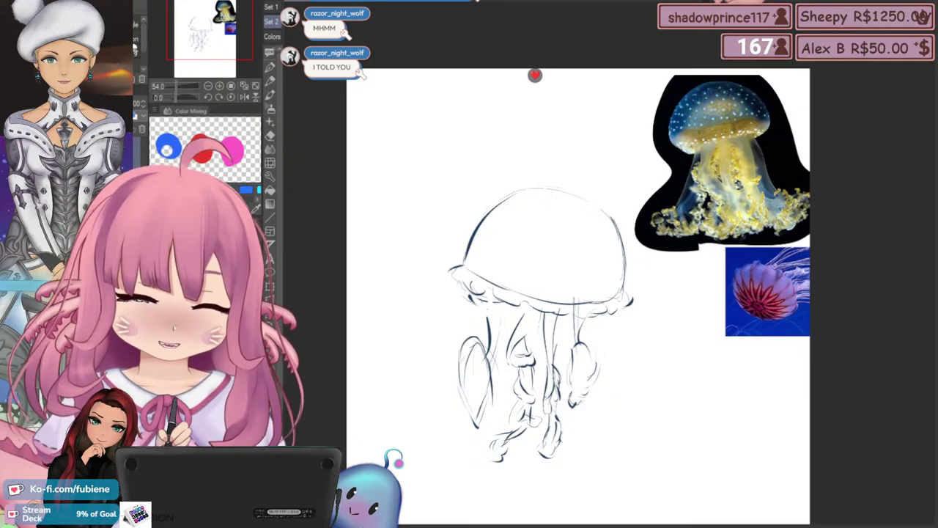
pyautogui.scroll(1, 486, 237)
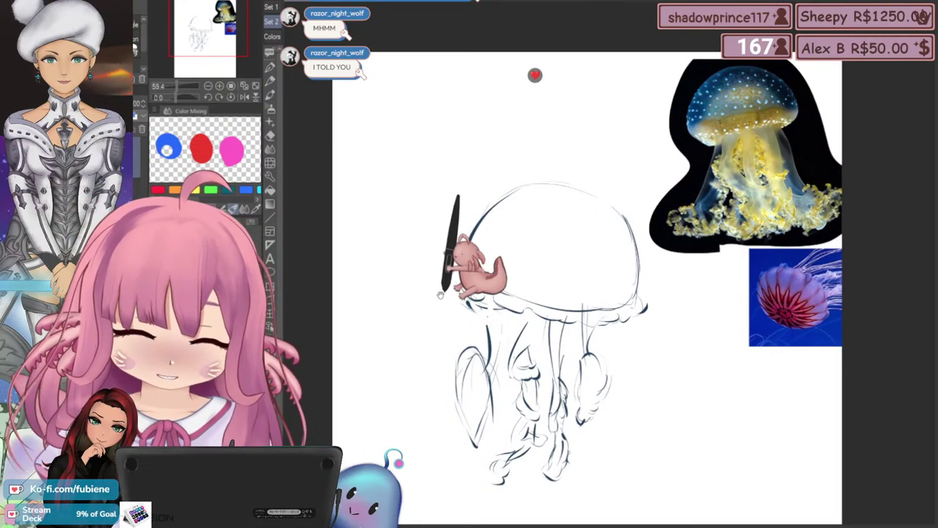
pyautogui.moveTo(441, 294)
pyautogui.mouseDown()
pyautogui.moveTo(395, 265)
pyautogui.moveTo(405, 253)
pyautogui.mouseUp()
pyautogui.moveTo(416, 310)
pyautogui.mouseDown()
pyautogui.moveTo(434, 257)
pyautogui.moveTo(429, 355)
pyautogui.mouseUp()
pyautogui.moveTo(564, 357)
pyautogui.mouseDown()
pyautogui.moveTo(632, 280)
pyautogui.moveTo(560, 350)
pyautogui.mouseUp()
pyautogui.hotkey('ctrl', 'z')
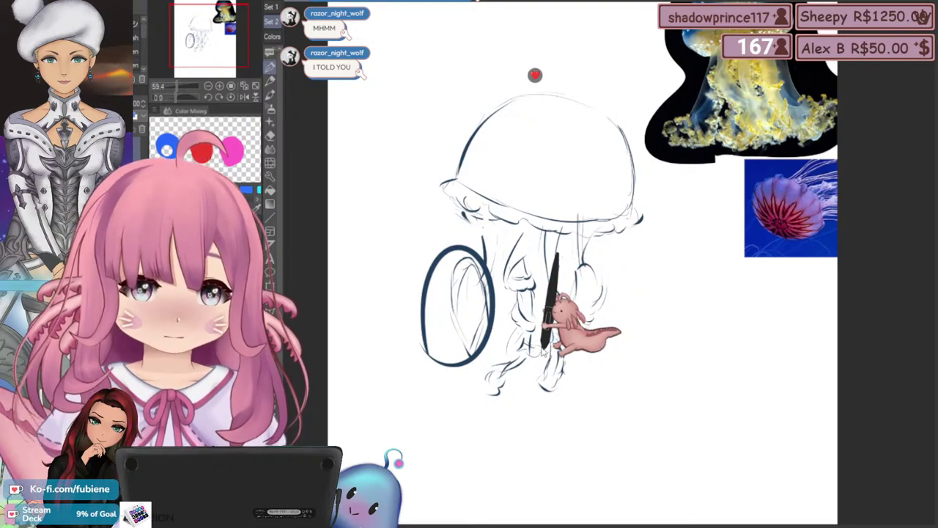
pyautogui.hotkey('ctrl', 'z')
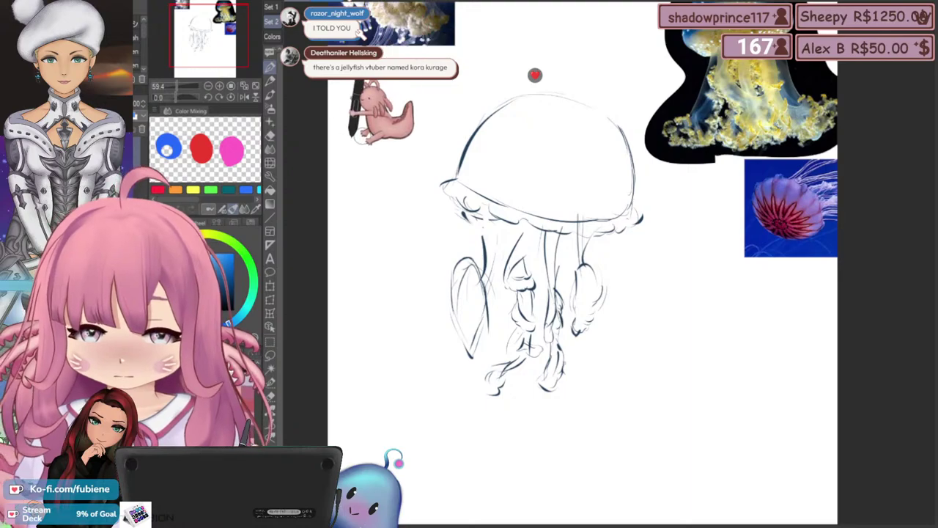
# Enlarge the pasted white-spotted jellyfish photo over the sketch and inspect its clustered frilly arms up close
pyautogui.scroll(-4, 406, 137)
pyautogui.click(270, 286)
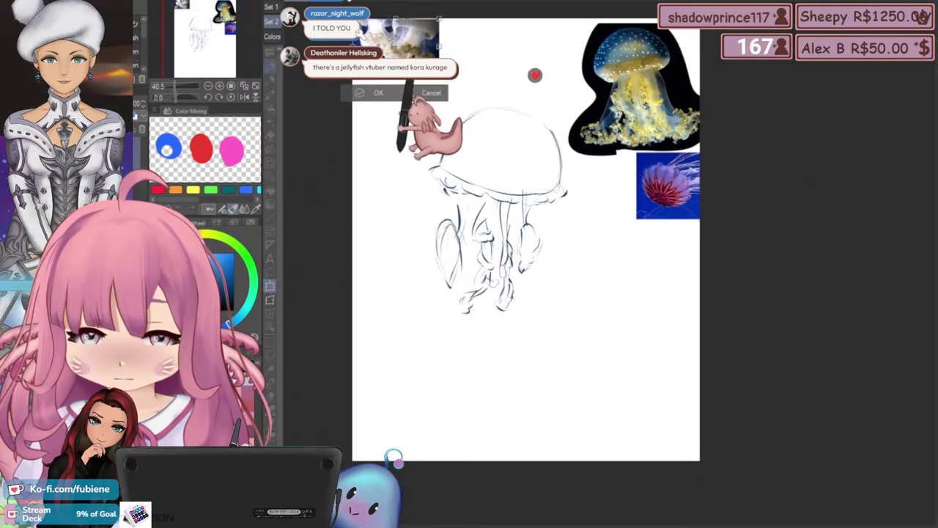
pyautogui.moveTo(415, 51)
pyautogui.mouseDown()
pyautogui.moveTo(438, 210)
pyautogui.moveTo(632, 480)
pyautogui.moveTo(642, 335)
pyautogui.mouseUp()
pyautogui.scroll(3, 642, 335)
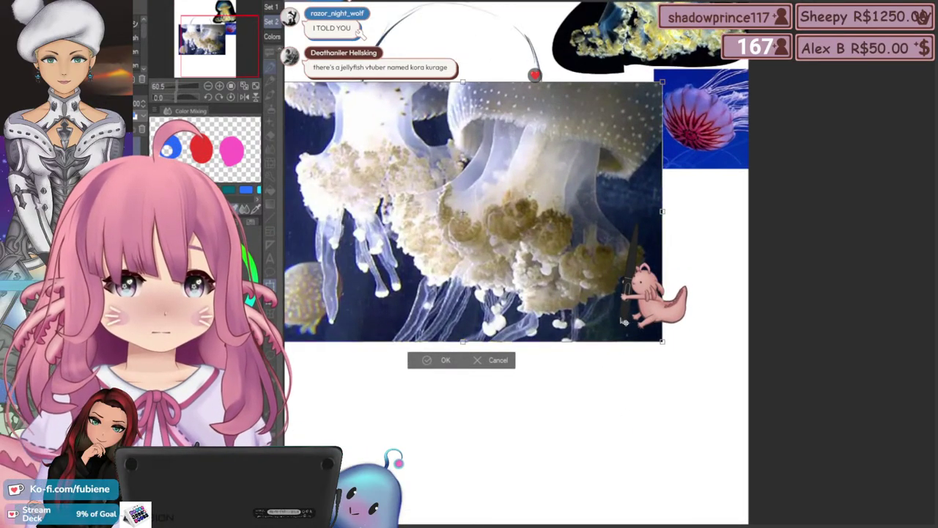
pyautogui.scroll(-2, 621, 317)
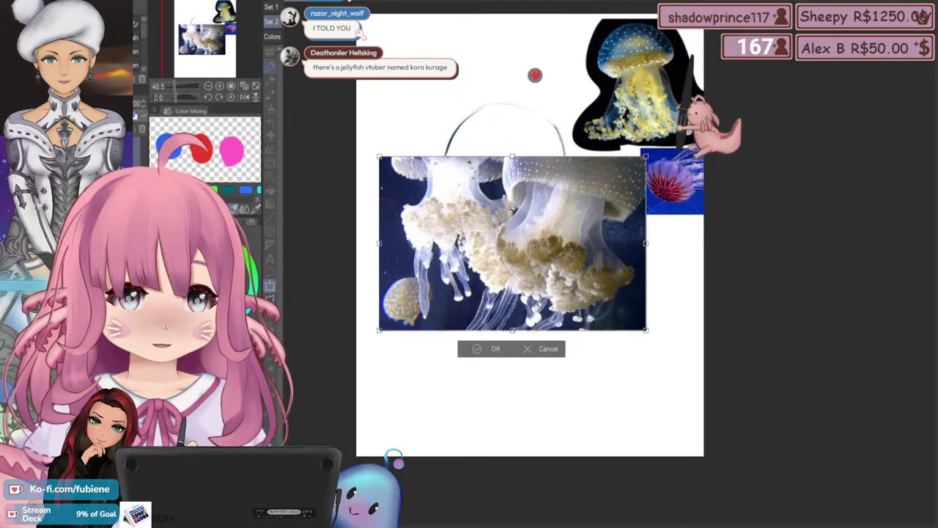
pyautogui.scroll(2, 511, 218)
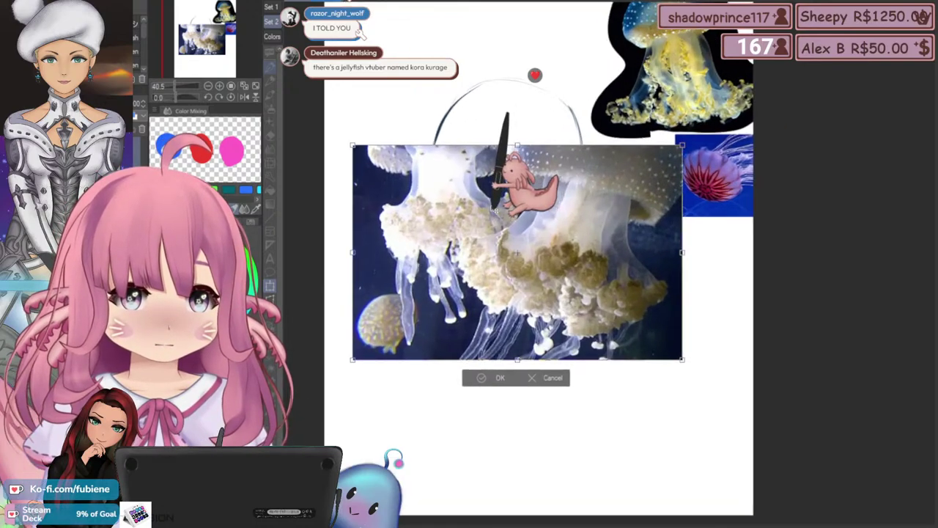
pyautogui.scroll(1, 554, 248)
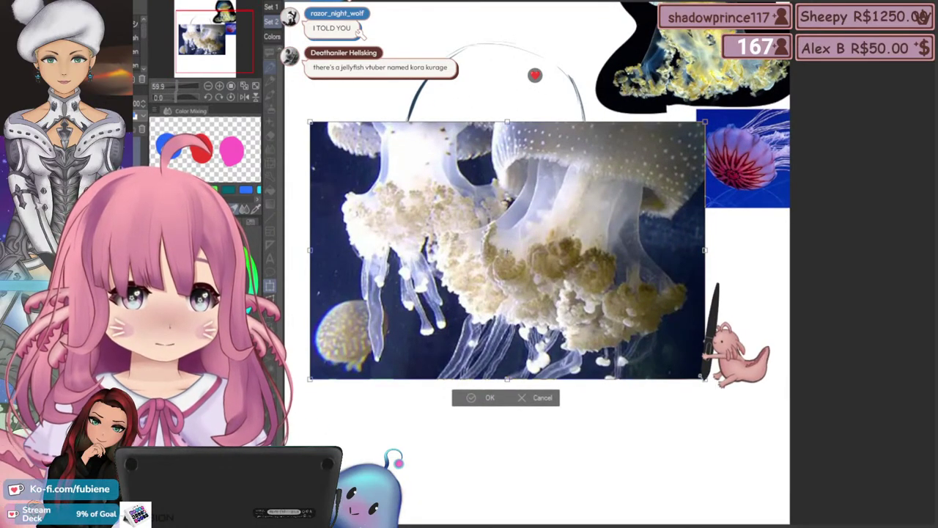
# Scale down the white-spotted jellyfish photo and reposition it over the sketch's tentacles to compare them
pyautogui.moveTo(705, 377); pyautogui.dragTo(513, 254)
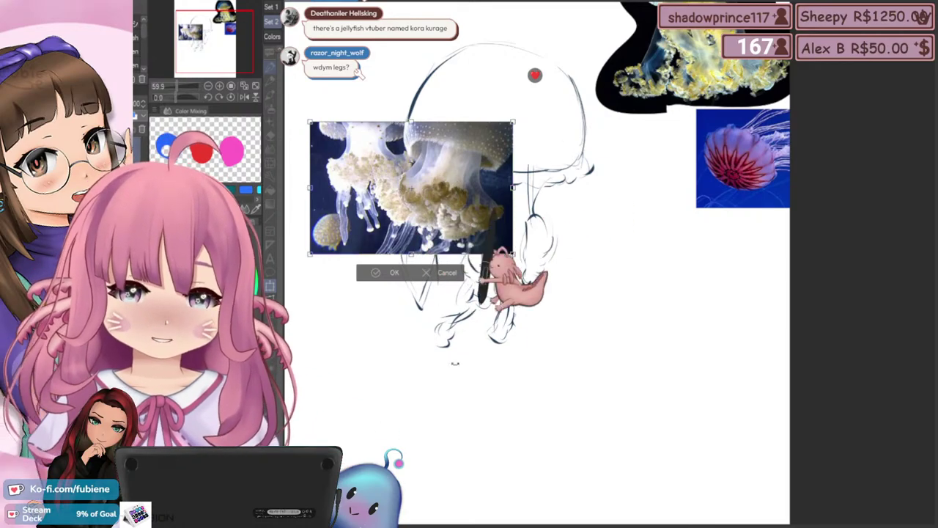
pyautogui.moveTo(513, 254); pyautogui.dragTo(582, 300)
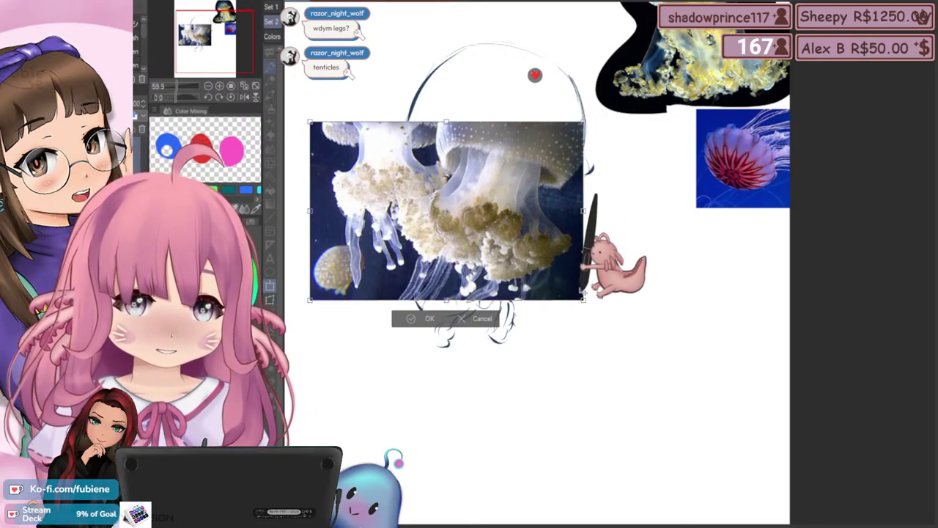
pyautogui.moveTo(587, 296); pyautogui.dragTo(618, 322)
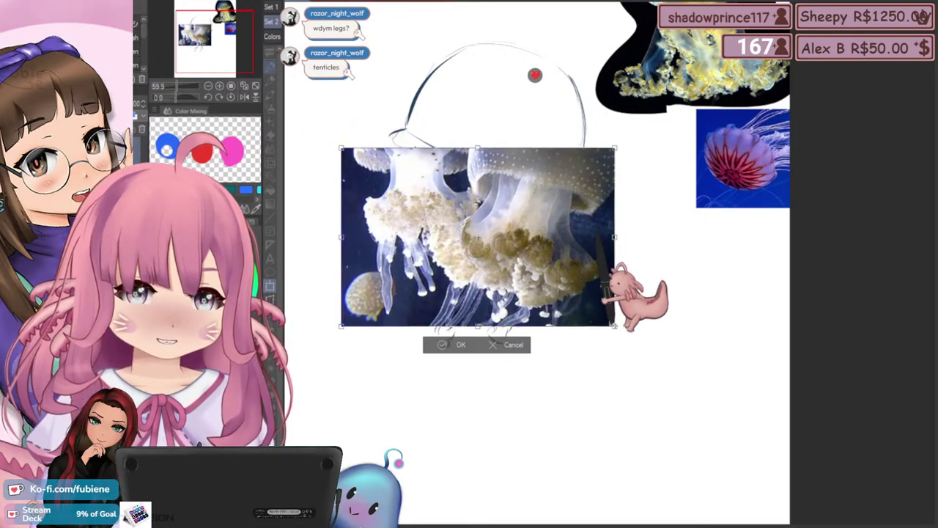
pyautogui.scroll(-2, 475, 268)
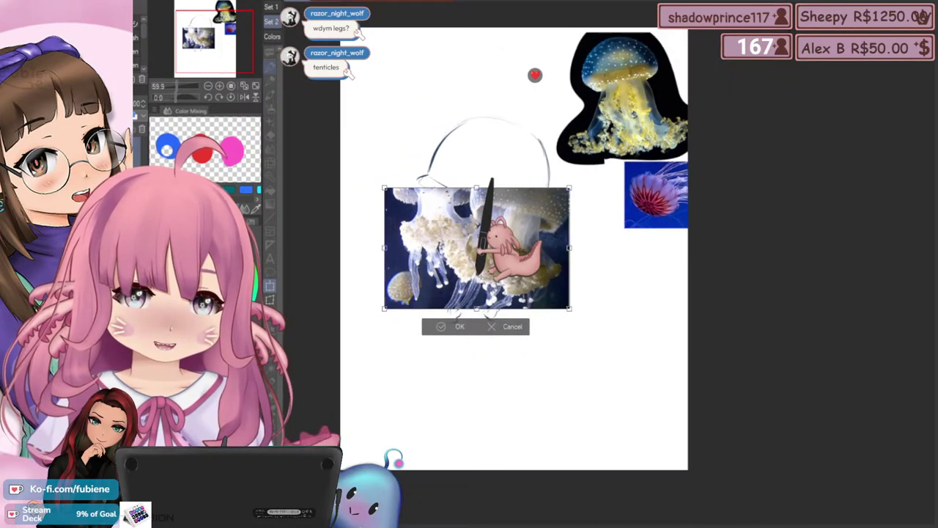
pyautogui.scroll(2, 521, 256)
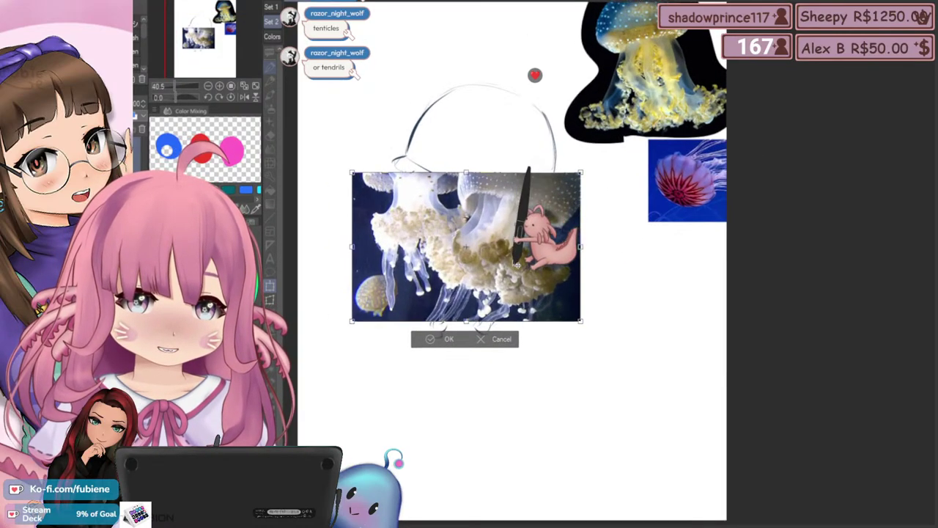
pyautogui.scroll(-1, 515, 268)
pyautogui.scroll(2, 515, 268)
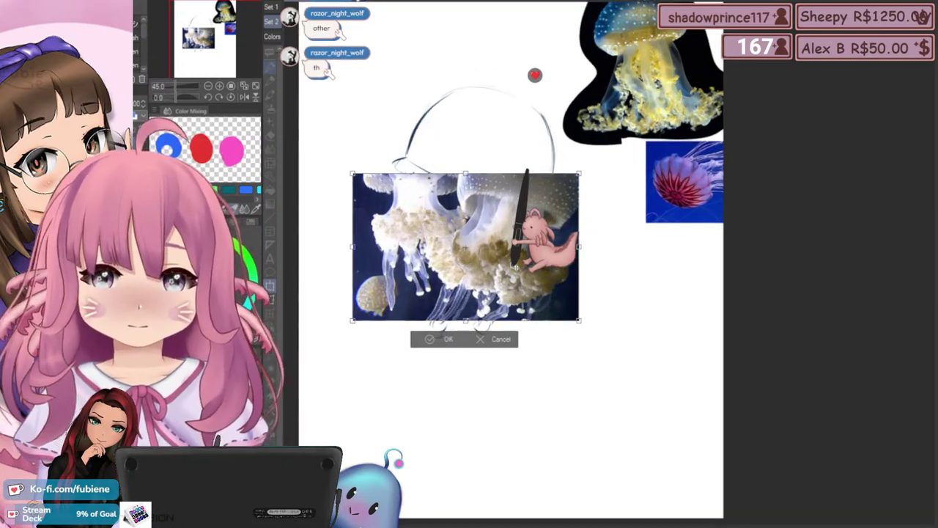
pyautogui.scroll(2, 515, 267)
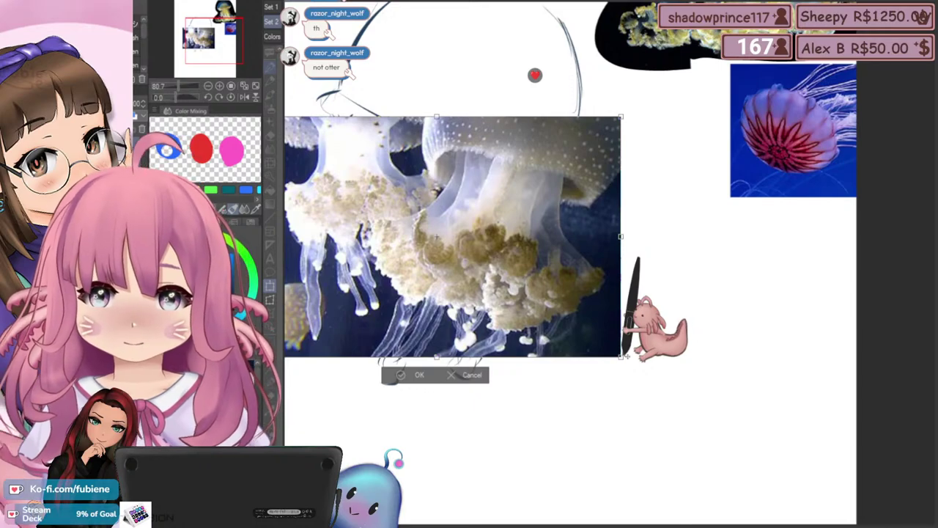
# Shrink the white-spotted jellyfish photo further, place it beneath the red-striped jellyfish photo, and apply the transformation
pyautogui.moveTo(624, 355); pyautogui.dragTo(746, 305)
pyautogui.scroll(-2, 574, 315)
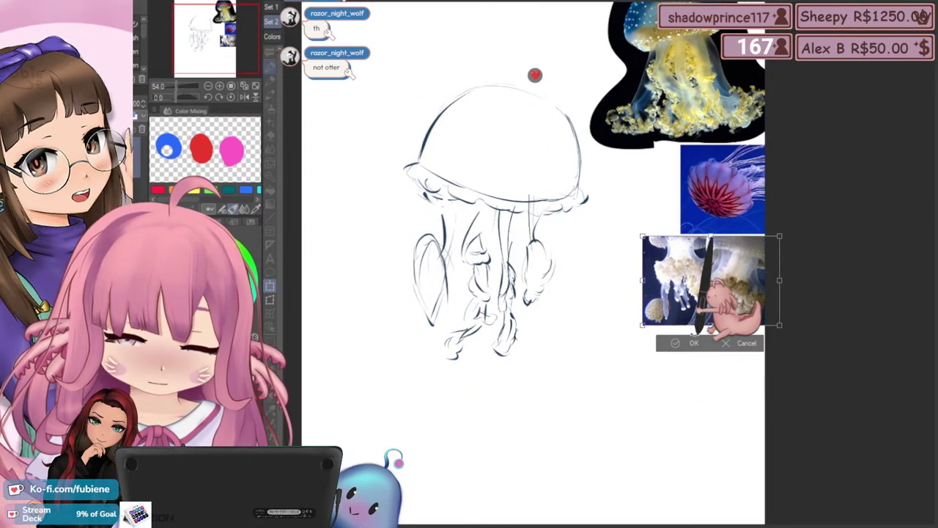
pyautogui.click(689, 345)
pyautogui.scroll(-1, 671, 338)
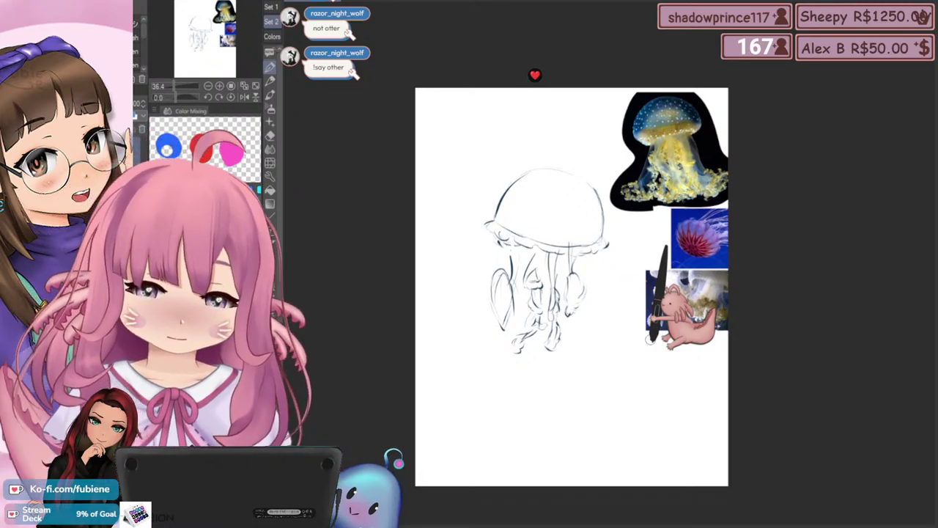
# Sketch small frilly bumps around the lower end of the leftmost oval tentacle arm, following the white-spotted jellyfish reference
pyautogui.scroll(1, 478, 302)
pyautogui.scroll(1, 466, 299)
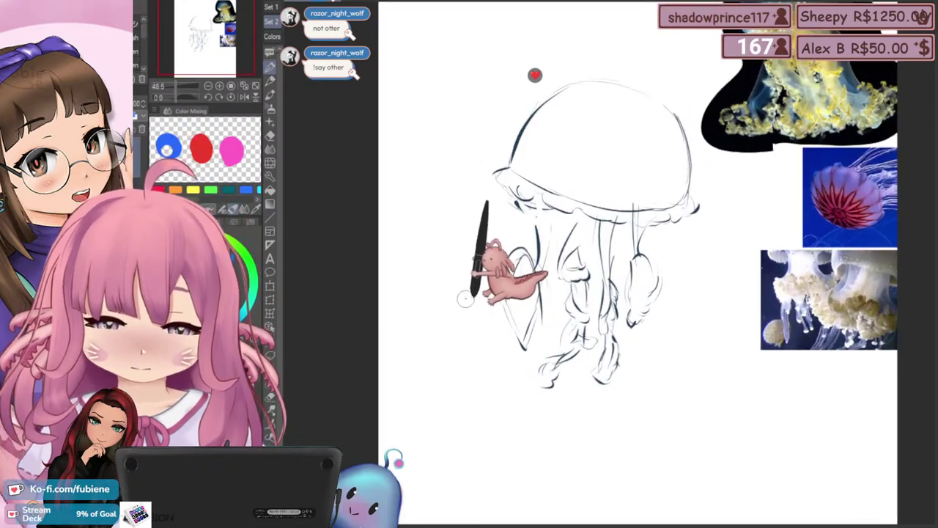
pyautogui.moveTo(465, 297); pyautogui.dragTo(398, 341)
pyautogui.scroll(-1, 406, 347)
pyautogui.scroll(-1, 400, 346)
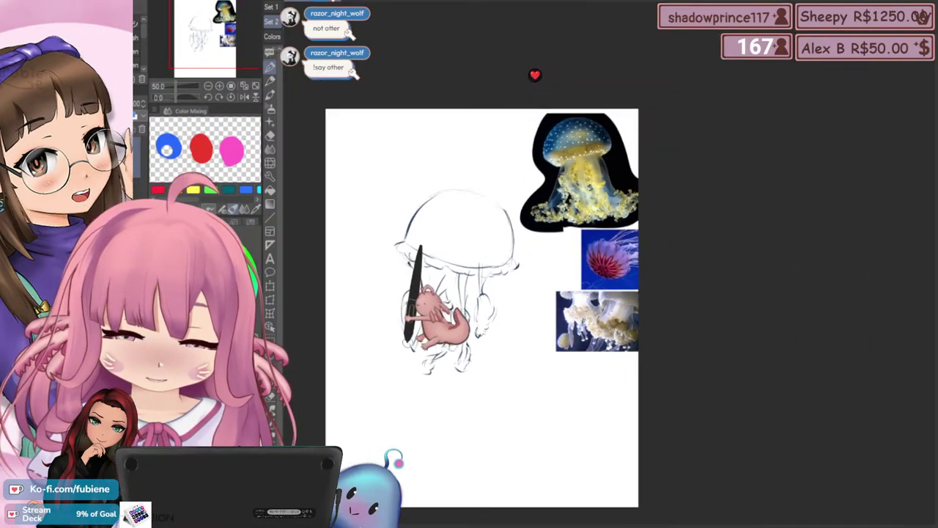
pyautogui.scroll(2, 400, 347)
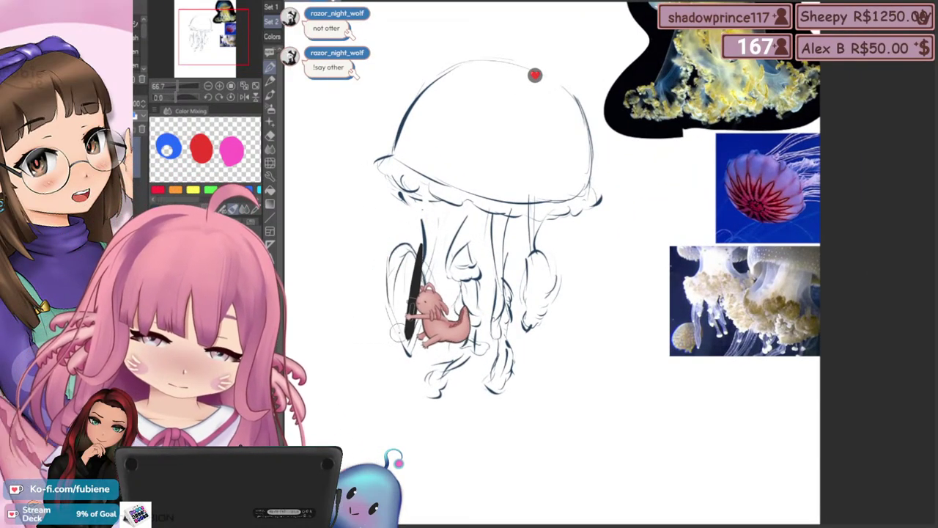
pyautogui.moveTo(339, 314)
pyautogui.mouseDown()
pyautogui.moveTo(368, 338)
pyautogui.moveTo(359, 323)
pyautogui.mouseUp()
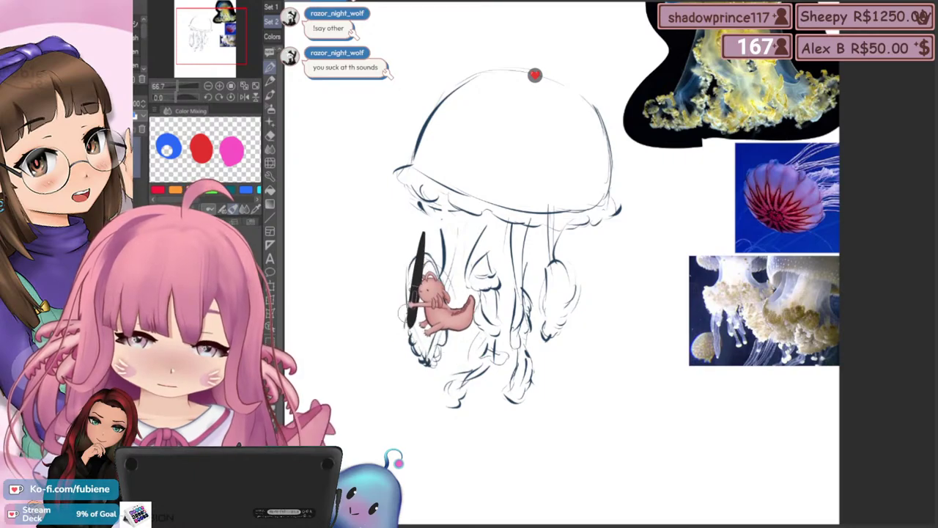
pyautogui.moveTo(385, 340)
pyautogui.mouseDown()
pyautogui.moveTo(396, 328)
pyautogui.moveTo(391, 344)
pyautogui.moveTo(384, 331)
pyautogui.mouseUp()
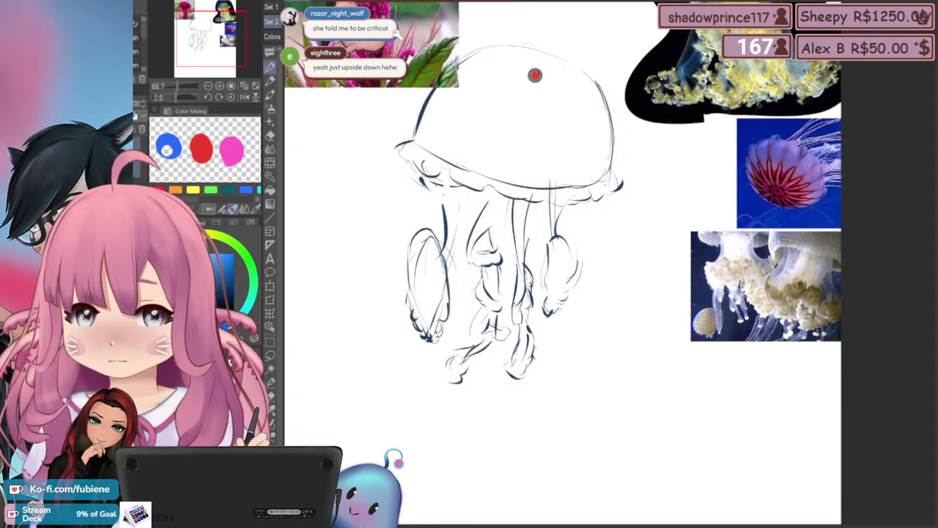
# Try placing the magenta cockscomb flower photo over the tentacles as a frill reference, tilting it slightly counterclockwise
pyautogui.click(270, 286)
pyautogui.moveTo(412, 70); pyautogui.dragTo(484, 368)
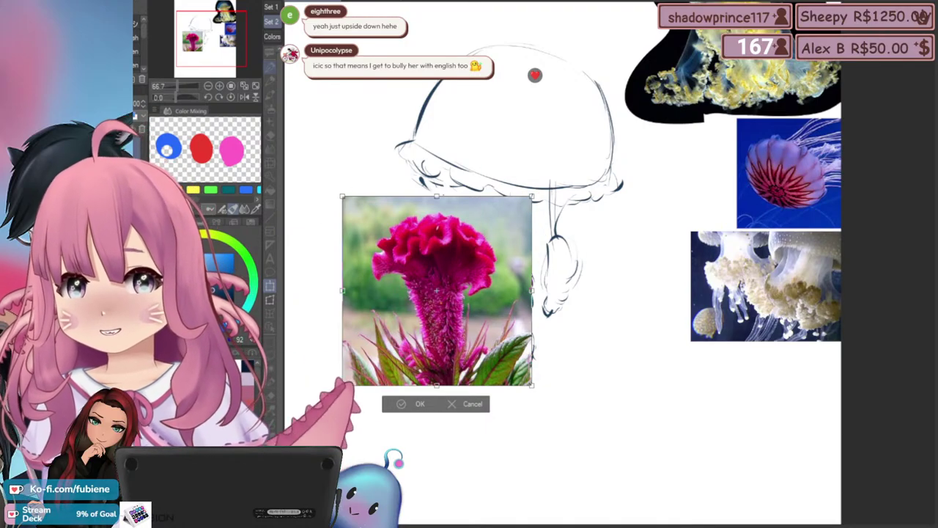
pyautogui.click(232, 150)
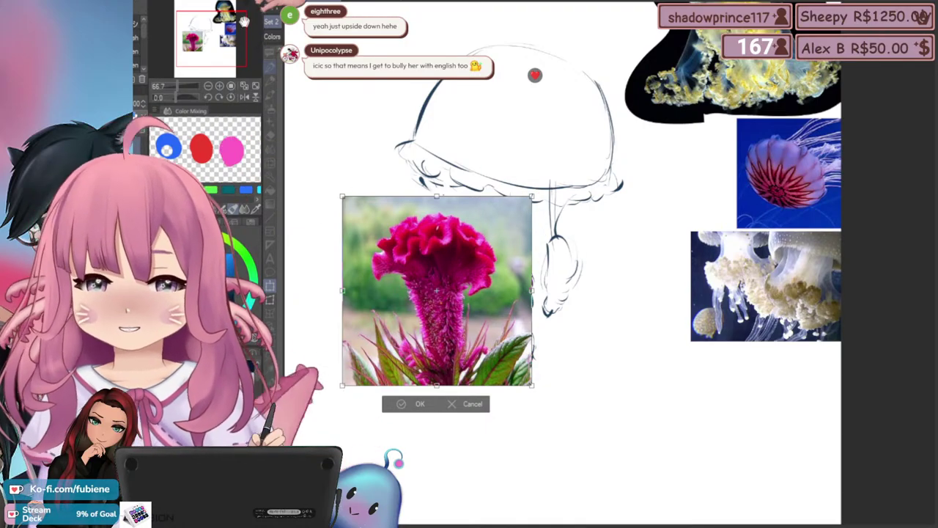
pyautogui.moveTo(440, 133); pyautogui.dragTo(469, 25)
pyautogui.moveTo(481, 113); pyautogui.dragTo(418, 114)
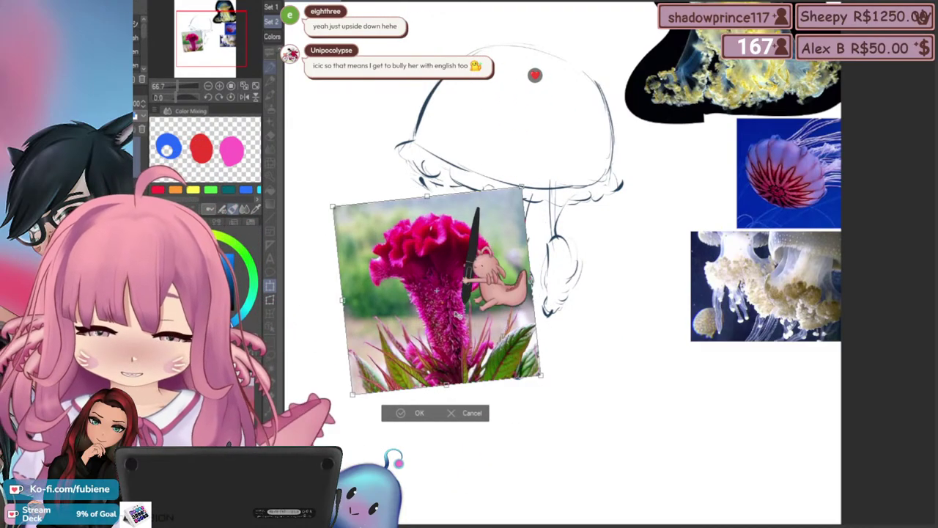
pyautogui.scroll(3, 449, 311)
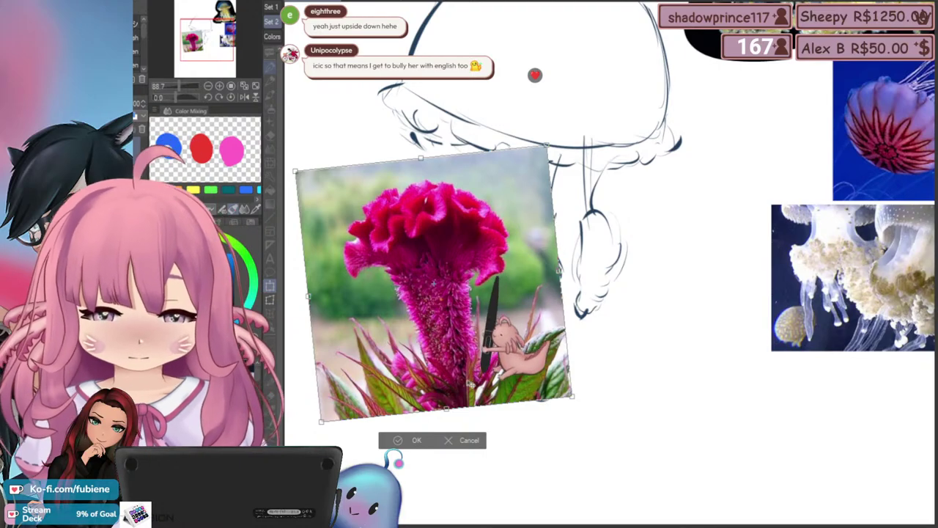
pyautogui.click(467, 439)
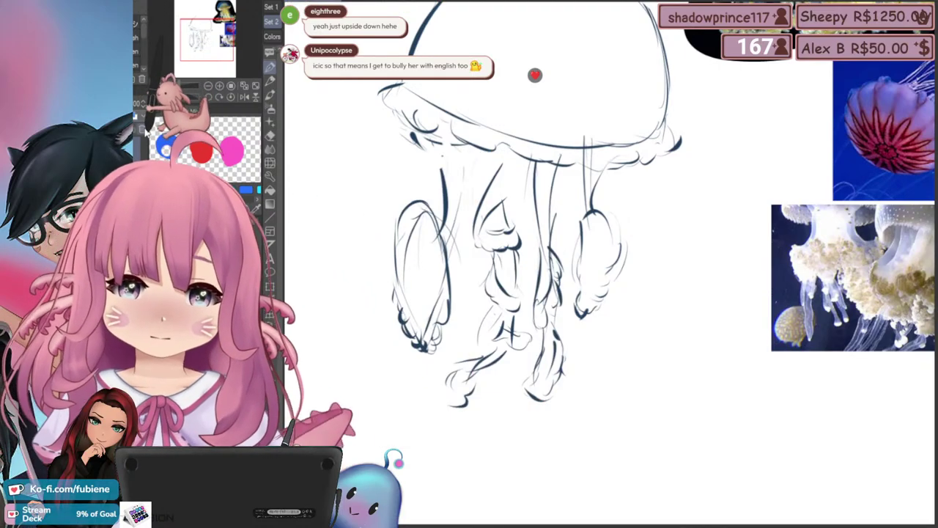
# Examine the jellyfish sketch's overall shape and tentacles against the three reference photos beside it
pyautogui.scroll(-2, 484, 175)
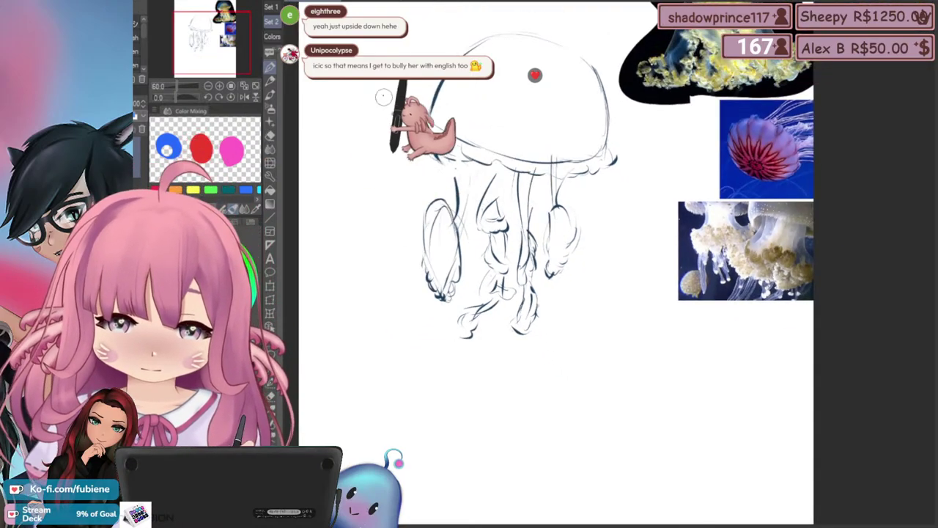
pyautogui.moveTo(369, 202); pyautogui.dragTo(364, 288)
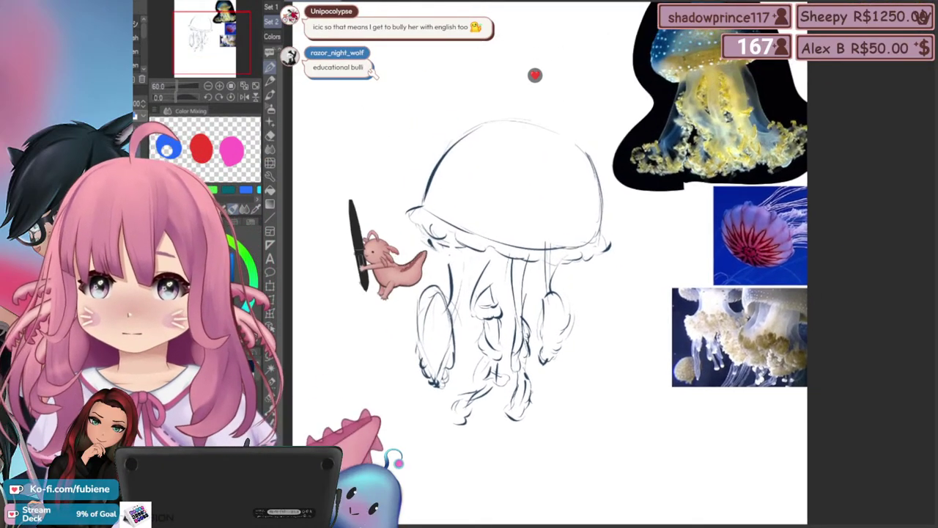
pyautogui.scroll(1, 393, 239)
pyautogui.scroll(-2, 388, 282)
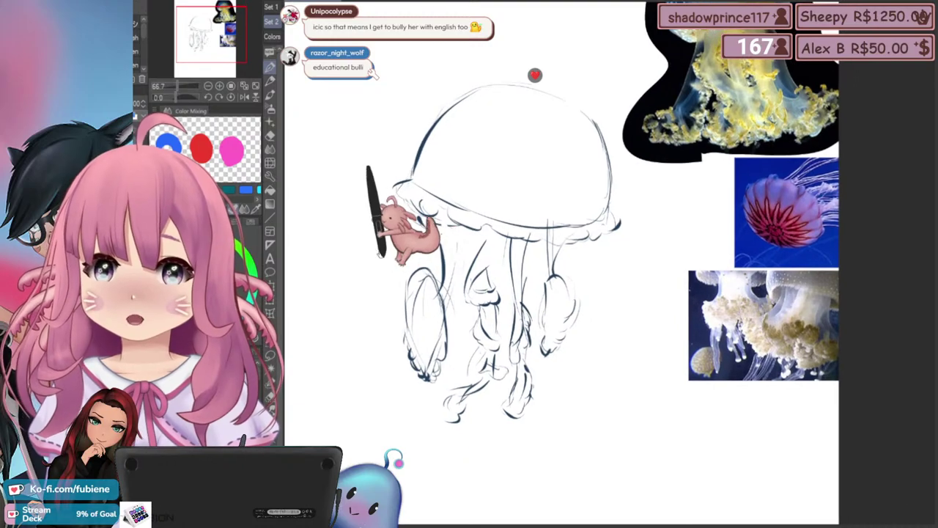
pyautogui.moveTo(377, 293)
pyautogui.mouseDown()
pyautogui.moveTo(378, 259)
pyautogui.moveTo(381, 299)
pyautogui.moveTo(377, 272)
pyautogui.moveTo(393, 269)
pyautogui.mouseUp()
pyautogui.scroll(-3, 386, 285)
pyautogui.scroll(2, 401, 283)
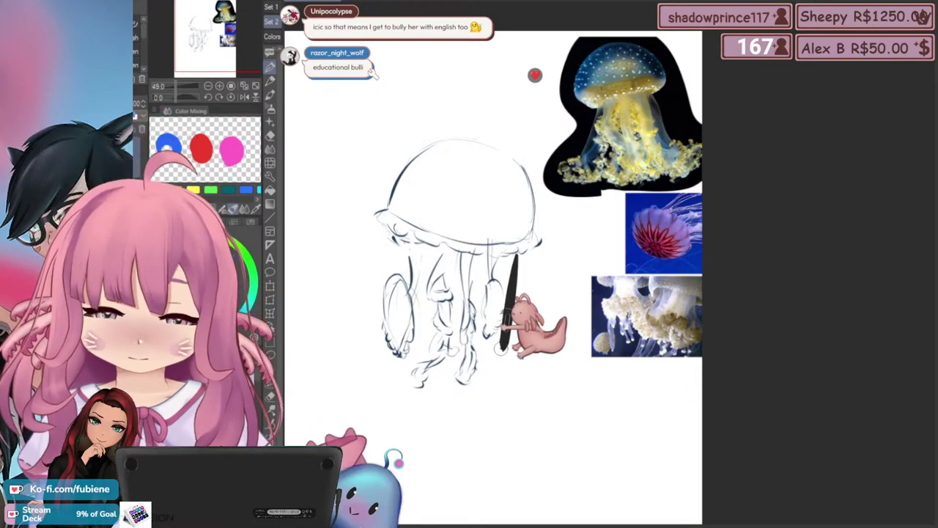
pyautogui.moveTo(326, 250); pyautogui.dragTo(324, 243)
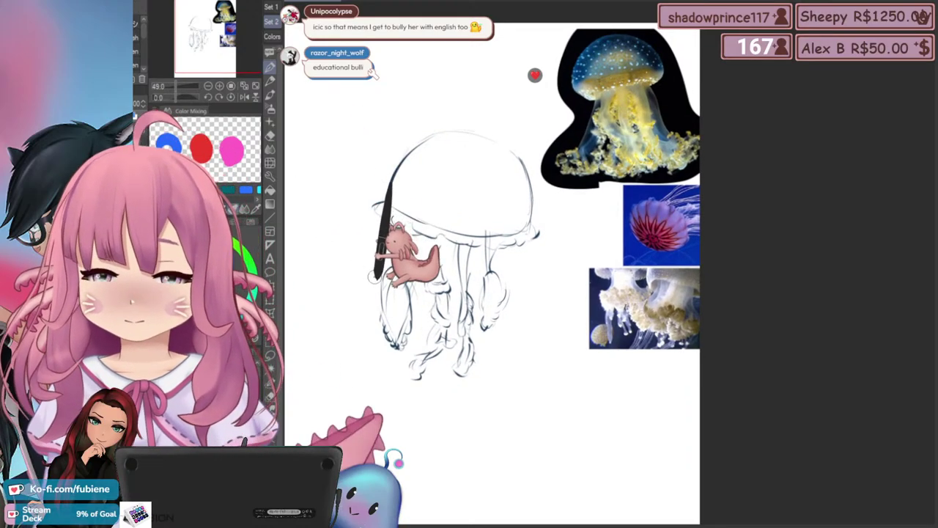
pyautogui.moveTo(355, 252); pyautogui.dragTo(370, 277)
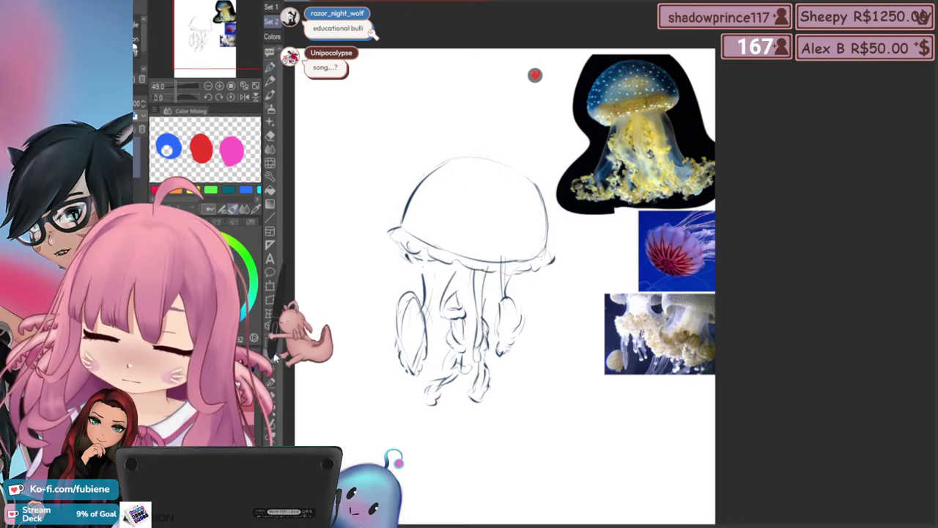
# Lasso the tentacles and the lower-left rim of the bell, and drop the selection
pyautogui.moveTo(379, 402)
pyautogui.mouseDown()
pyautogui.moveTo(353, 318)
pyautogui.moveTo(375, 416)
pyautogui.mouseUp()
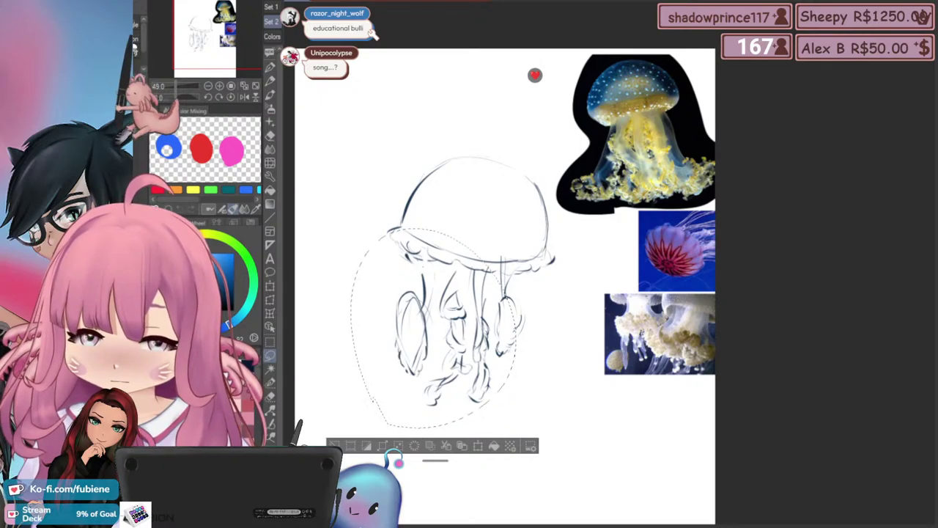
pyautogui.click(335, 445)
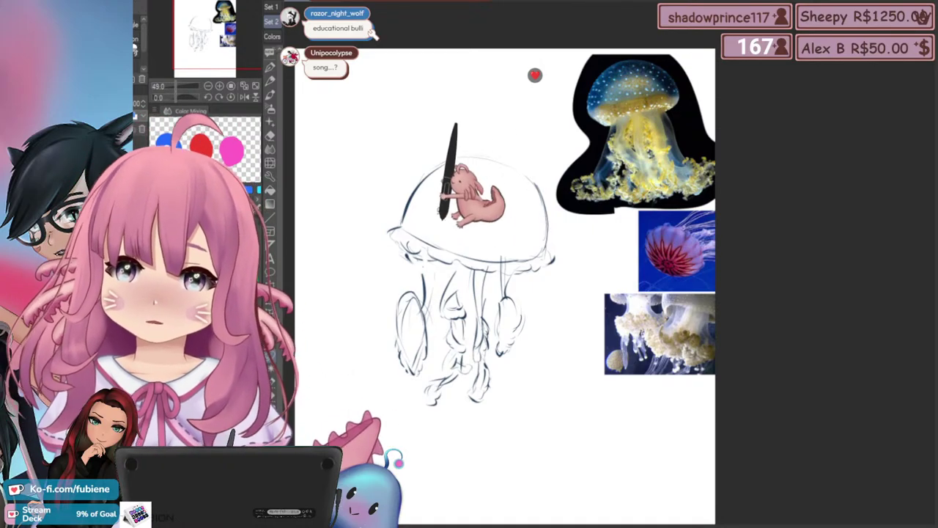
pyautogui.moveTo(393, 278); pyautogui.dragTo(417, 252)
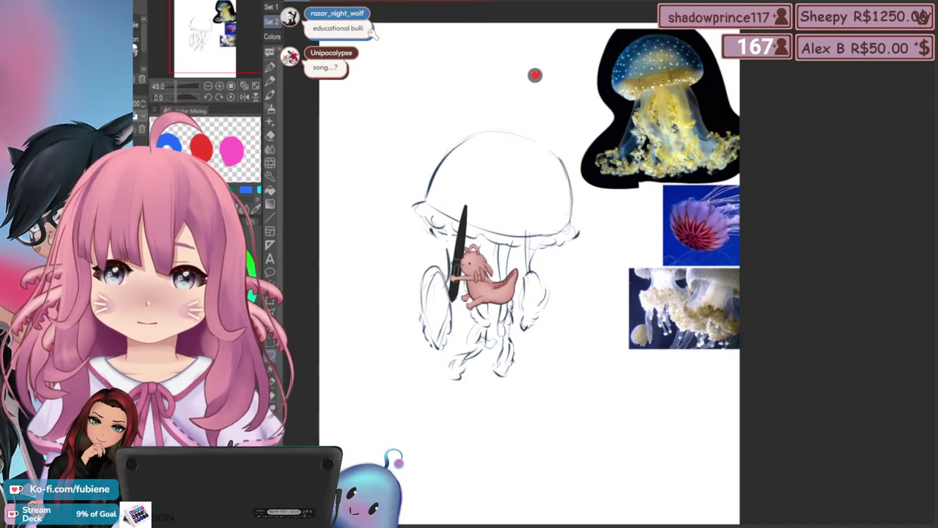
pyautogui.scroll(1, 418, 264)
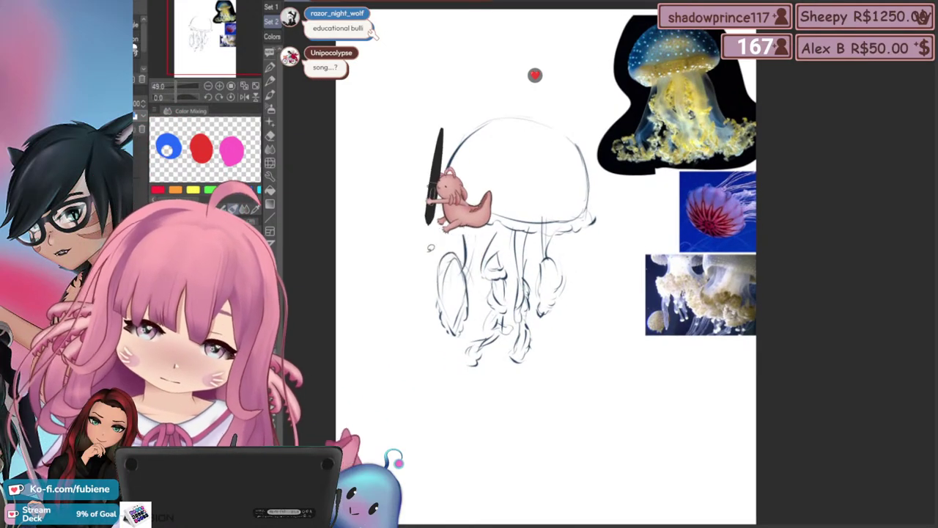
# Redraw the leftmost tentacle arm with the pen as a rounded frilly cluster hanging from a stalk beneath the bell
pyautogui.click(270, 68)
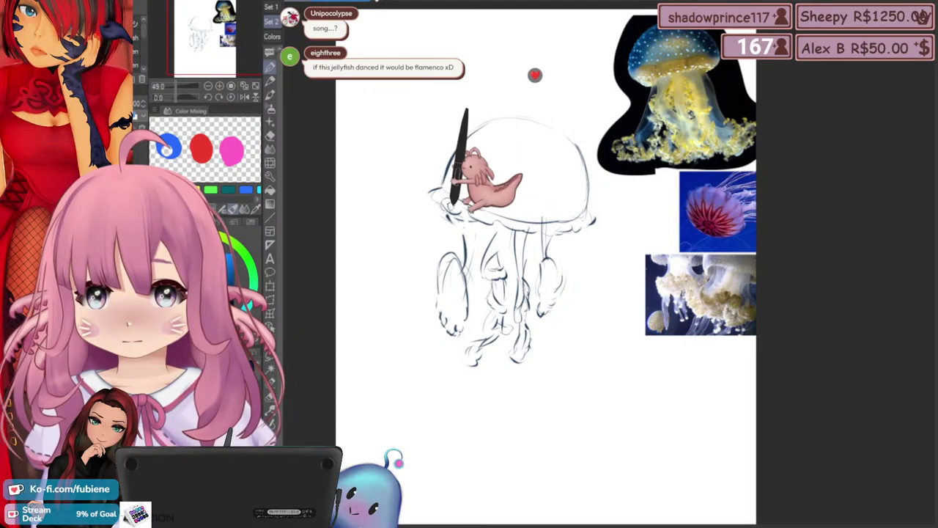
pyautogui.moveTo(438, 263); pyautogui.dragTo(420, 262)
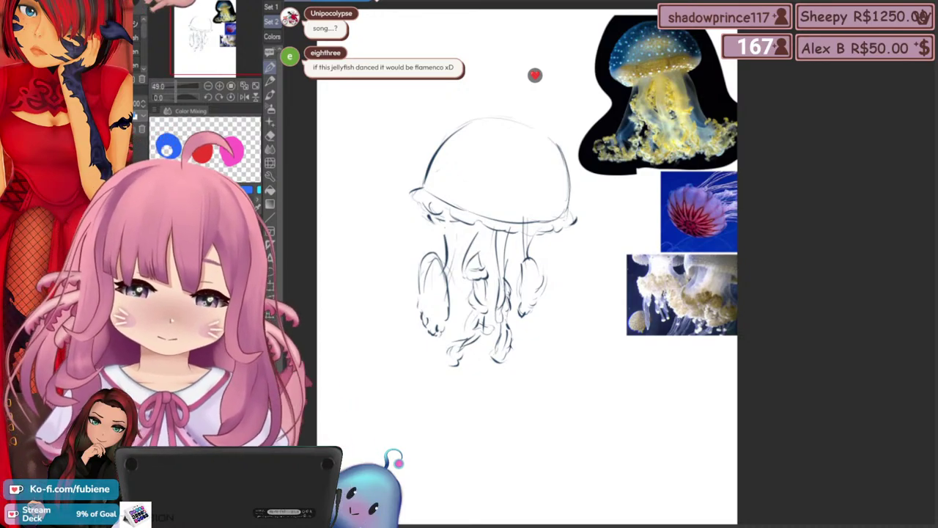
pyautogui.moveTo(384, 245); pyautogui.dragTo(375, 304)
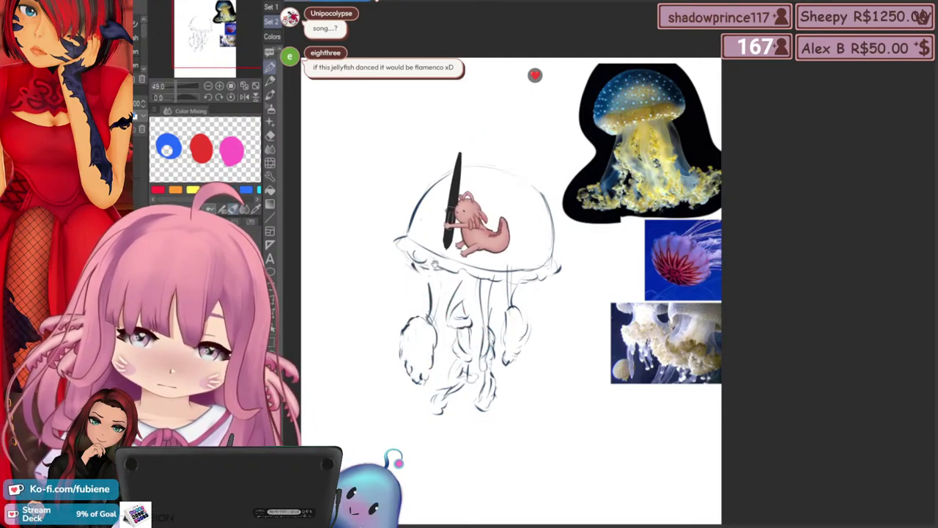
pyautogui.moveTo(440, 183); pyautogui.dragTo(431, 227)
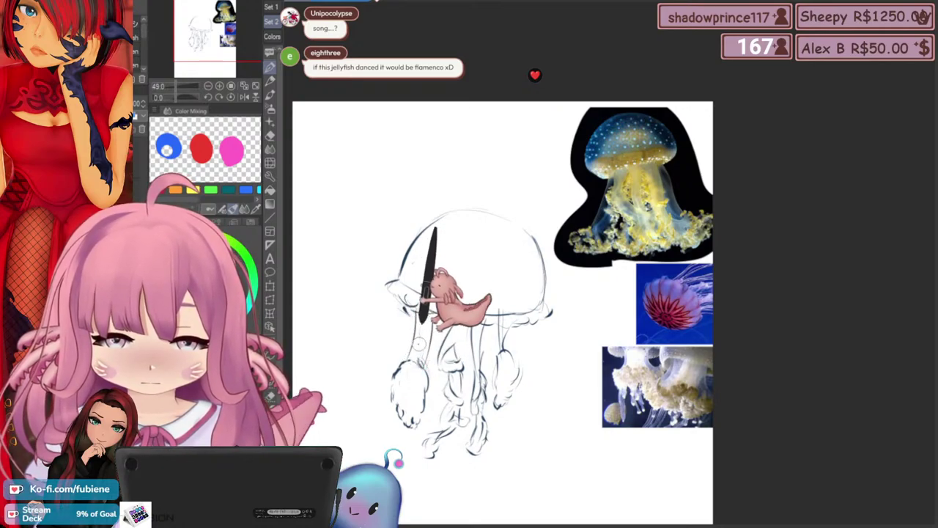
pyautogui.moveTo(388, 292); pyautogui.dragTo(382, 323)
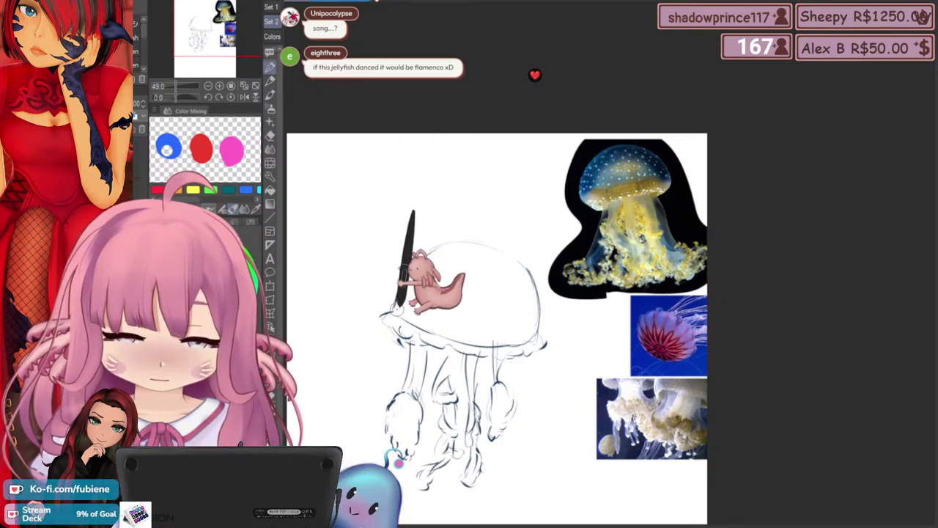
pyautogui.moveTo(545, 328)
pyautogui.mouseDown()
pyautogui.moveTo(432, 326)
pyautogui.moveTo(446, 356)
pyautogui.moveTo(543, 321)
pyautogui.mouseUp()
pyautogui.hotkey('ctrl', 'z')
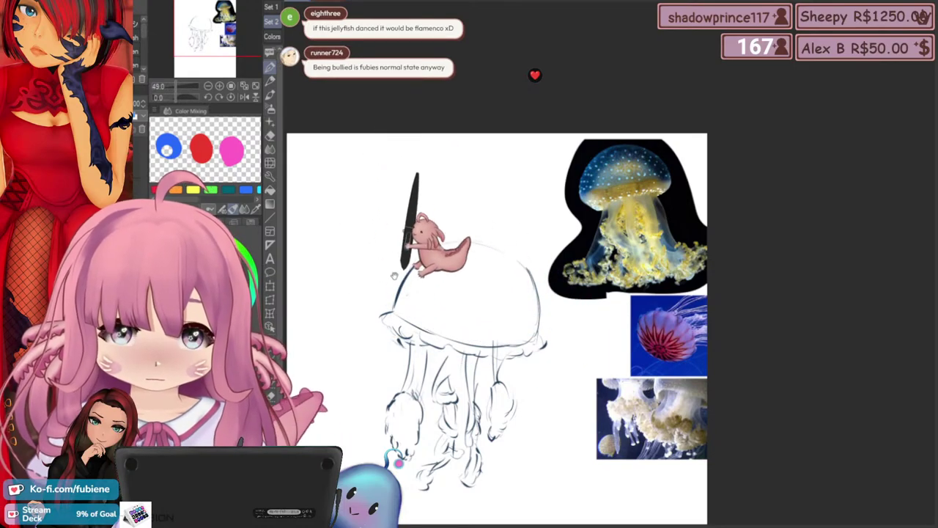
# Reshape the bell's lower-right rim into rounded scalloped lobes above the right-hand tentacle arm
pyautogui.moveTo(393, 274)
pyautogui.mouseDown()
pyautogui.moveTo(395, 252)
pyautogui.moveTo(395, 273)
pyautogui.moveTo(382, 273)
pyautogui.moveTo(407, 278)
pyautogui.mouseUp()
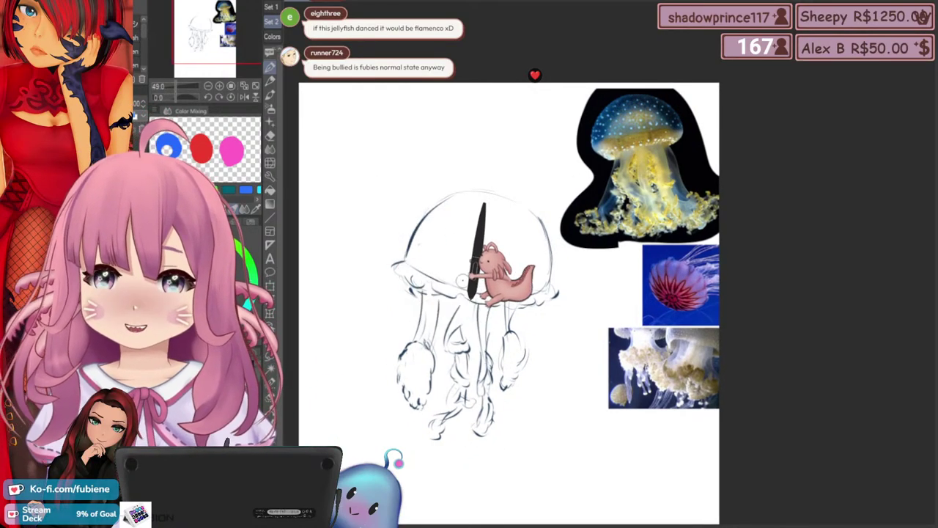
pyautogui.scroll(1, 409, 270)
pyautogui.moveTo(401, 258); pyautogui.dragTo(379, 267)
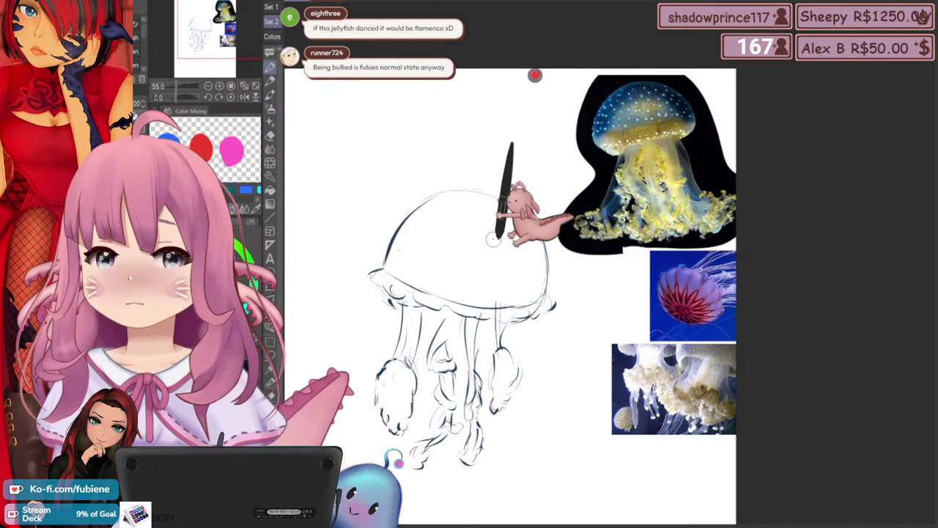
pyautogui.moveTo(476, 263); pyautogui.dragTo(484, 247)
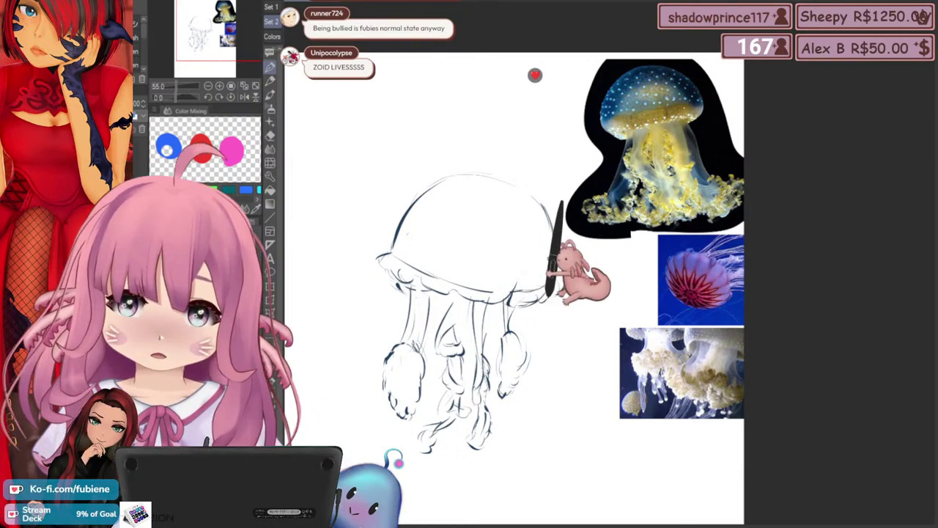
pyautogui.moveTo(519, 230); pyautogui.dragTo(553, 227)
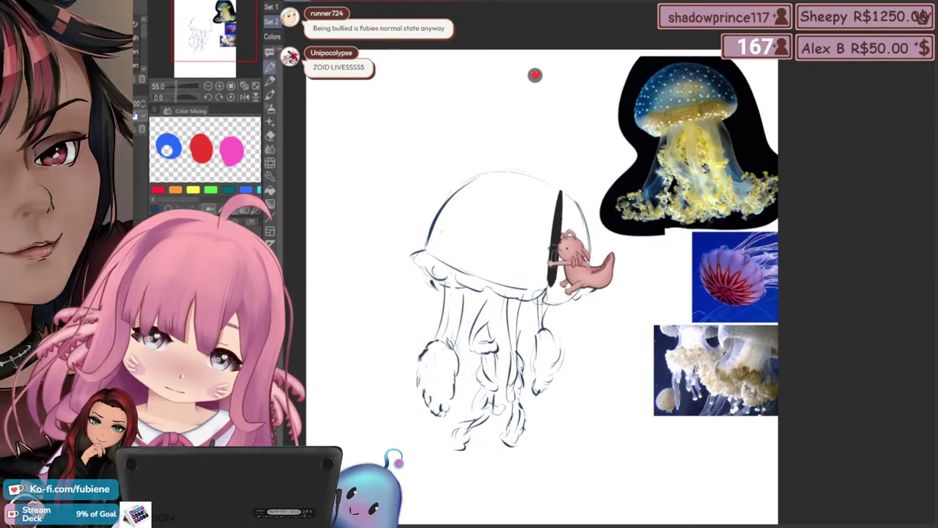
pyautogui.moveTo(498, 249); pyautogui.dragTo(495, 267)
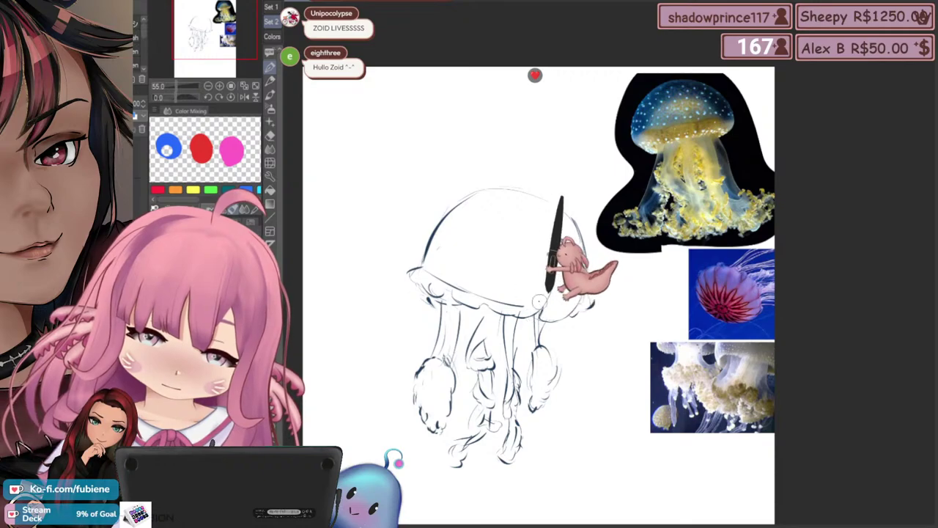
# Draw curved vertical segment lines down the bell from near its crown to the lobed rim, like the red-striped jellyfish
pyautogui.moveTo(423, 215); pyautogui.dragTo(383, 194)
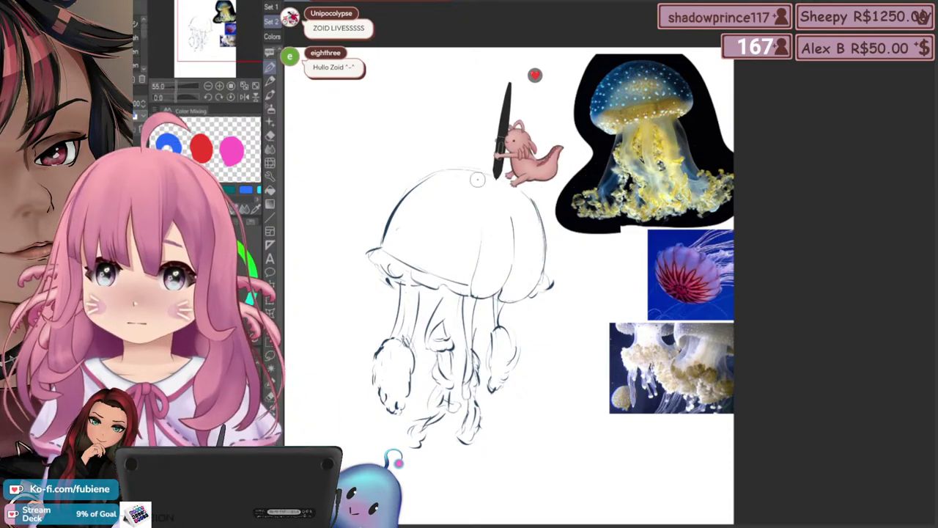
pyautogui.moveTo(407, 248); pyautogui.dragTo(425, 231)
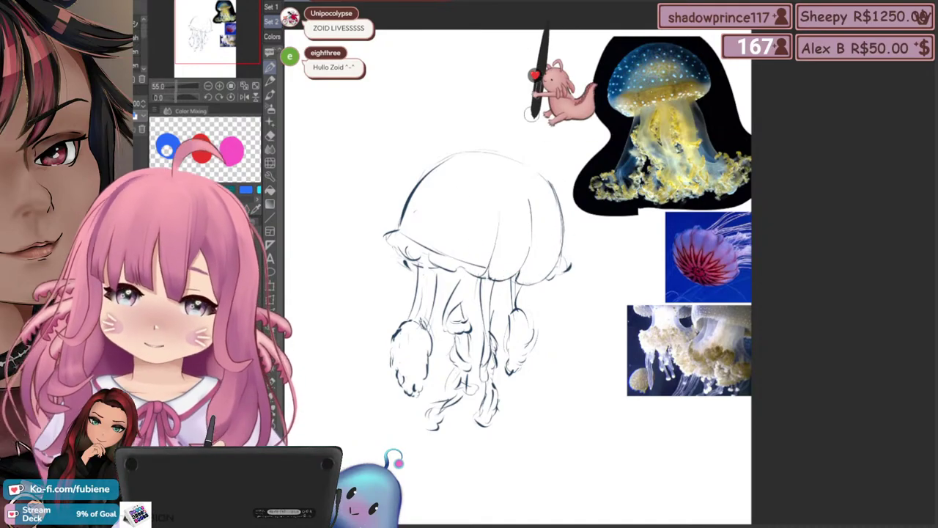
pyautogui.moveTo(453, 238); pyautogui.dragTo(464, 225)
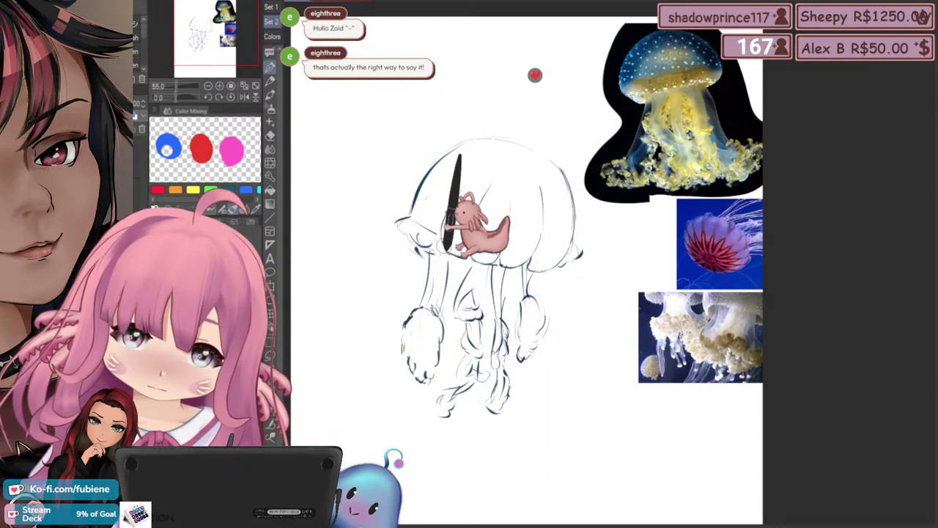
pyautogui.moveTo(466, 232)
pyautogui.mouseDown()
pyautogui.moveTo(469, 213)
pyautogui.moveTo(466, 227)
pyautogui.mouseUp()
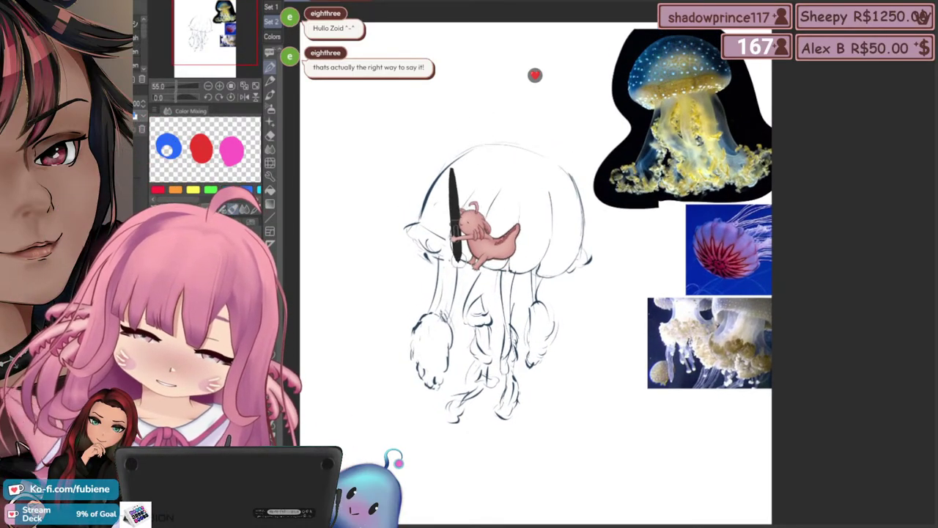
# Refine the bell's curved segment lines and replace the flared flaps at both ends of its rim with rounded lobes
pyautogui.moveTo(439, 205); pyautogui.dragTo(453, 225)
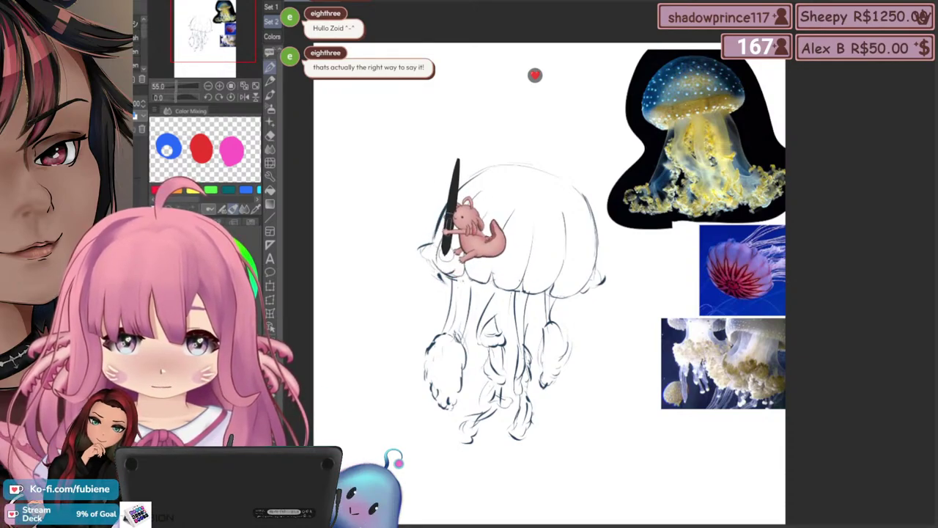
pyautogui.moveTo(467, 186)
pyautogui.mouseDown()
pyautogui.moveTo(455, 211)
pyautogui.moveTo(461, 198)
pyautogui.moveTo(499, 210)
pyautogui.mouseUp()
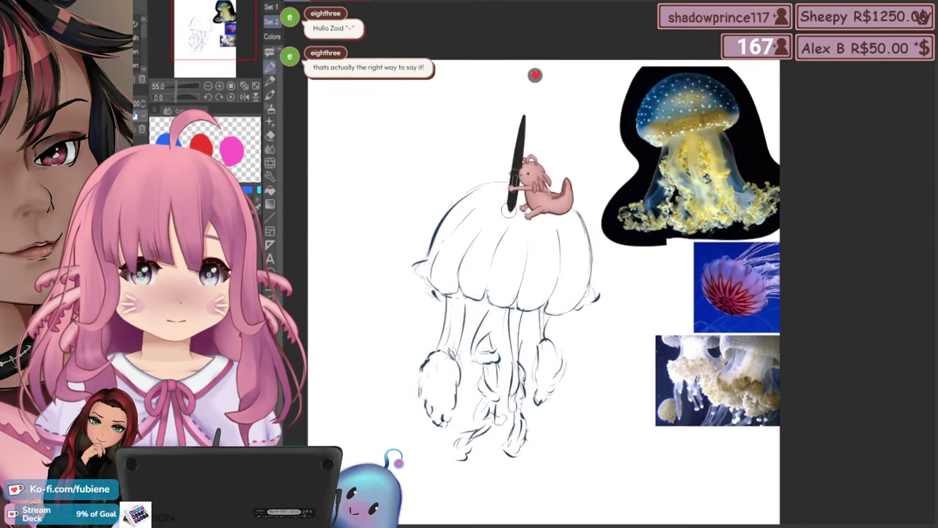
pyautogui.moveTo(485, 230)
pyautogui.mouseDown()
pyautogui.moveTo(493, 214)
pyautogui.moveTo(499, 222)
pyautogui.mouseUp()
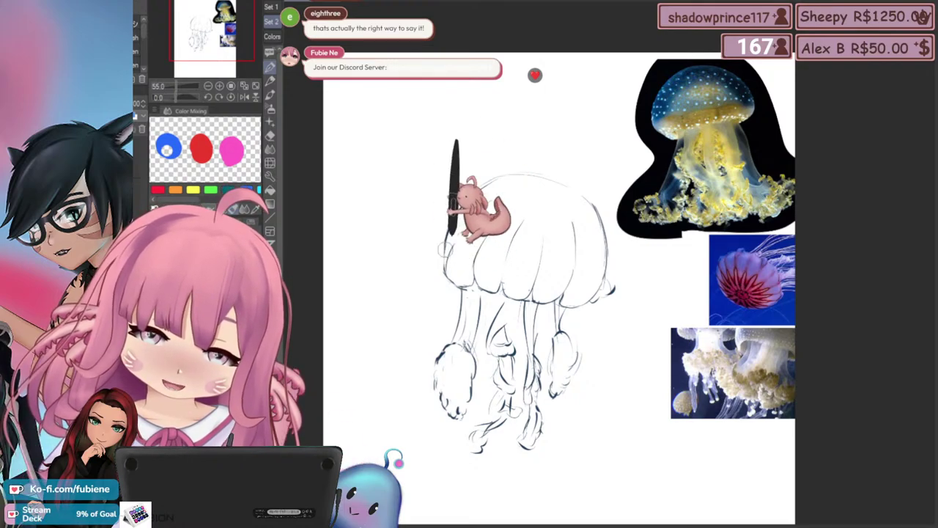
pyautogui.moveTo(463, 243); pyautogui.dragTo(450, 258)
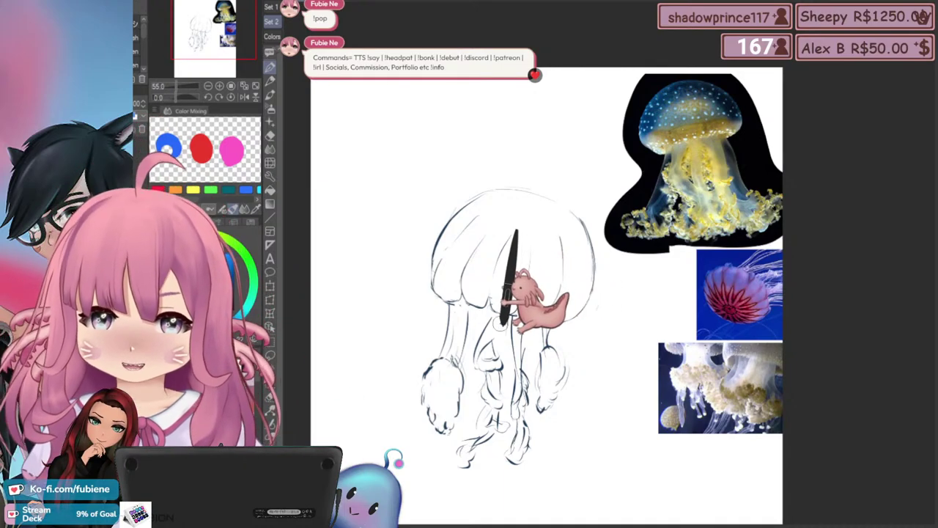
# Lasso the frilly cluster of the leftmost tentacle arm, shift it up closer to the bell, tilt it slightly clockwise, and deselect it
pyautogui.scroll(-2, 426, 228)
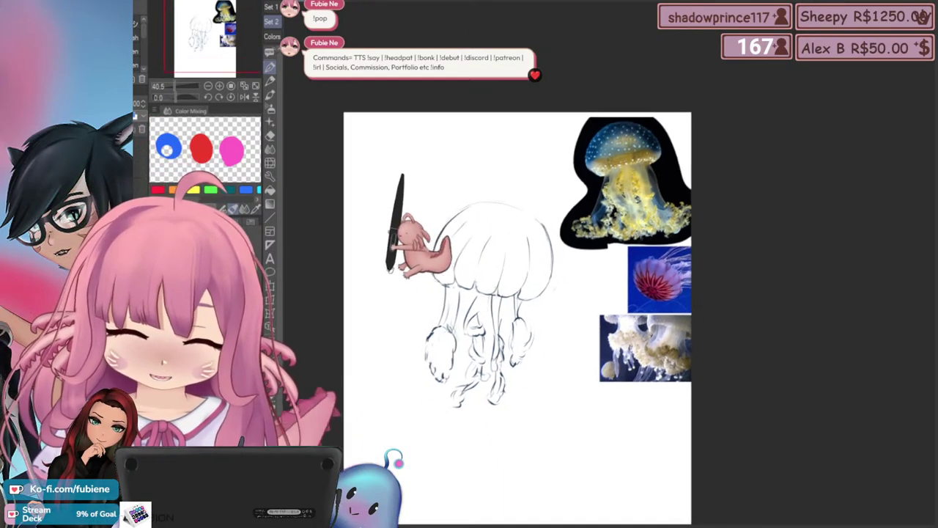
pyautogui.moveTo(389, 274); pyautogui.dragTo(385, 251)
pyautogui.scroll(1, 468, 283)
pyautogui.moveTo(523, 337); pyautogui.dragTo(539, 336)
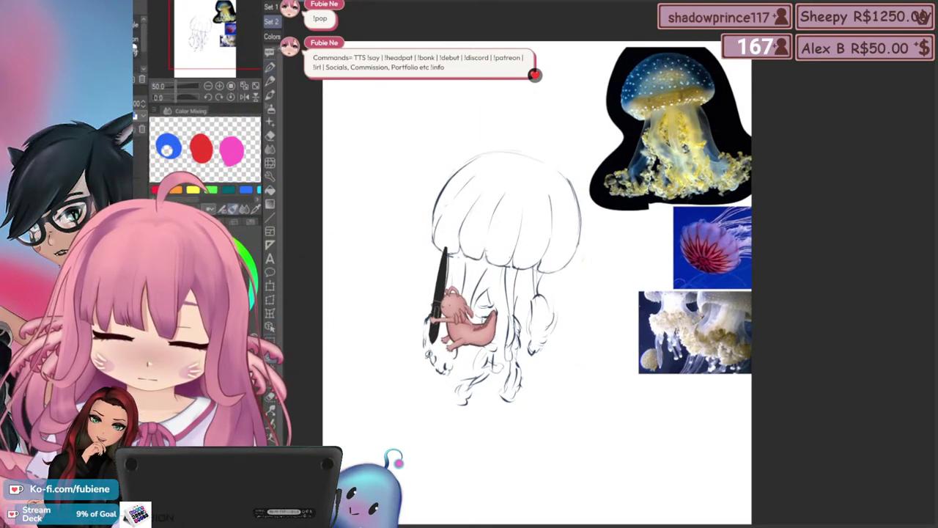
pyautogui.moveTo(447, 384)
pyautogui.mouseDown()
pyautogui.moveTo(400, 339)
pyautogui.moveTo(428, 326)
pyautogui.mouseUp()
pyautogui.click(457, 398)
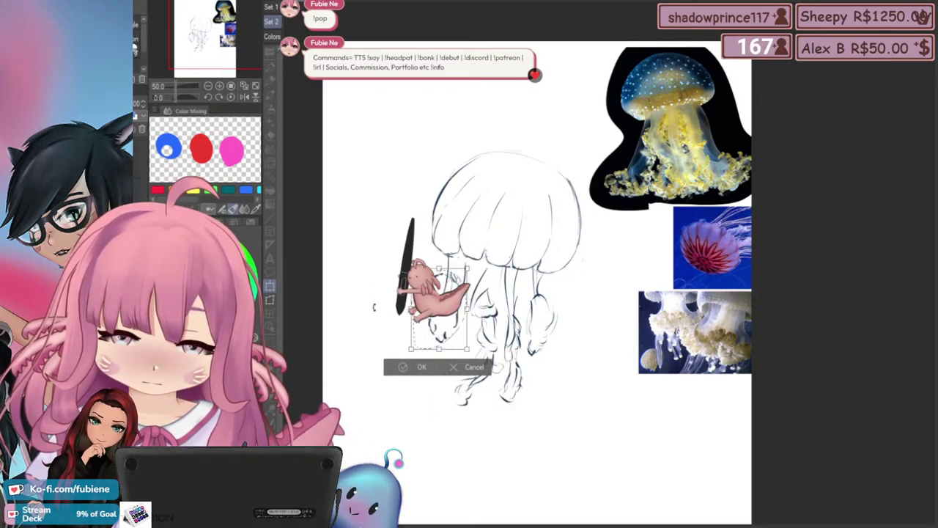
pyautogui.moveTo(373, 311)
pyautogui.mouseDown()
pyautogui.moveTo(374, 293)
pyautogui.moveTo(371, 306)
pyautogui.mouseUp()
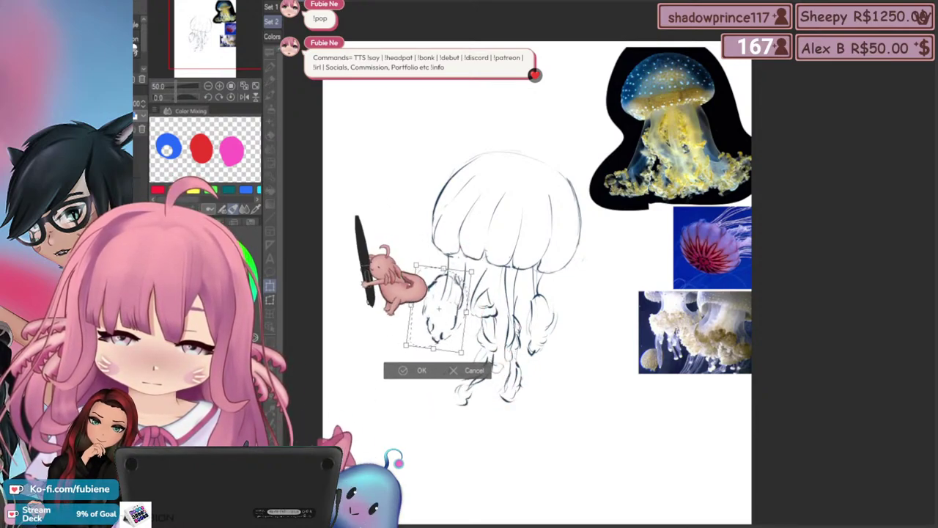
pyautogui.click(417, 375)
pyautogui.click(343, 374)
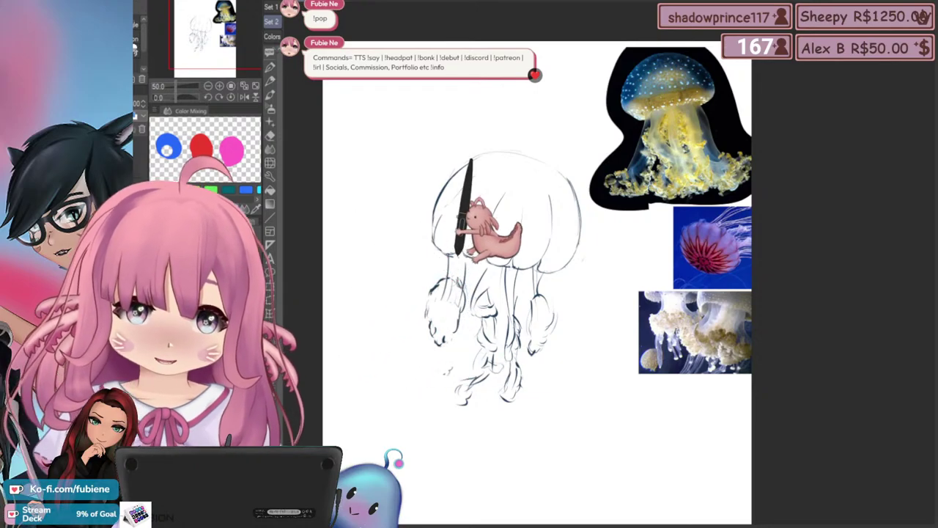
# With the pen, add a frilly outer lobe to the leftmost arm's cluster and extend it downward as a long twisted tail
pyautogui.moveTo(408, 255); pyautogui.dragTo(398, 278)
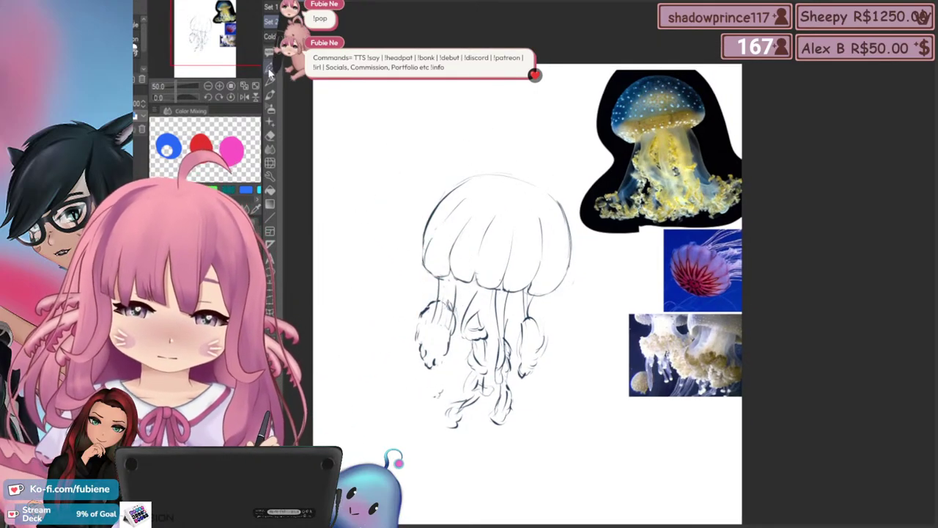
pyautogui.click(268, 70)
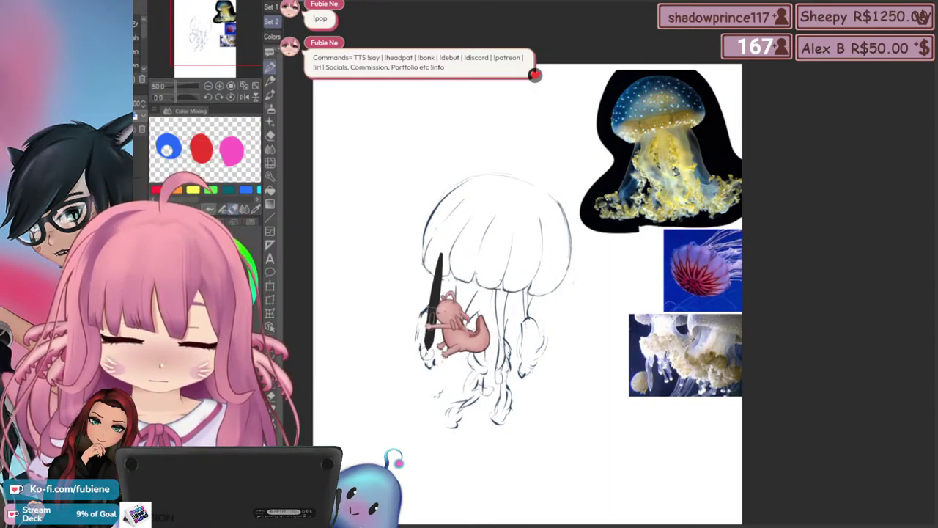
pyautogui.moveTo(418, 286); pyautogui.dragTo(419, 314)
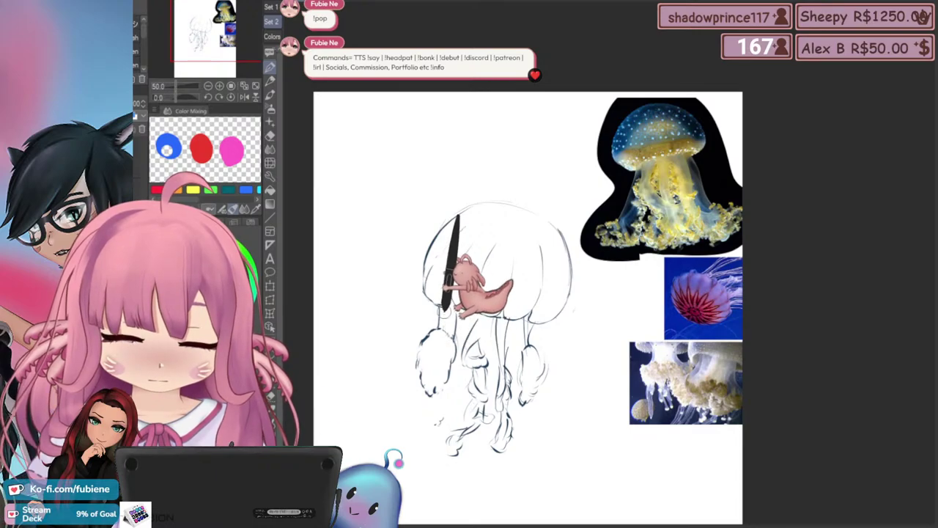
pyautogui.moveTo(448, 323)
pyautogui.mouseDown()
pyautogui.moveTo(452, 304)
pyautogui.moveTo(413, 293)
pyautogui.moveTo(482, 189)
pyautogui.moveTo(434, 267)
pyautogui.mouseUp()
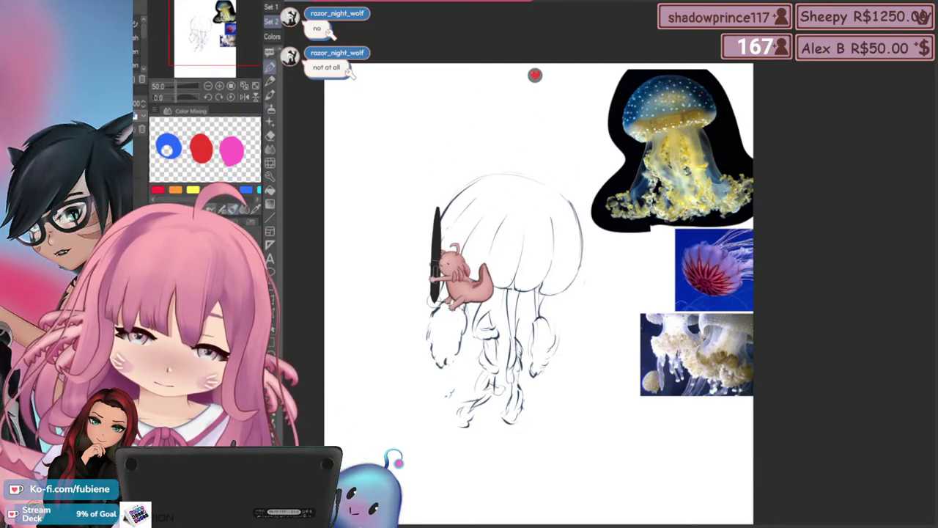
pyautogui.moveTo(430, 299); pyautogui.dragTo(472, 333)
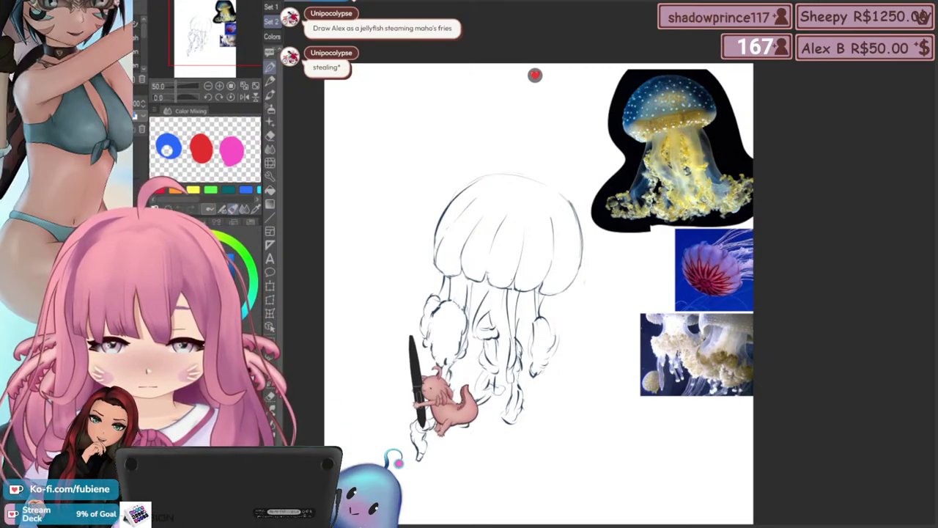
pyautogui.moveTo(417, 283); pyautogui.dragTo(414, 259)
pyautogui.moveTo(522, 336); pyautogui.dragTo(521, 300)
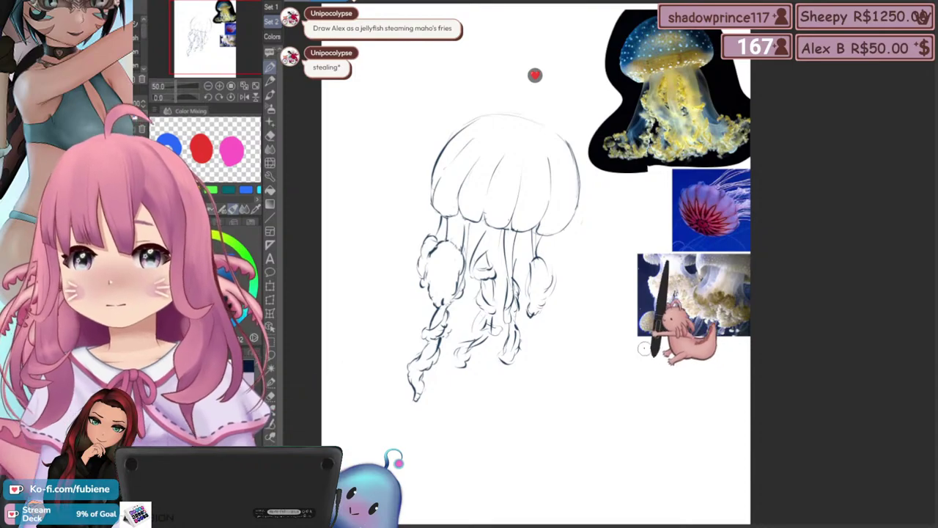
pyautogui.moveTo(566, 383)
pyautogui.mouseDown()
pyautogui.moveTo(592, 420)
pyautogui.moveTo(571, 425)
pyautogui.mouseUp()
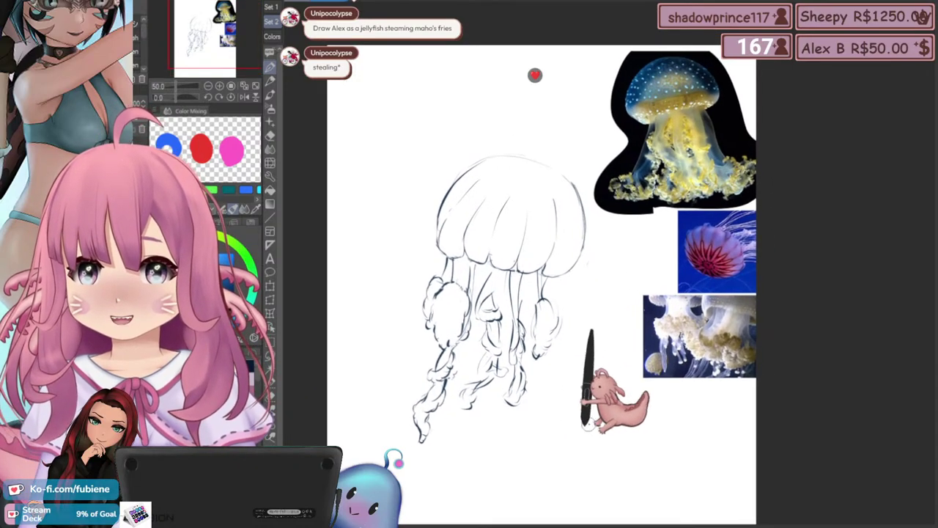
pyautogui.moveTo(589, 377)
pyautogui.mouseDown()
pyautogui.moveTo(594, 362)
pyautogui.moveTo(589, 403)
pyautogui.moveTo(599, 392)
pyautogui.mouseUp()
pyautogui.moveTo(585, 358); pyautogui.dragTo(576, 402)
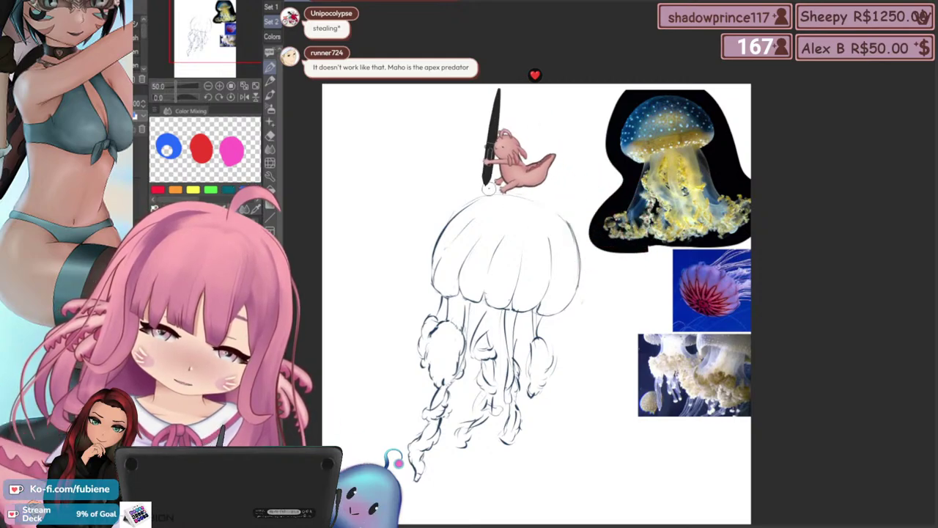
# Doodle a thick-outlined floppy cap with a round pompom on top of the jellyfish's bell
pyautogui.moveTo(478, 173); pyautogui.dragTo(601, 252)
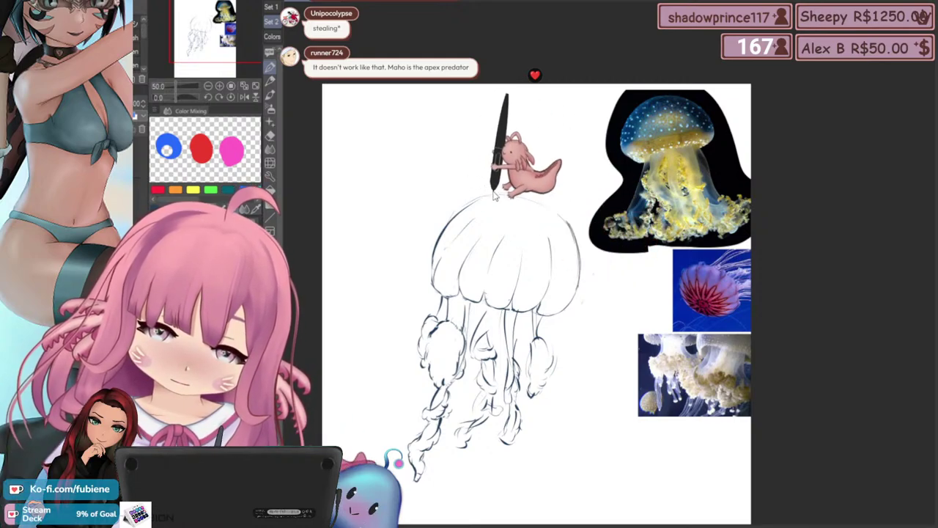
pyautogui.moveTo(452, 183)
pyautogui.mouseDown()
pyautogui.moveTo(574, 194)
pyautogui.moveTo(572, 265)
pyautogui.mouseUp()
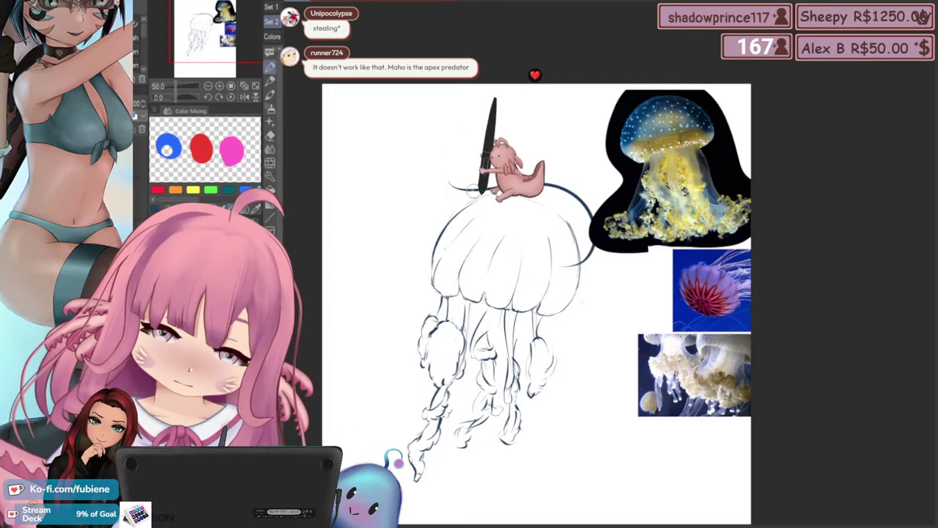
pyautogui.moveTo(427, 221); pyautogui.dragTo(594, 253)
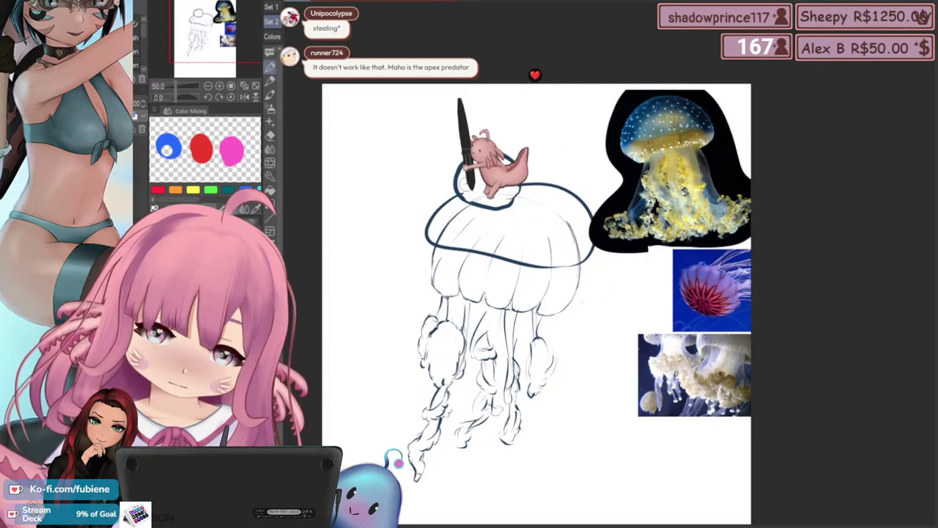
pyautogui.moveTo(551, 264); pyautogui.dragTo(543, 249)
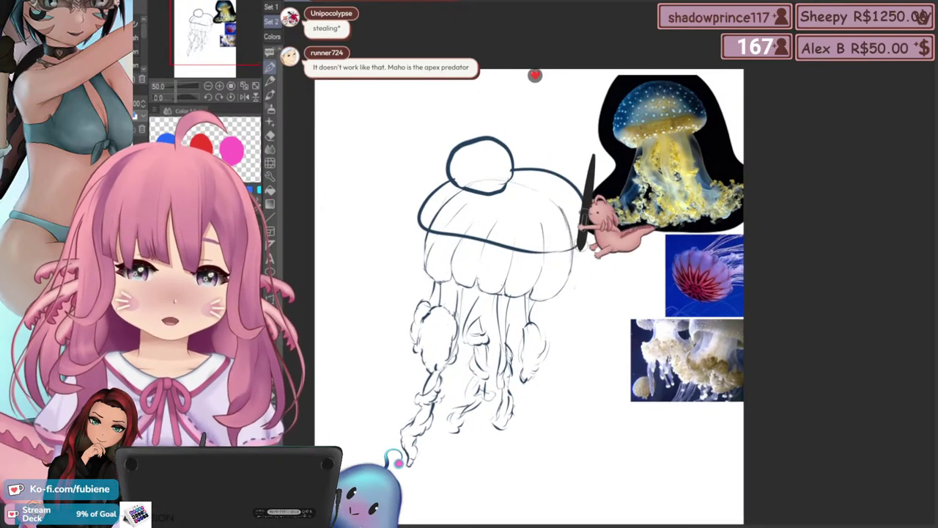
pyautogui.moveTo(563, 287)
pyautogui.mouseDown()
pyautogui.moveTo(551, 304)
pyautogui.moveTo(576, 286)
pyautogui.mouseUp()
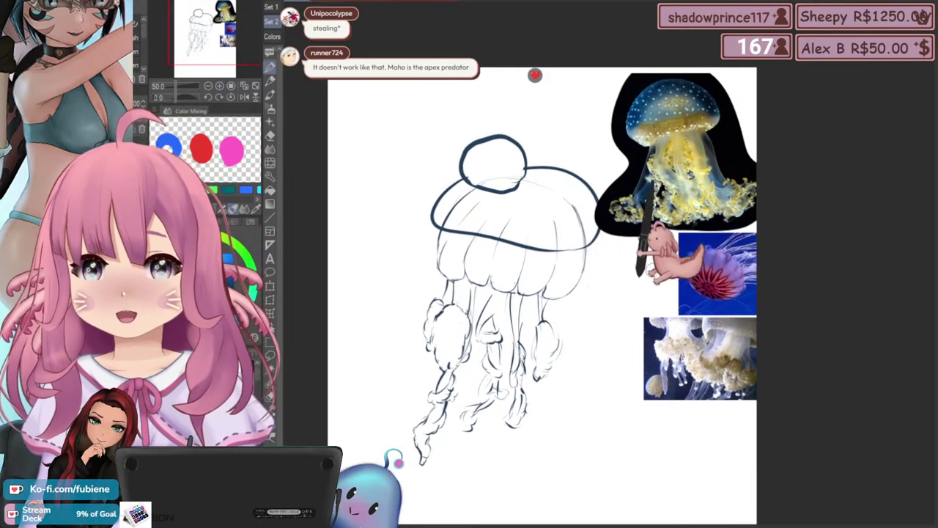
pyautogui.moveTo(616, 362); pyautogui.dragTo(621, 342)
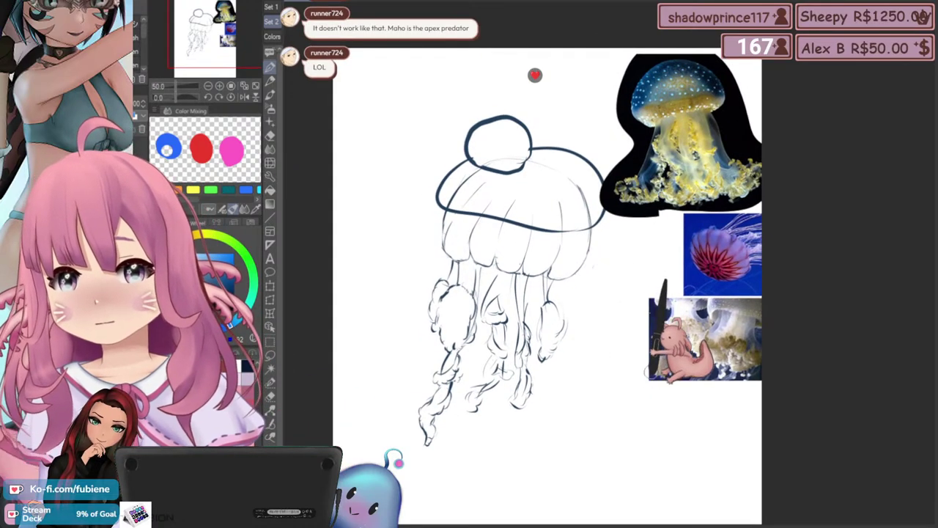
# Doodle long straight diagonal sticks across the leftmost tentacle arm, and clear them together with the cap doodle
pyautogui.moveTo(651, 400); pyautogui.dragTo(639, 398)
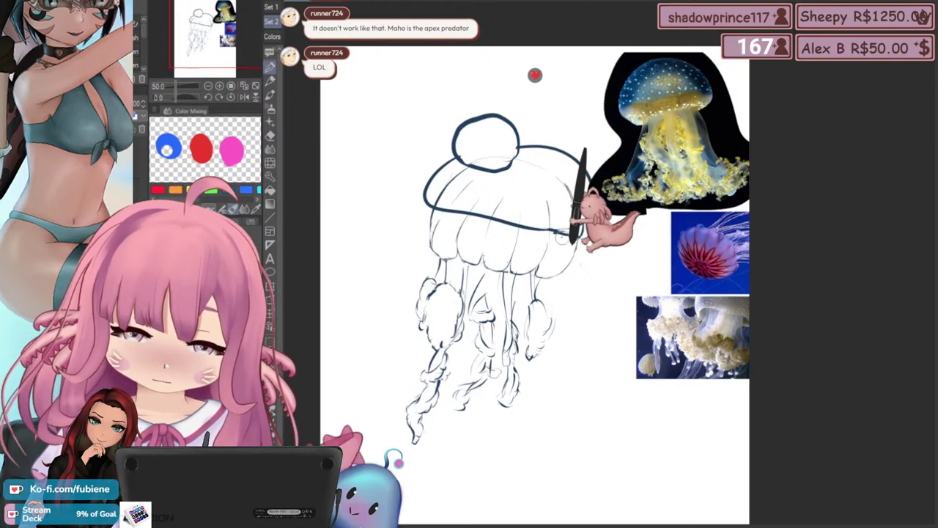
pyautogui.moveTo(411, 187); pyautogui.dragTo(423, 183)
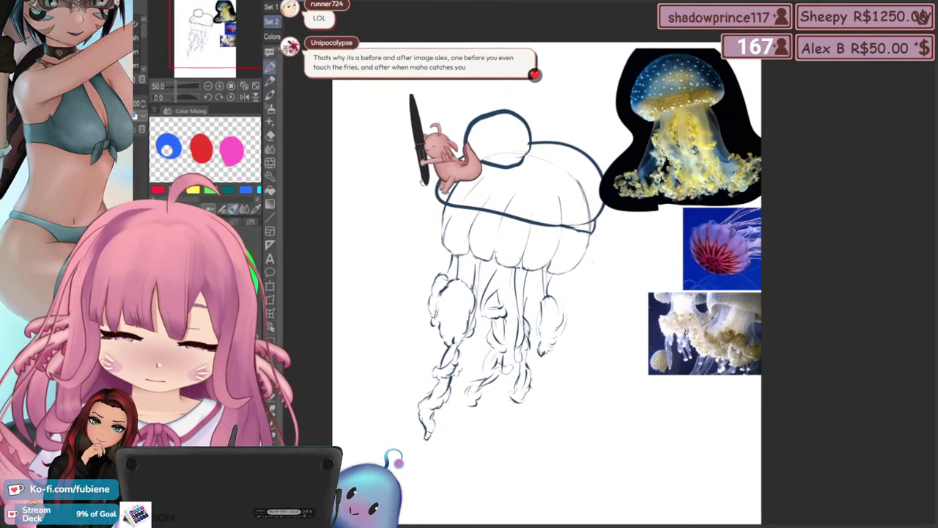
pyautogui.moveTo(404, 213); pyautogui.dragTo(403, 229)
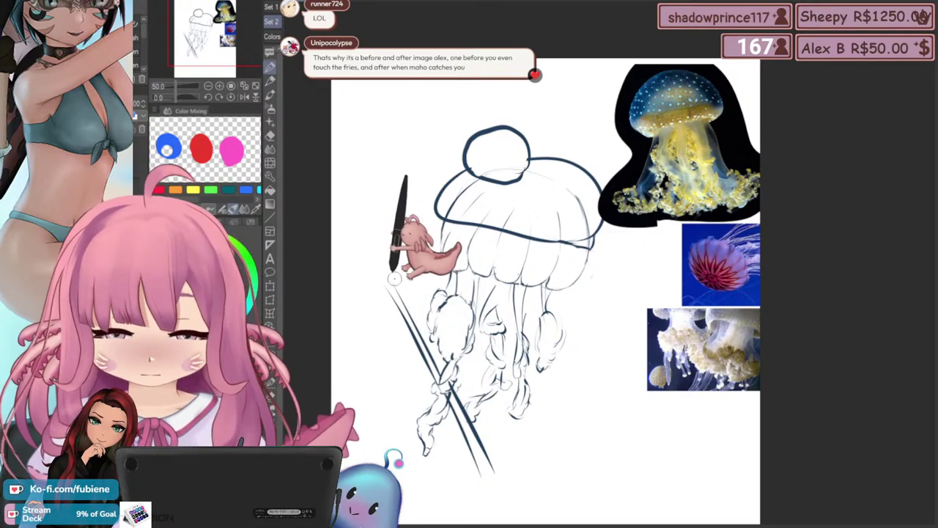
pyautogui.moveTo(419, 281); pyautogui.dragTo(422, 270)
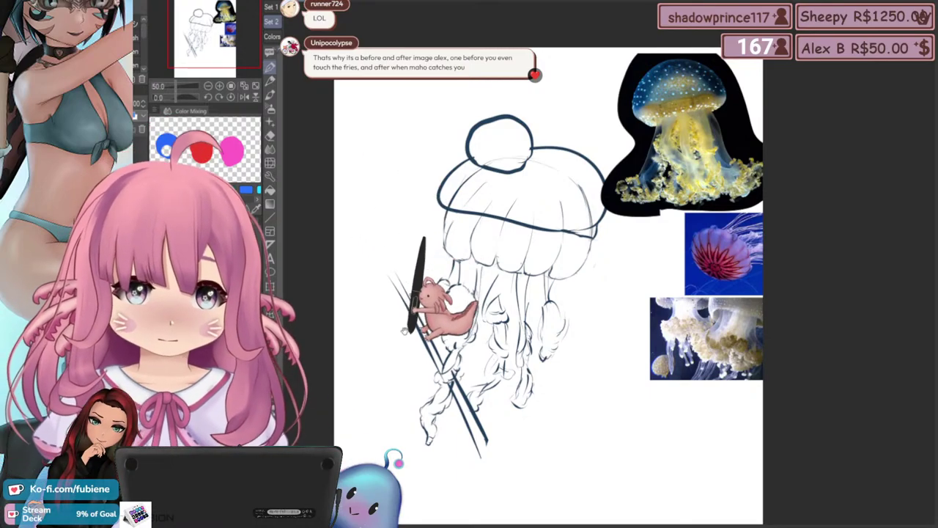
pyautogui.moveTo(404, 331)
pyautogui.mouseDown()
pyautogui.moveTo(396, 313)
pyautogui.moveTo(400, 338)
pyautogui.moveTo(408, 333)
pyautogui.moveTo(398, 329)
pyautogui.moveTo(398, 346)
pyautogui.mouseUp()
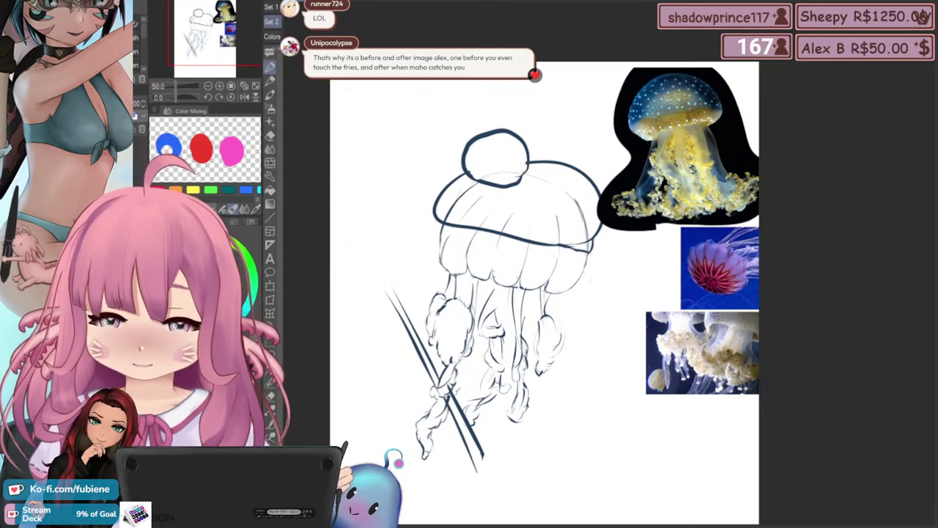
pyautogui.press('Delete')
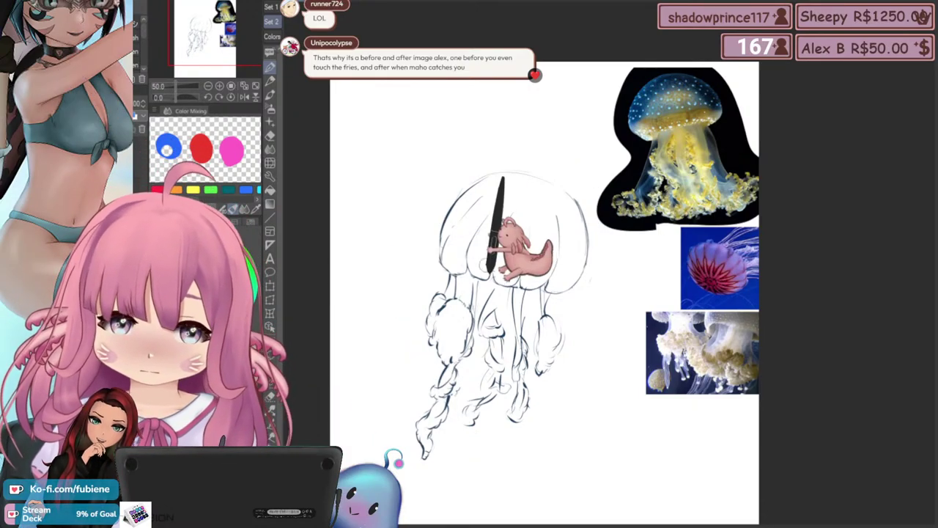
# Draw a small oval beside the right-hand tentacle arm and a small circle to the left of the bell's rim
pyautogui.moveTo(444, 329); pyautogui.dragTo(446, 318)
pyautogui.moveTo(486, 368); pyautogui.dragTo(489, 357)
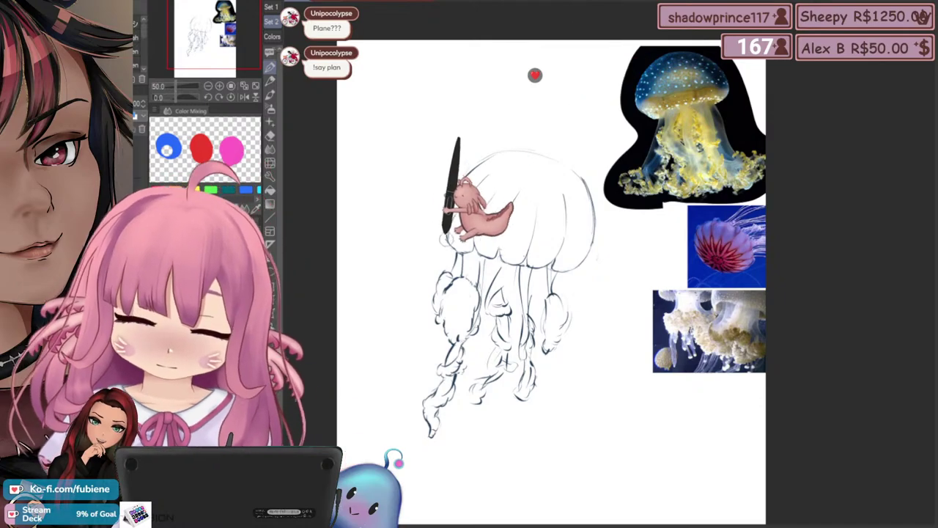
pyautogui.scroll(1, 462, 269)
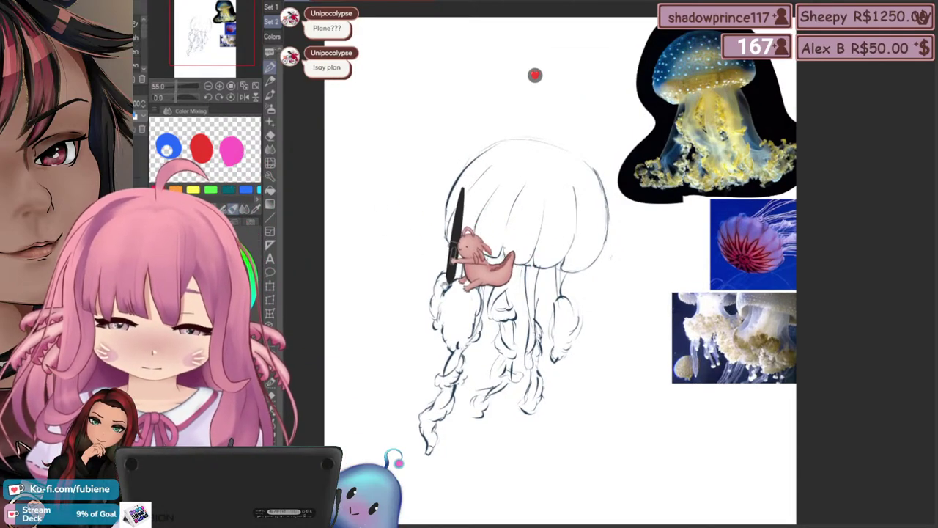
pyautogui.moveTo(449, 285)
pyautogui.mouseDown()
pyautogui.moveTo(461, 259)
pyautogui.moveTo(458, 270)
pyautogui.mouseUp()
pyautogui.moveTo(521, 337)
pyautogui.mouseDown()
pyautogui.moveTo(512, 326)
pyautogui.moveTo(533, 355)
pyautogui.mouseUp()
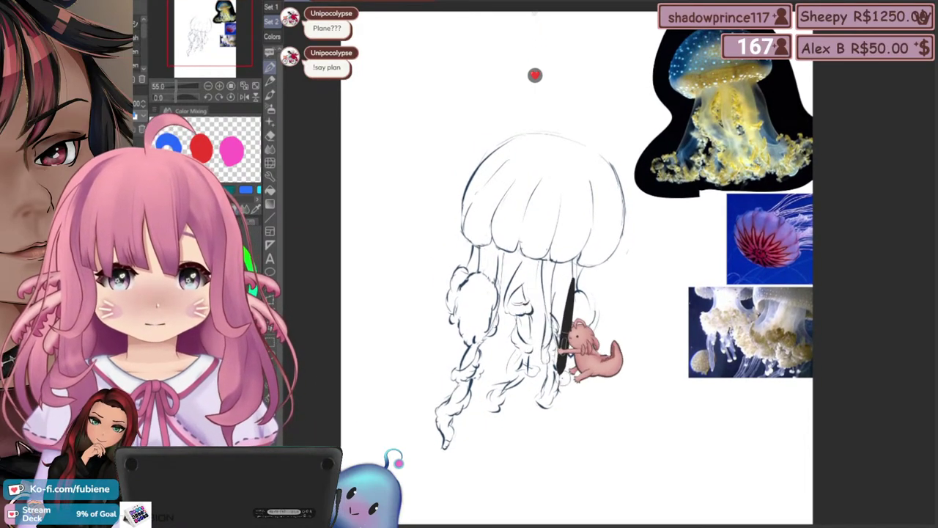
pyautogui.moveTo(574, 394)
pyautogui.mouseDown()
pyautogui.moveTo(572, 386)
pyautogui.moveTo(571, 403)
pyautogui.mouseUp()
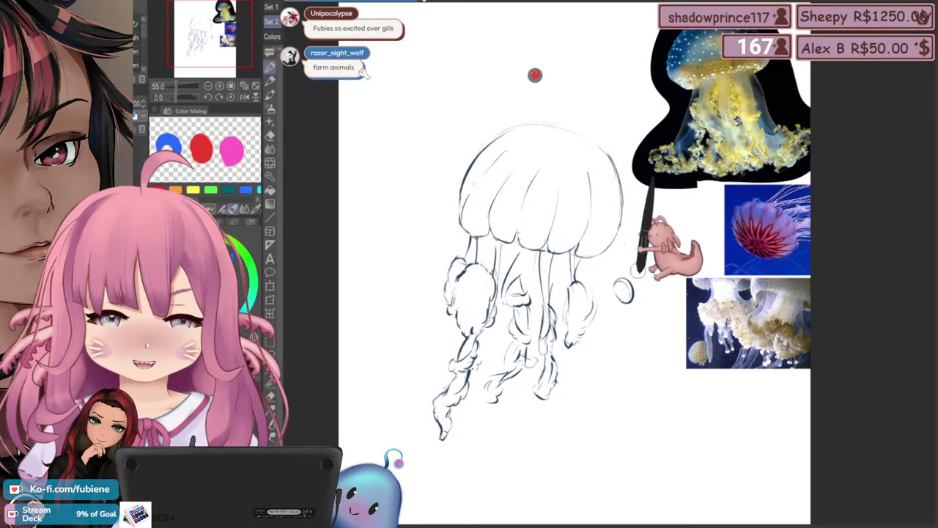
pyautogui.moveTo(571, 412); pyautogui.dragTo(572, 428)
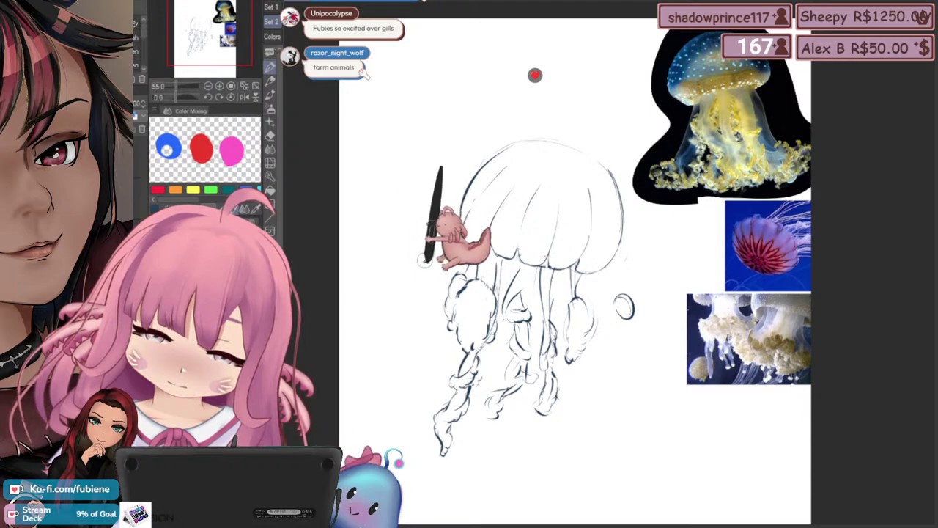
pyautogui.moveTo(416, 263); pyautogui.dragTo(431, 248)
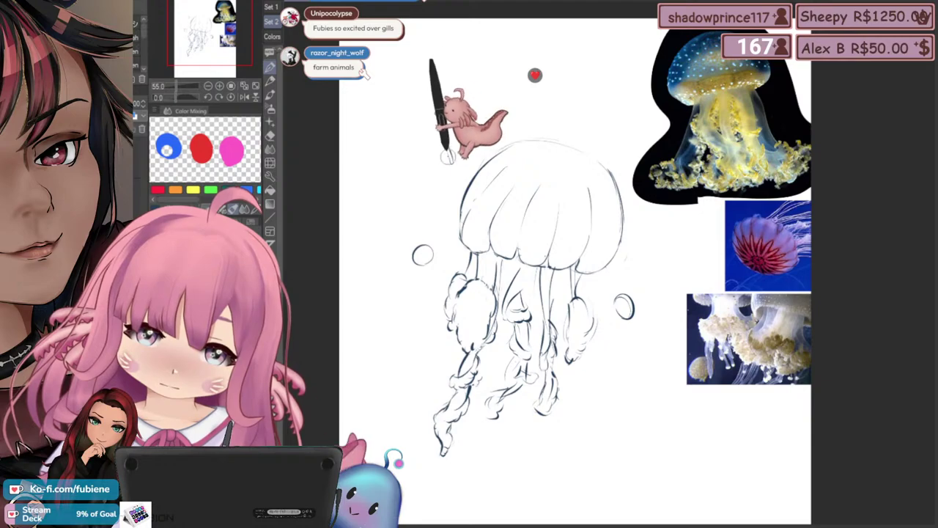
# Clear the small circle beside the bell's rim and the small oval beside the right-hand tentacle arm
pyautogui.moveTo(388, 202)
pyautogui.mouseDown()
pyautogui.moveTo(363, 239)
pyautogui.moveTo(386, 251)
pyautogui.moveTo(383, 213)
pyautogui.mouseUp()
pyautogui.moveTo(571, 422)
pyautogui.mouseDown()
pyautogui.moveTo(580, 431)
pyautogui.moveTo(606, 425)
pyautogui.moveTo(614, 439)
pyautogui.mouseUp()
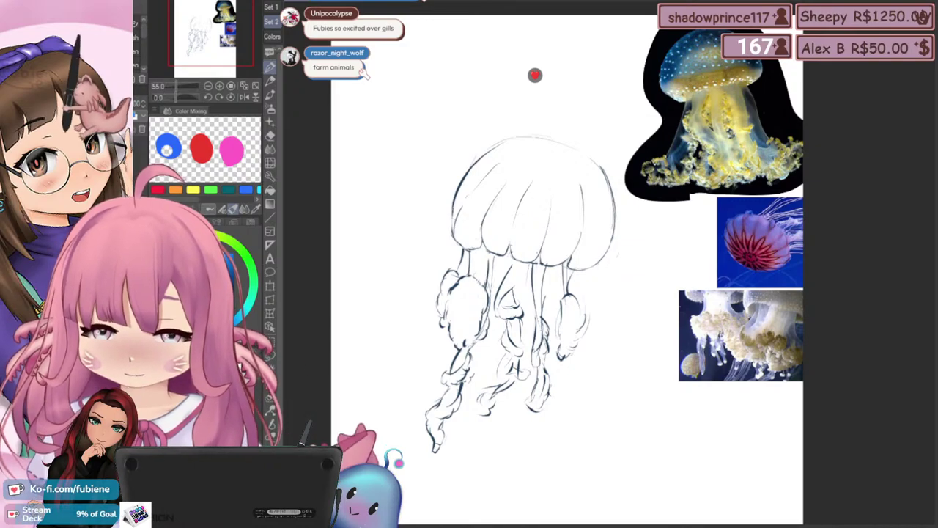
pyautogui.moveTo(438, 287); pyautogui.dragTo(428, 326)
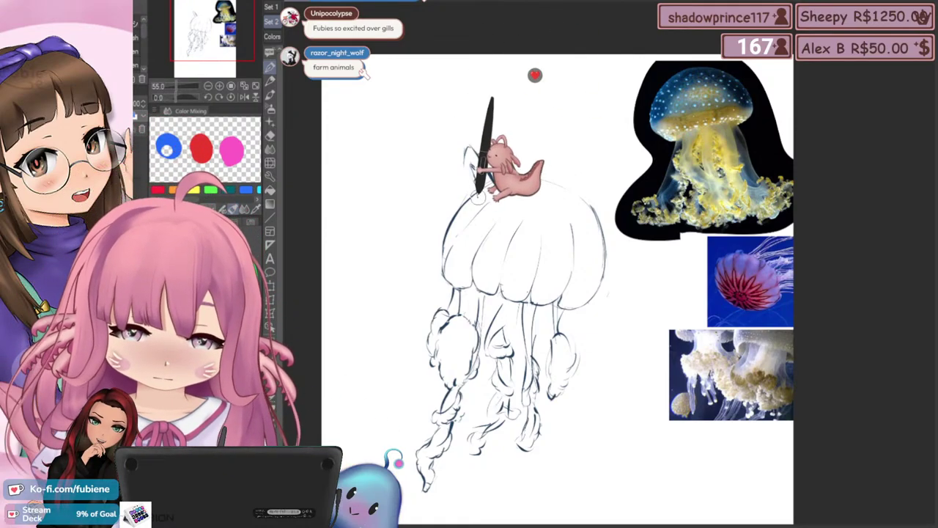
# Doodle two pointed animal ears with inner lines on the upper sides of the jellyfish's bell
pyautogui.moveTo(574, 211)
pyautogui.mouseDown()
pyautogui.moveTo(585, 188)
pyautogui.moveTo(593, 196)
pyautogui.moveTo(616, 185)
pyautogui.mouseUp()
pyautogui.hotkey('ctrl', 'z')
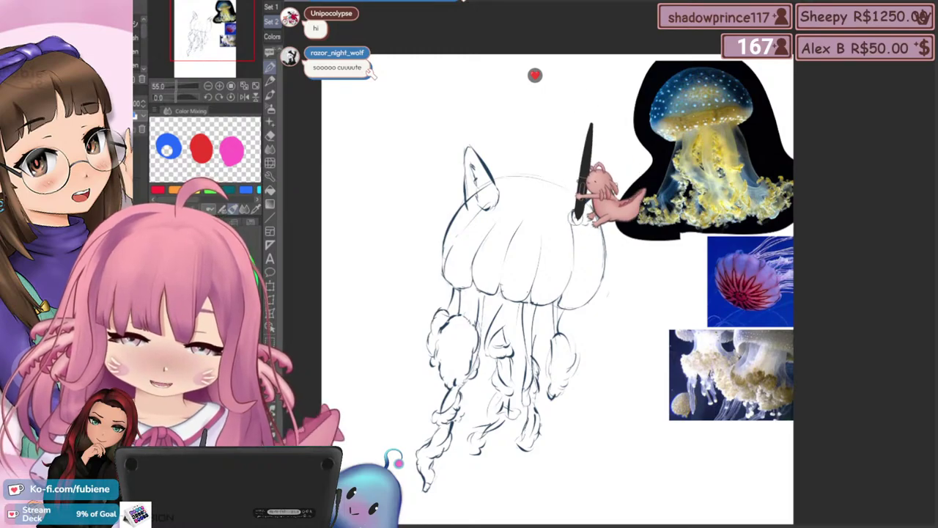
pyautogui.moveTo(573, 225); pyautogui.dragTo(591, 212)
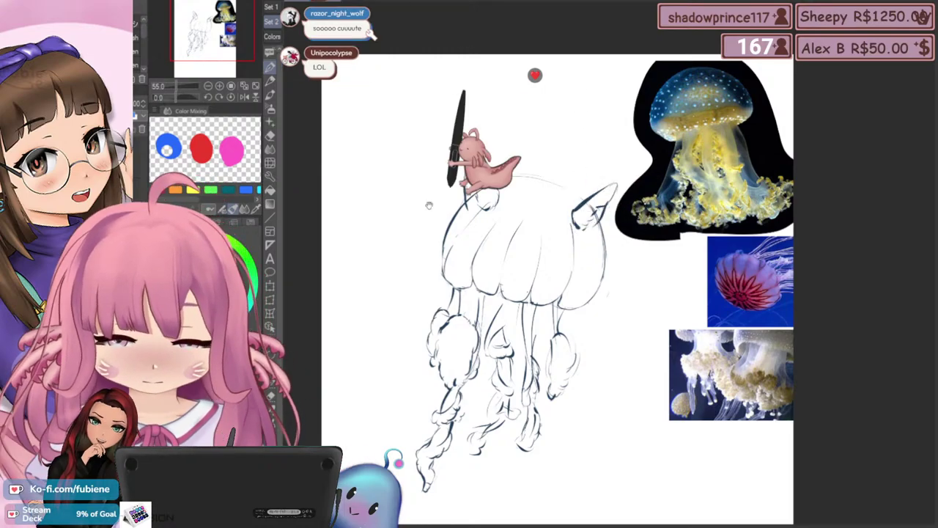
pyautogui.moveTo(400, 227)
pyautogui.mouseDown()
pyautogui.moveTo(389, 204)
pyautogui.moveTo(412, 254)
pyautogui.mouseUp()
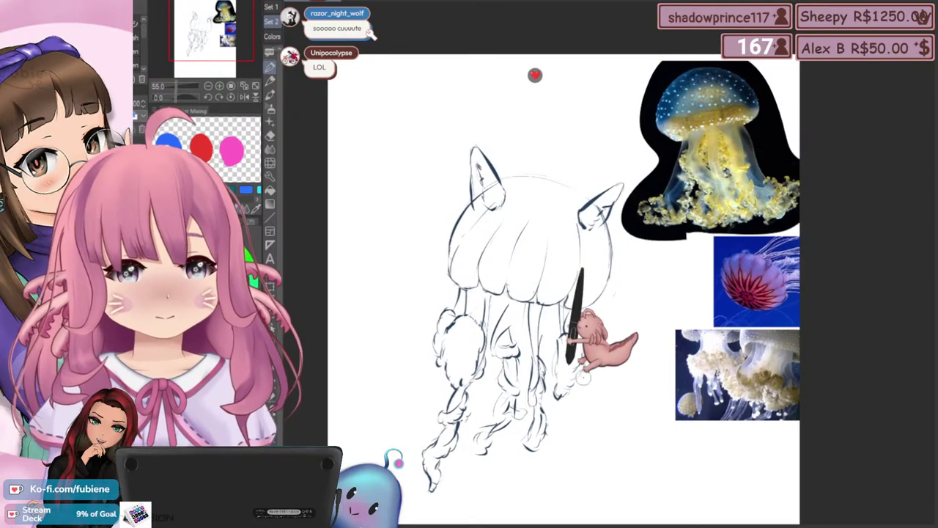
pyautogui.moveTo(586, 391); pyautogui.dragTo(584, 381)
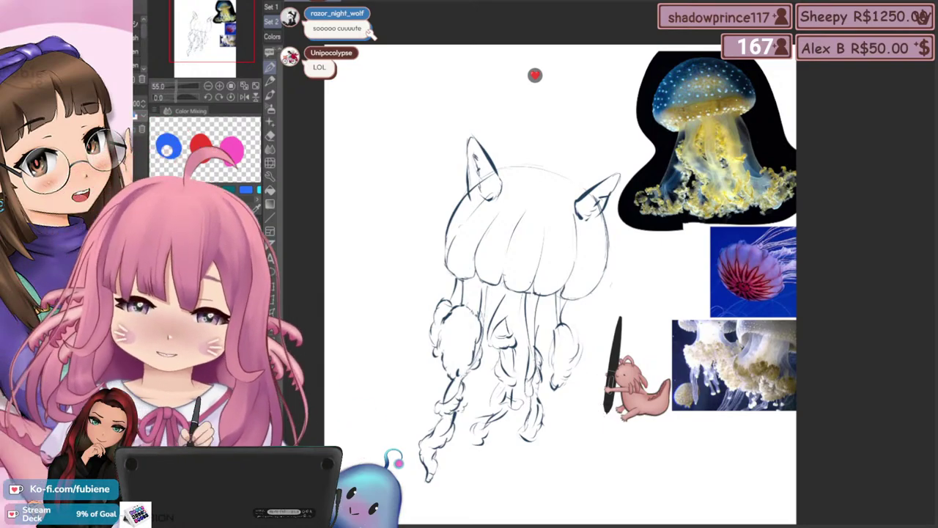
# Undo the pointed ear doodles on the bell
pyautogui.click(2, 280)
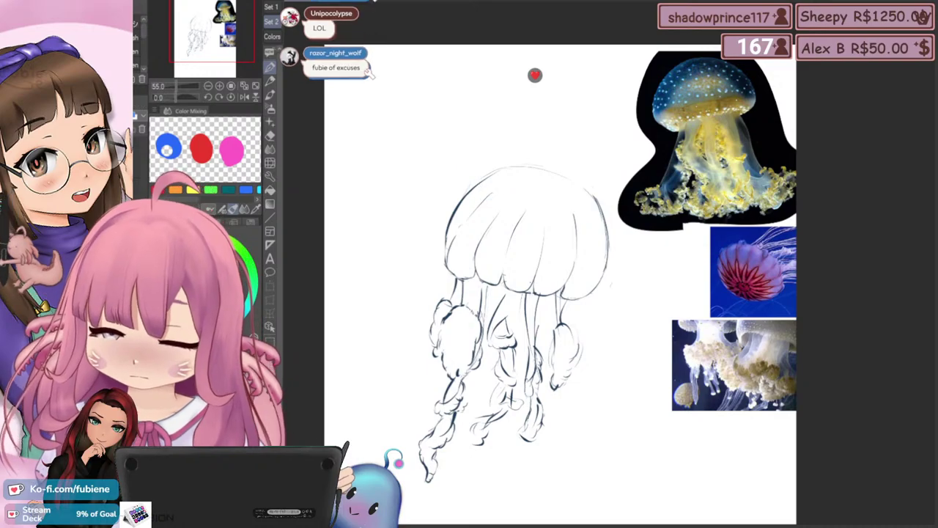
pyautogui.hotkey('ctrl', 'z')
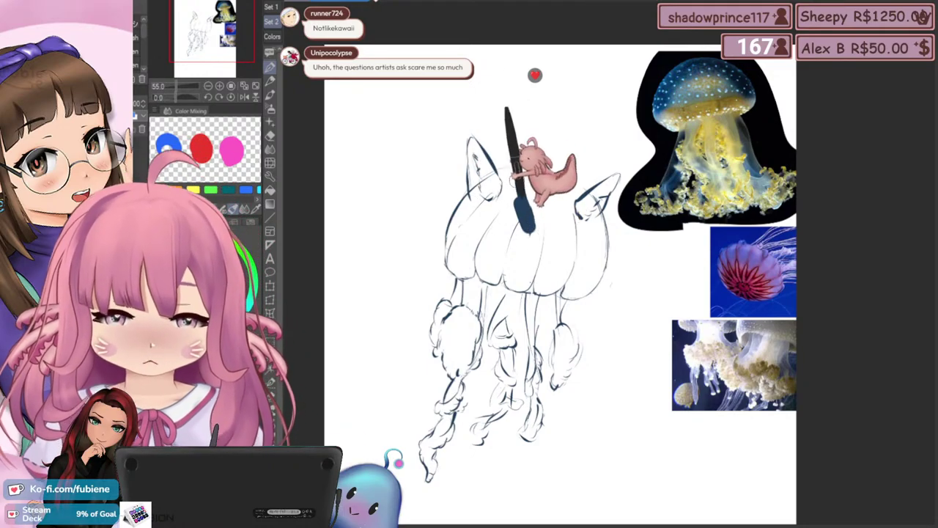
pyautogui.hotkey('ctrl', 'z')
pyautogui.moveTo(417, 227)
pyautogui.mouseDown()
pyautogui.moveTo(414, 212)
pyautogui.moveTo(417, 231)
pyautogui.moveTo(402, 231)
pyautogui.moveTo(402, 221)
pyautogui.mouseUp()
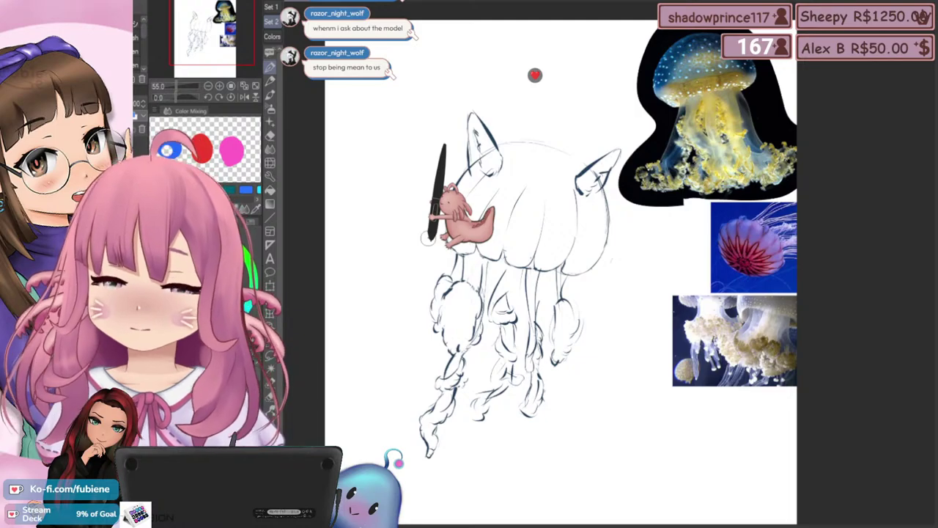
pyautogui.hotkey('ctrl', 'z')
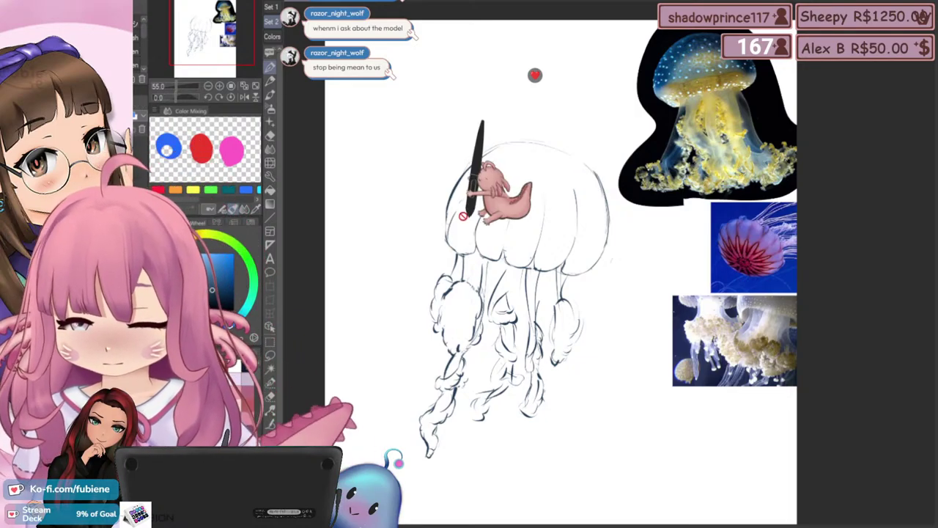
pyautogui.moveTo(419, 223); pyautogui.dragTo(429, 195)
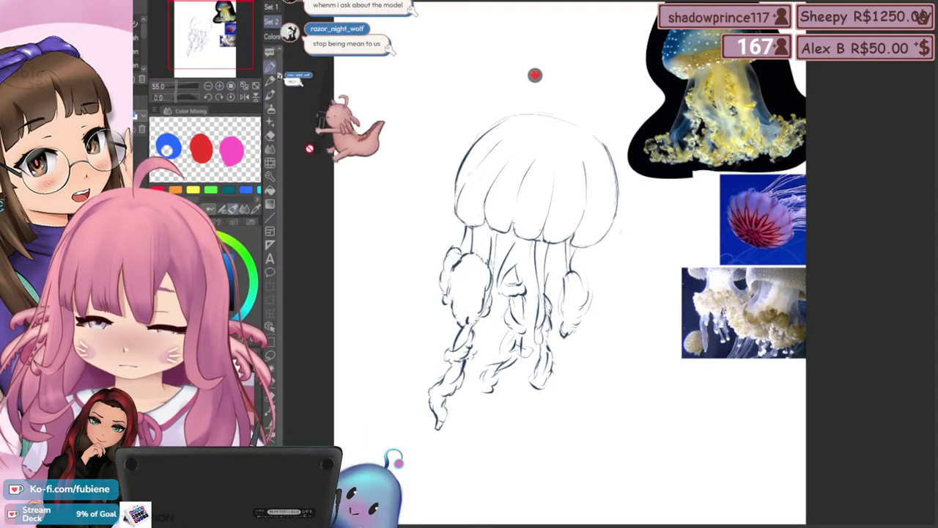
# Bring the thick-outlined cap with its pompom back onto the bell and clear it again
pyautogui.hotkey('ctrl', 'y')
pyautogui.hotkey('ctrl', 'z')
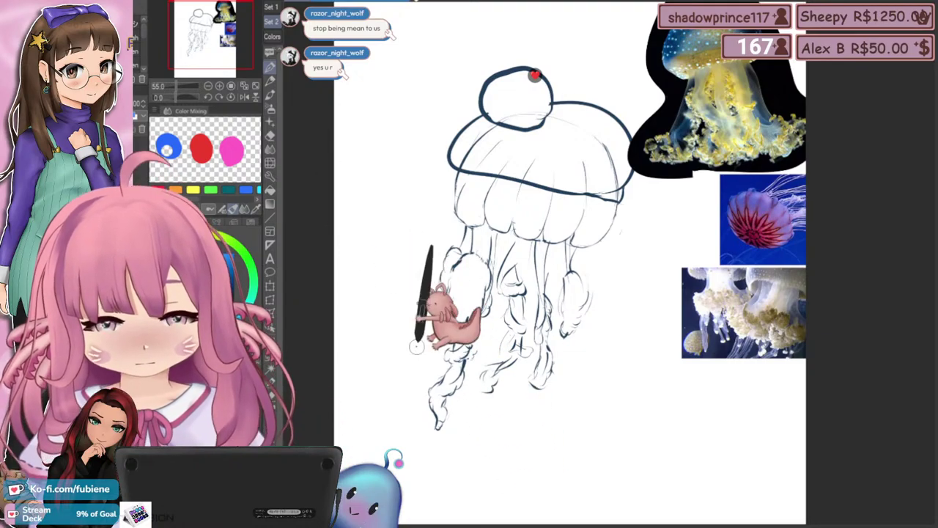
pyautogui.scroll(1, 535, 75)
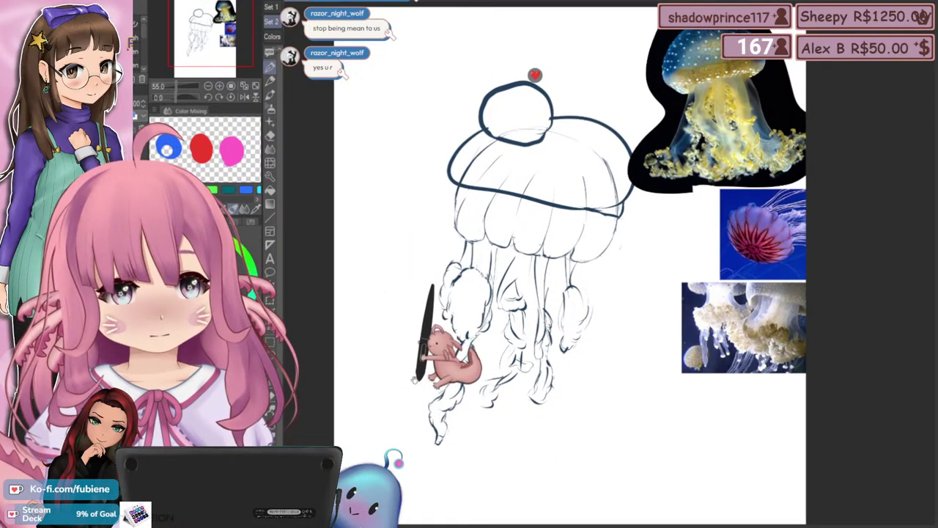
pyautogui.moveTo(422, 384); pyautogui.dragTo(418, 386)
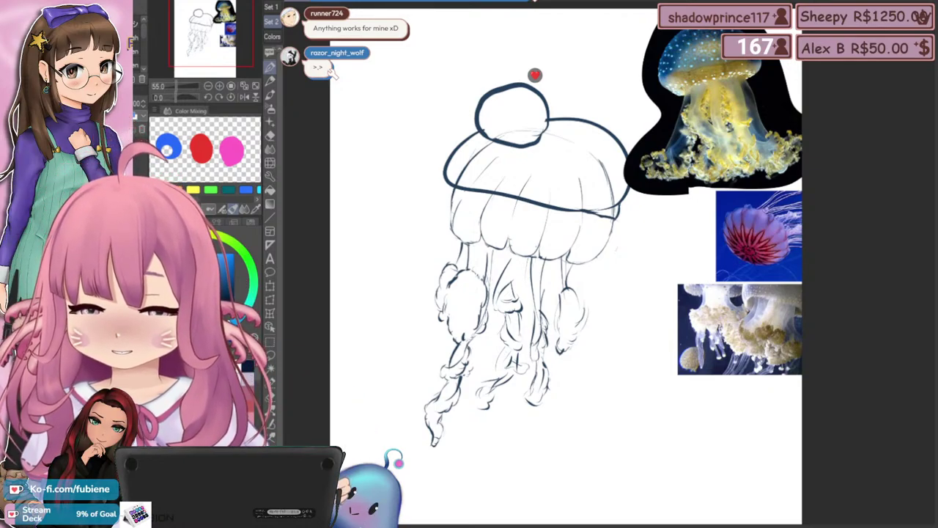
pyautogui.press('Delete')
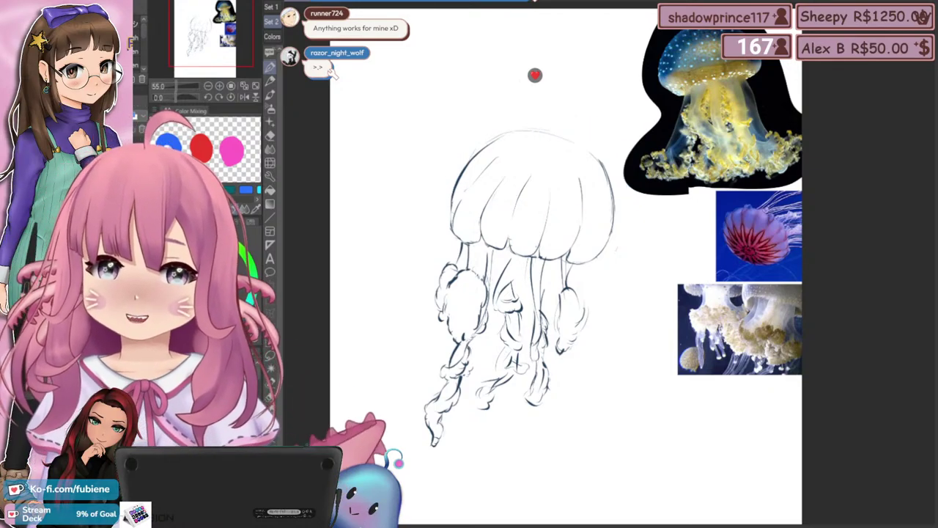
# Rework the end of the right-middle tentacle arm into a small curled, pointed tip
pyautogui.moveTo(444, 178); pyautogui.dragTo(477, 157)
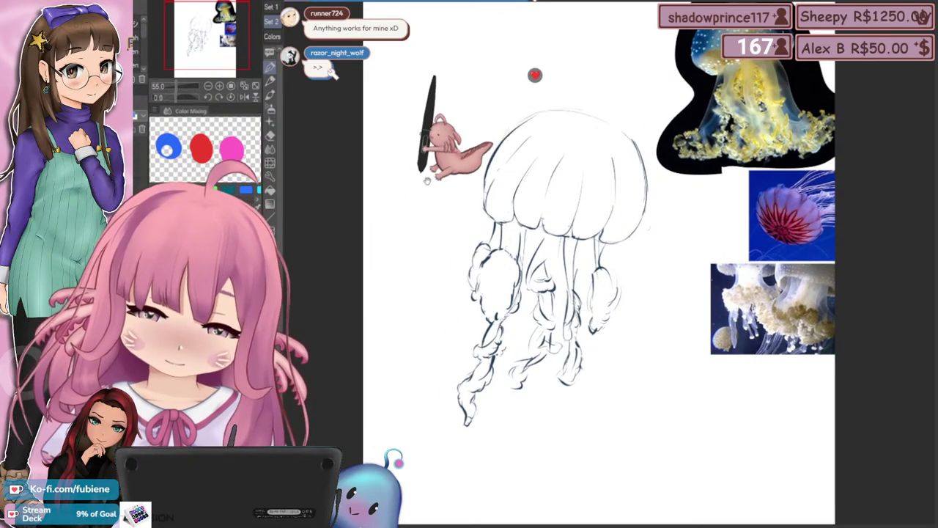
pyautogui.moveTo(430, 178); pyautogui.dragTo(405, 188)
pyautogui.moveTo(441, 258)
pyautogui.mouseDown()
pyautogui.moveTo(418, 241)
pyautogui.moveTo(417, 223)
pyautogui.mouseUp()
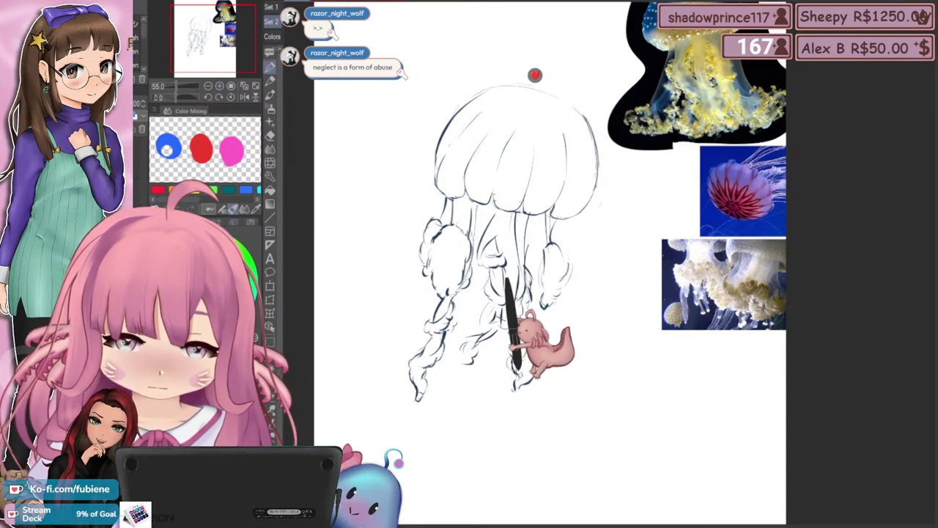
pyautogui.moveTo(492, 332); pyautogui.dragTo(494, 311)
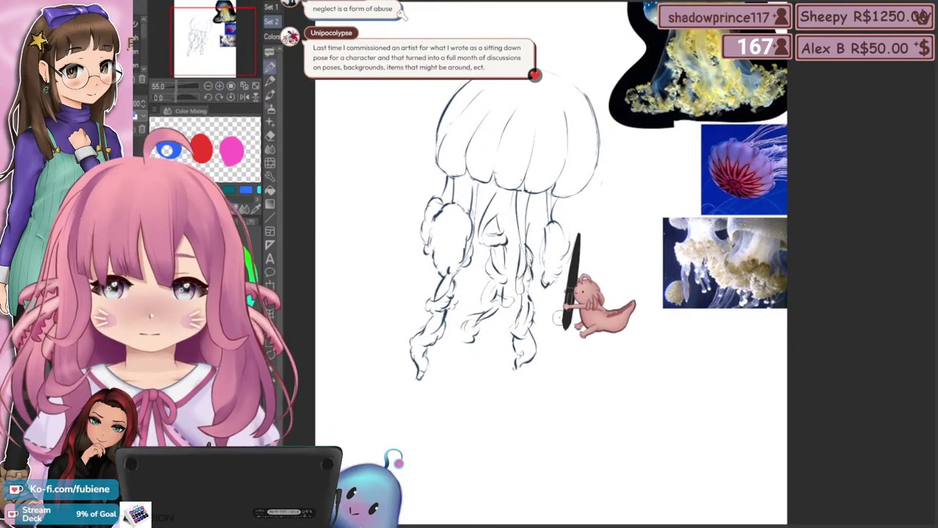
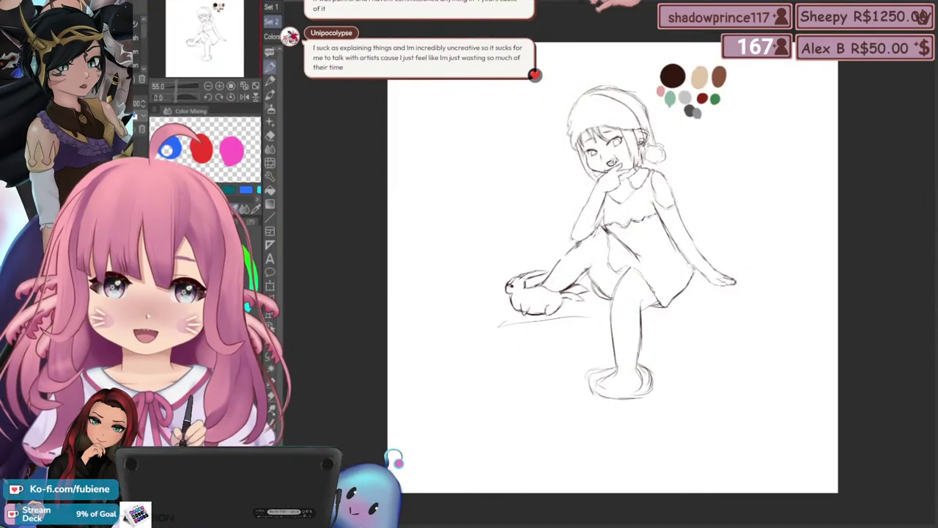
# Look over the sketch of the seated girl in a pompom cap with a rabbit at her foot
pyautogui.scroll(-3, 621, 214)
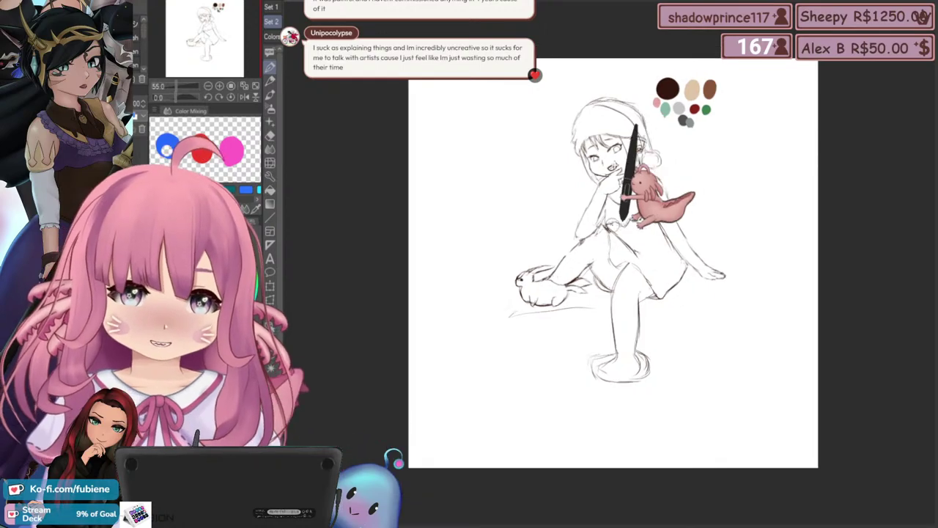
pyautogui.scroll(2, 672, 131)
pyautogui.scroll(2, 643, 114)
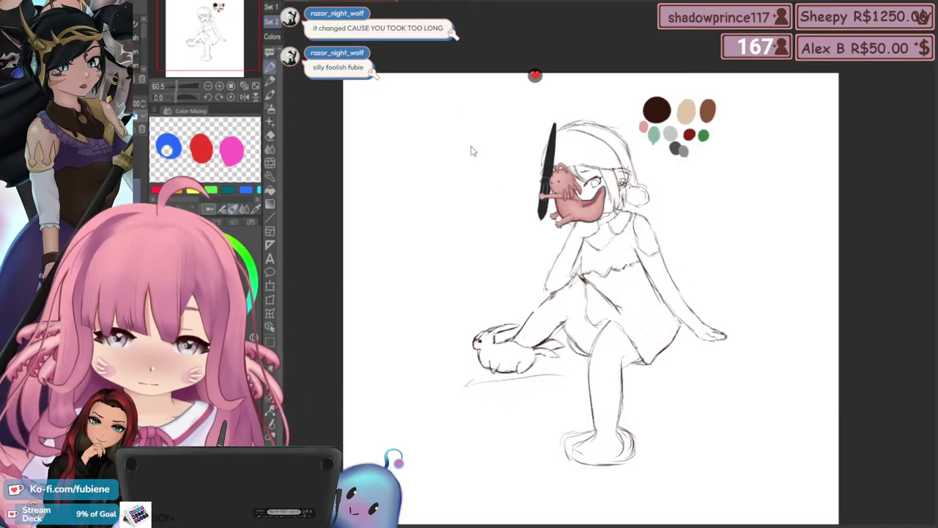
# Open the character reference screenshots and examine the hat, face, earring and dress details up close, as well as all four views
pyautogui.click(400, 3)
pyautogui.scroll(-3, 457, 244)
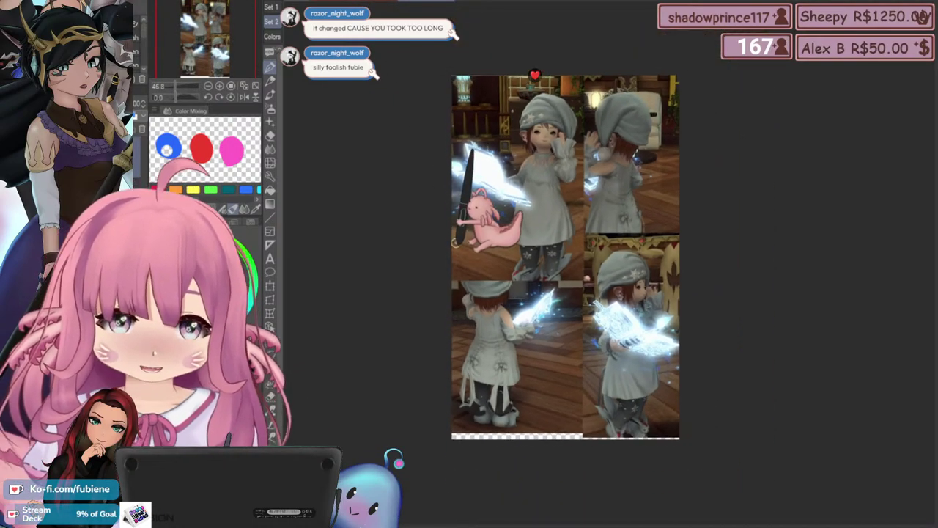
pyautogui.scroll(2, 608, 128)
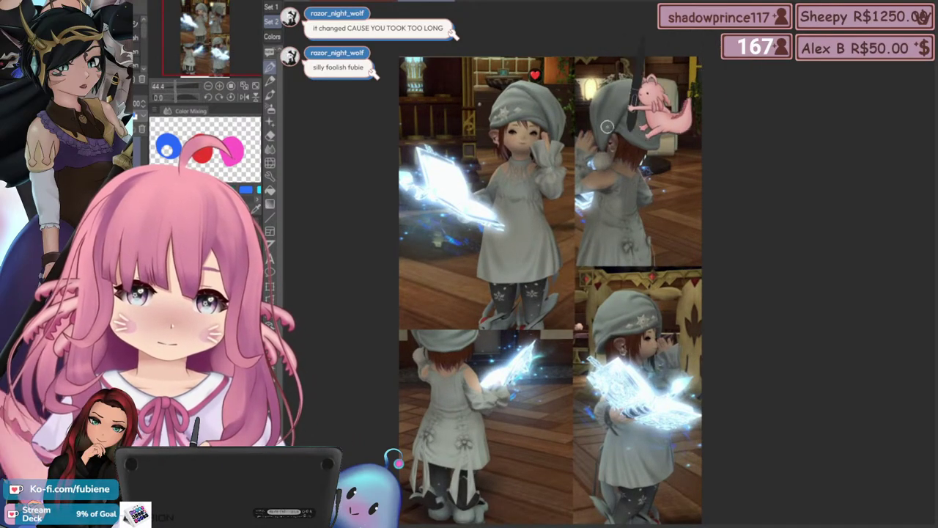
pyautogui.scroll(-1, 607, 126)
pyautogui.scroll(3, 607, 126)
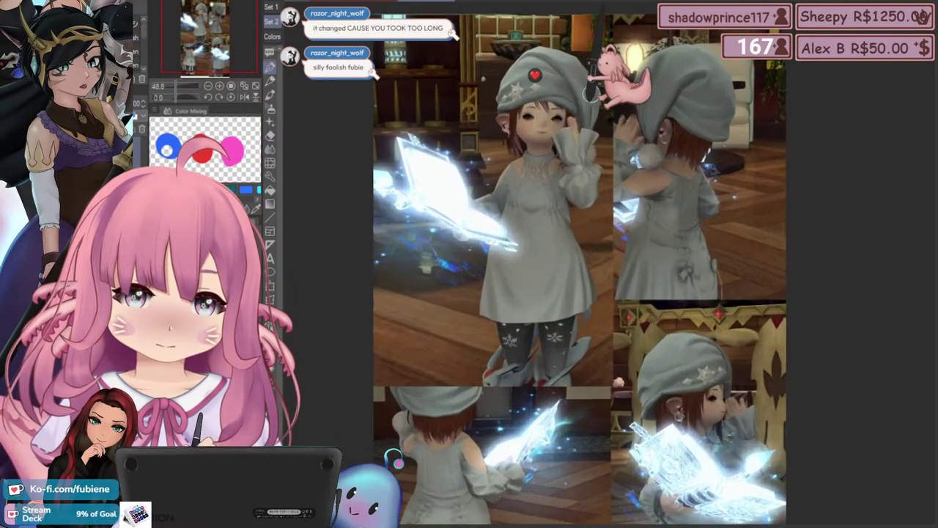
pyautogui.scroll(5, 458, 125)
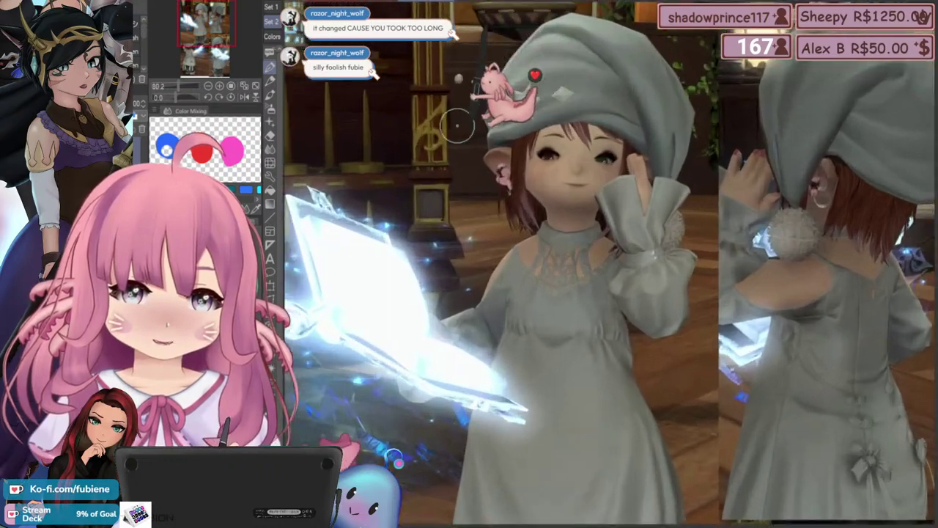
pyautogui.scroll(7, 458, 126)
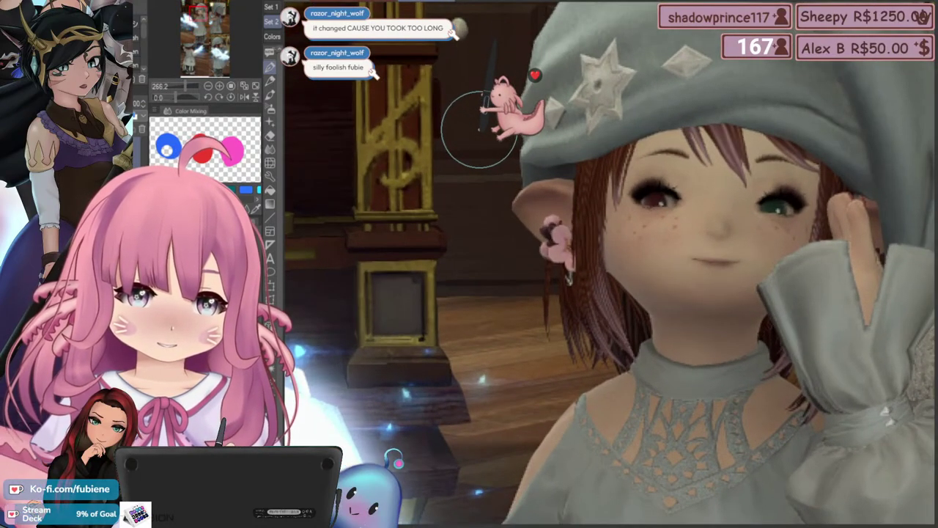
pyautogui.scroll(-1, 469, 194)
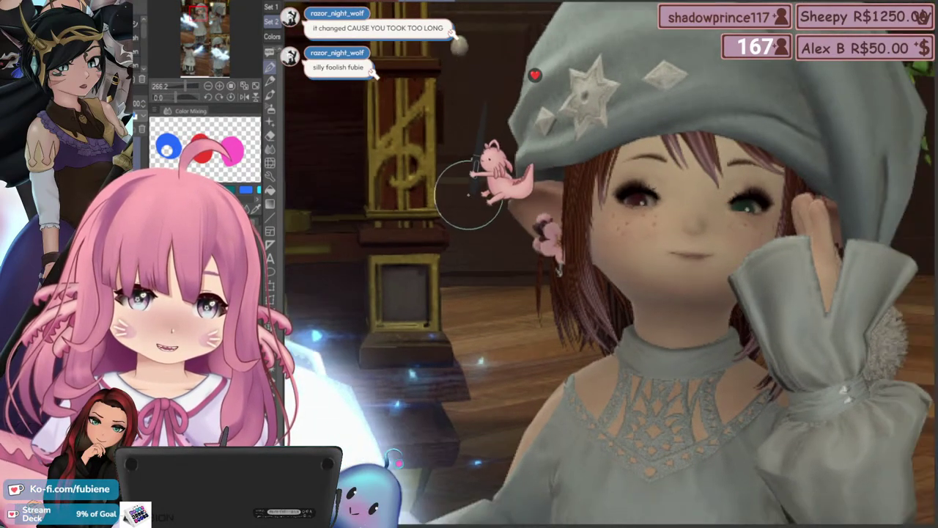
pyautogui.scroll(-6, 469, 194)
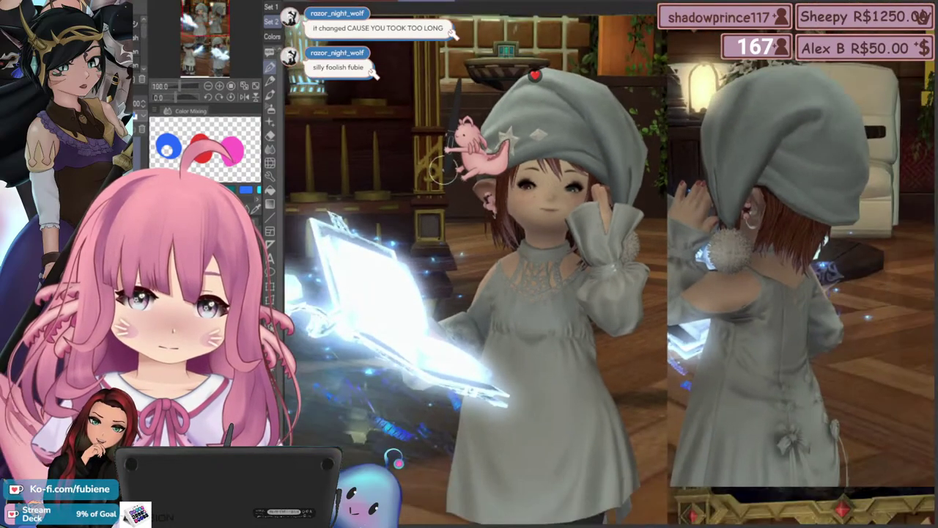
pyautogui.scroll(-4, 442, 170)
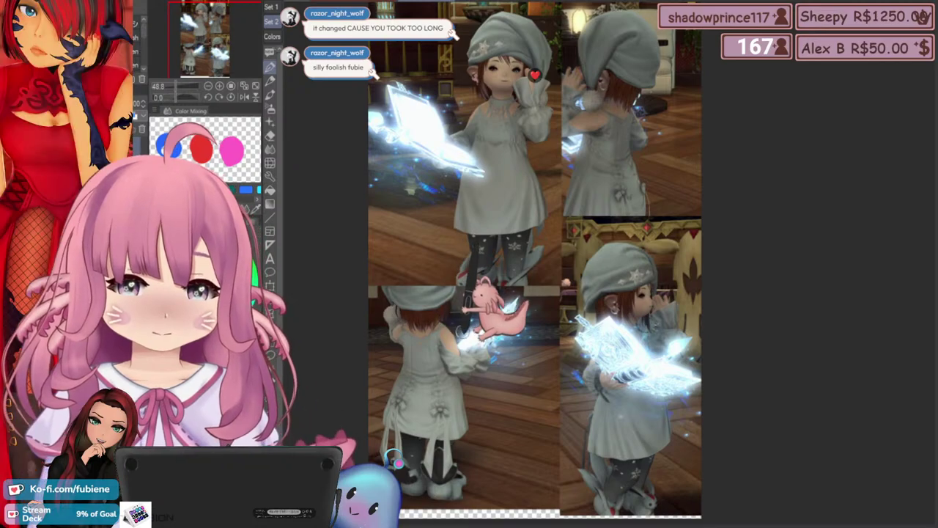
pyautogui.scroll(-1, 441, 317)
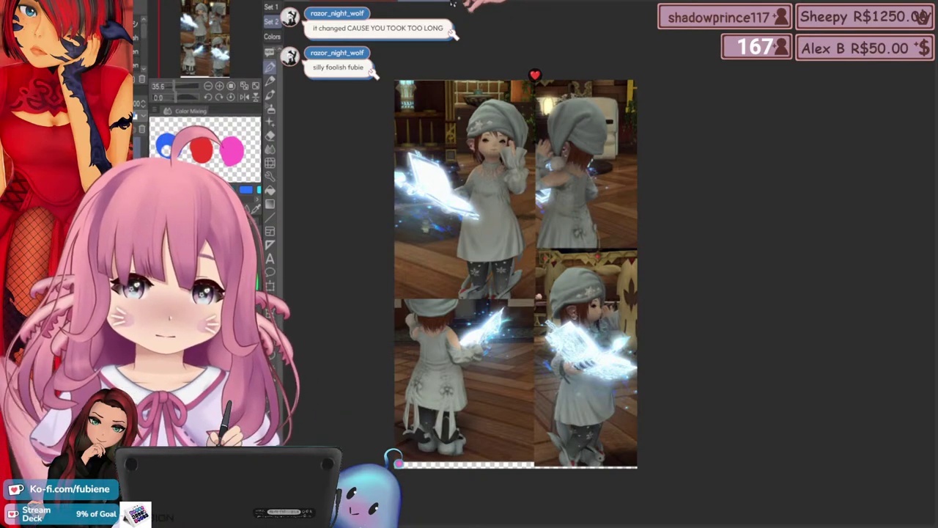
# Return to the jellyfish drawing and sketch another long wavy arm with a curled tip just right of the leftmost arm
pyautogui.hotkey('ctrl', 'Tab')
pyautogui.hotkey('ctrl', 'Tab')
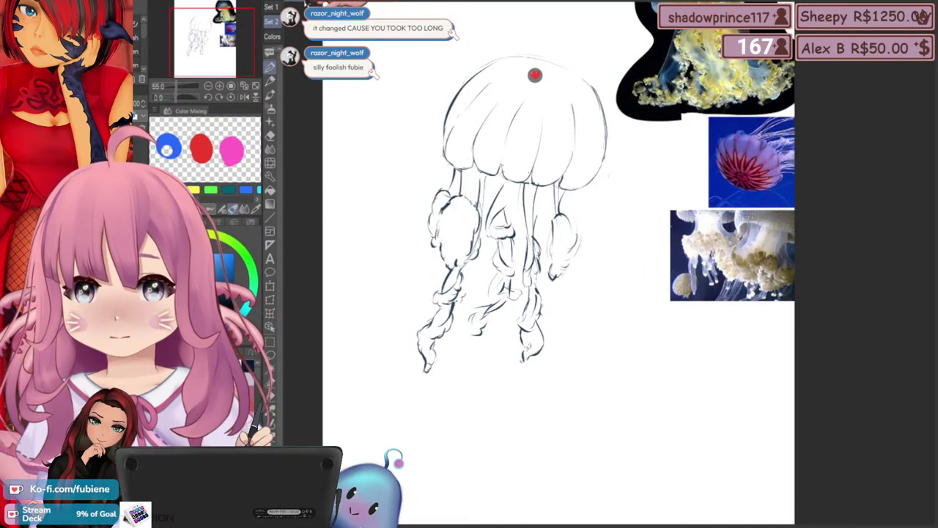
pyautogui.scroll(-4, 465, 143)
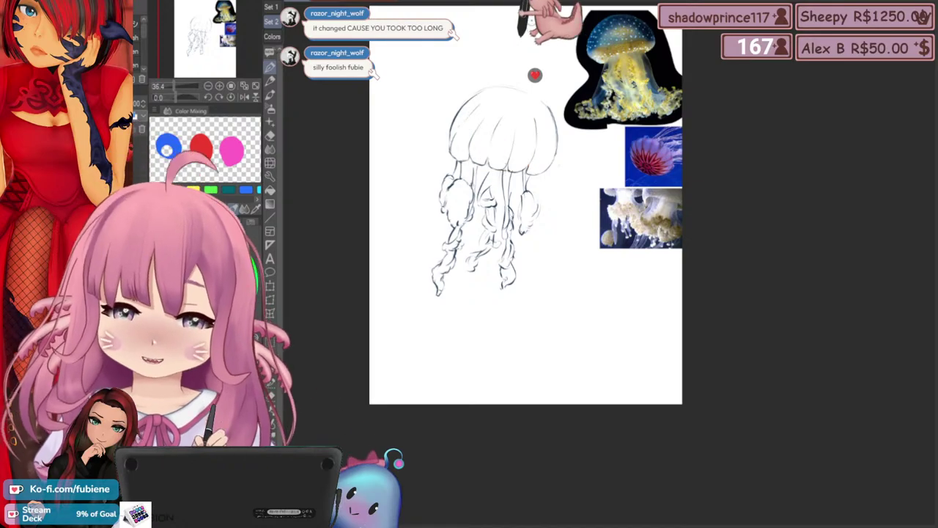
pyautogui.scroll(-4, 512, 222)
pyautogui.hotkey('ctrl', '+')
pyautogui.hotkey('ctrl', '+')
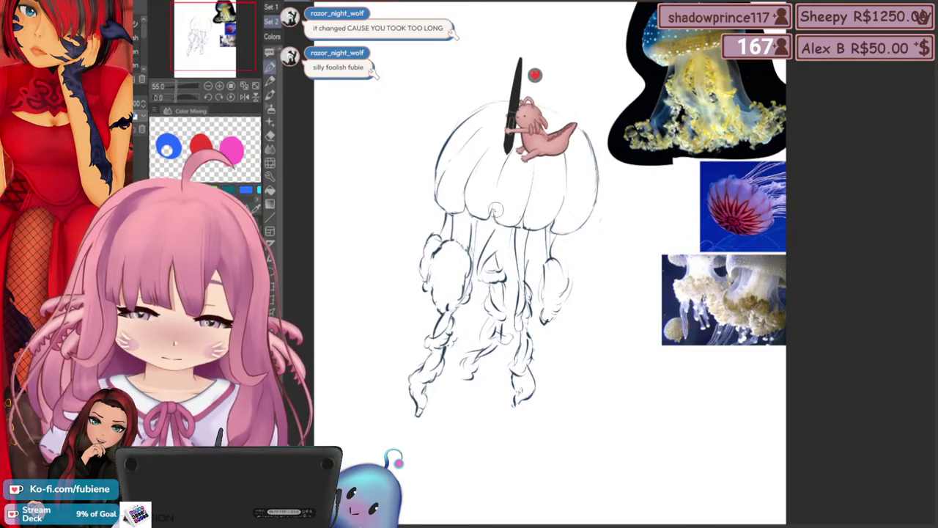
pyautogui.moveTo(419, 289); pyautogui.dragTo(439, 273)
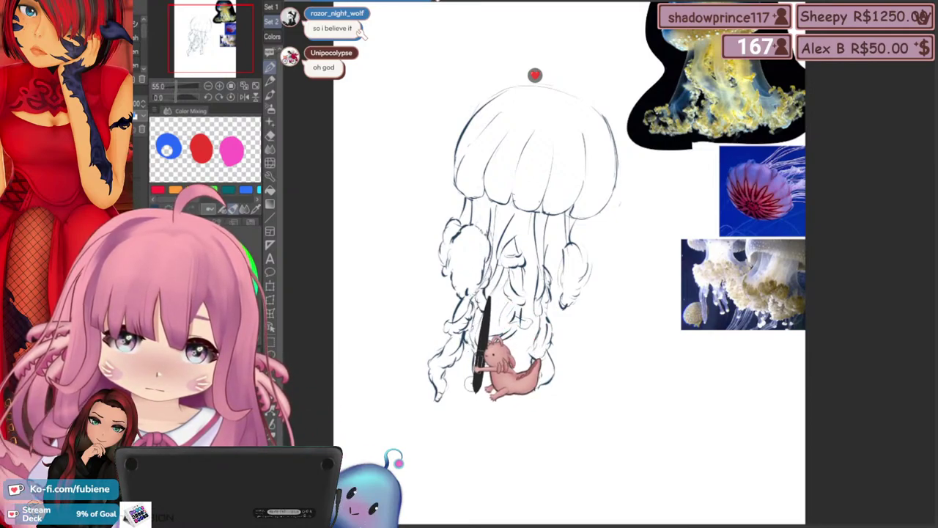
pyautogui.moveTo(427, 309)
pyautogui.mouseDown()
pyautogui.moveTo(441, 286)
pyautogui.moveTo(434, 292)
pyautogui.moveTo(423, 250)
pyautogui.mouseUp()
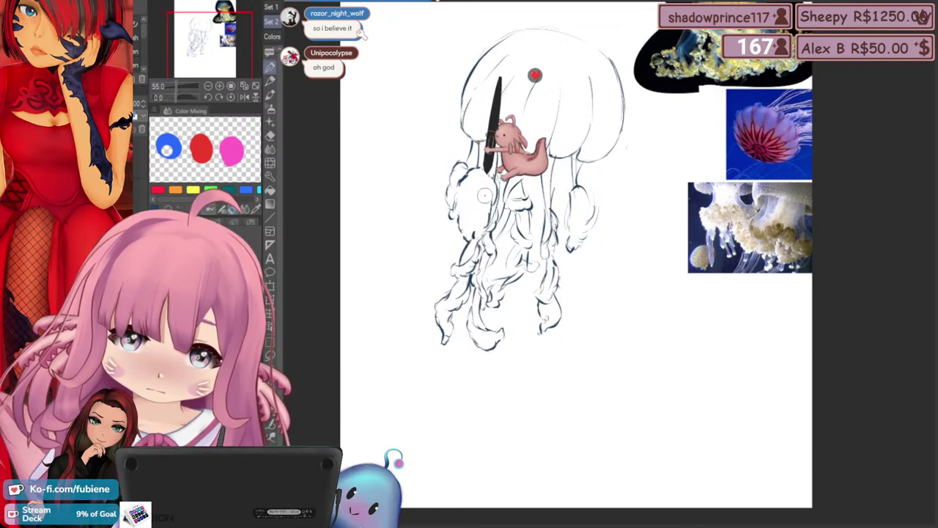
# Sketch thin stalk lines from the bell's lower rim down into the tentacle arms on the right side
pyautogui.moveTo(411, 263); pyautogui.dragTo(401, 316)
pyautogui.moveTo(423, 285); pyautogui.dragTo(394, 276)
pyautogui.moveTo(541, 356); pyautogui.dragTo(540, 371)
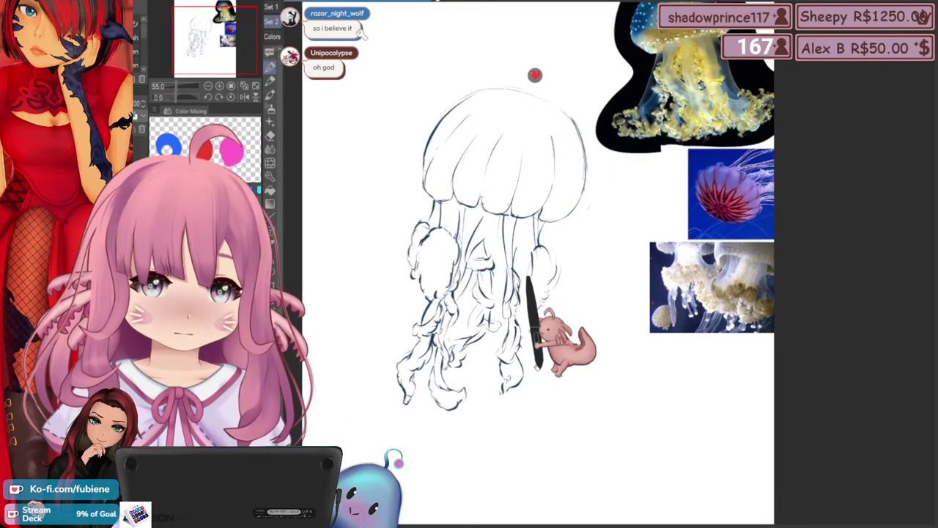
pyautogui.moveTo(563, 339); pyautogui.dragTo(584, 373)
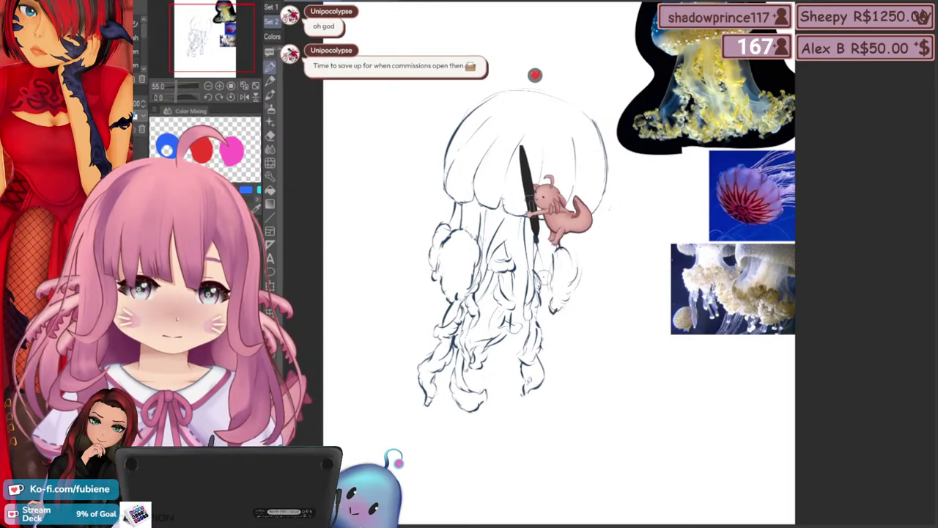
pyautogui.moveTo(537, 237); pyautogui.dragTo(581, 407)
pyautogui.moveTo(512, 237); pyautogui.dragTo(523, 393)
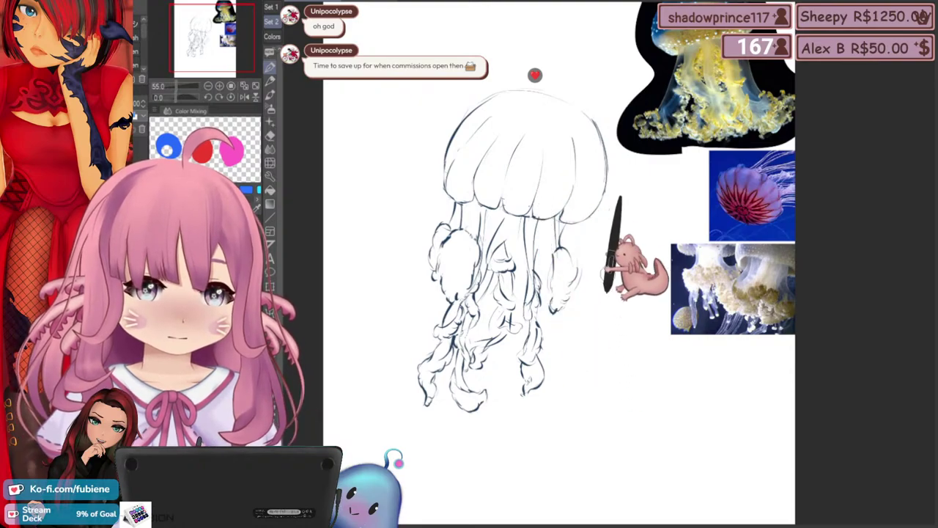
# Sketch another long wavy arm with a curled tip at the jellyfish's lower right, beside the right-middle arm
pyautogui.moveTo(543, 344); pyautogui.dragTo(560, 347)
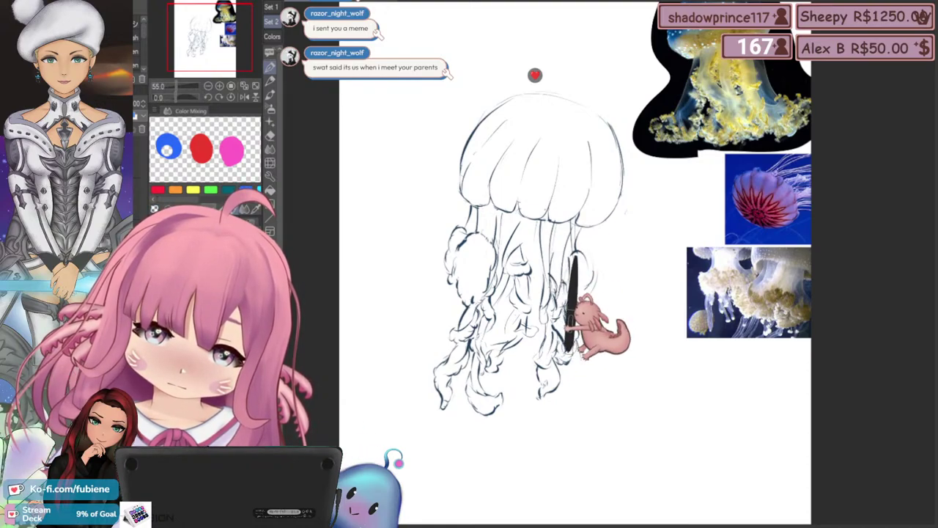
pyautogui.moveTo(479, 358); pyautogui.dragTo(479, 333)
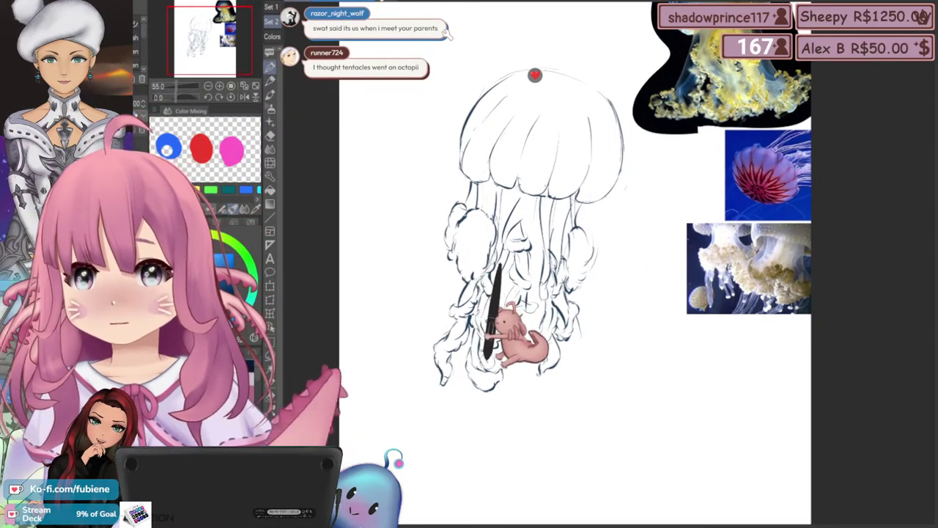
pyautogui.scroll(-1, 535, 75)
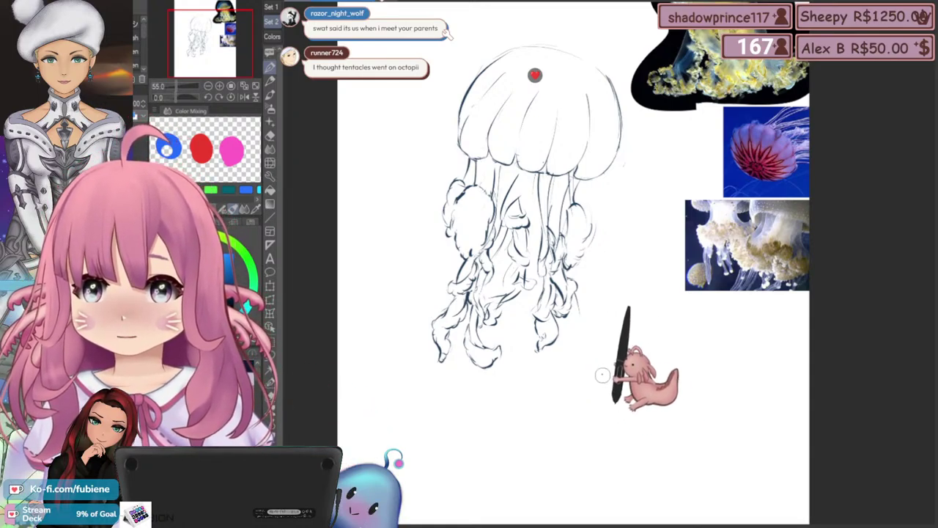
pyautogui.moveTo(460, 329); pyautogui.dragTo(465, 295)
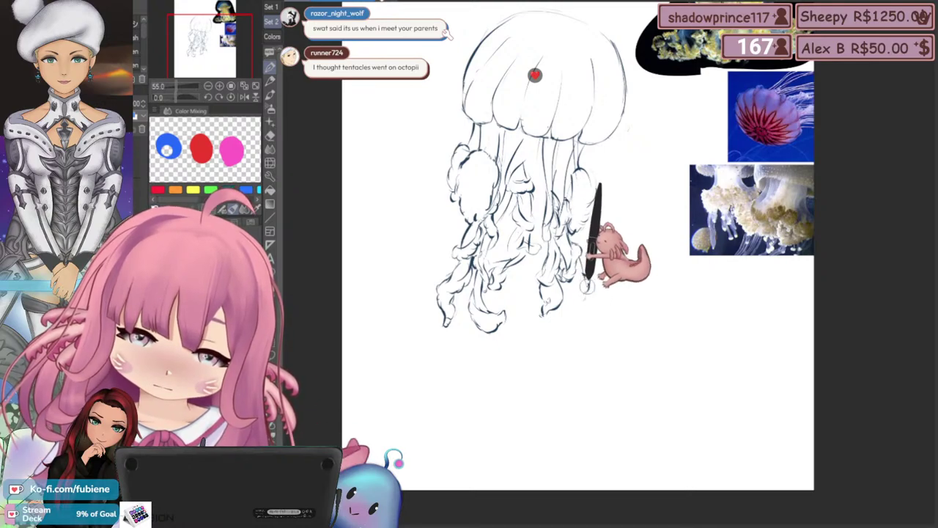
pyautogui.moveTo(563, 300); pyautogui.dragTo(581, 283)
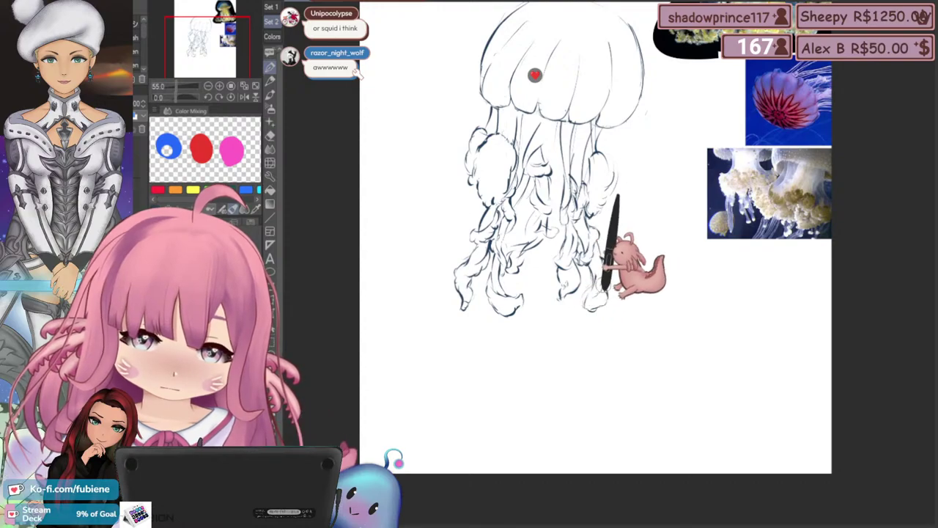
pyautogui.moveTo(611, 337)
pyautogui.mouseDown()
pyautogui.moveTo(589, 344)
pyautogui.moveTo(610, 362)
pyautogui.mouseUp()
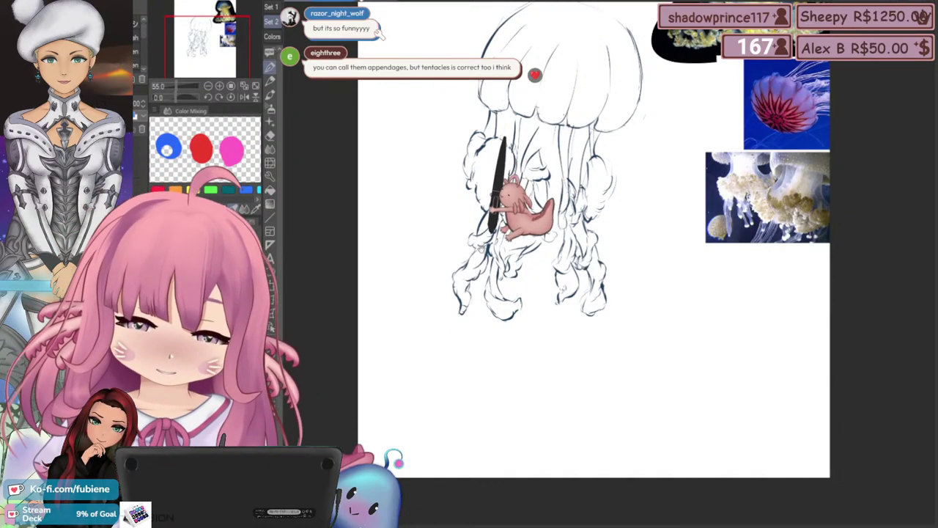
# Add a second frilly lobe with a ragged lower edge on the outer side of the right frill
pyautogui.moveTo(469, 236); pyautogui.dragTo(456, 287)
pyautogui.moveTo(506, 339); pyautogui.dragTo(506, 354)
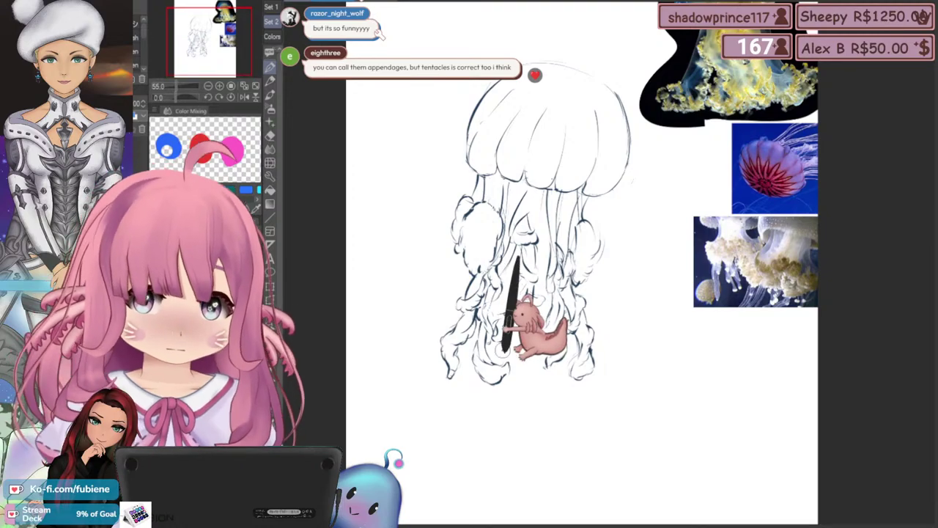
pyautogui.moveTo(608, 363); pyautogui.dragTo(581, 397)
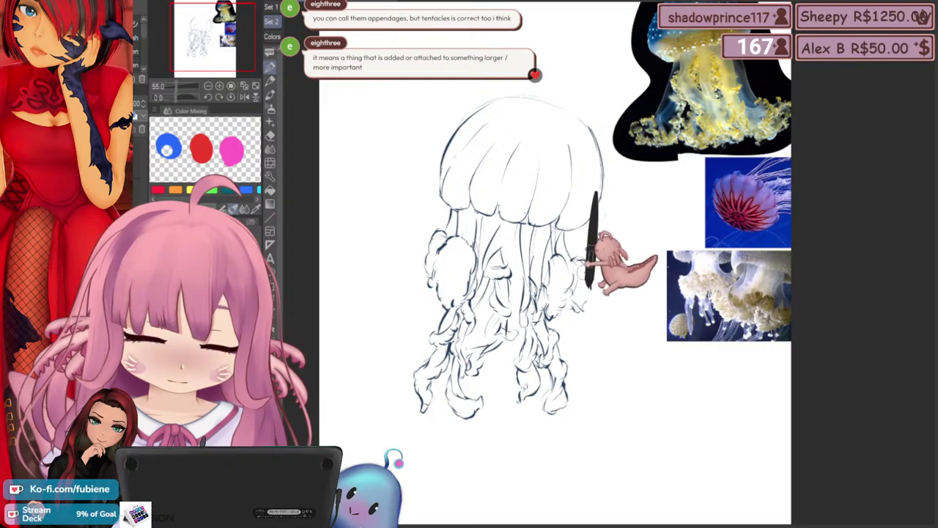
pyautogui.moveTo(661, 293); pyautogui.dragTo(672, 294)
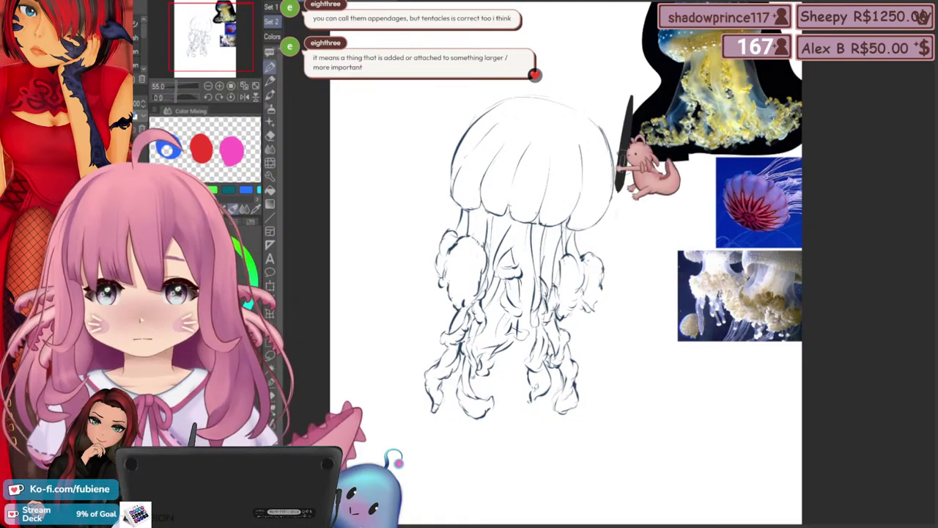
pyautogui.moveTo(606, 344); pyautogui.dragTo(609, 325)
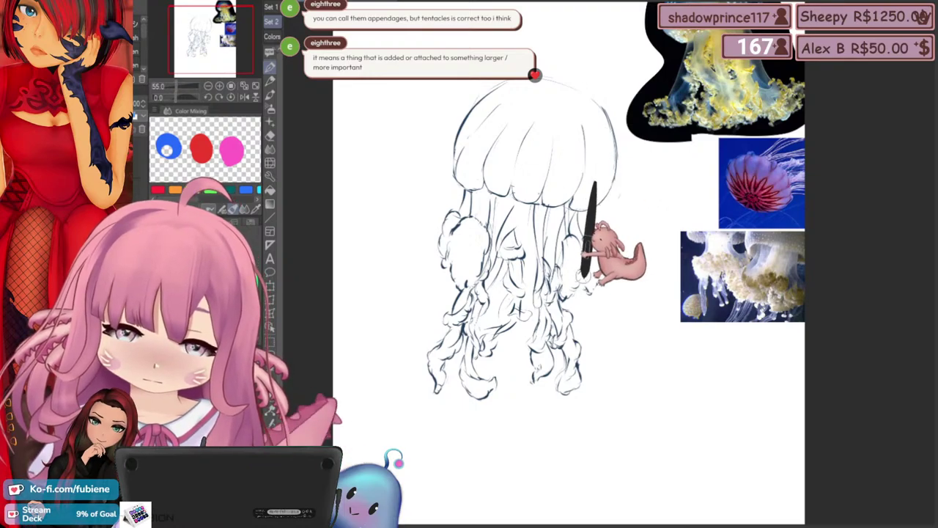
pyautogui.moveTo(627, 340); pyautogui.dragTo(624, 395)
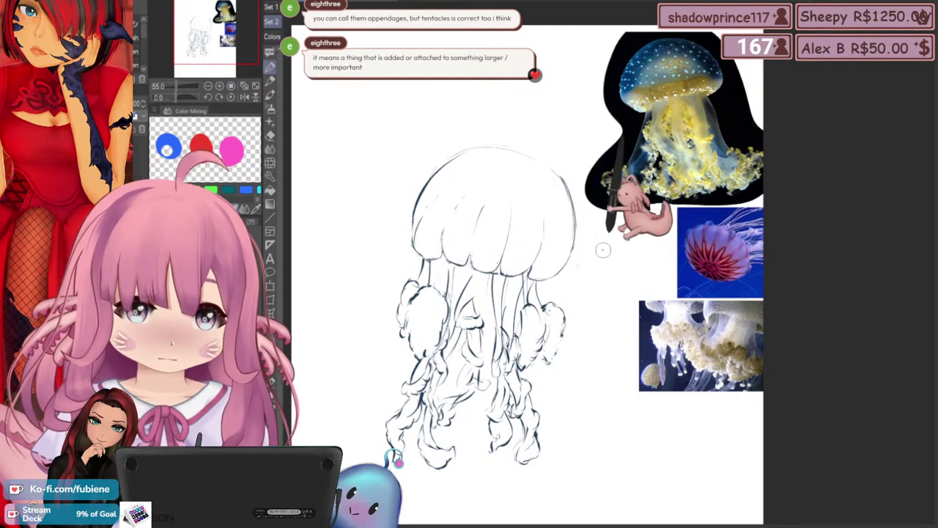
# Redraw the dome outline across the top and right side of the bell with a firmer, darker contour
pyautogui.moveTo(603, 250); pyautogui.dragTo(599, 285)
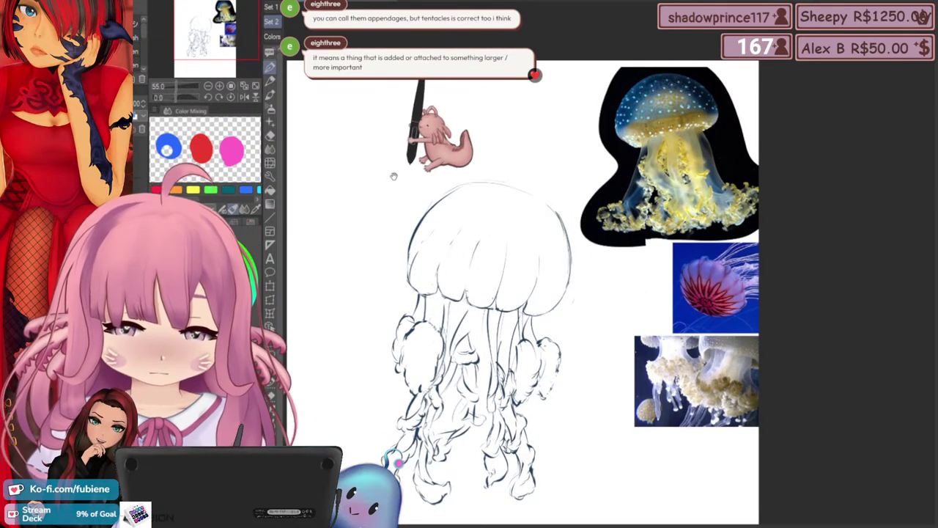
pyautogui.moveTo(394, 176)
pyautogui.mouseDown()
pyautogui.moveTo(391, 141)
pyautogui.moveTo(347, 183)
pyautogui.mouseUp()
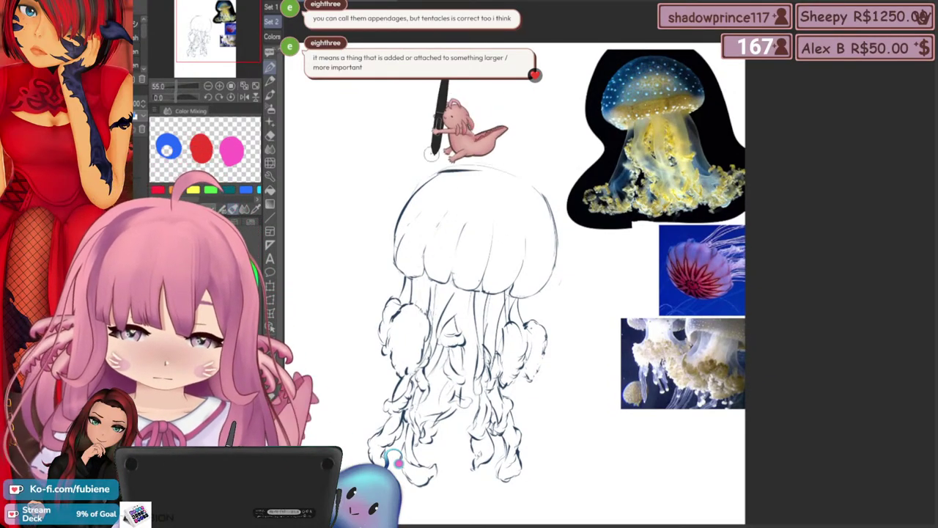
pyautogui.moveTo(342, 211)
pyautogui.mouseDown()
pyautogui.moveTo(555, 43)
pyautogui.moveTo(558, 330)
pyautogui.moveTo(539, 372)
pyautogui.mouseUp()
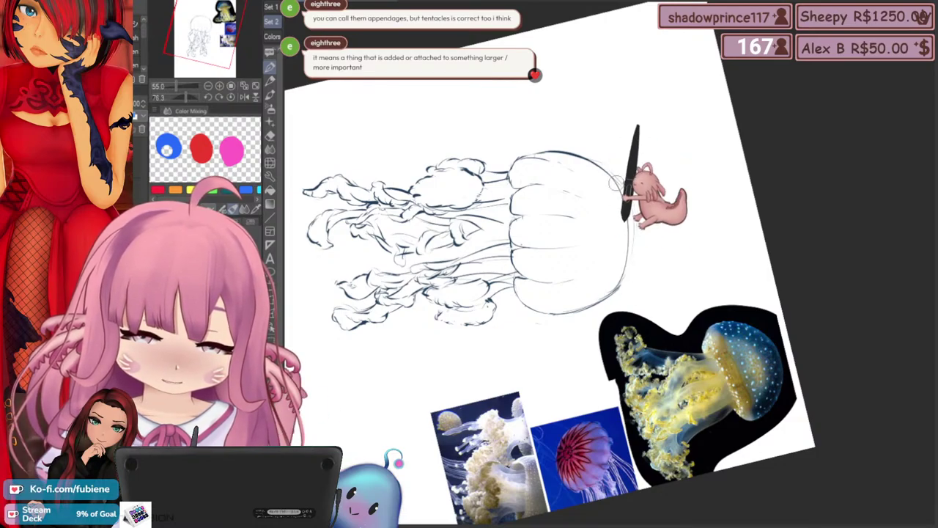
pyautogui.moveTo(617, 182); pyautogui.dragTo(577, 155)
pyautogui.moveTo(531, 282); pyautogui.dragTo(543, 236)
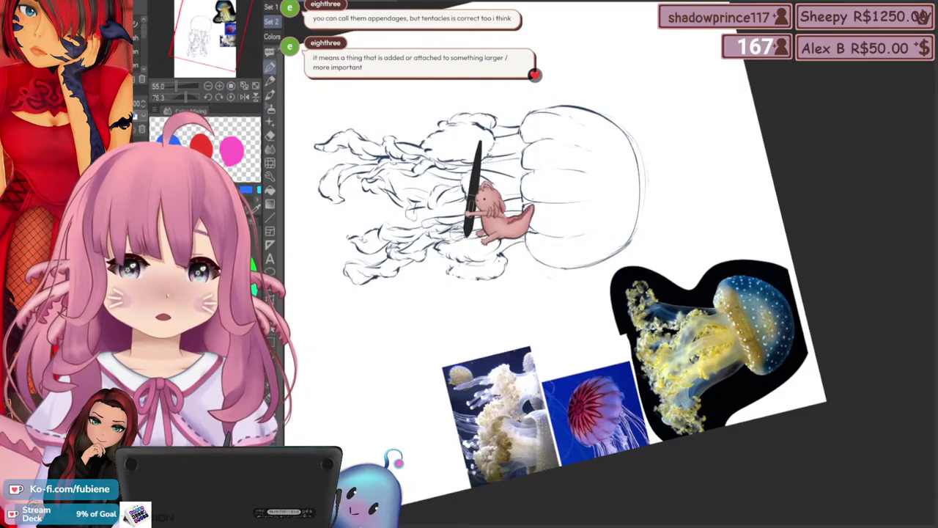
pyautogui.moveTo(458, 236); pyautogui.dragTo(588, 403)
pyautogui.moveTo(513, 375); pyautogui.dragTo(444, 167)
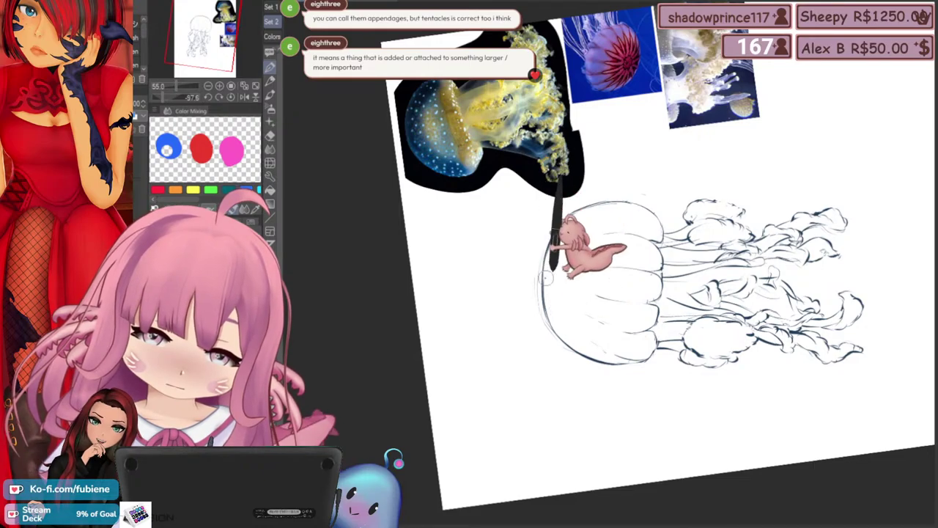
pyautogui.moveTo(436, 302)
pyautogui.mouseDown()
pyautogui.moveTo(432, 282)
pyautogui.moveTo(531, 114)
pyautogui.moveTo(624, 141)
pyautogui.mouseUp()
pyautogui.moveTo(513, 210); pyautogui.dragTo(472, 182)
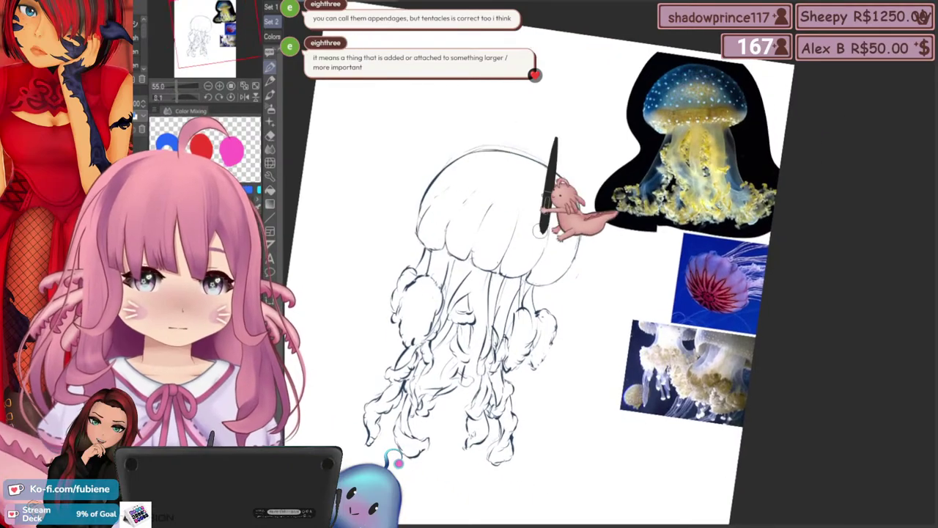
# Examine the whole jellyfish sketch beside the reference photos at several canvas angles
pyautogui.moveTo(648, 346); pyautogui.dragTo(637, 324)
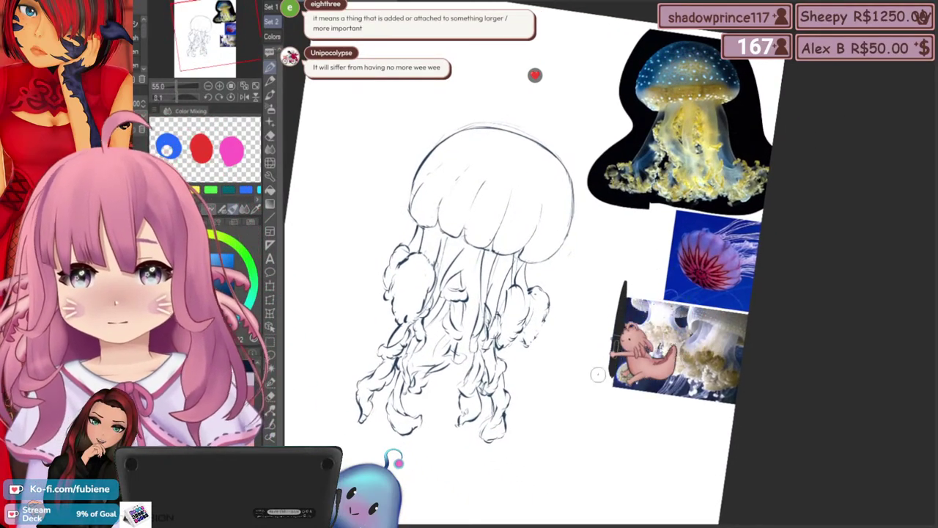
pyautogui.moveTo(561, 380); pyautogui.dragTo(601, 361)
pyautogui.moveTo(405, 211); pyautogui.dragTo(396, 300)
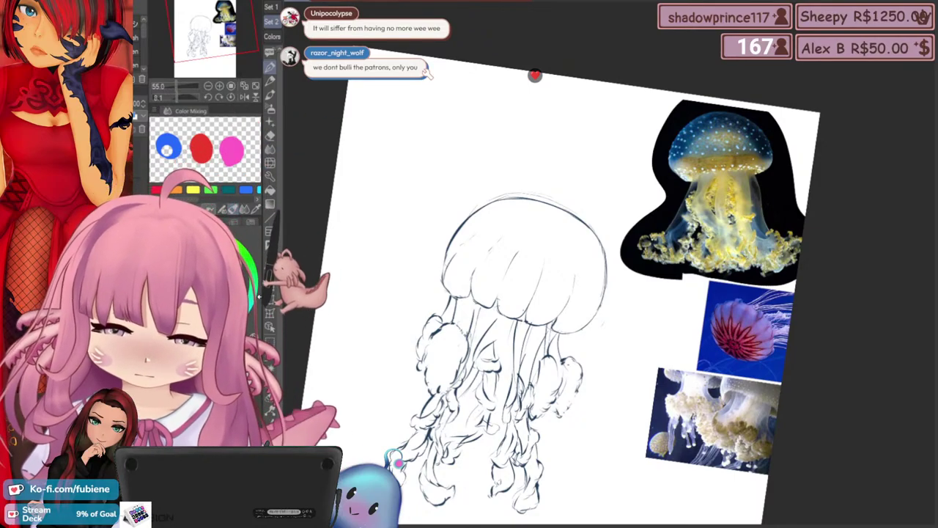
pyautogui.moveTo(406, 301)
pyautogui.mouseDown()
pyautogui.moveTo(420, 293)
pyautogui.moveTo(413, 261)
pyautogui.moveTo(398, 273)
pyautogui.moveTo(385, 269)
pyautogui.moveTo(372, 302)
pyautogui.mouseUp()
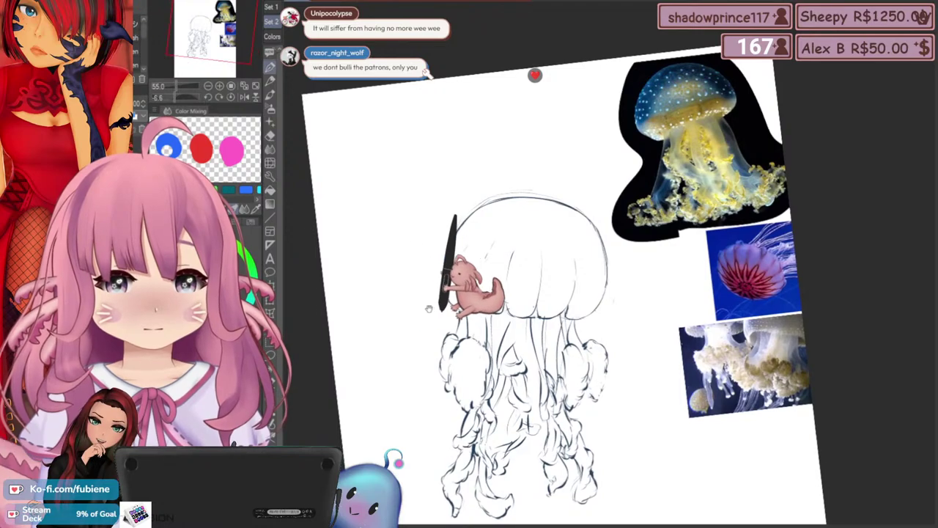
pyautogui.moveTo(429, 309)
pyautogui.mouseDown()
pyautogui.moveTo(408, 293)
pyautogui.moveTo(445, 293)
pyautogui.mouseUp()
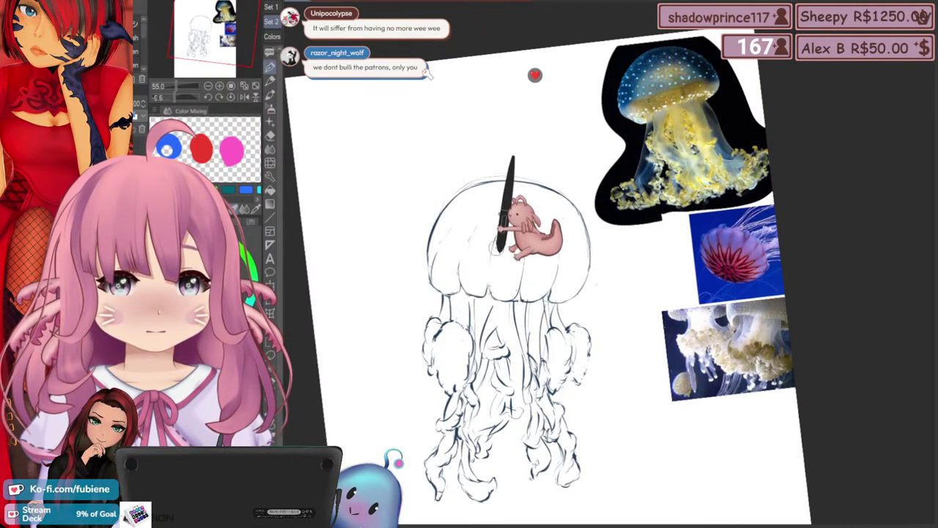
pyautogui.moveTo(409, 266); pyautogui.dragTo(423, 282)
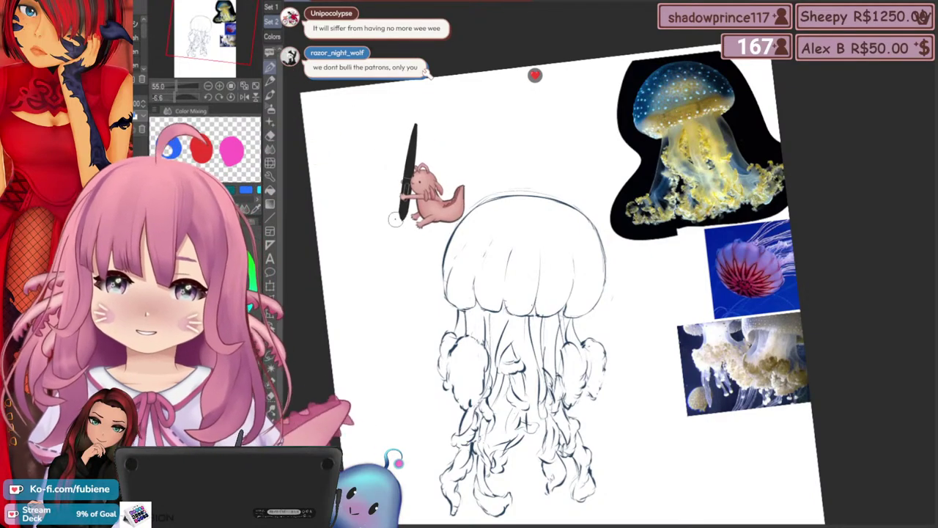
pyautogui.moveTo(365, 219); pyautogui.dragTo(367, 160)
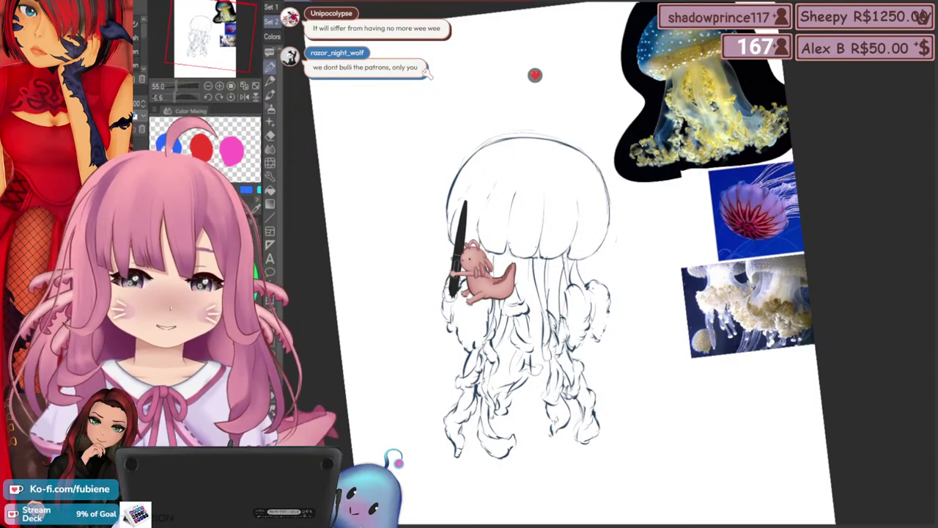
pyautogui.moveTo(364, 328)
pyautogui.mouseDown()
pyautogui.moveTo(338, 331)
pyautogui.moveTo(346, 338)
pyautogui.moveTo(293, 281)
pyautogui.mouseUp()
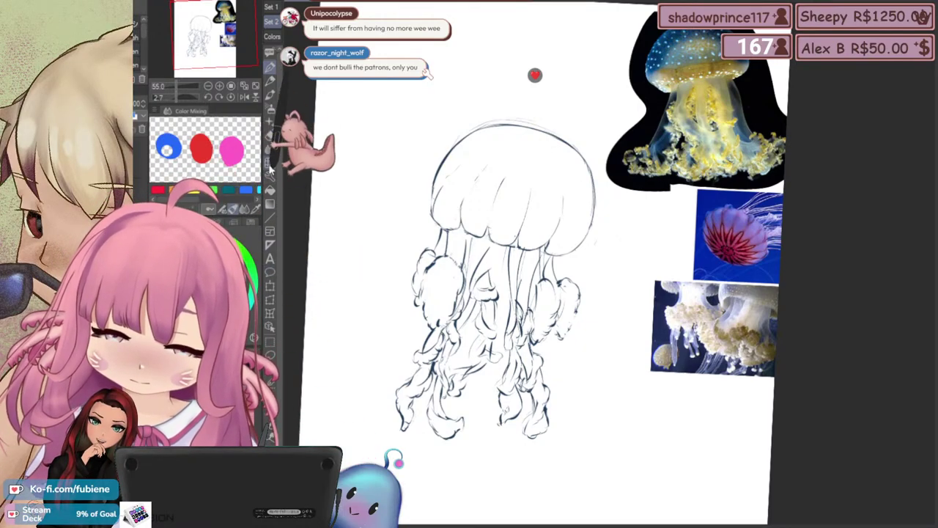
# Adjust the jellyfish sketch's shape around the right-hand tentacle arms with a large Liquify brush
pyautogui.moveTo(403, 181); pyautogui.dragTo(393, 266)
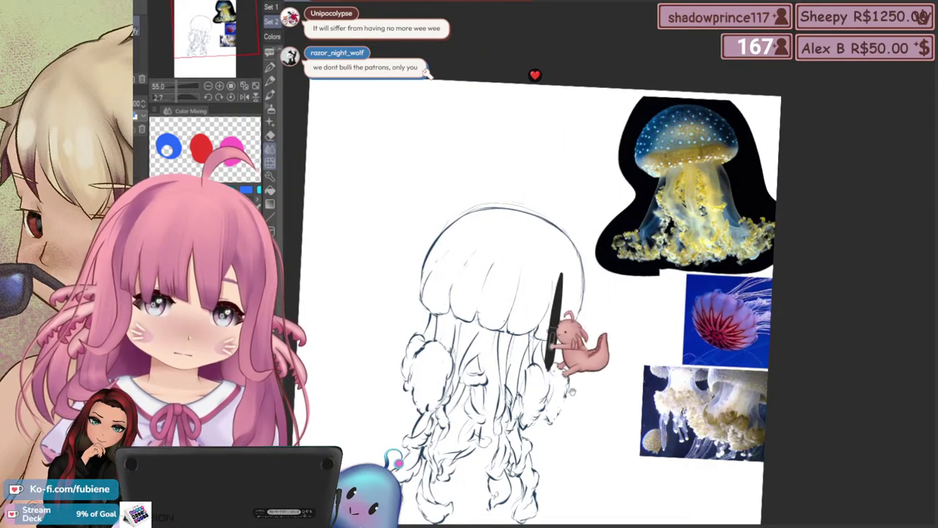
pyautogui.moveTo(584, 405); pyautogui.dragTo(588, 350)
pyautogui.moveTo(645, 410)
pyautogui.mouseDown()
pyautogui.moveTo(648, 372)
pyautogui.moveTo(645, 387)
pyautogui.moveTo(595, 331)
pyautogui.moveTo(598, 355)
pyautogui.mouseUp()
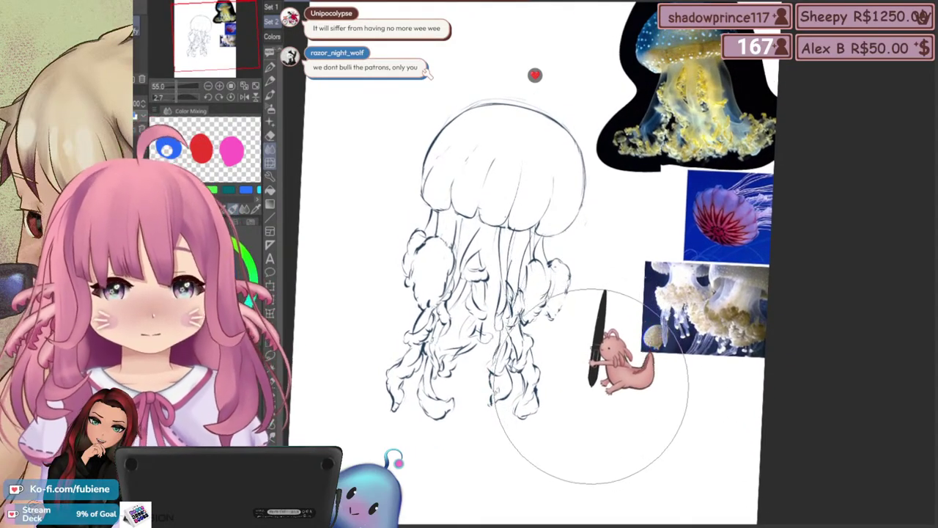
pyautogui.moveTo(590, 376); pyautogui.dragTo(589, 376)
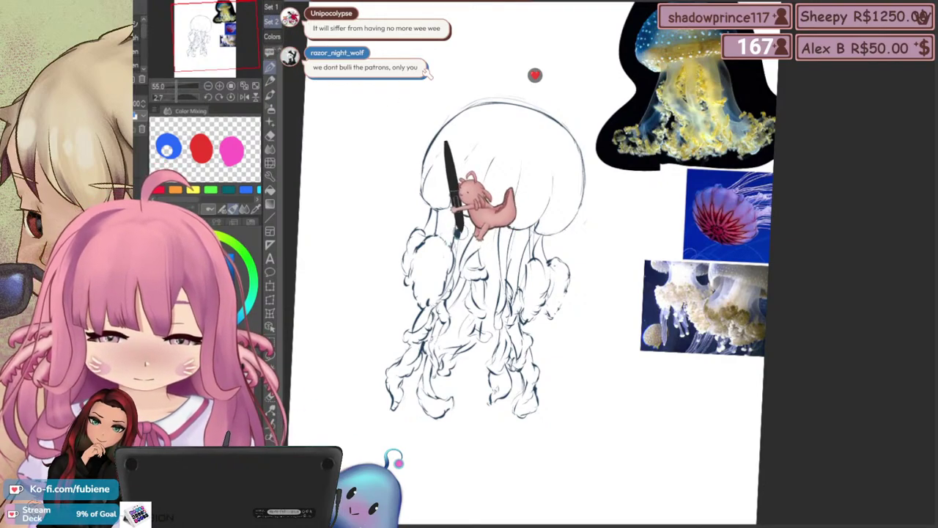
# Try two small dark oval eyes just below the bell's rim, between the upper stalks, and undo them
pyautogui.moveTo(509, 240); pyautogui.dragTo(509, 249)
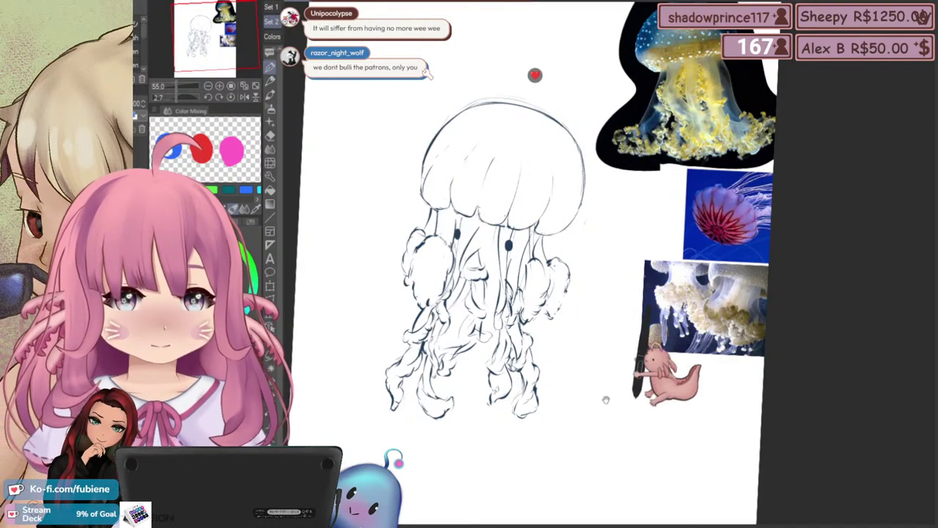
pyautogui.moveTo(606, 399)
pyautogui.mouseDown()
pyautogui.moveTo(612, 391)
pyautogui.moveTo(620, 405)
pyautogui.mouseUp()
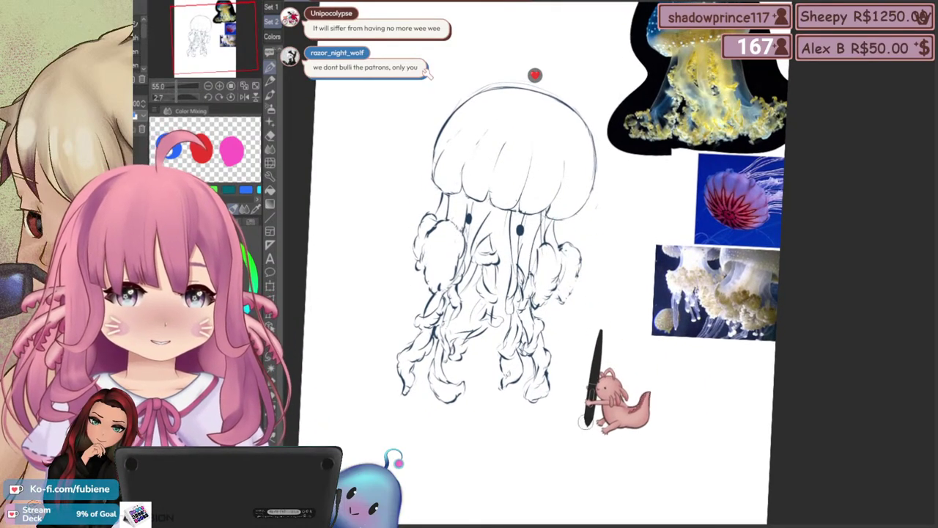
pyautogui.moveTo(590, 326); pyautogui.dragTo(574, 377)
pyautogui.hotkey('ctrl', 'z')
pyautogui.hotkey('ctrl', 'z')
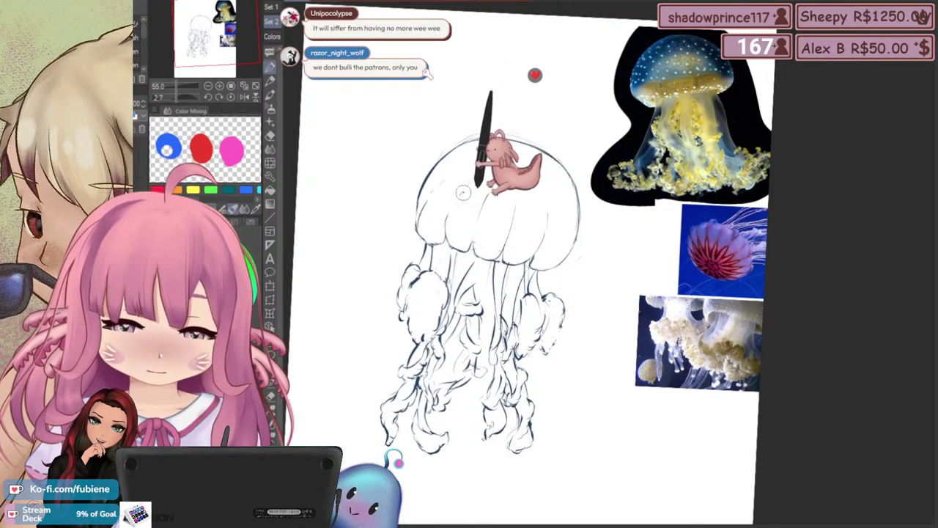
# Draw two small dark oval eyes on the lower half of the bell, spaced apart across its middle segments
pyautogui.moveTo(467, 206); pyautogui.dragTo(467, 213)
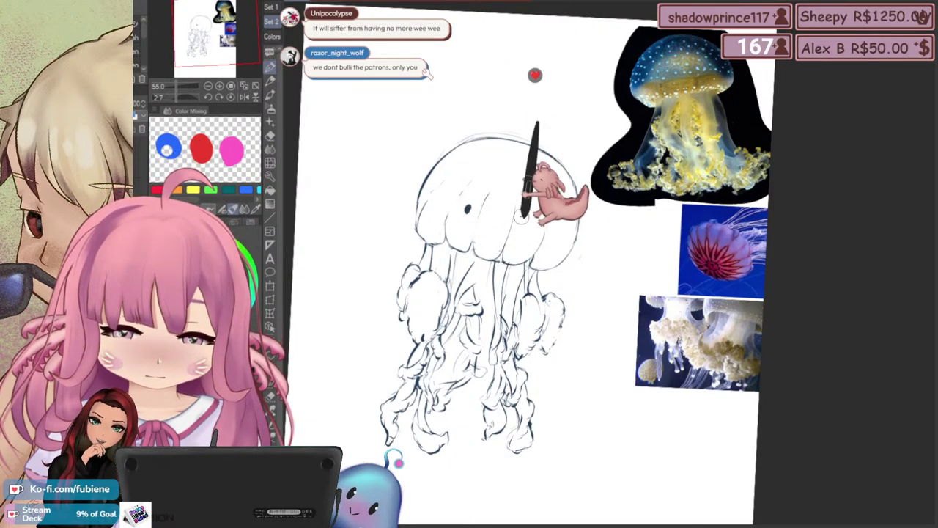
pyautogui.moveTo(526, 219); pyautogui.dragTo(526, 225)
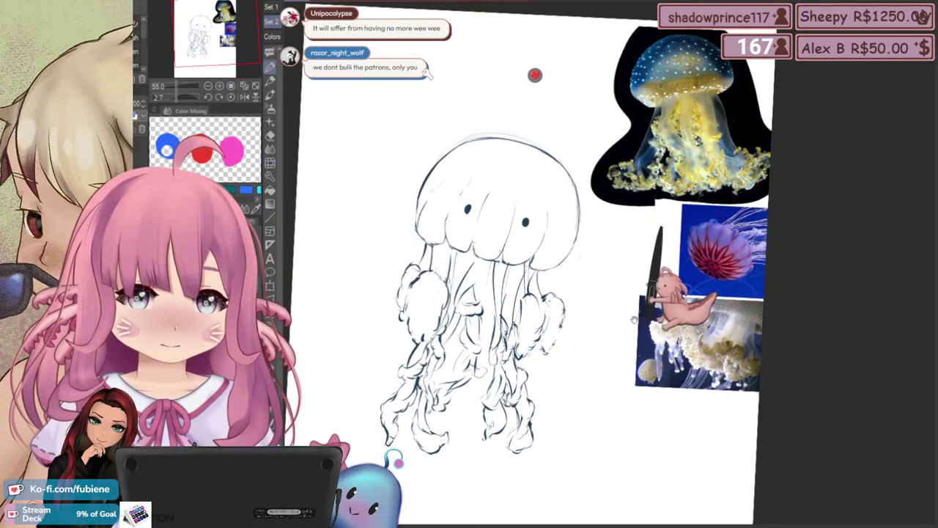
# Undo the bell's two eyes and redraw them as small dark ovals set slightly wider apart on its lower half
pyautogui.moveTo(642, 312); pyautogui.dragTo(659, 276)
pyautogui.moveTo(625, 315); pyautogui.dragTo(616, 318)
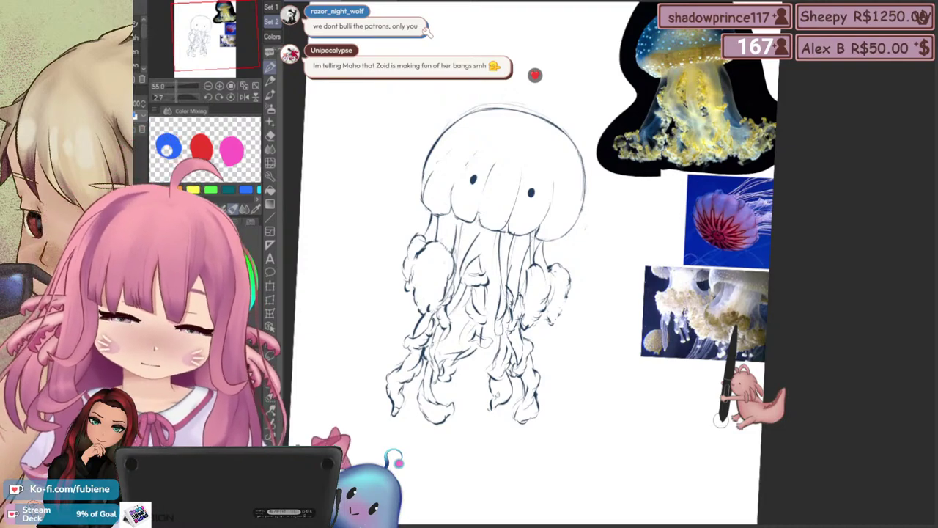
pyautogui.hotkey('ctrl', 'z')
pyautogui.hotkey('ctrl', 'z')
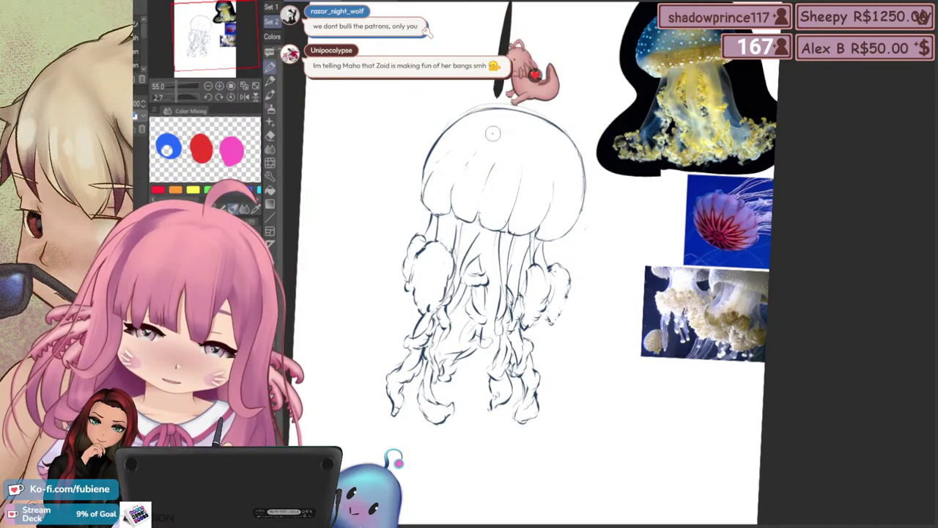
pyautogui.click(471, 180)
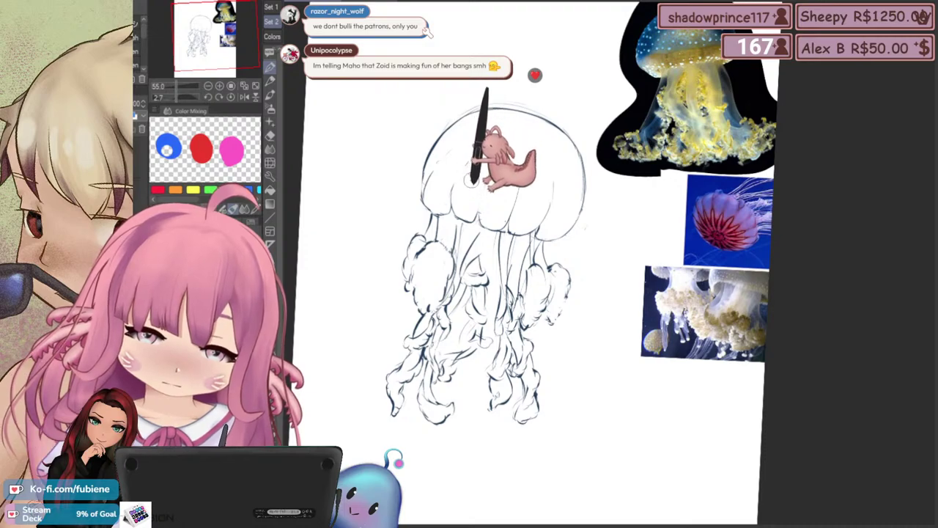
pyautogui.click(531, 197)
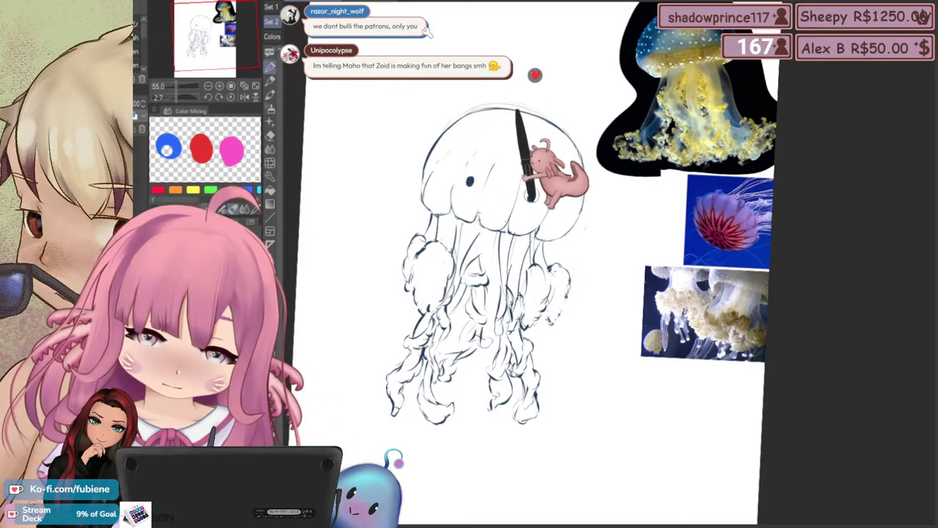
pyautogui.hotkey('ctrl', 'z')
pyautogui.click(533, 199)
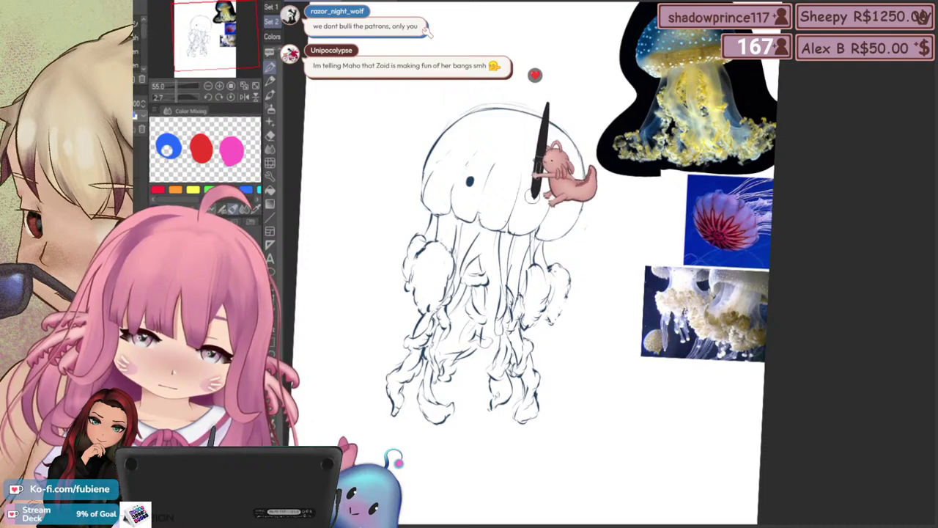
pyautogui.click(532, 196)
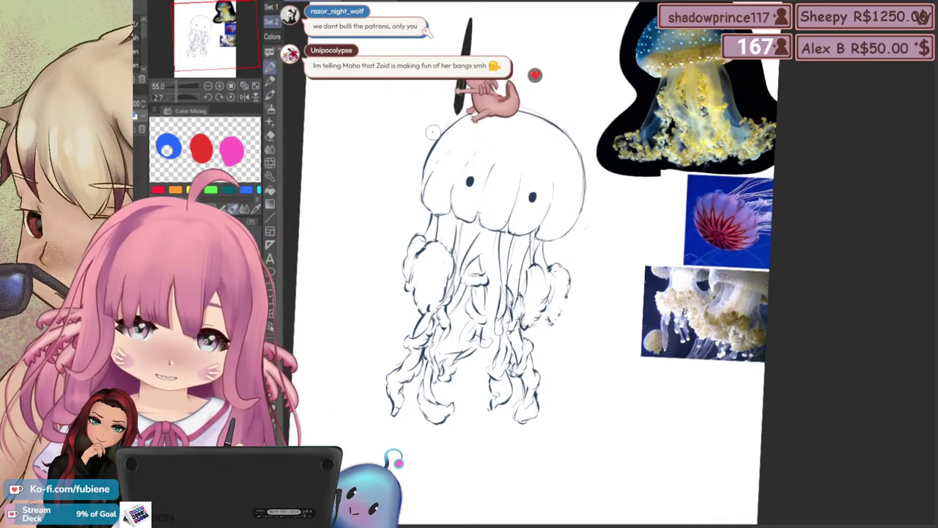
# Lasso the right-hand eye on the mirrored canvas and shift it slightly inward, then clear the selection
pyautogui.moveTo(386, 165); pyautogui.dragTo(380, 179)
pyautogui.press('h')
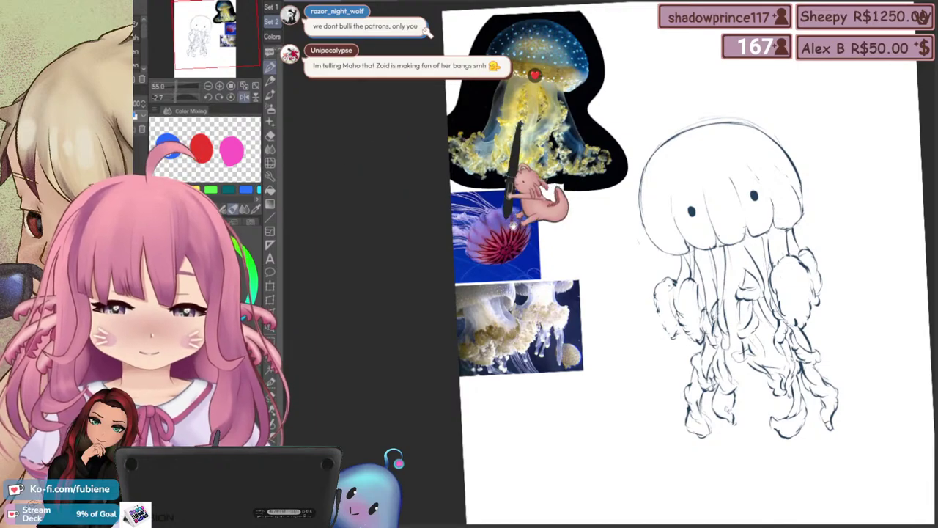
pyautogui.moveTo(509, 219); pyautogui.dragTo(433, 222)
pyautogui.moveTo(496, 255); pyautogui.dragTo(417, 272)
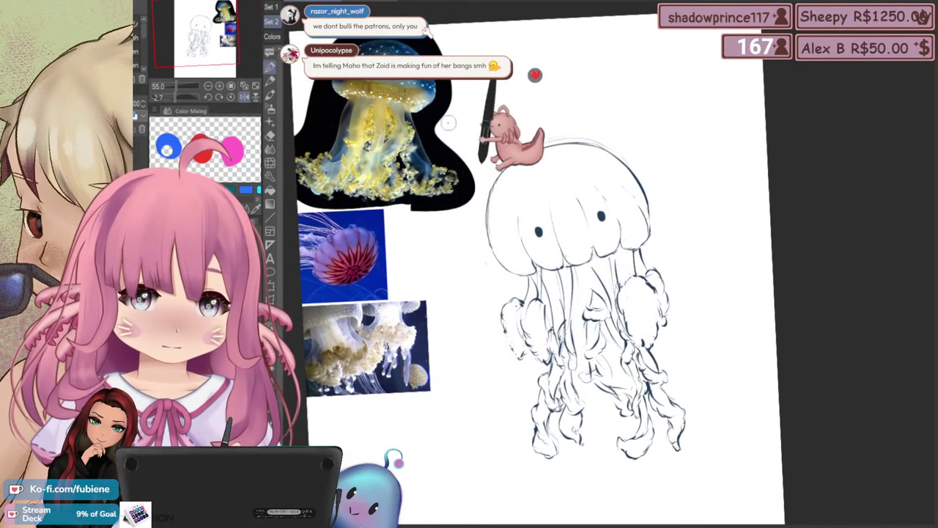
pyautogui.moveTo(485, 227); pyautogui.dragTo(476, 255)
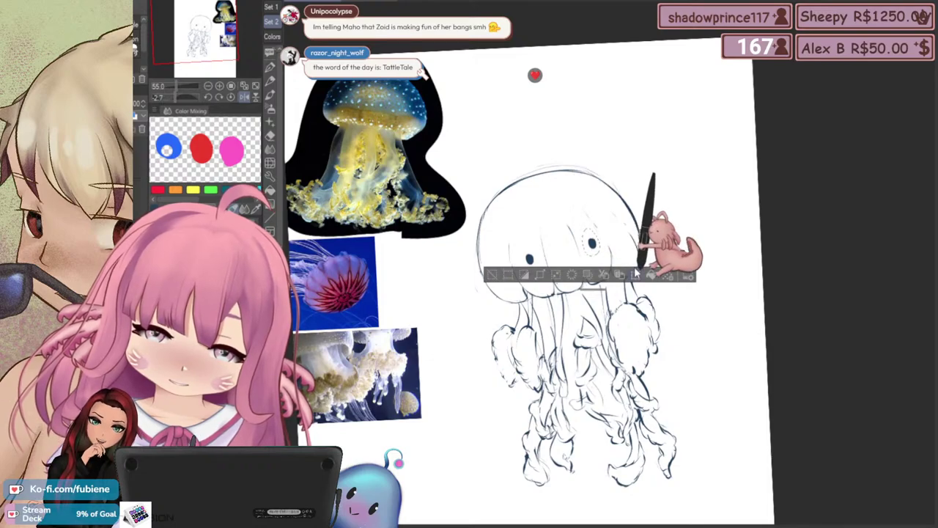
pyautogui.click(636, 274)
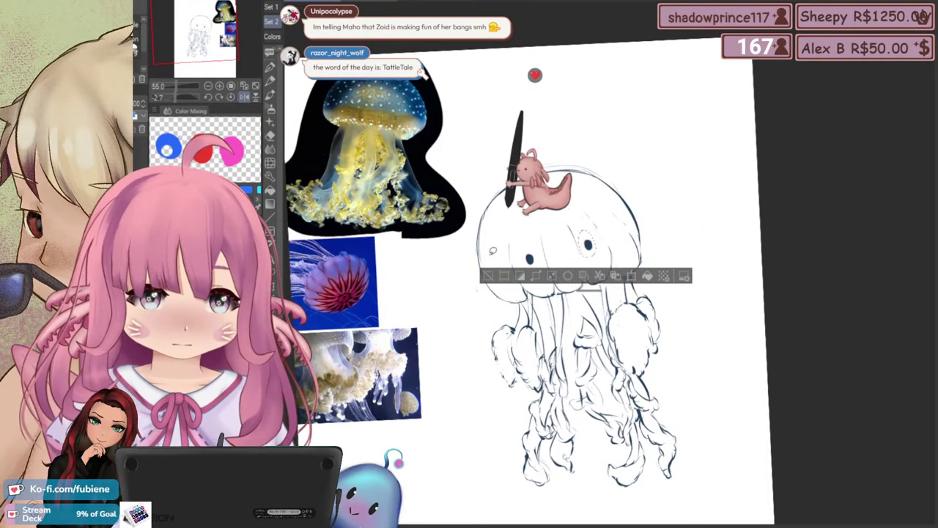
pyautogui.moveTo(454, 155); pyautogui.dragTo(433, 182)
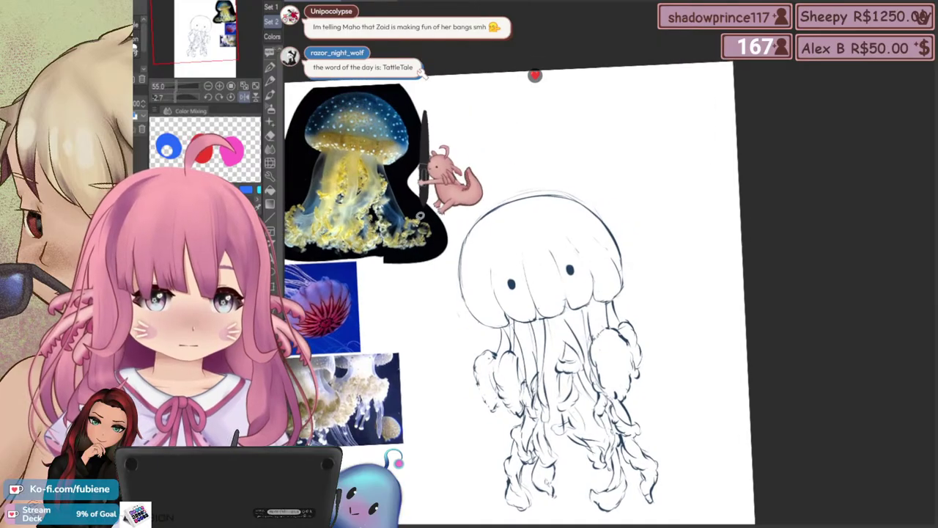
# Move the two eyes slightly farther apart and level with each other, applying the transform on the left-hand eye
pyautogui.moveTo(399, 262)
pyautogui.mouseDown()
pyautogui.moveTo(543, 123)
pyautogui.moveTo(680, 444)
pyautogui.moveTo(593, 257)
pyautogui.moveTo(628, 184)
pyautogui.moveTo(666, 309)
pyautogui.moveTo(624, 300)
pyautogui.moveTo(628, 283)
pyautogui.moveTo(430, 219)
pyautogui.moveTo(400, 170)
pyautogui.mouseUp()
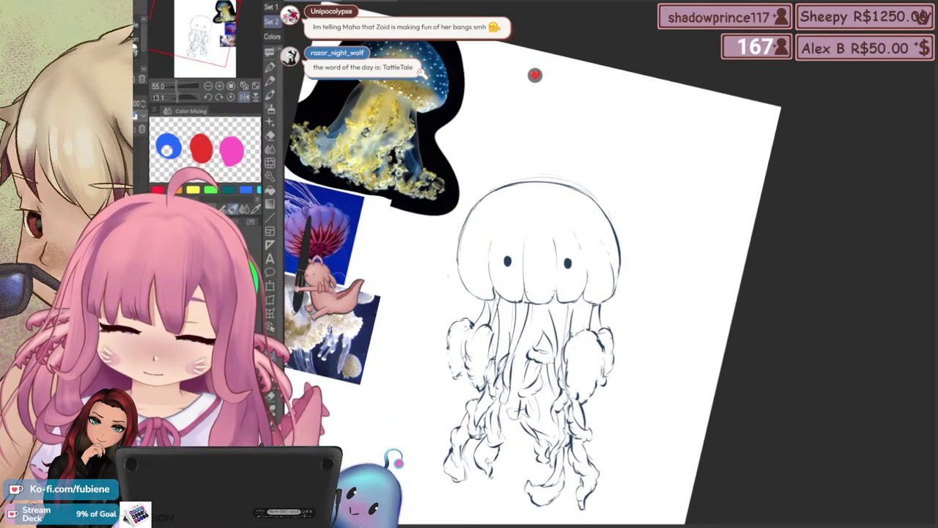
pyautogui.hotkey('ctrl', 't')
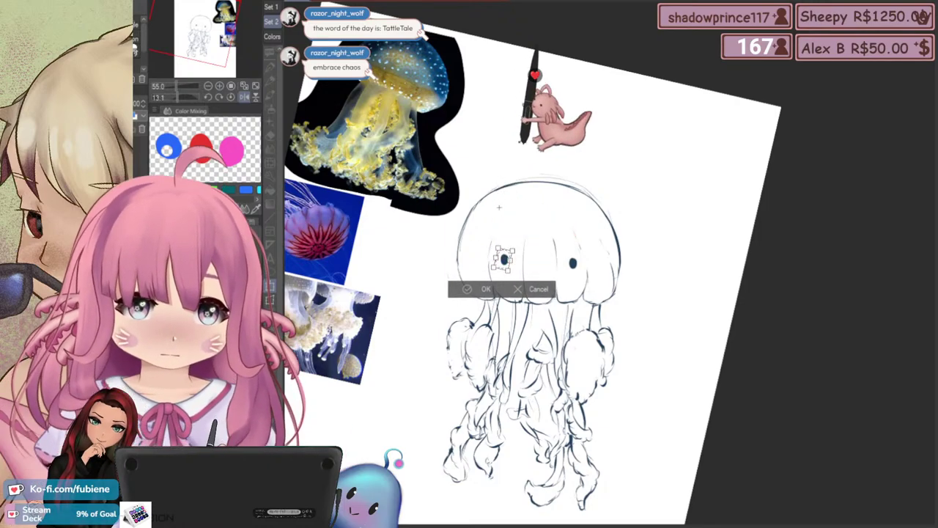
pyautogui.press('h')
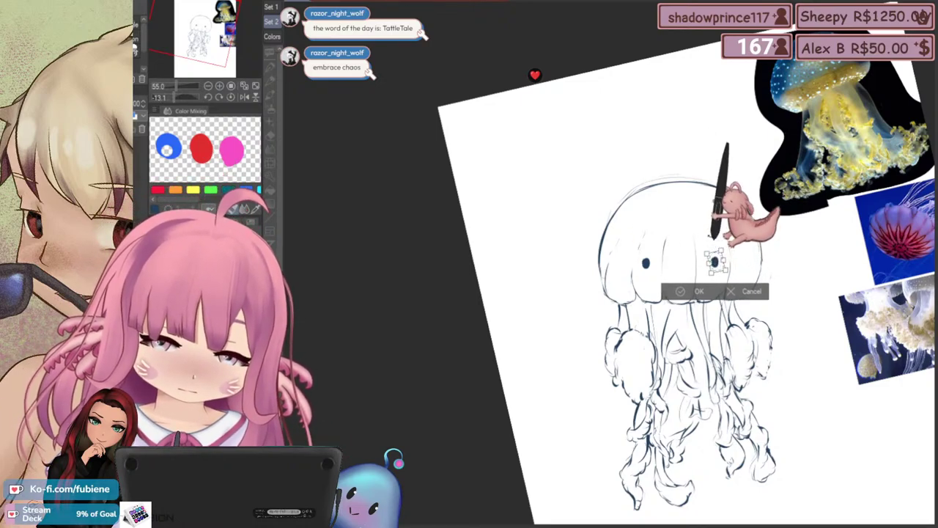
pyautogui.press('h')
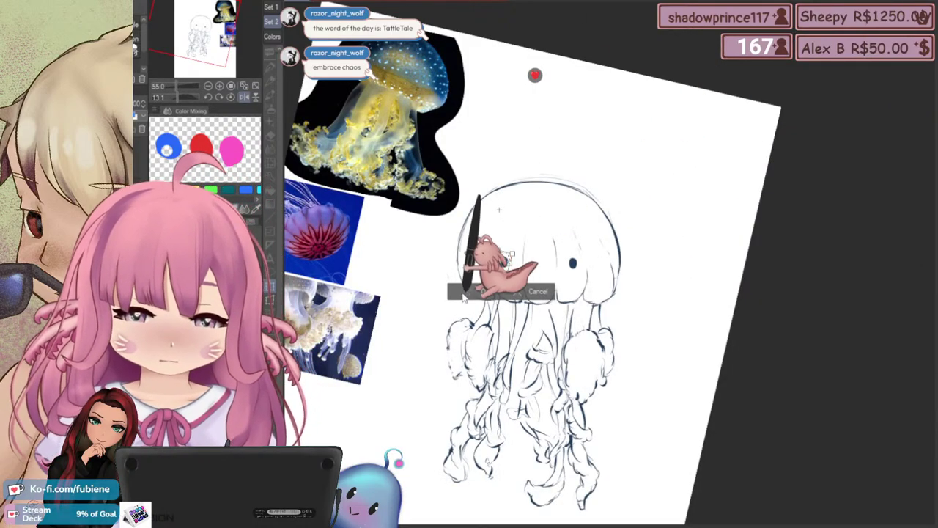
pyautogui.click(463, 294)
pyautogui.click(404, 292)
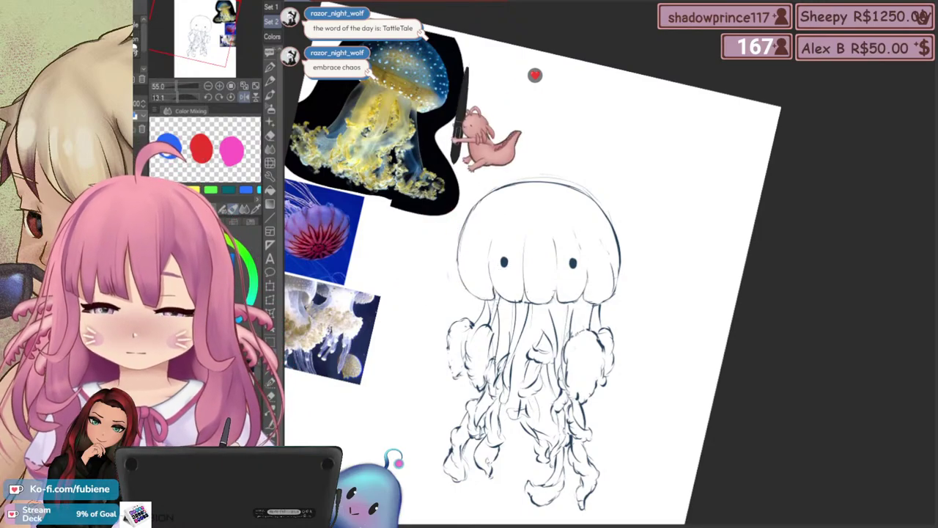
# Redraw the eyes as larger dark vertical ovals on the bell's lower half, with a small white highlight in each
pyautogui.moveTo(451, 245); pyautogui.dragTo(463, 215)
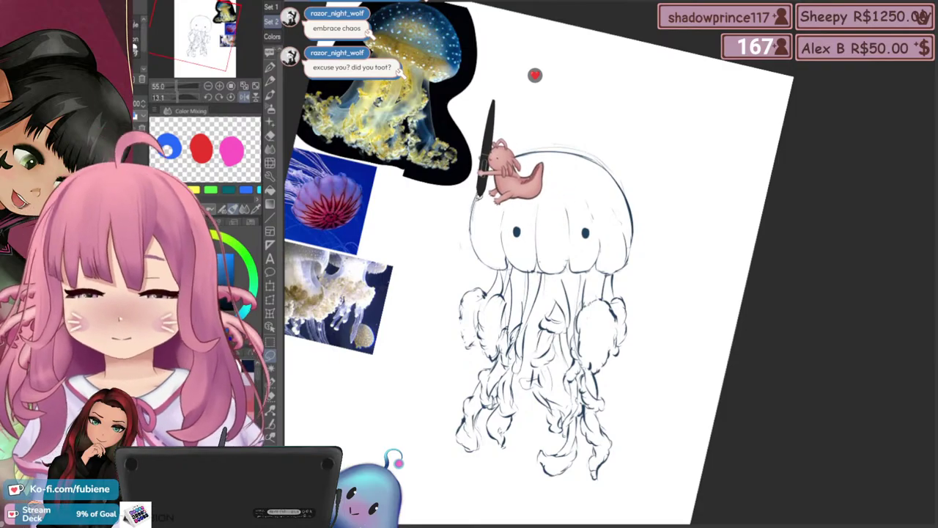
pyautogui.moveTo(464, 256); pyautogui.dragTo(477, 166)
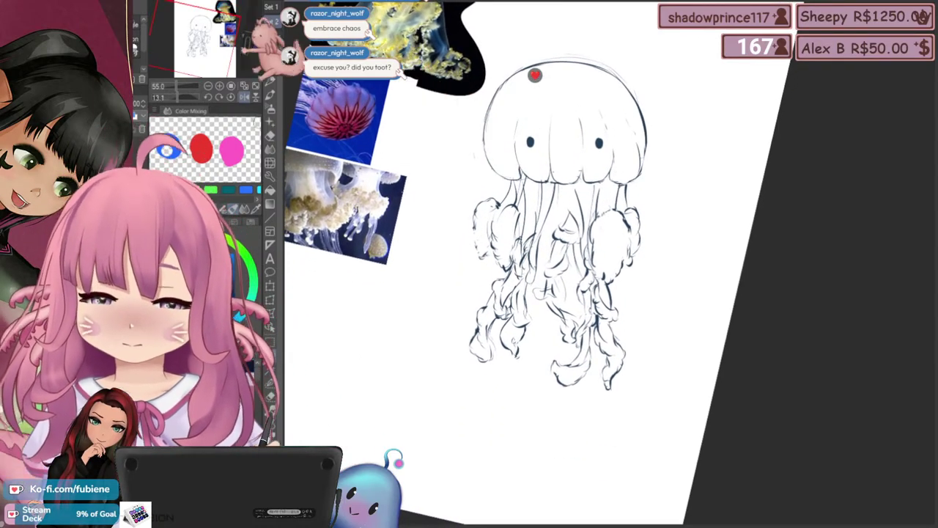
pyautogui.moveTo(454, 271); pyautogui.dragTo(493, 252)
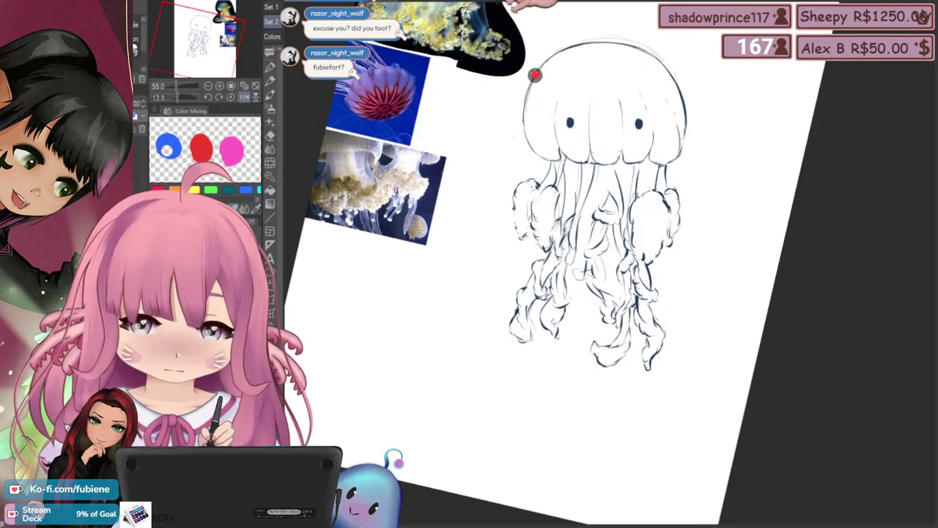
pyautogui.doubleClick(440, 3)
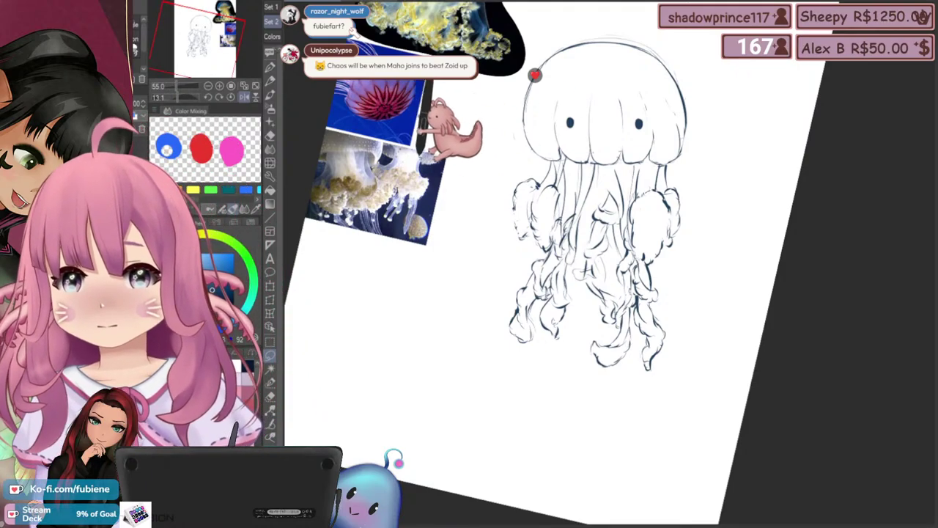
pyautogui.moveTo(432, 192)
pyautogui.mouseDown()
pyautogui.moveTo(390, 292)
pyautogui.moveTo(396, 285)
pyautogui.mouseUp()
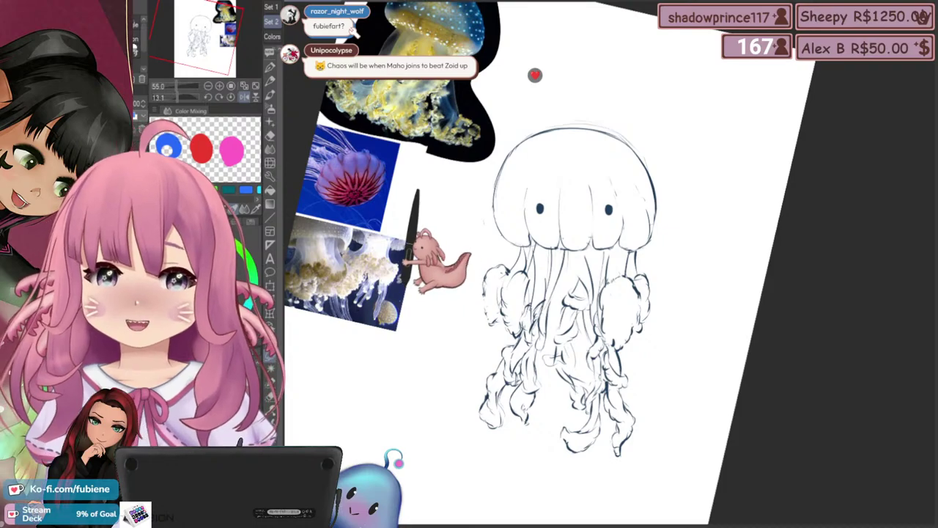
pyautogui.press('h')
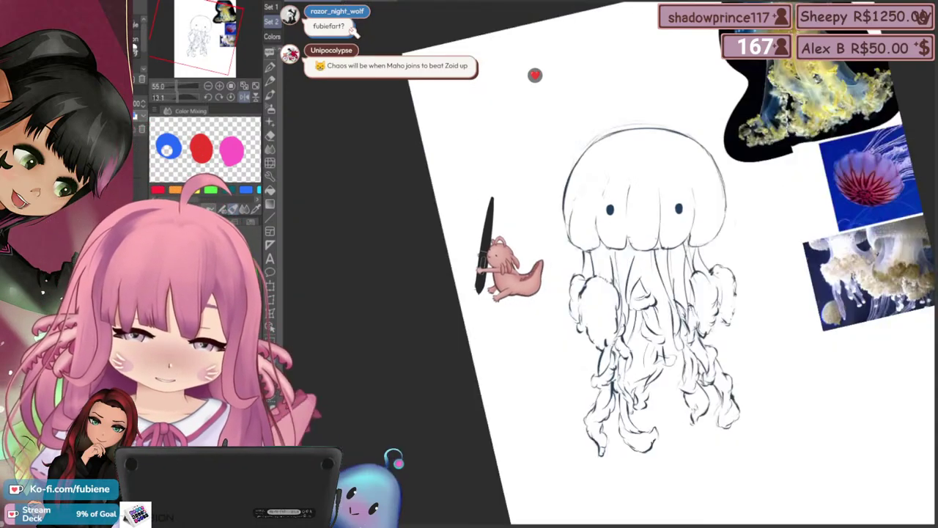
pyautogui.moveTo(487, 295); pyautogui.dragTo(389, 278)
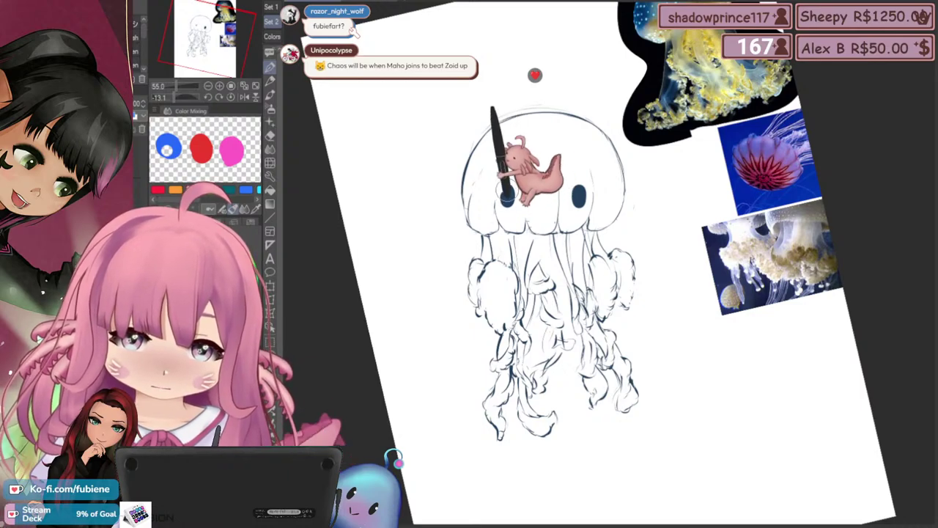
pyautogui.moveTo(574, 162); pyautogui.dragTo(550, 228)
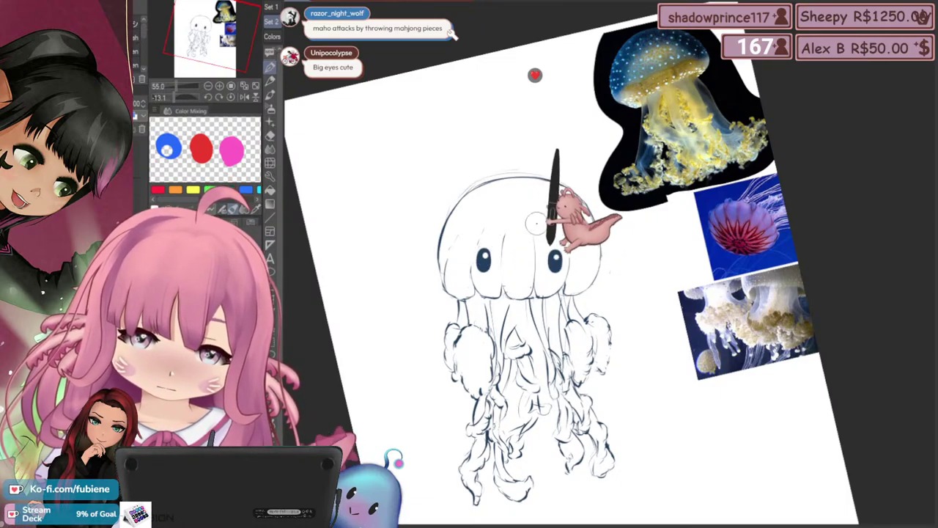
# Examine the jellyfish's enlarged eyes and overall balance in normal and mirrored views
pyautogui.moveTo(454, 189); pyautogui.dragTo(463, 158)
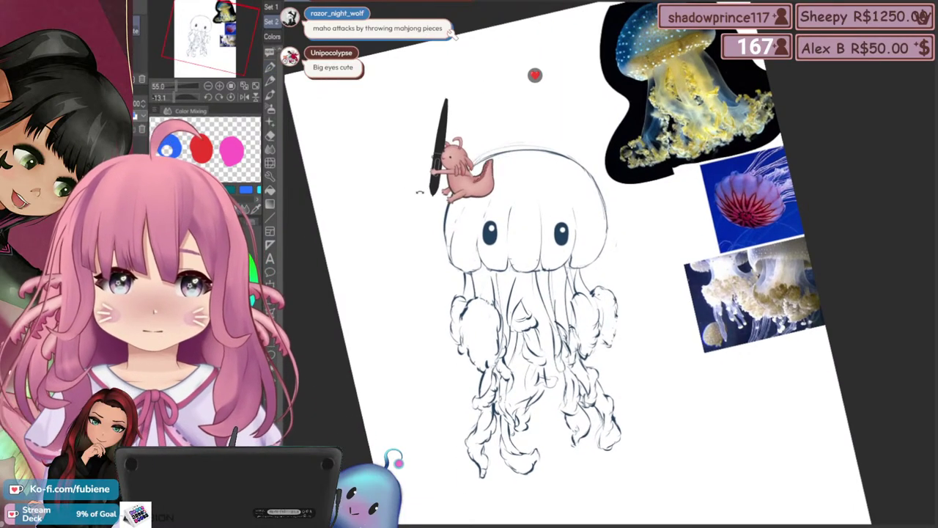
pyautogui.moveTo(430, 192); pyautogui.dragTo(415, 122)
pyautogui.press('h')
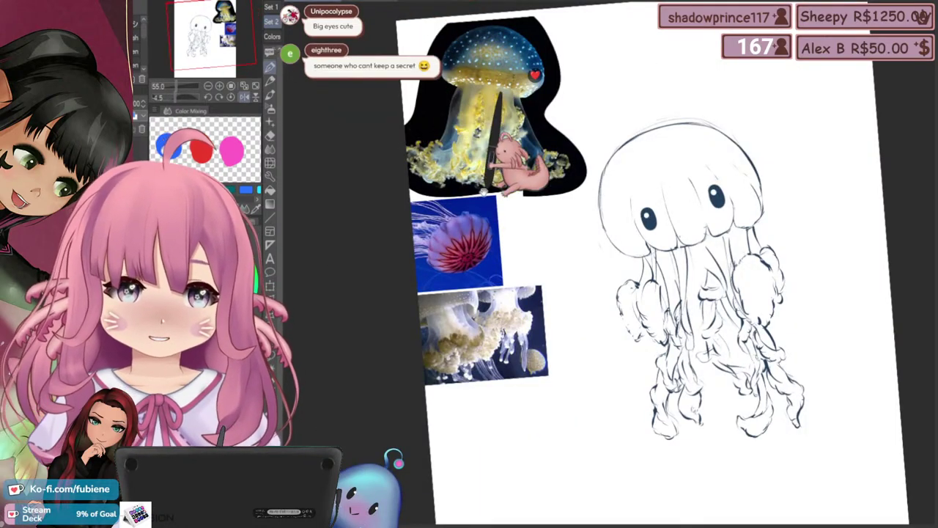
pyautogui.moveTo(481, 198); pyautogui.dragTo(393, 142)
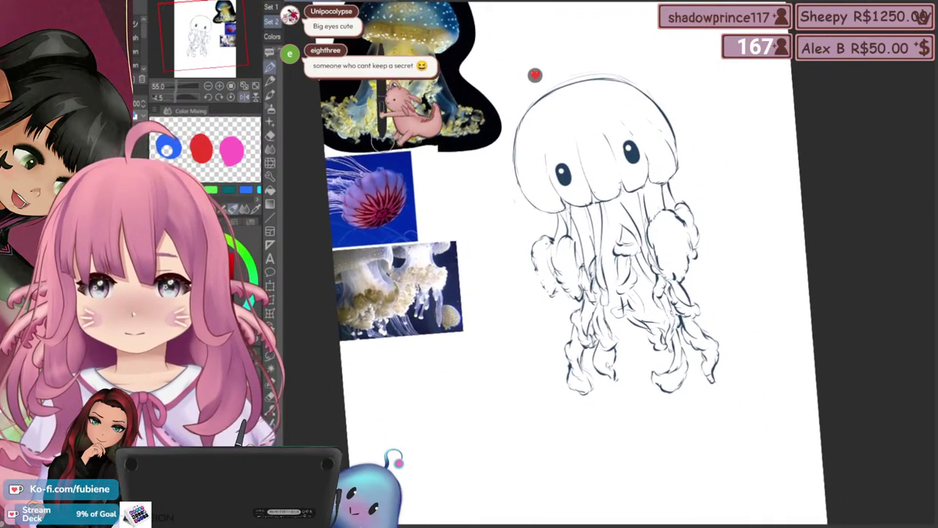
pyautogui.press('h')
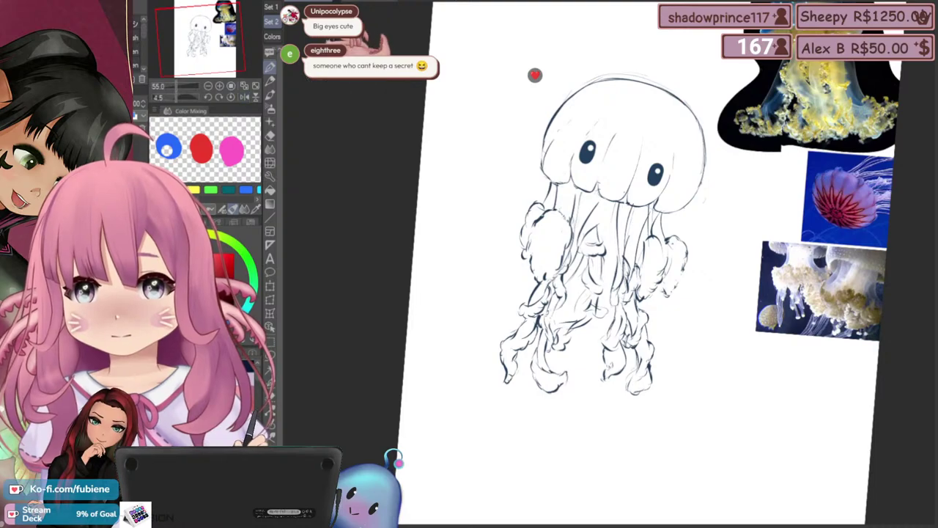
pyautogui.moveTo(524, 188); pyautogui.dragTo(390, 161)
pyautogui.moveTo(444, 173); pyautogui.dragTo(435, 180)
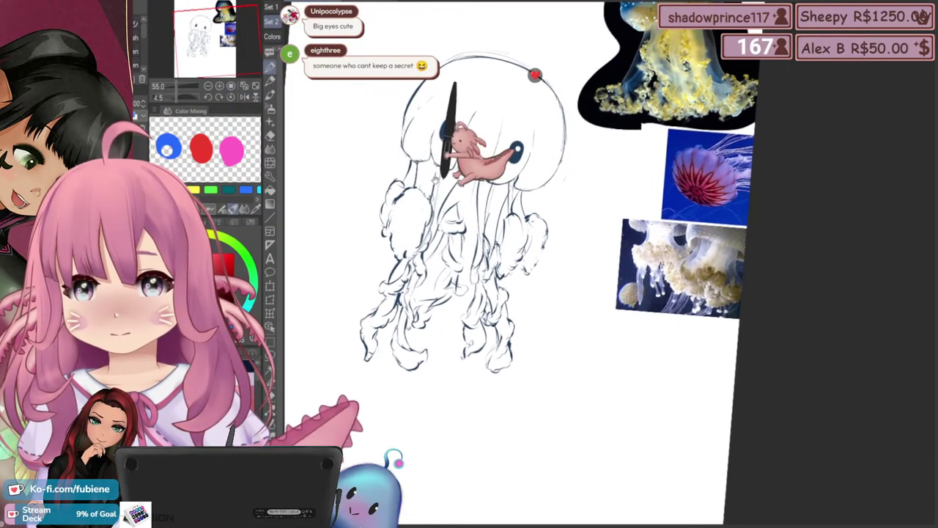
pyautogui.press('h')
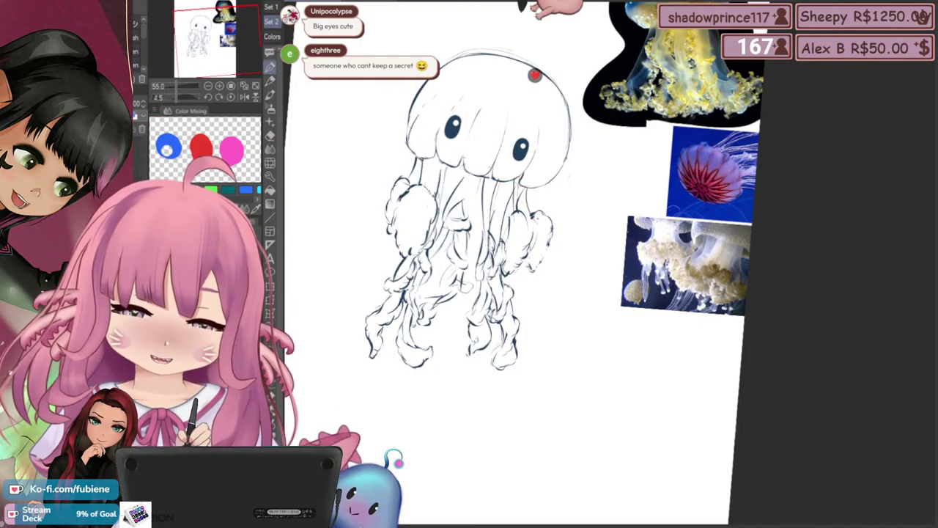
# Fine-tune the bell and eye placement with a smaller Liquify brush, comparing the jellyfish in normal and mirrored views
pyautogui.click(219, 86)
pyautogui.moveTo(405, 211); pyautogui.dragTo(400, 277)
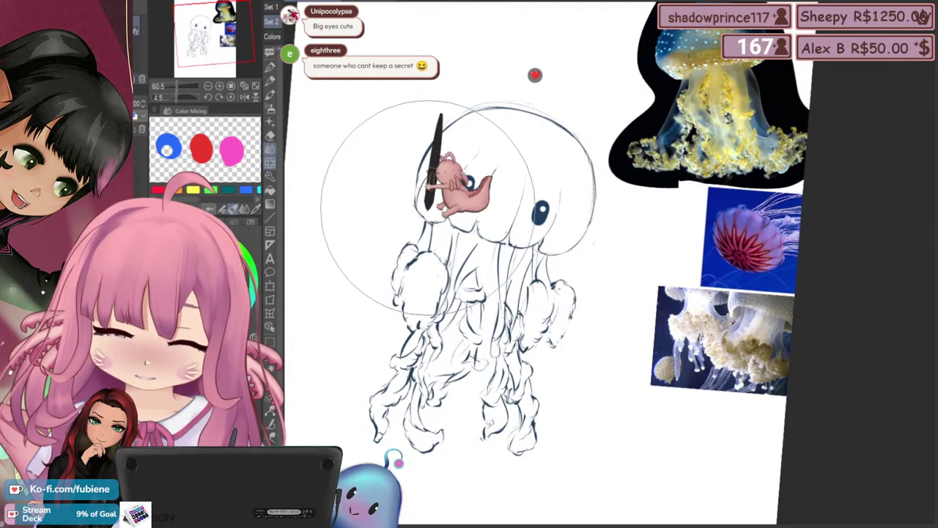
pyautogui.press('[')
pyautogui.press('[')
pyautogui.press('[')
pyautogui.press('h')
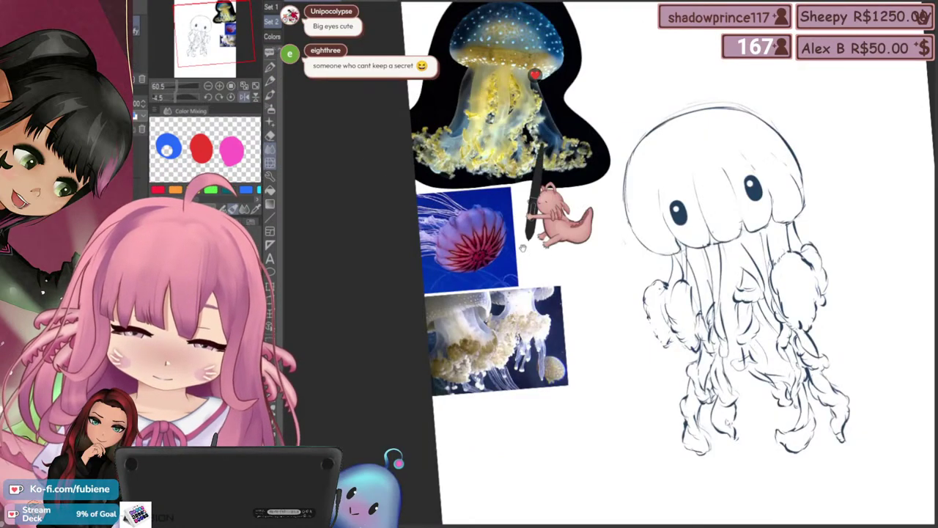
pyautogui.moveTo(524, 247); pyautogui.dragTo(432, 252)
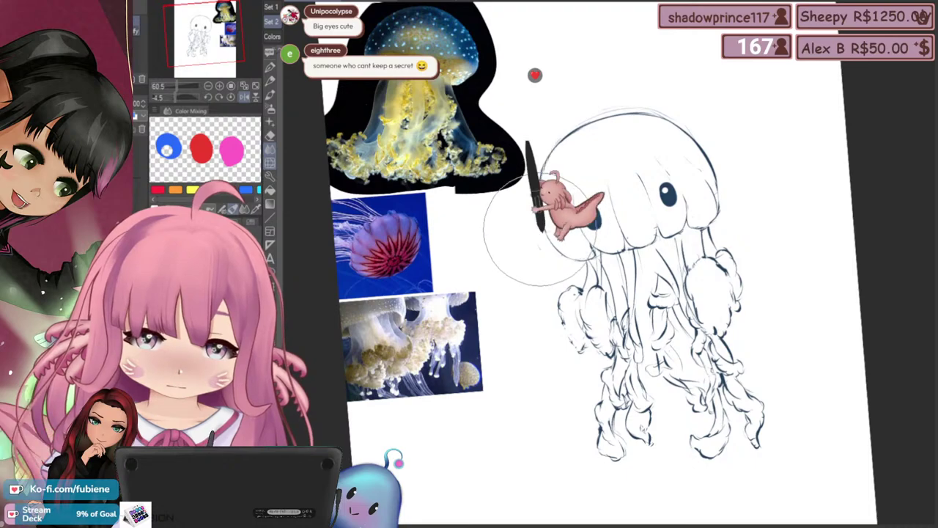
pyautogui.press('h')
pyautogui.moveTo(420, 191); pyautogui.dragTo(395, 197)
pyautogui.press('h')
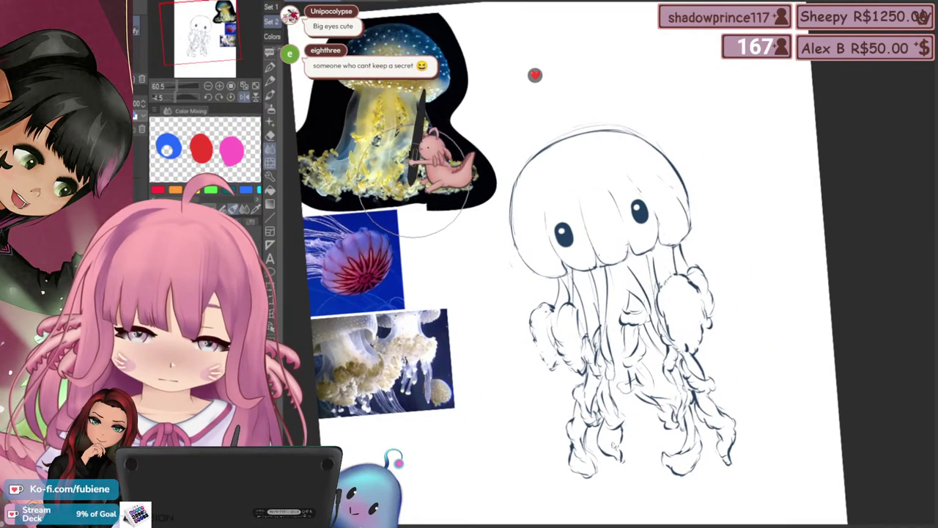
pyautogui.press('h')
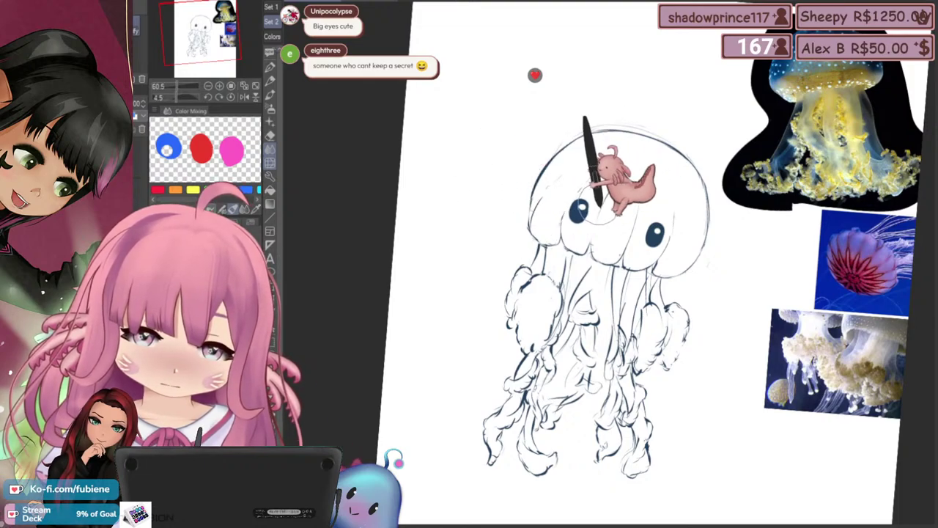
pyautogui.press('h')
pyautogui.moveTo(438, 164); pyautogui.dragTo(403, 176)
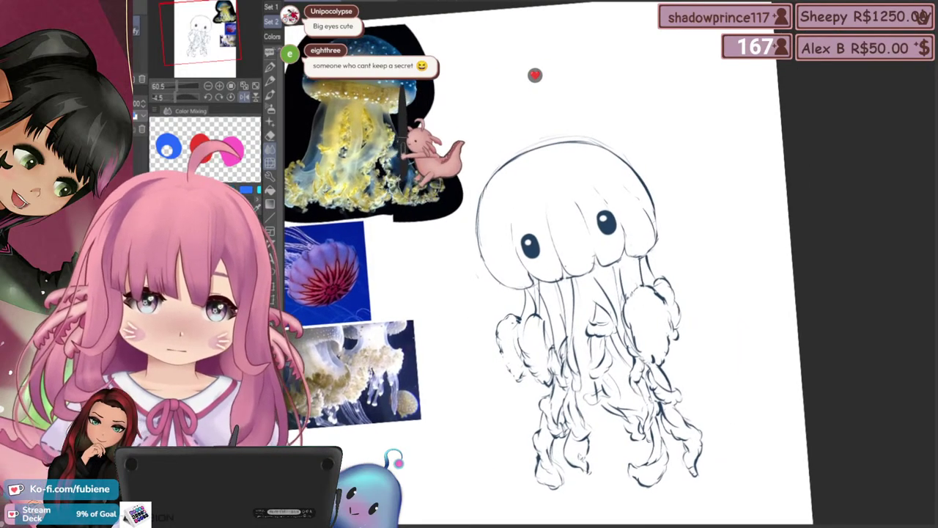
pyautogui.press('h')
pyautogui.moveTo(454, 208); pyautogui.dragTo(379, 200)
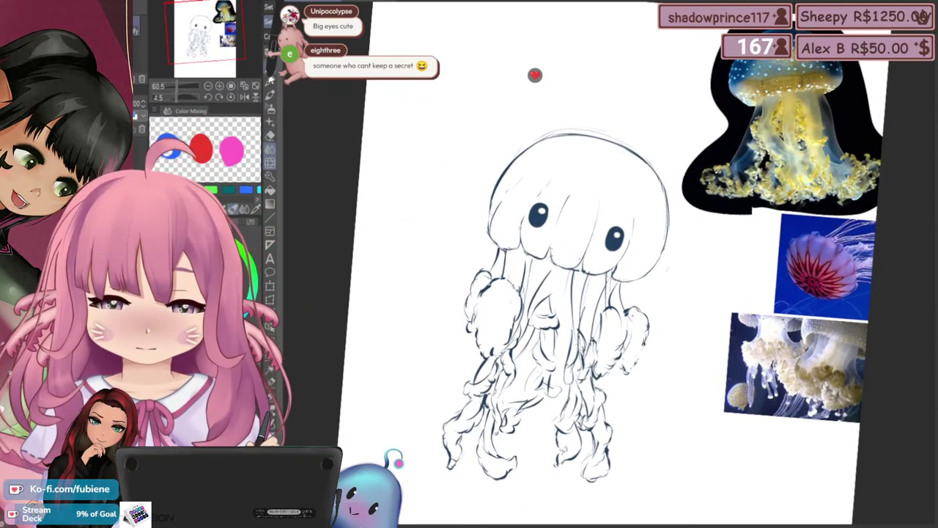
# Try a tiny V-shaped mouth with short marks between the two eyes, low on the bell
pyautogui.click(269, 66)
pyautogui.moveTo(494, 206); pyautogui.dragTo(506, 174)
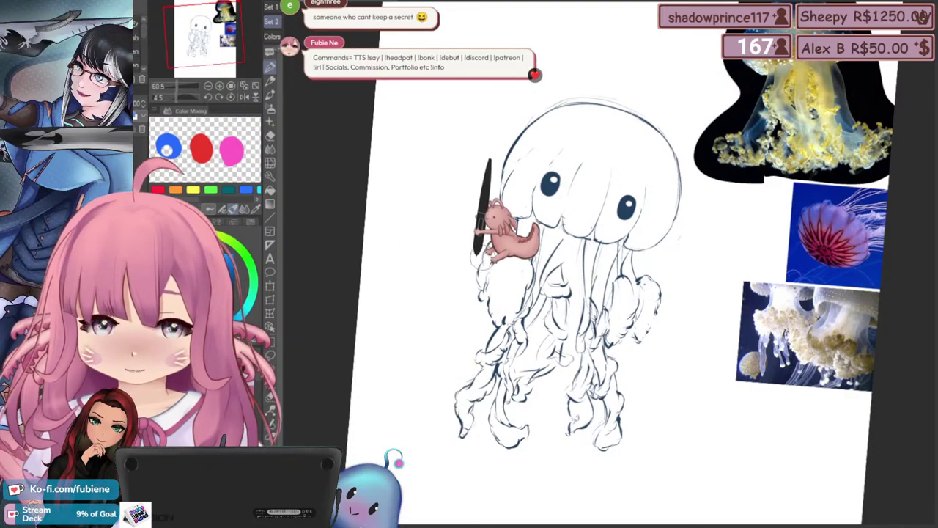
pyautogui.moveTo(455, 291); pyautogui.dragTo(422, 302)
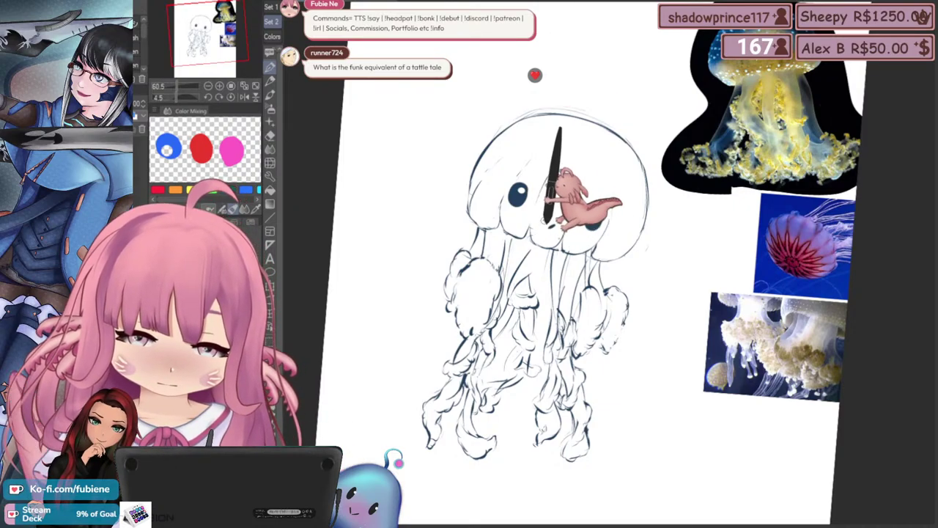
pyautogui.moveTo(429, 249); pyautogui.dragTo(415, 268)
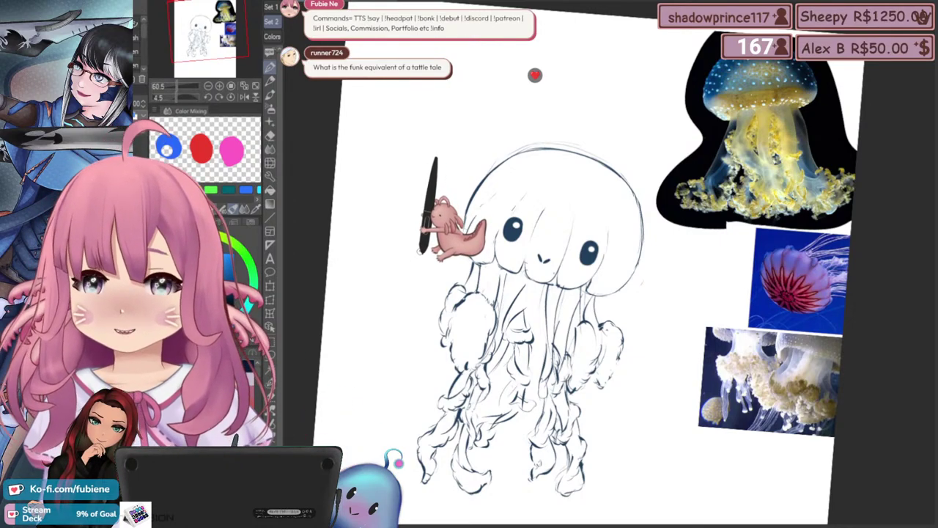
pyautogui.moveTo(433, 262); pyautogui.dragTo(417, 282)
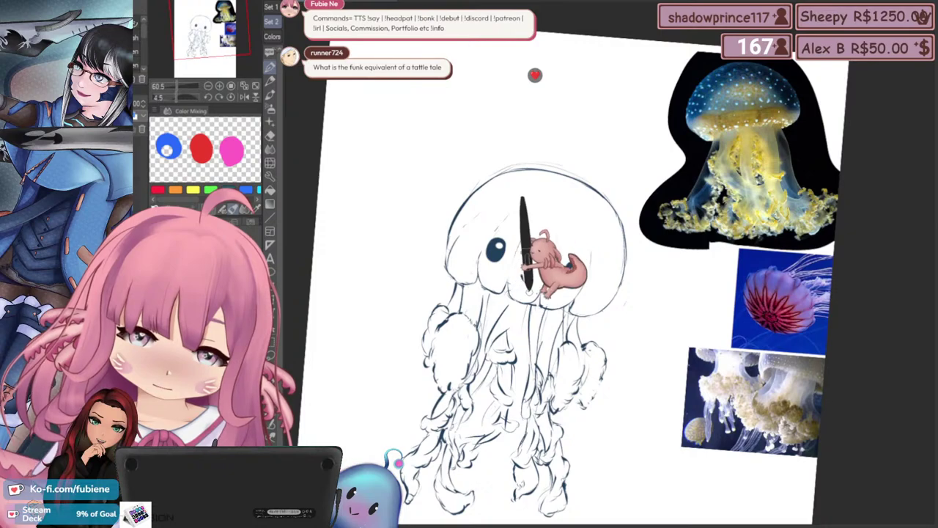
pyautogui.moveTo(376, 209); pyautogui.dragTo(383, 181)
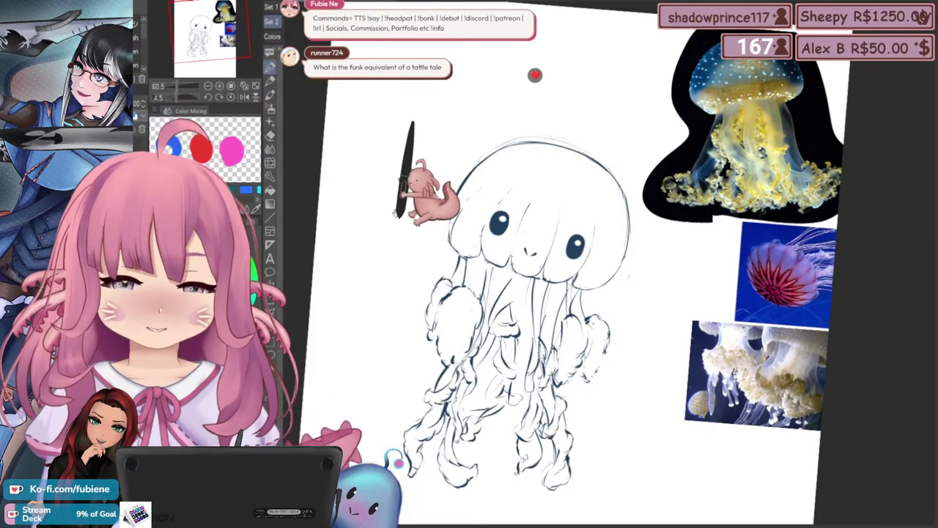
pyautogui.moveTo(399, 226); pyautogui.dragTo(400, 210)
pyautogui.moveTo(572, 332); pyautogui.dragTo(569, 336)
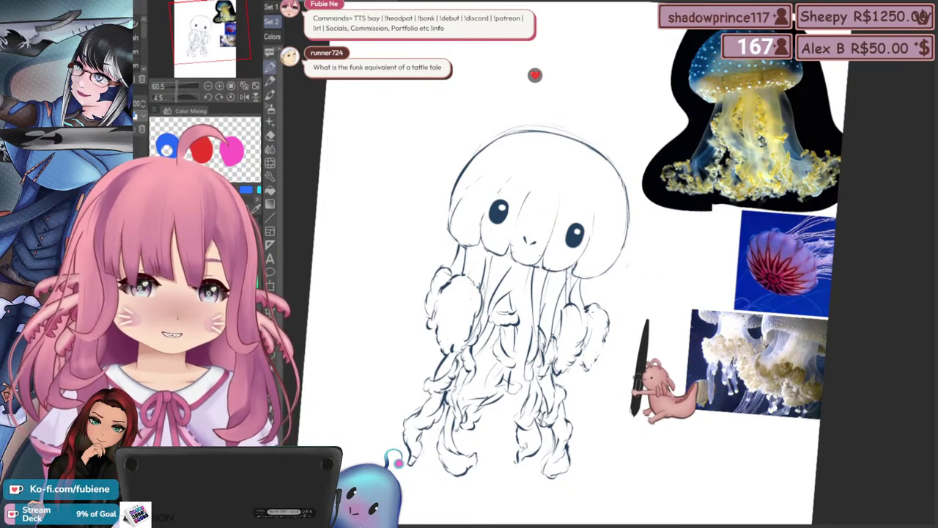
pyautogui.moveTo(588, 355)
pyautogui.mouseDown()
pyautogui.moveTo(602, 330)
pyautogui.moveTo(541, 337)
pyautogui.moveTo(594, 346)
pyautogui.mouseUp()
pyautogui.moveTo(618, 376)
pyautogui.mouseDown()
pyautogui.moveTo(586, 369)
pyautogui.moveTo(610, 392)
pyautogui.mouseUp()
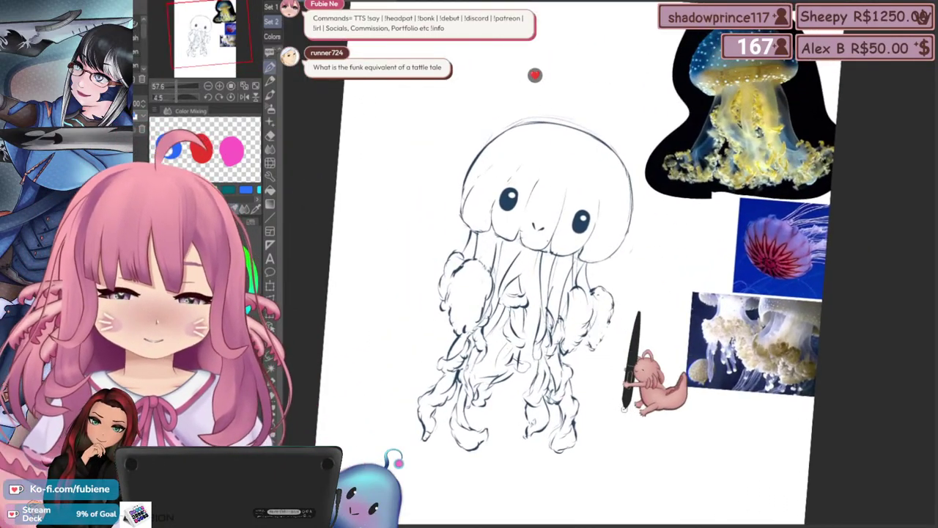
# Undo the mouth and the enlarged, highlighted eyes, going back to the small dot eyes
pyautogui.hotkey('ctrl', 'z')
pyautogui.hotkey('ctrl', 'z')
pyautogui.hotkey('ctrl', 'z')
pyautogui.hotkey('ctrl', 'z')
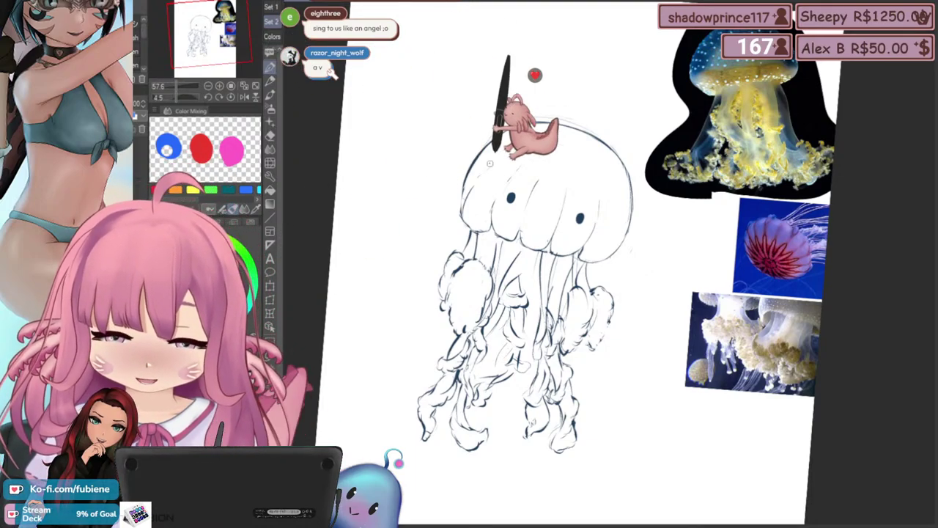
# Redraw both eyes as larger solid dark vertical ovals on the lower half of the bell
pyautogui.moveTo(485, 181); pyautogui.dragTo(483, 209)
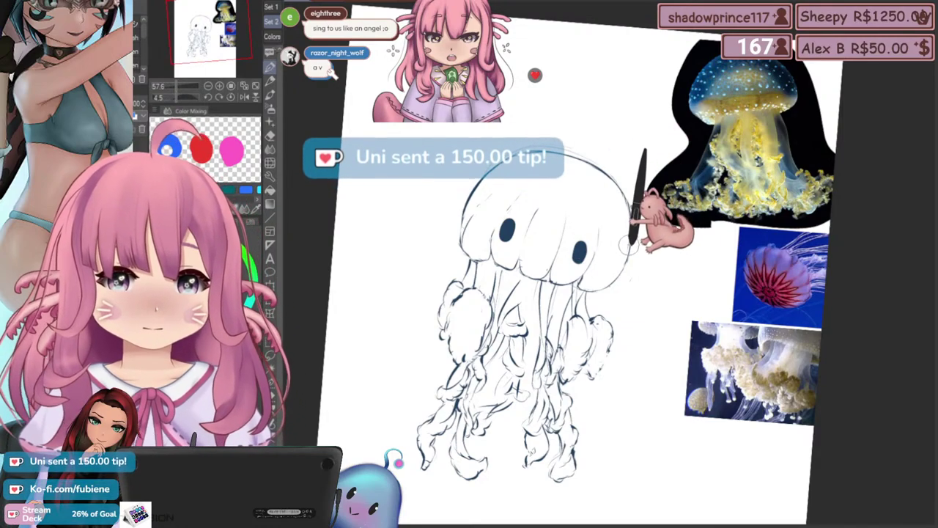
pyautogui.moveTo(594, 286)
pyautogui.mouseDown()
pyautogui.moveTo(609, 268)
pyautogui.moveTo(604, 302)
pyautogui.moveTo(623, 300)
pyautogui.moveTo(620, 279)
pyautogui.moveTo(619, 291)
pyautogui.mouseUp()
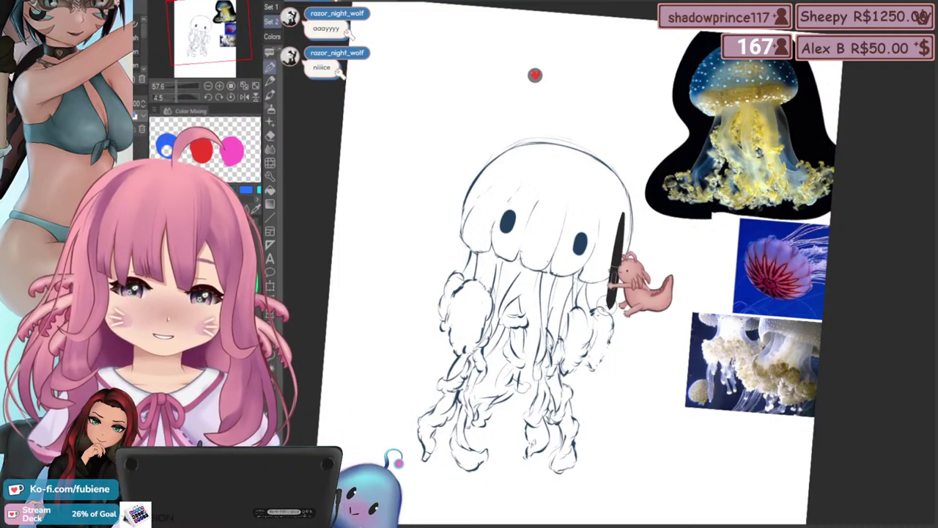
pyautogui.moveTo(605, 317)
pyautogui.mouseDown()
pyautogui.moveTo(613, 323)
pyautogui.moveTo(596, 314)
pyautogui.mouseUp()
pyautogui.hotkey('ctrl', 'z')
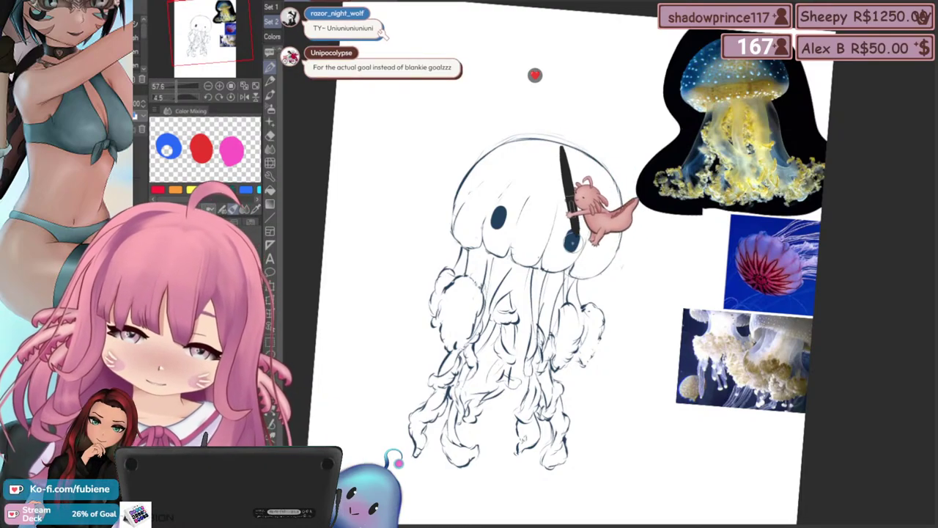
pyautogui.moveTo(605, 345); pyautogui.dragTo(625, 324)
pyautogui.moveTo(586, 360); pyautogui.dragTo(595, 366)
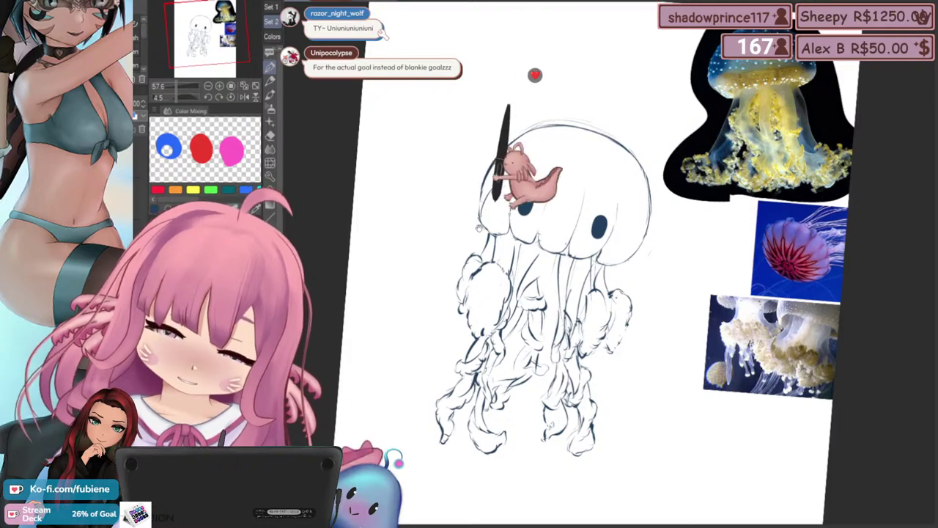
pyautogui.scroll(-1, 498, 176)
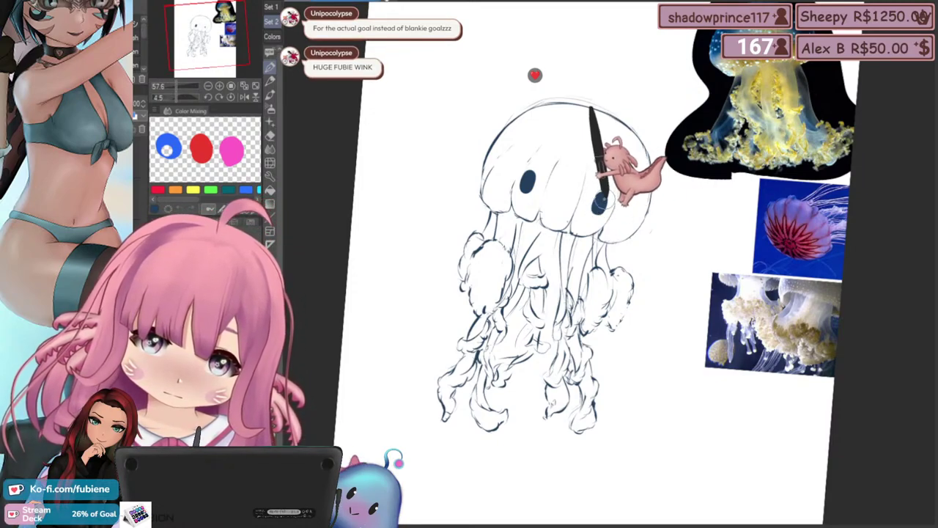
# Check the solid oval eyes in mirrored view and add a small white highlight to each one
pyautogui.press('h')
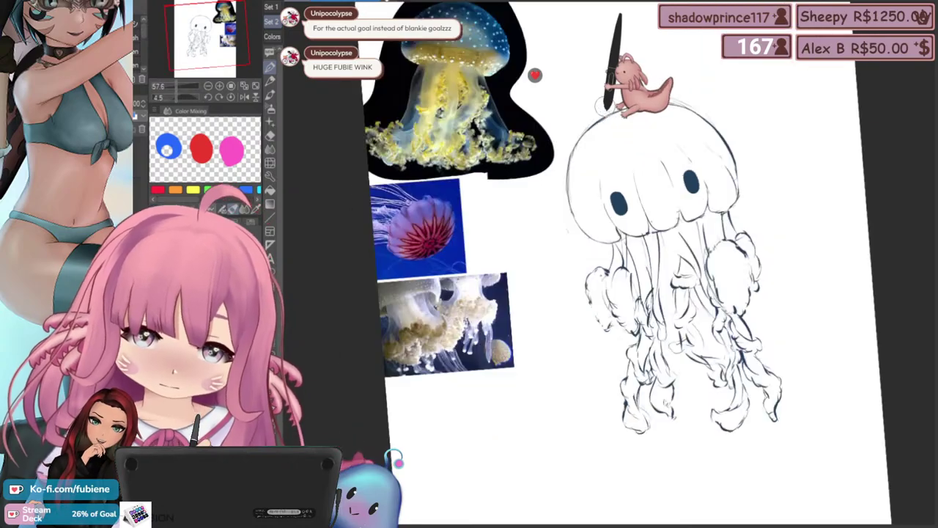
pyautogui.moveTo(476, 185)
pyautogui.mouseDown()
pyautogui.moveTo(408, 194)
pyautogui.moveTo(423, 190)
pyautogui.mouseUp()
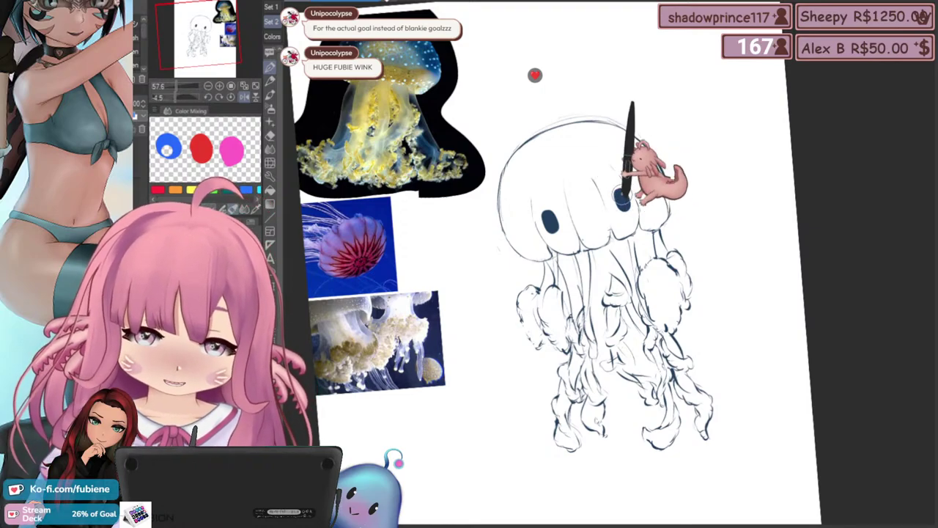
pyautogui.moveTo(447, 248); pyautogui.dragTo(416, 281)
pyautogui.press('h')
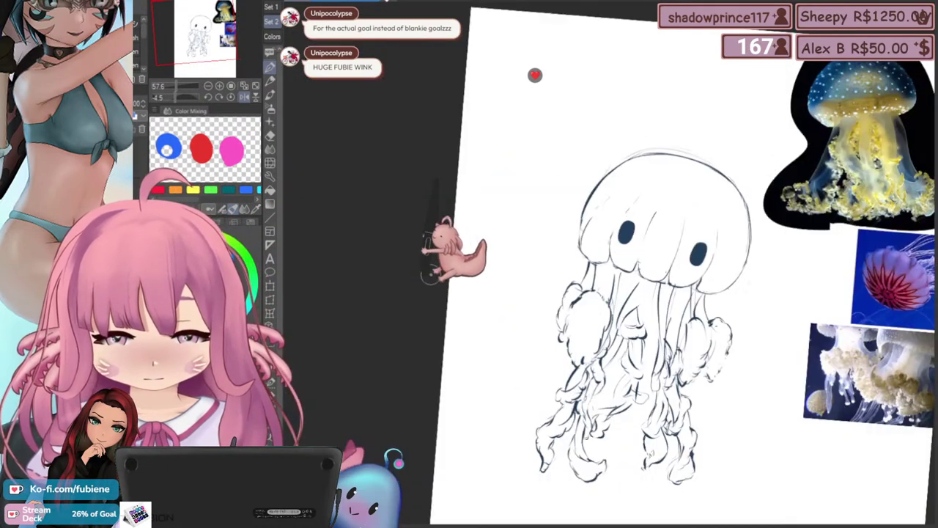
pyautogui.moveTo(502, 298); pyautogui.dragTo(470, 293)
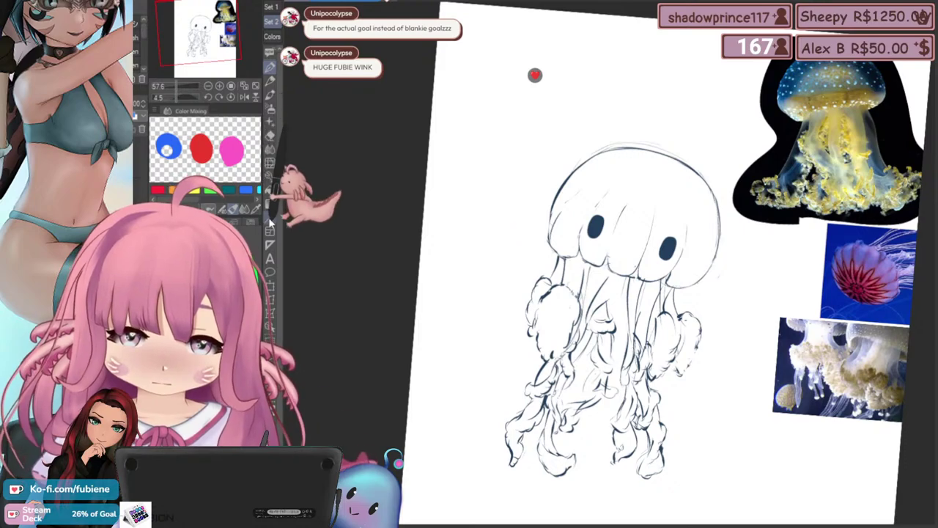
pyautogui.click(272, 167)
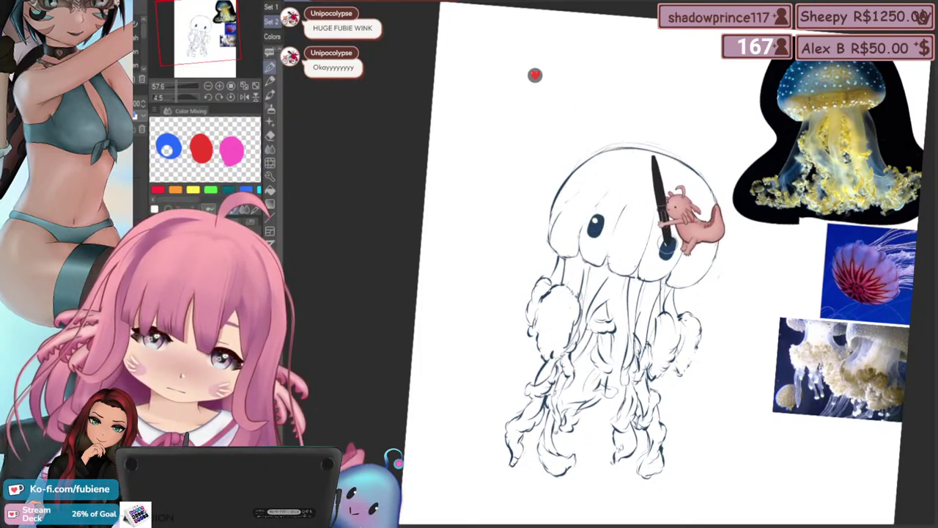
# Nudge the bell and highlighted eyes slightly with Liquify, checking their balance in normal and mirrored views
pyautogui.press('h')
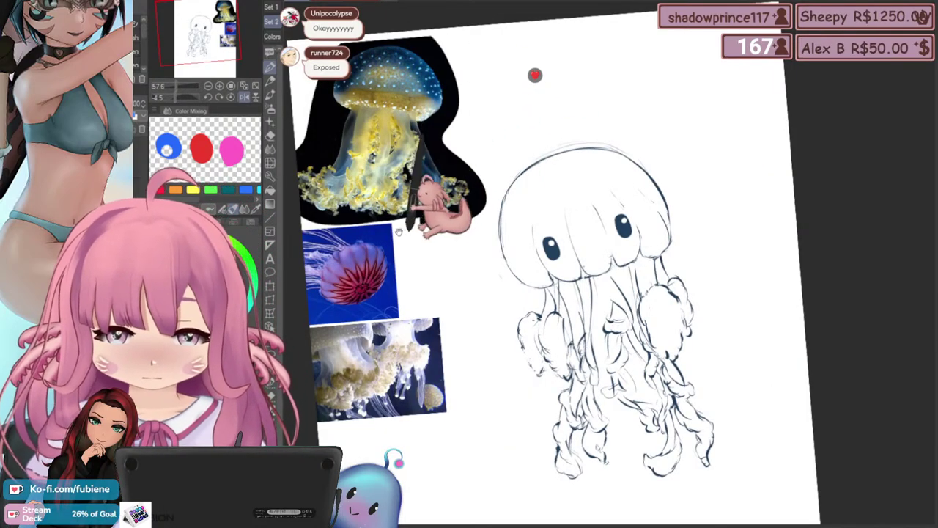
pyautogui.moveTo(398, 232); pyautogui.dragTo(401, 212)
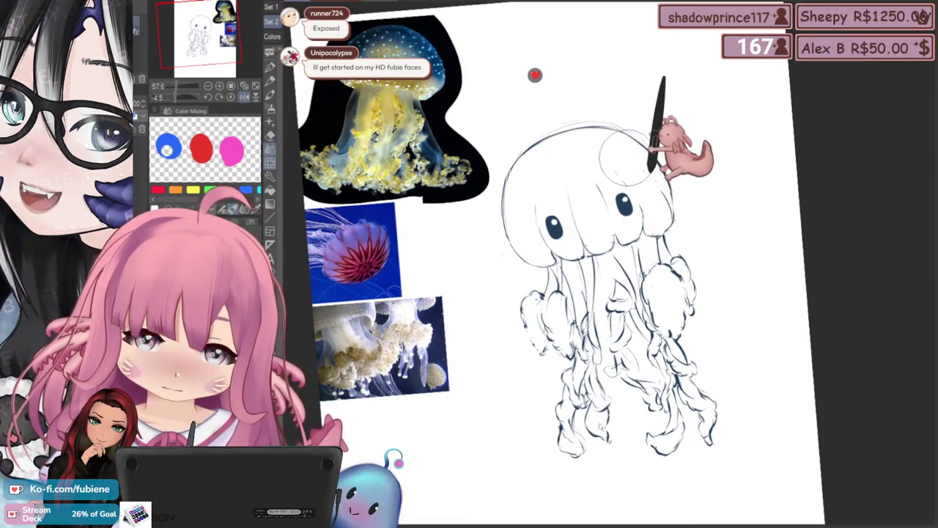
pyautogui.press('h')
pyautogui.moveTo(534, 148)
pyautogui.mouseDown()
pyautogui.moveTo(506, 149)
pyautogui.moveTo(517, 115)
pyautogui.mouseUp()
pyautogui.press('h')
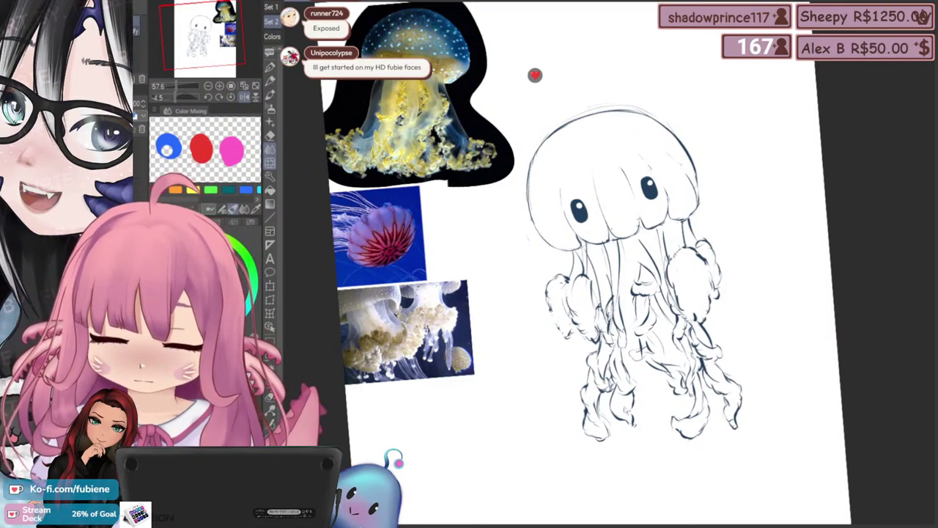
# Draw a small V-shaped mouth between the jellyfish's eyes with the Pen tool
pyautogui.moveTo(586, 239); pyautogui.dragTo(569, 285)
pyautogui.click(270, 67)
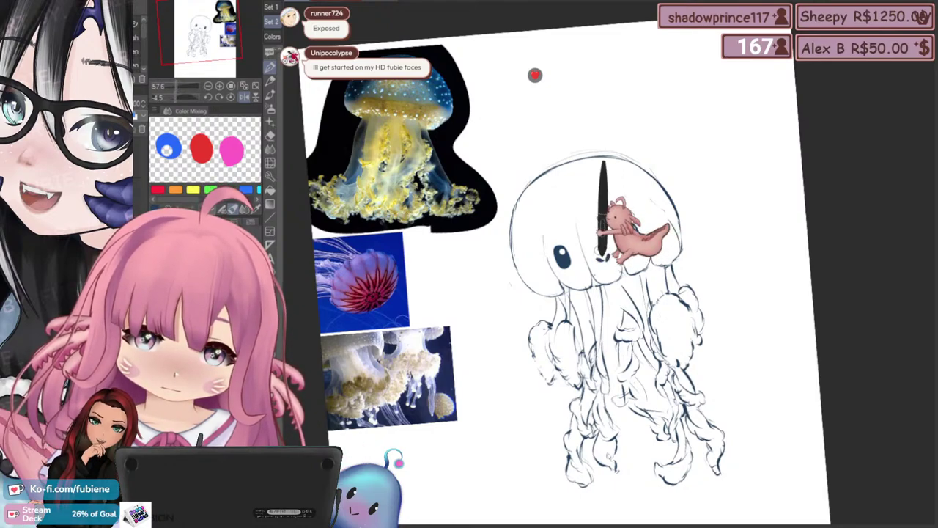
pyautogui.press('h')
pyautogui.moveTo(555, 263); pyautogui.dragTo(486, 249)
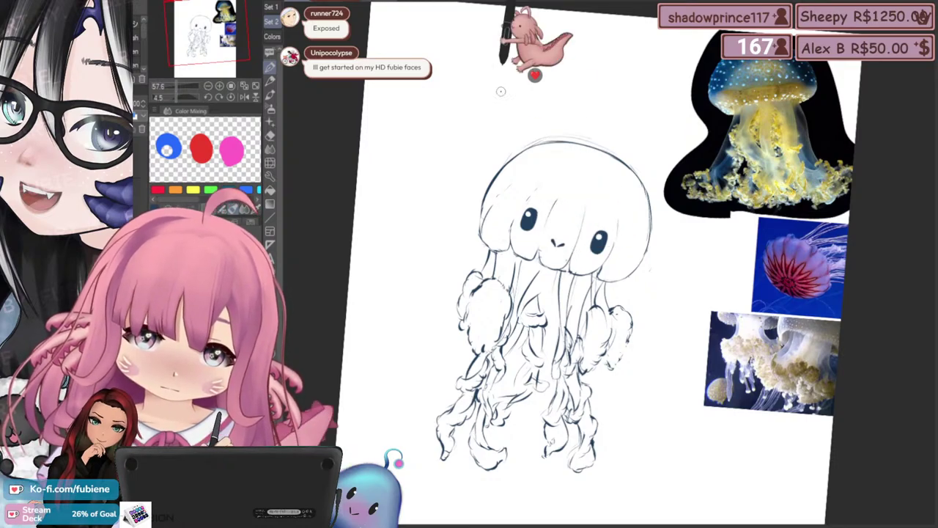
pyautogui.moveTo(468, 280); pyautogui.dragTo(456, 260)
pyautogui.moveTo(466, 326); pyautogui.dragTo(467, 351)
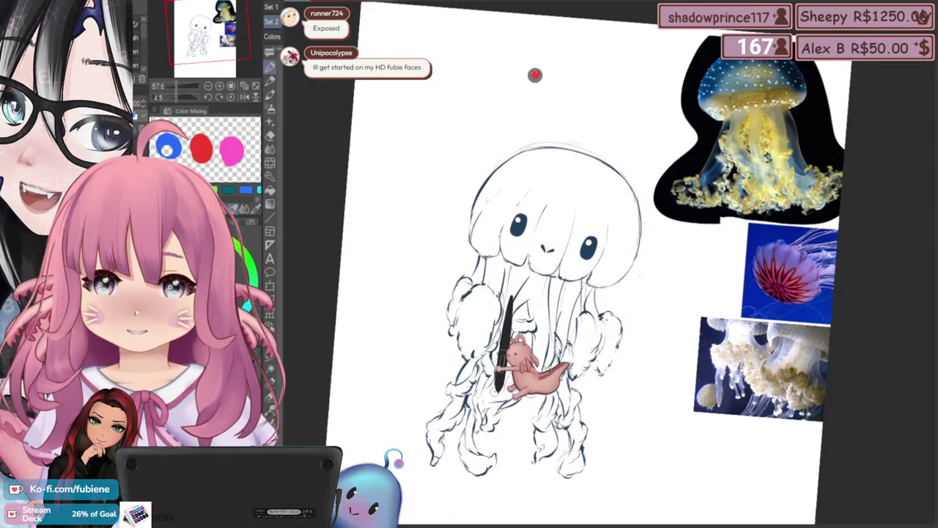
pyautogui.moveTo(507, 405); pyautogui.dragTo(502, 380)
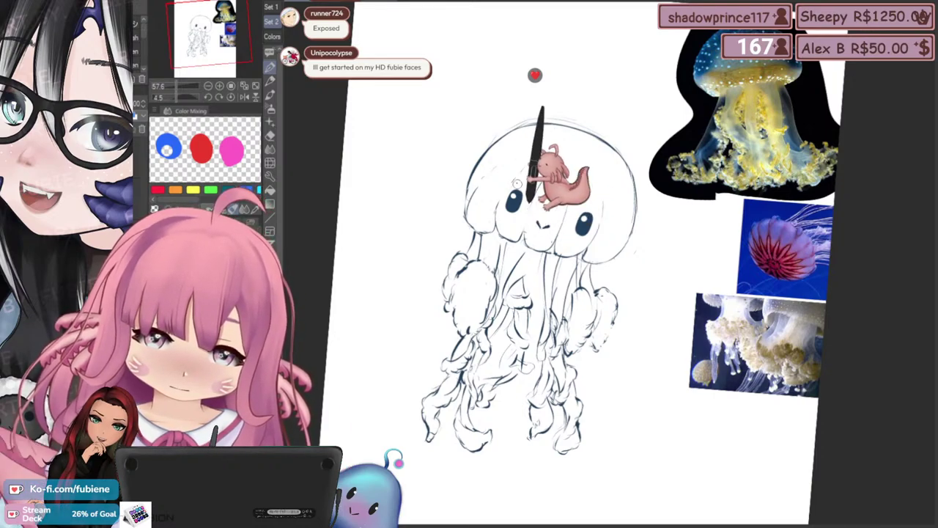
pyautogui.moveTo(440, 284); pyautogui.dragTo(442, 262)
# Try a cap with a round pom-pom on the jellyfish's head and undo its strokes
pyautogui.press('h')
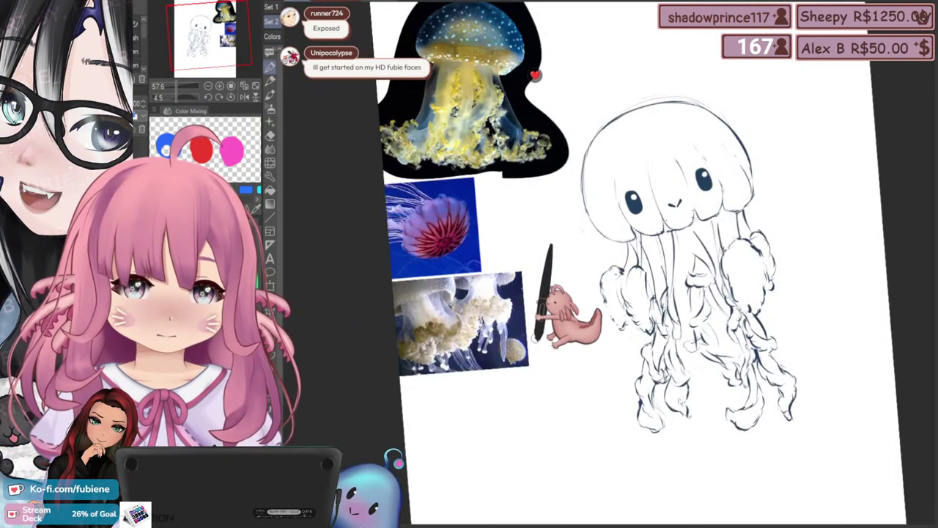
pyautogui.hotkey('ctrl', 'z')
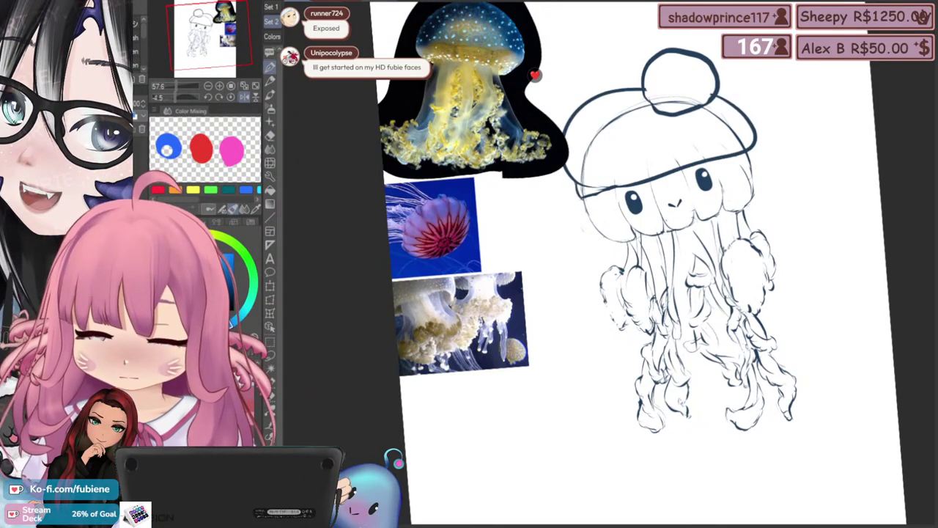
pyautogui.press('h')
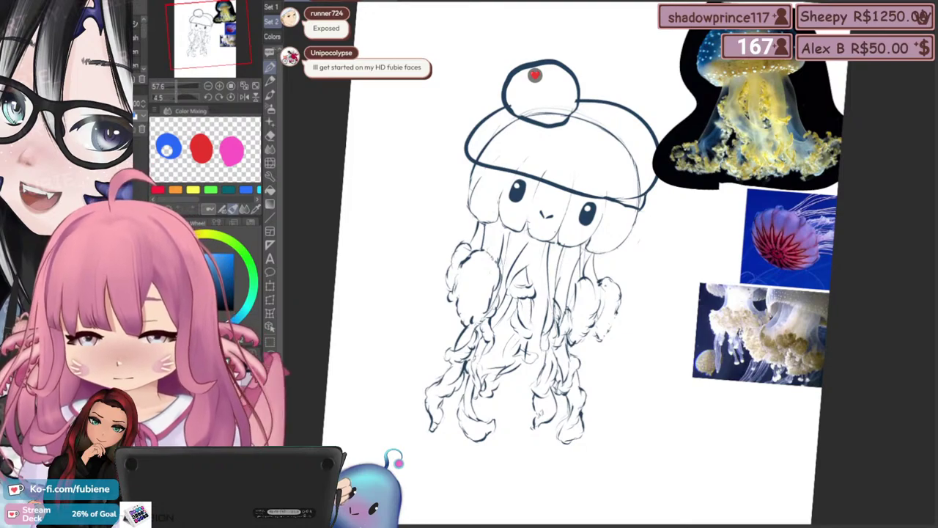
pyautogui.hotkey('ctrl', 'z')
pyautogui.hotkey('ctrl', 'z')
pyautogui.hotkey('ctrl', 'z')
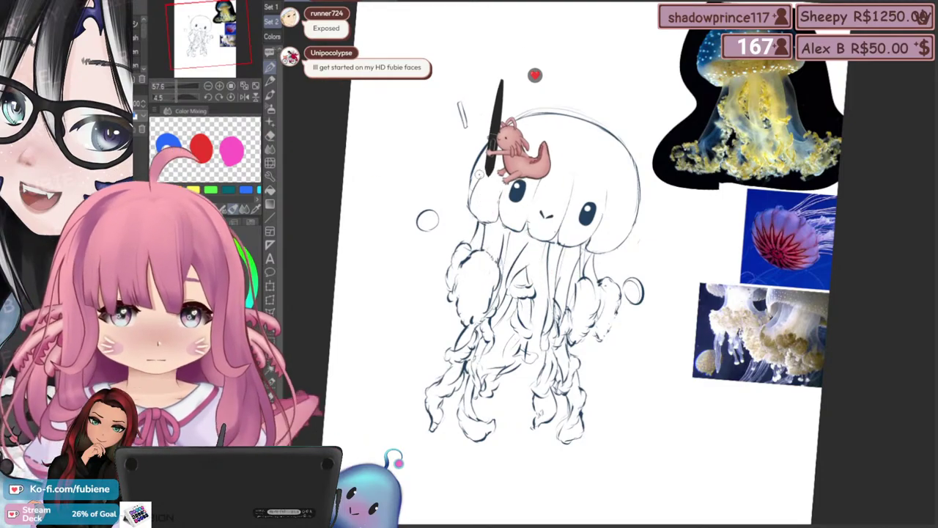
# Show the game screenshot over the sketch, examine both characters' faces and outfits up close, and hide it again
pyautogui.moveTo(405, 288); pyautogui.dragTo(401, 273)
pyautogui.moveTo(467, 304); pyautogui.dragTo(461, 319)
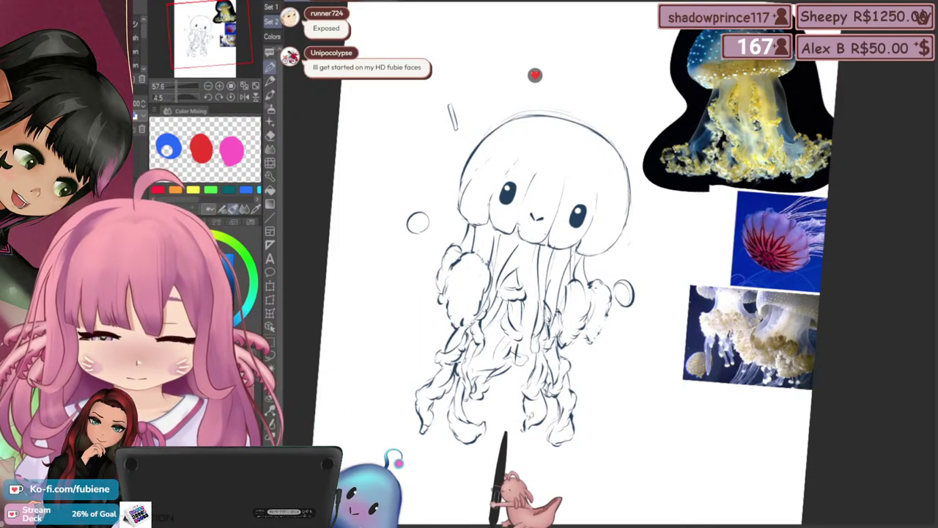
pyautogui.scroll(-2, 486, 239)
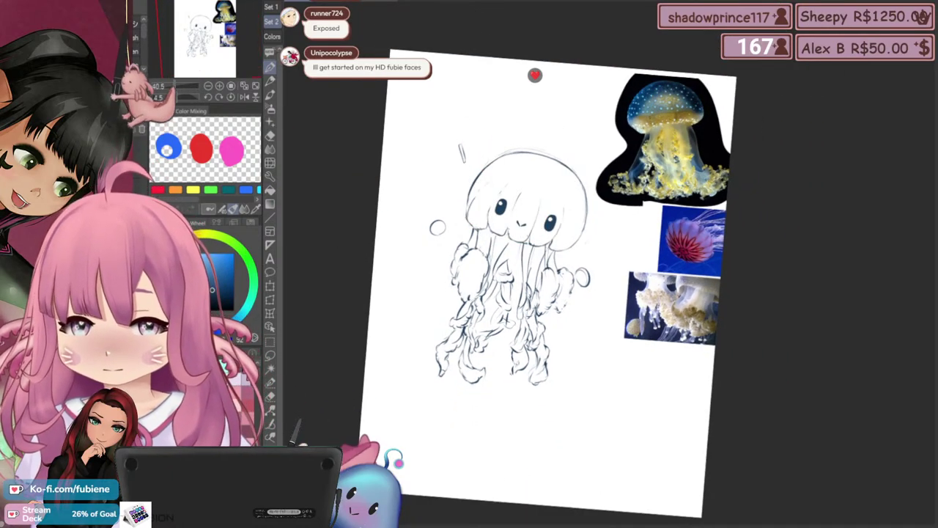
pyautogui.click(220, 98)
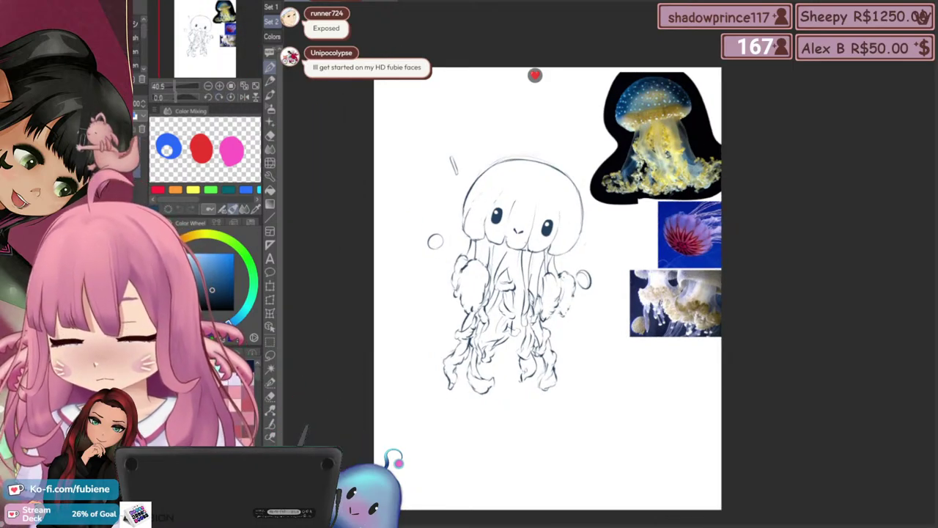
pyautogui.click(80, 149)
pyautogui.scroll(2, 543, 256)
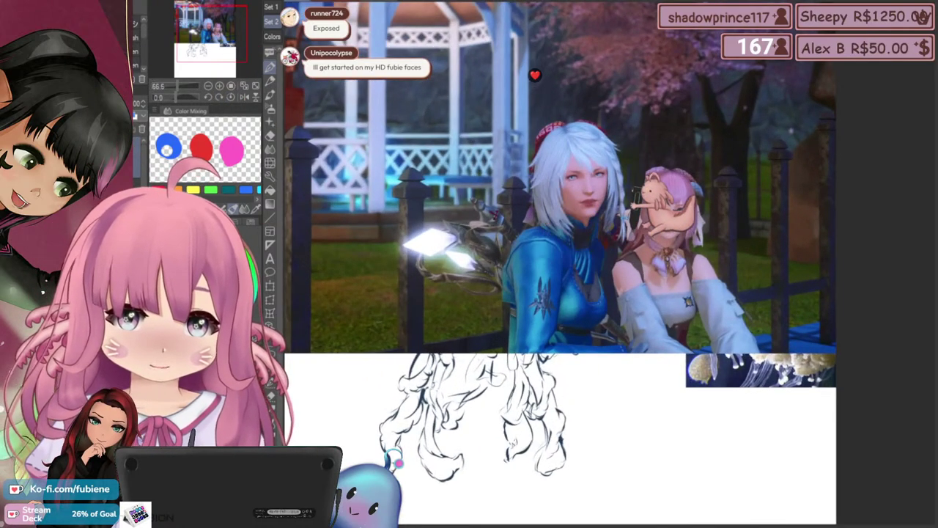
pyautogui.scroll(5, 630, 198)
pyautogui.scroll(-1, 597, 132)
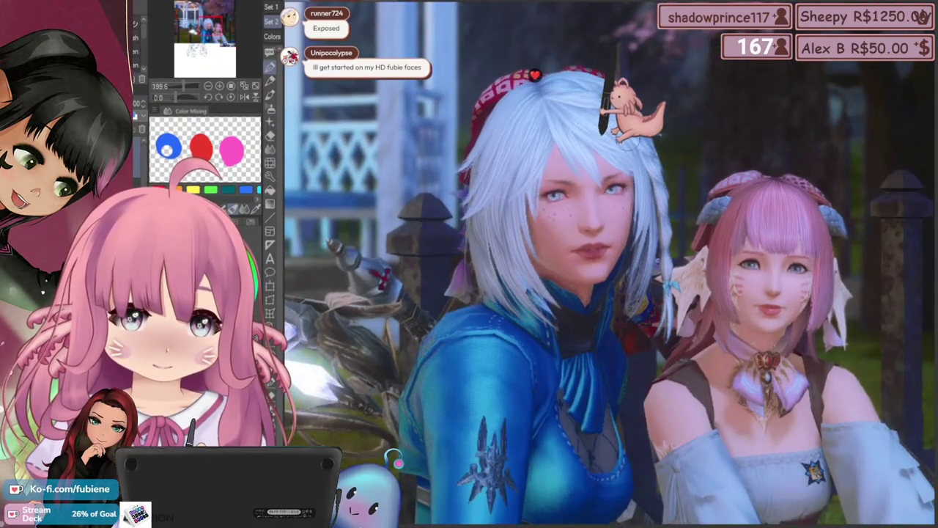
pyautogui.scroll(-3, 589, 165)
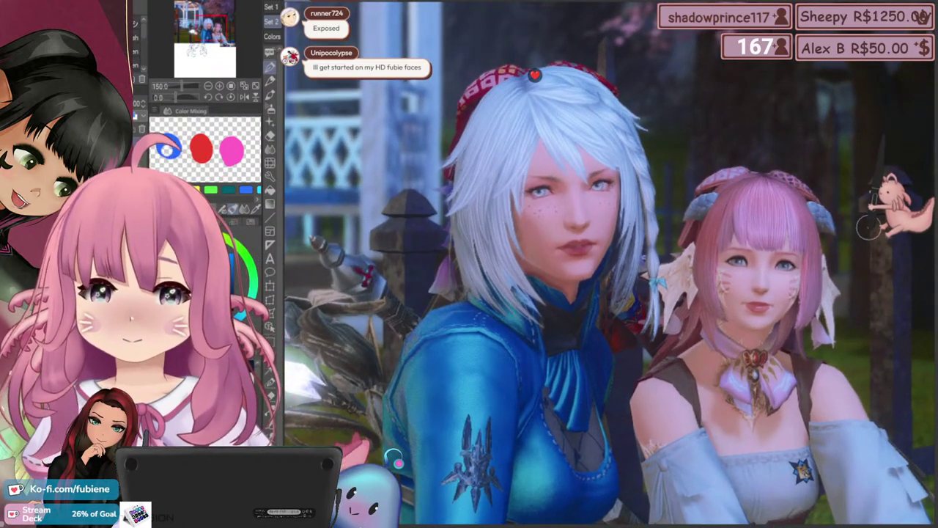
pyautogui.scroll(3, 590, 165)
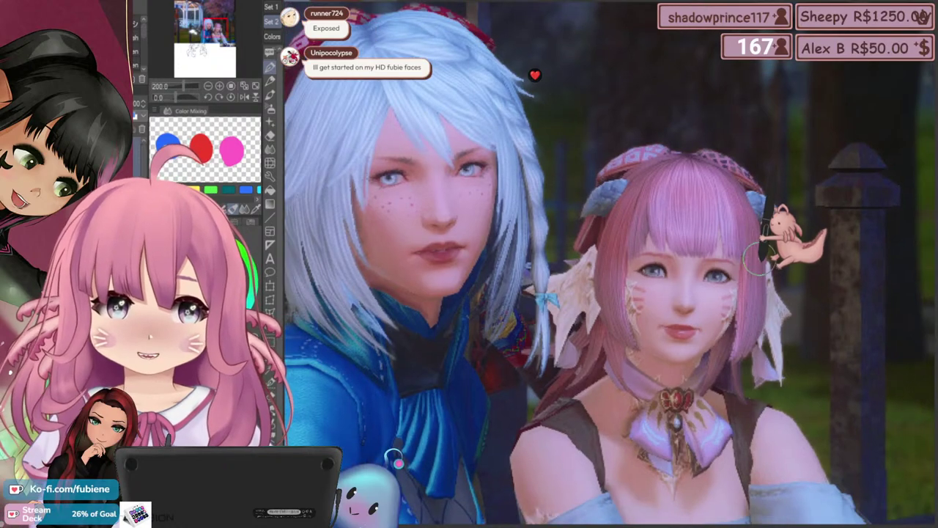
pyautogui.scroll(-2, 759, 258)
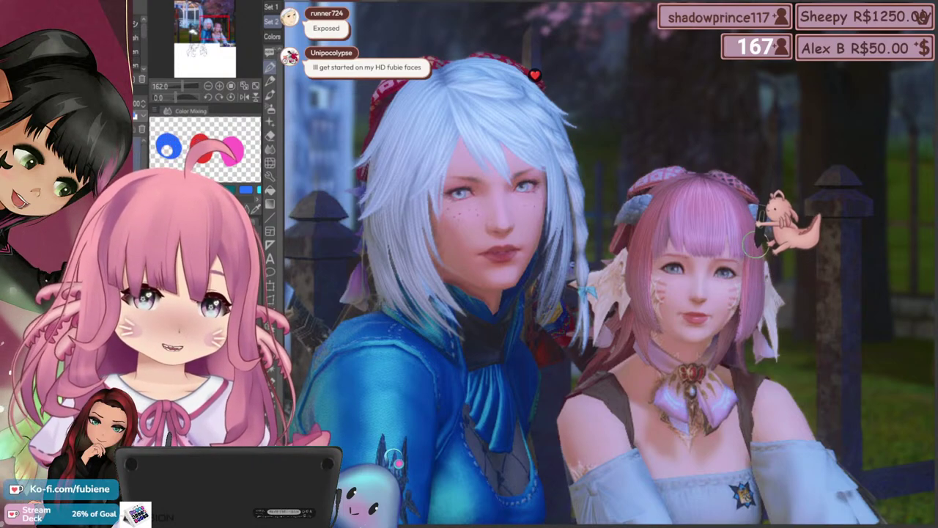
pyautogui.scroll(-2, 720, 219)
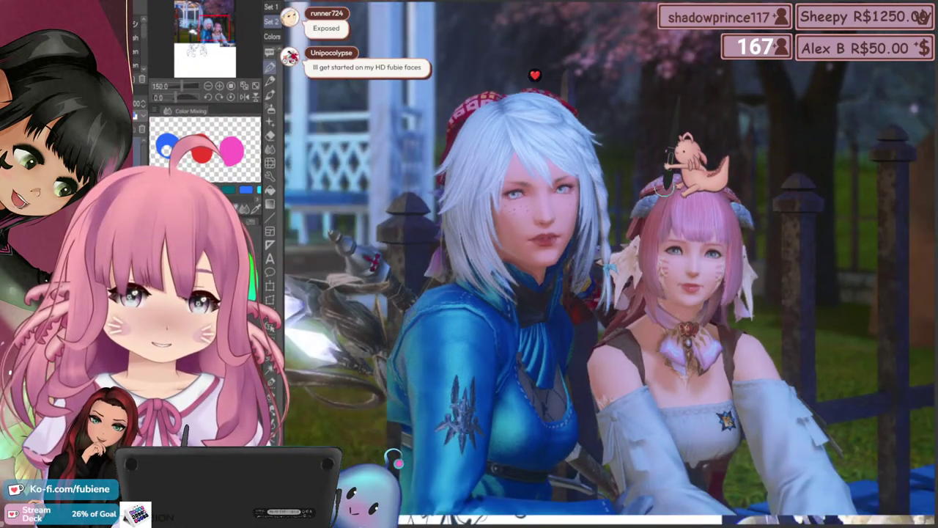
pyautogui.scroll(1, 506, 126)
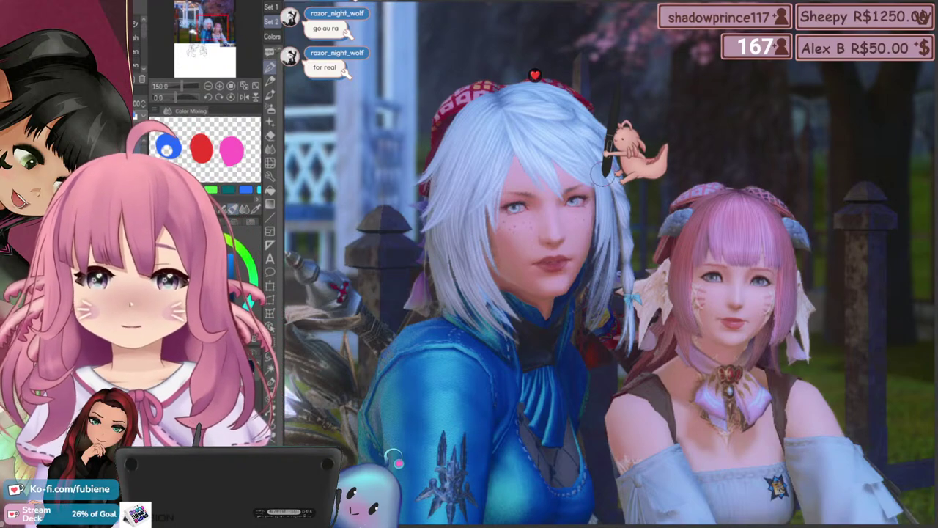
pyautogui.scroll(-5, 643, 192)
pyautogui.scroll(4, 639, 180)
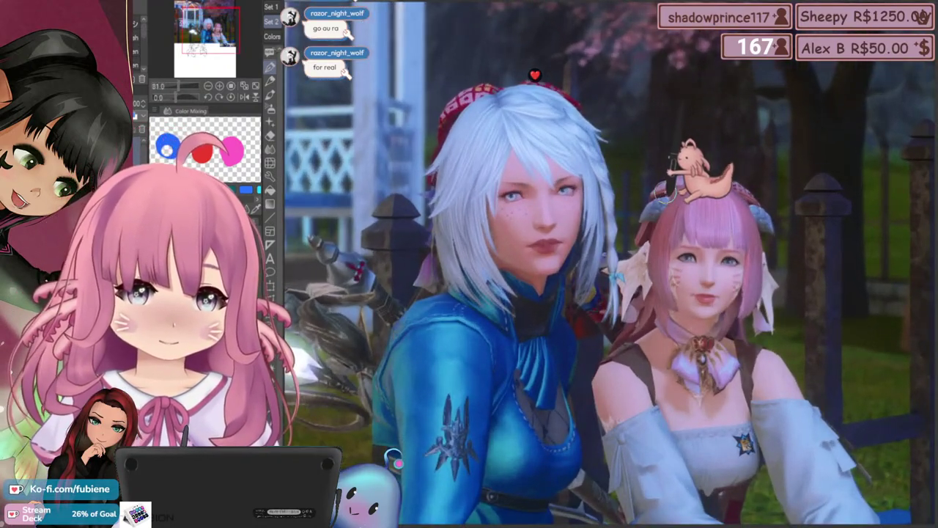
pyautogui.scroll(3, 669, 150)
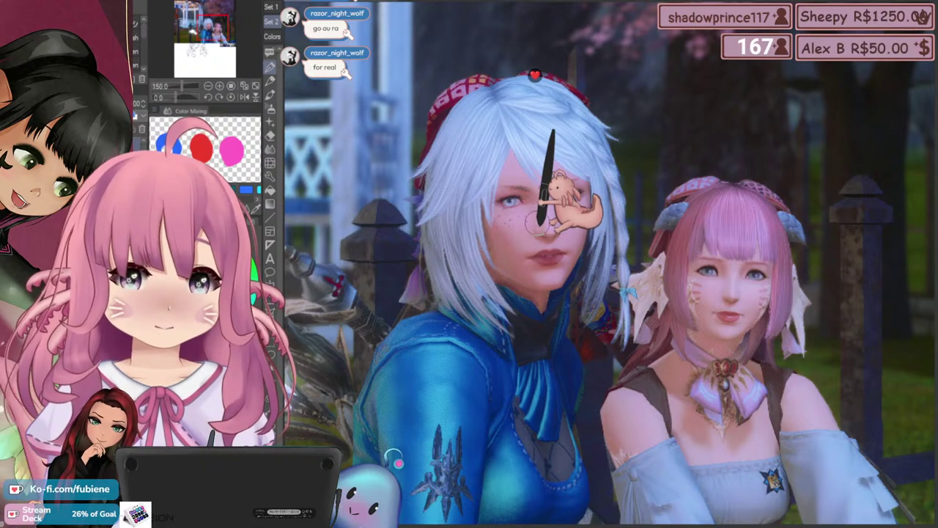
pyautogui.scroll(-5, 593, 212)
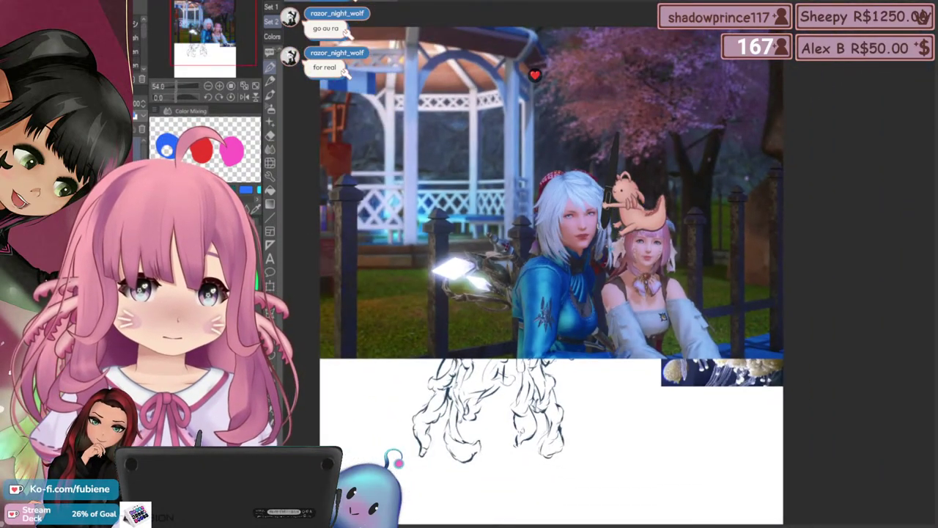
pyautogui.scroll(3, 586, 213)
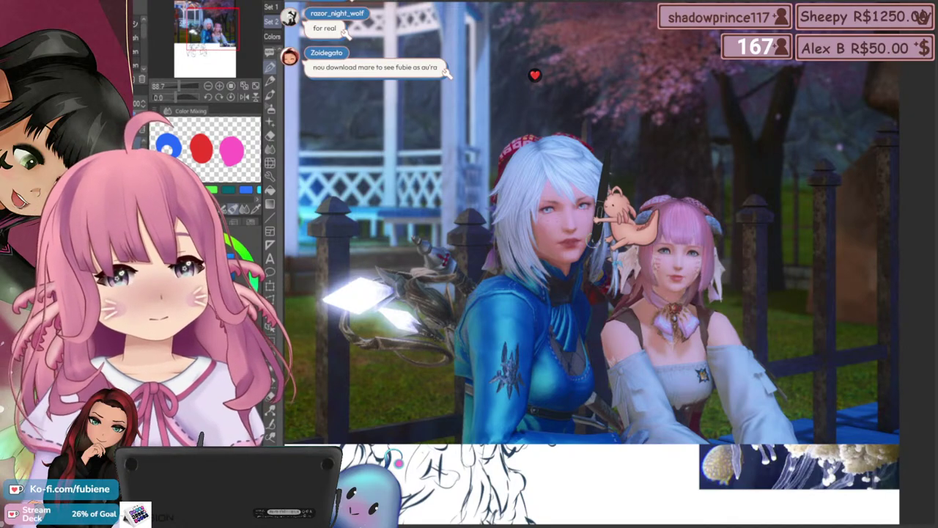
pyautogui.scroll(-3, 608, 227)
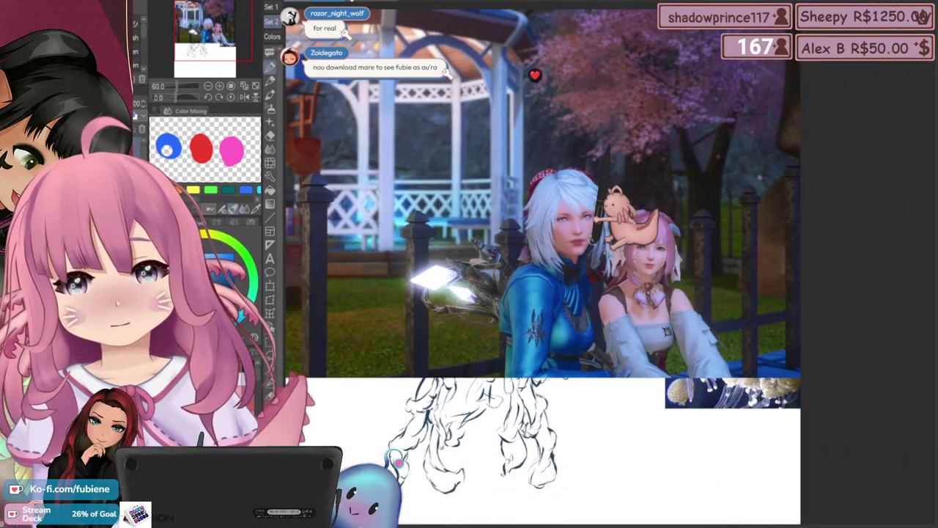
pyautogui.scroll(-2, 605, 238)
pyautogui.scroll(3, 605, 242)
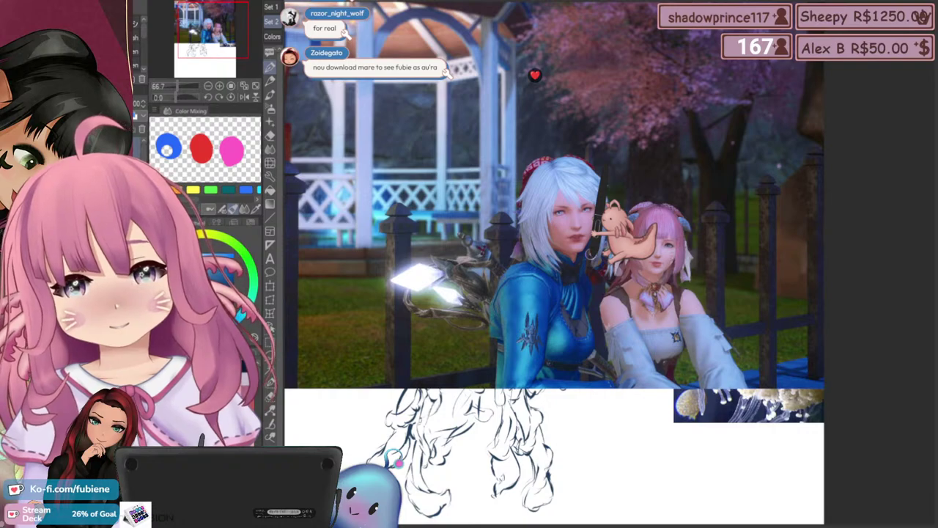
pyautogui.scroll(3, 557, 264)
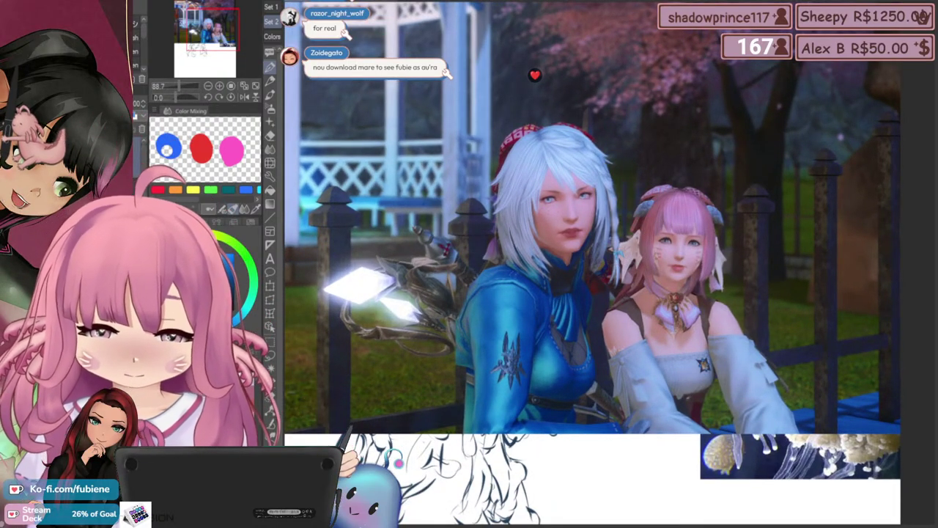
pyautogui.click(4, 158)
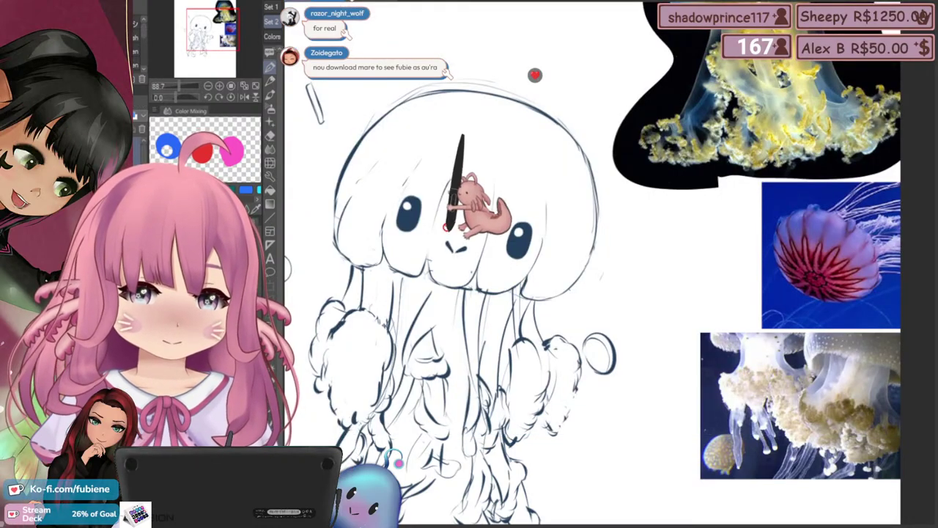
# Examine the whole jellyfish sketch beside its reference photos, from the full page to a closer view
pyautogui.scroll(-8, 429, 236)
pyautogui.scroll(-1, 489, 231)
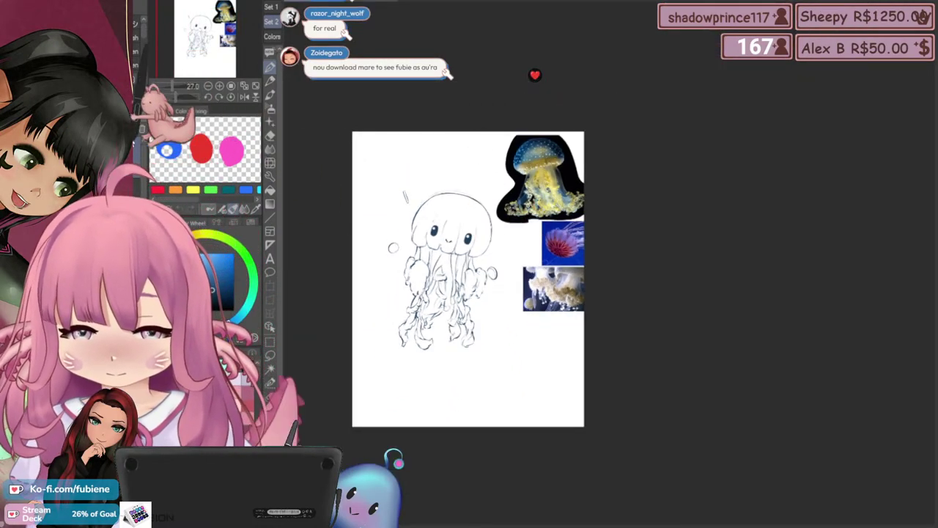
pyautogui.scroll(-2, 480, 246)
pyautogui.scroll(5, 432, 228)
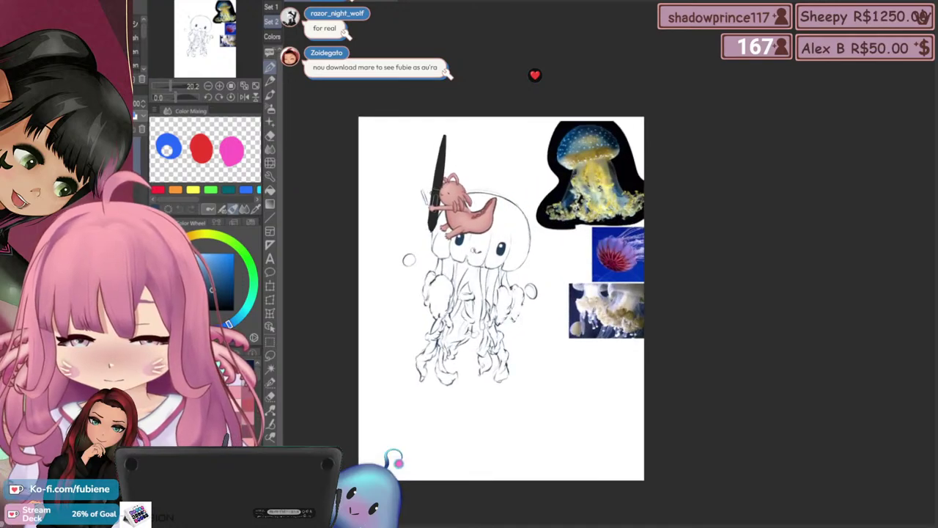
pyautogui.scroll(1, 407, 267)
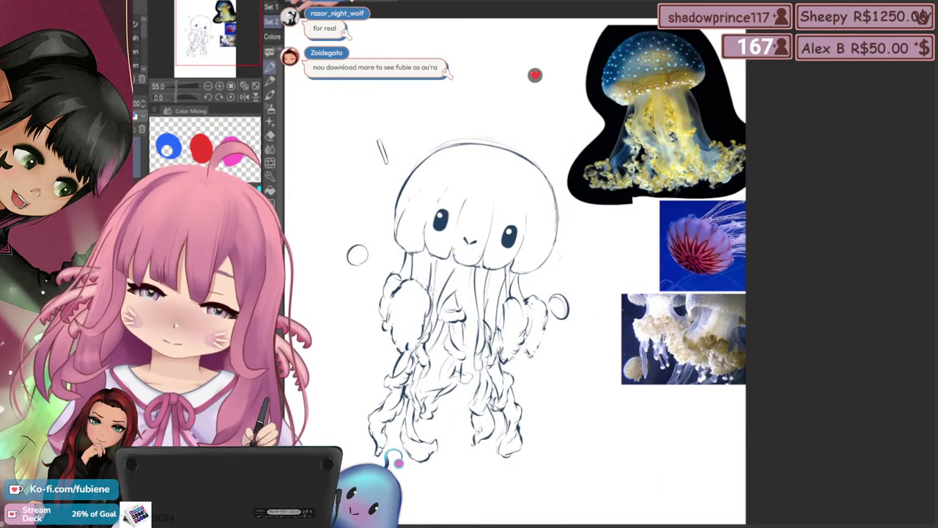
pyautogui.scroll(-1, 373, 243)
pyautogui.scroll(1, 359, 277)
pyautogui.moveTo(348, 313)
pyautogui.mouseDown()
pyautogui.moveTo(400, 308)
pyautogui.moveTo(387, 295)
pyautogui.mouseUp()
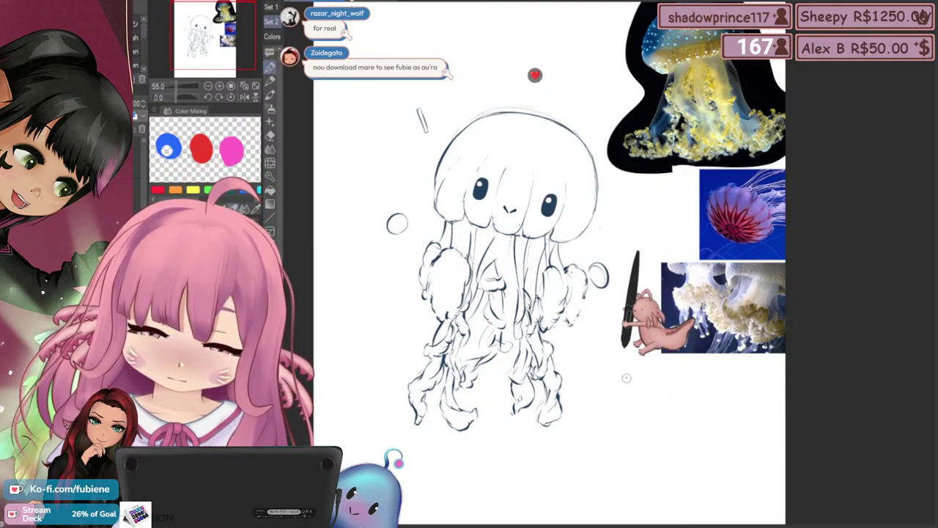
# Sketch the outline of a forked coral branch with long curved lines rising beside the jellyfish's tentacles, below the reference photos
pyautogui.moveTo(613, 422); pyautogui.dragTo(609, 438)
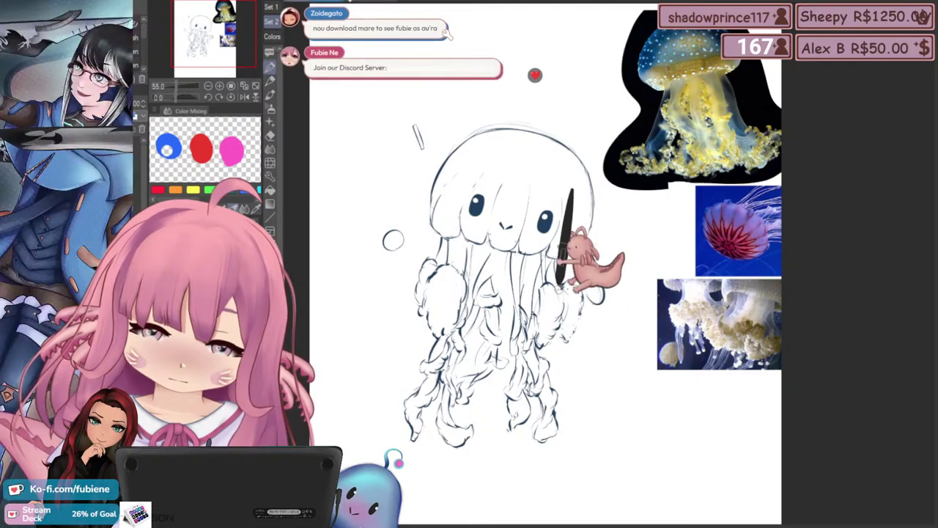
pyautogui.moveTo(619, 395); pyautogui.dragTo(608, 463)
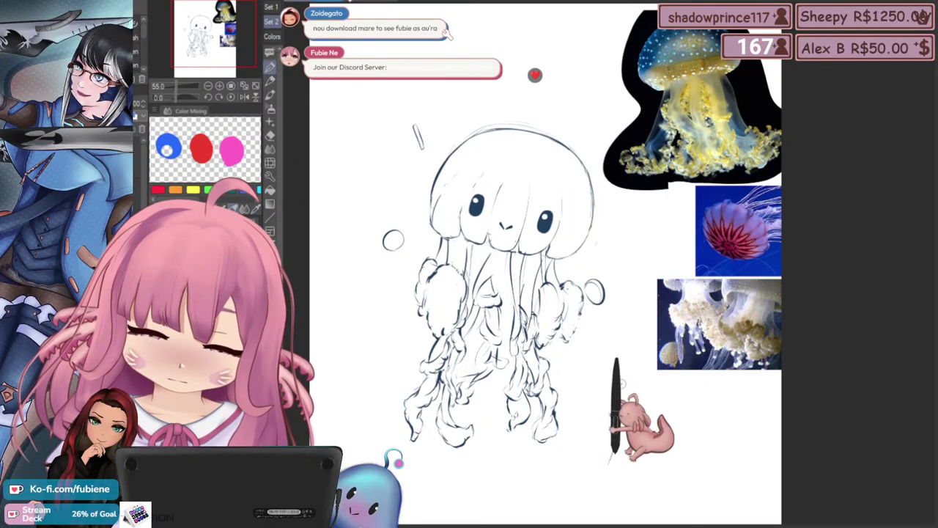
pyautogui.moveTo(637, 361); pyautogui.dragTo(628, 453)
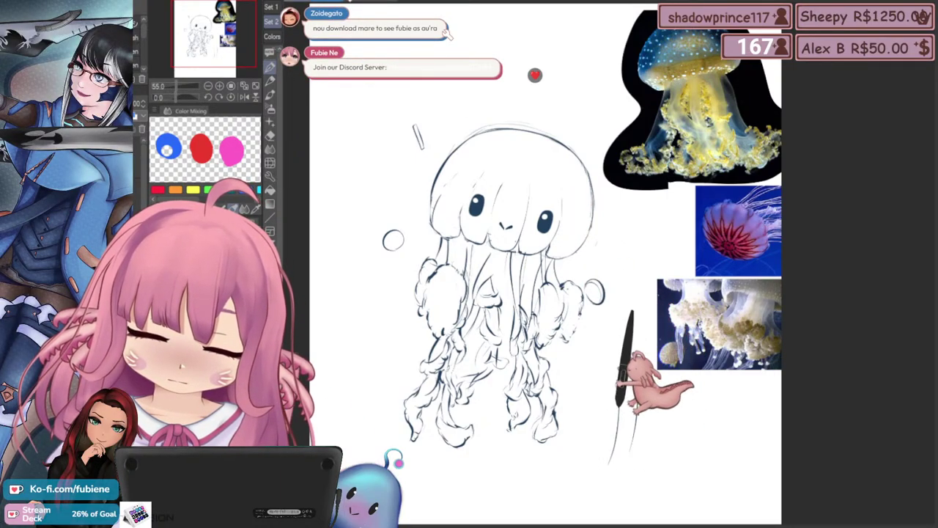
pyautogui.moveTo(583, 341); pyautogui.dragTo(620, 346)
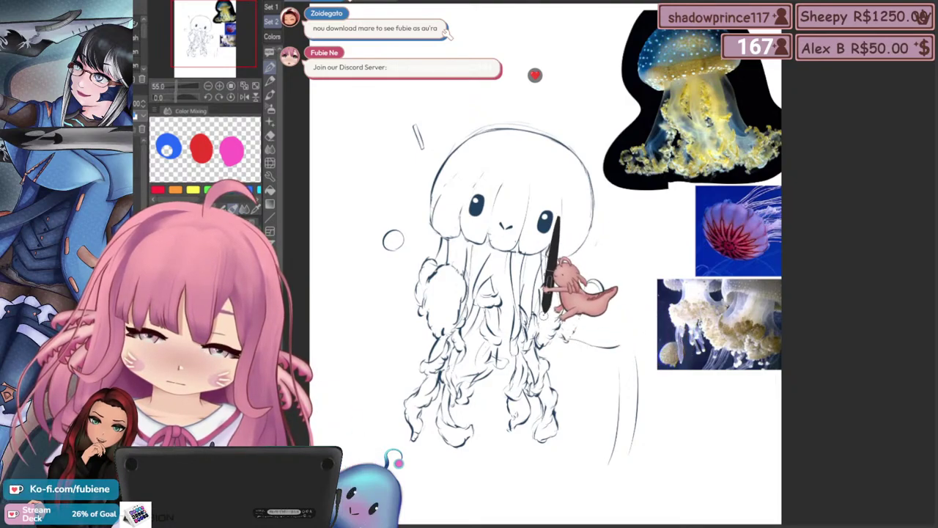
pyautogui.moveTo(548, 348); pyautogui.dragTo(617, 378)
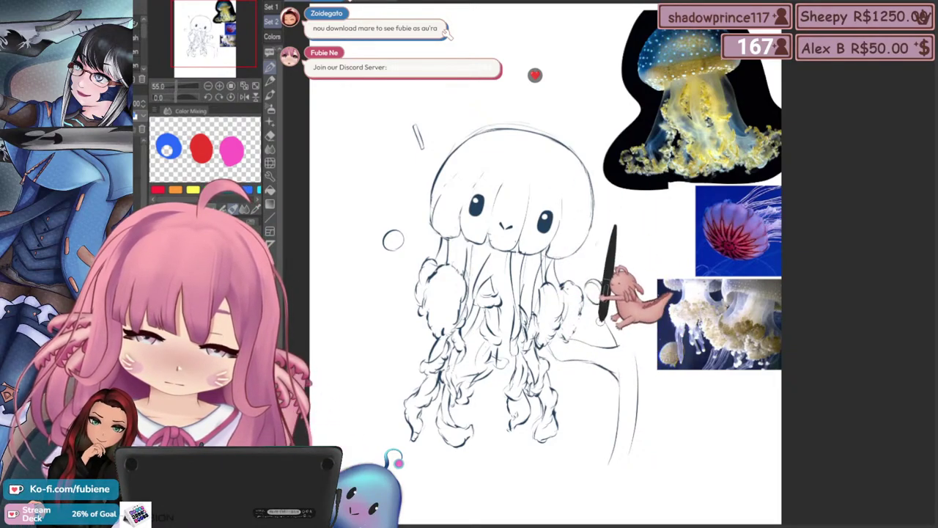
pyautogui.moveTo(619, 346); pyautogui.dragTo(598, 251)
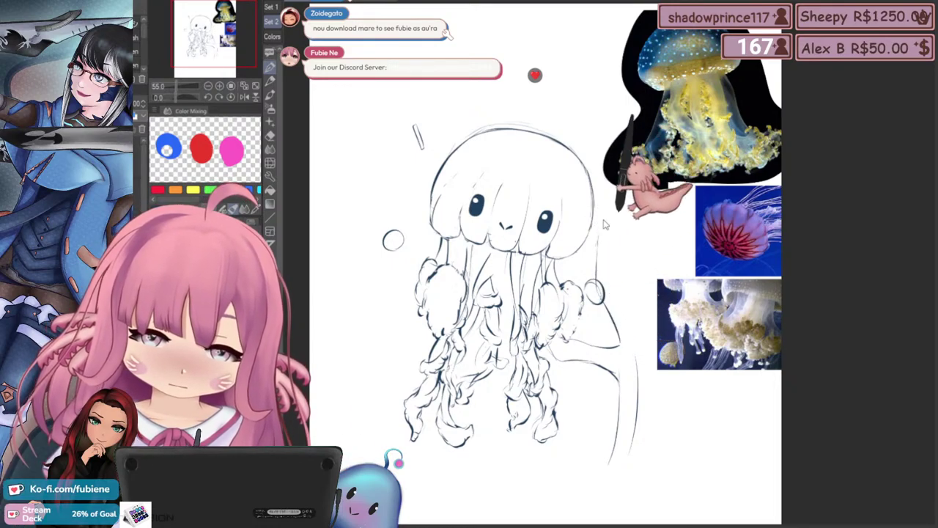
pyautogui.moveTo(598, 238)
pyautogui.mouseDown()
pyautogui.moveTo(623, 199)
pyautogui.moveTo(624, 236)
pyautogui.mouseUp()
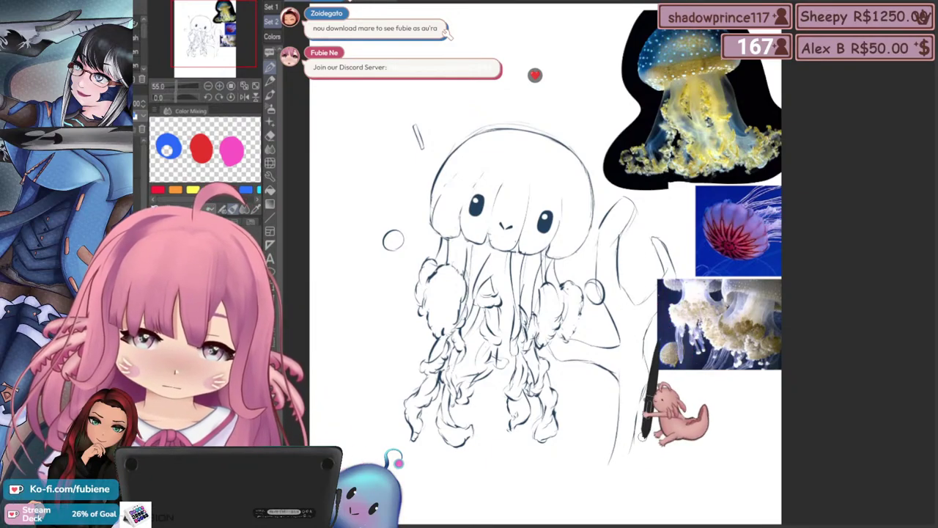
# Transform the coral branch sketch, try it mirrored, restore its orientation, and rotate it clockwise away from the jellyfish
pyautogui.scroll(2, 636, 304)
pyautogui.scroll(-3, 665, 392)
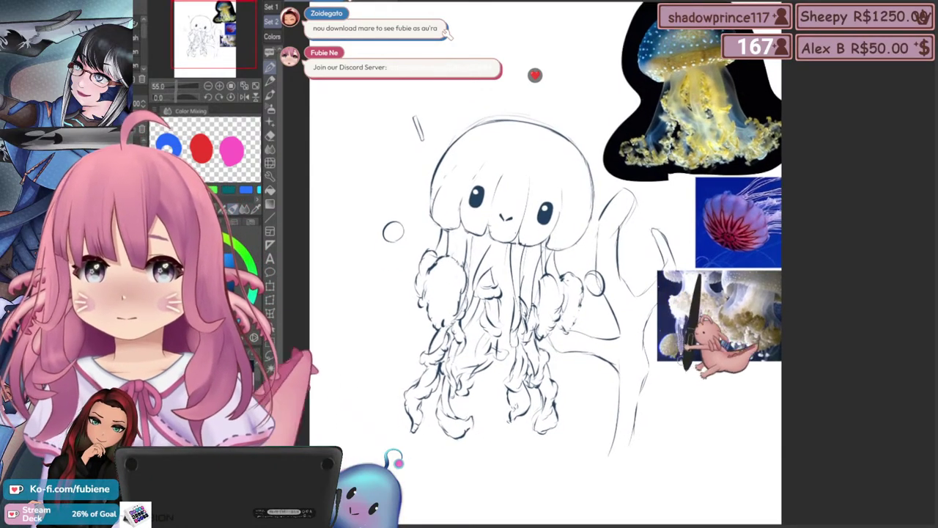
pyautogui.moveTo(686, 369); pyautogui.dragTo(680, 389)
pyautogui.moveTo(541, 269); pyautogui.dragTo(531, 253)
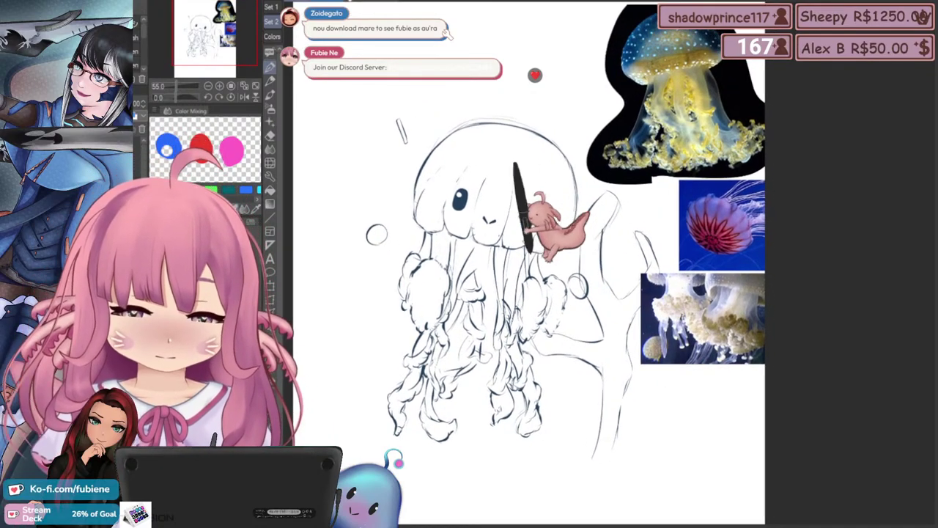
pyautogui.click(270, 286)
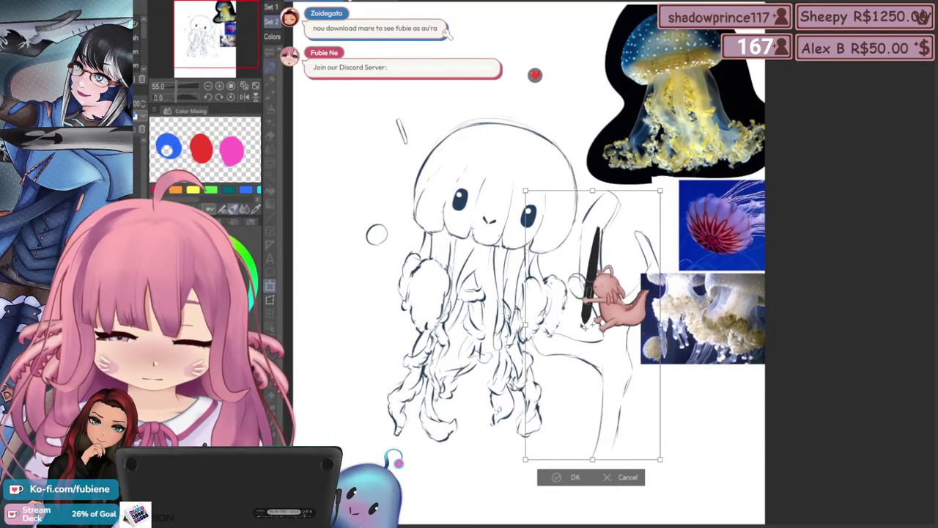
pyautogui.press('h')
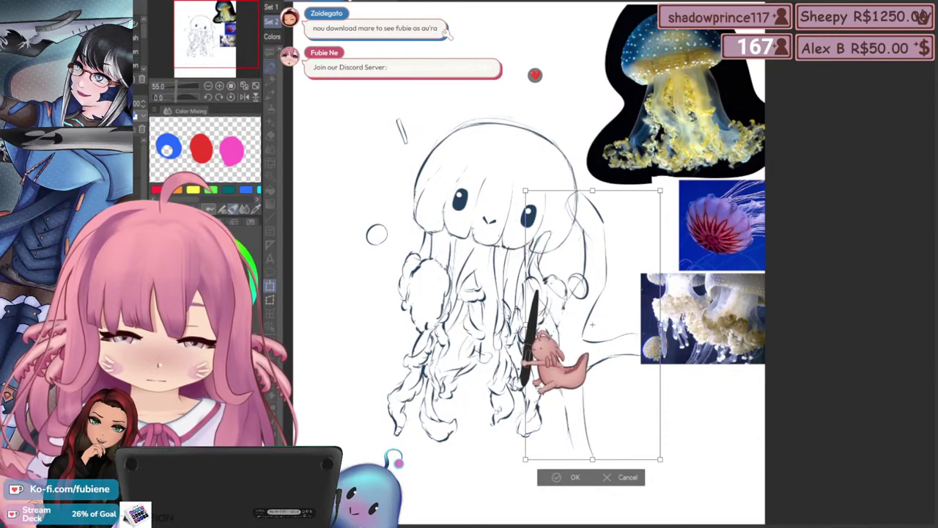
pyautogui.press('h')
pyautogui.moveTo(544, 369)
pyautogui.mouseDown()
pyautogui.moveTo(321, 340)
pyautogui.moveTo(318, 349)
pyautogui.moveTo(537, 389)
pyautogui.moveTo(553, 373)
pyautogui.mouseUp()
pyautogui.moveTo(444, 337); pyautogui.dragTo(449, 287)
pyautogui.moveTo(548, 401); pyautogui.dragTo(556, 415)
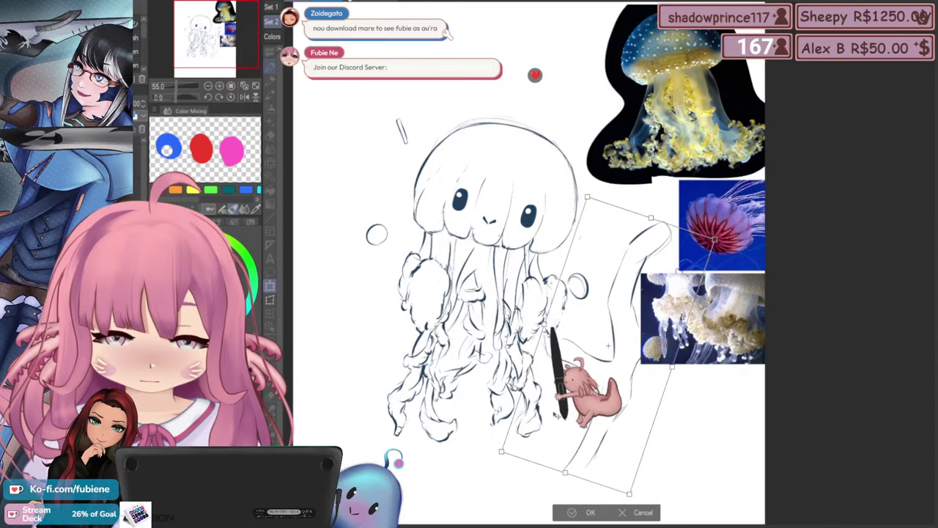
# Tilt the coral branch further, reshape its lower corners and upper edge with a free transform, and apply the transformation
pyautogui.moveTo(432, 359); pyautogui.dragTo(434, 337)
pyautogui.moveTo(567, 398); pyautogui.dragTo(552, 394)
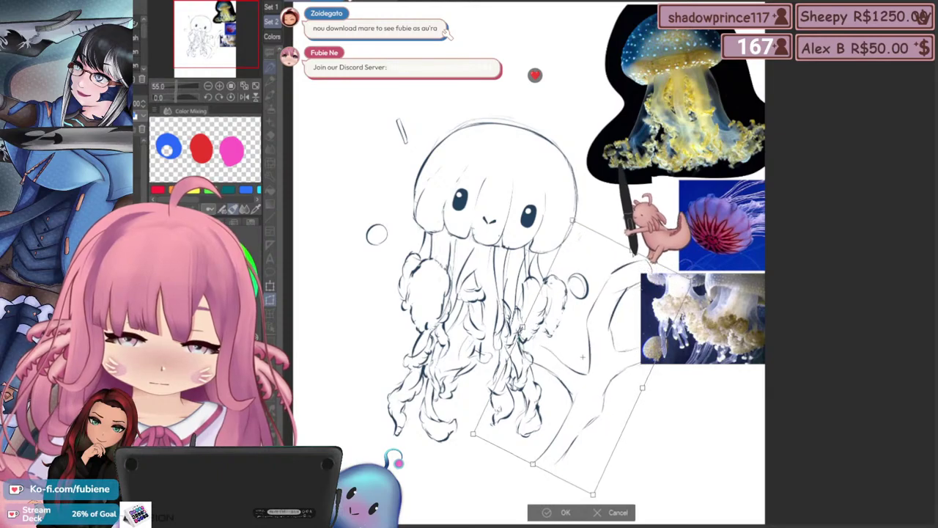
pyautogui.moveTo(634, 253); pyautogui.dragTo(623, 469)
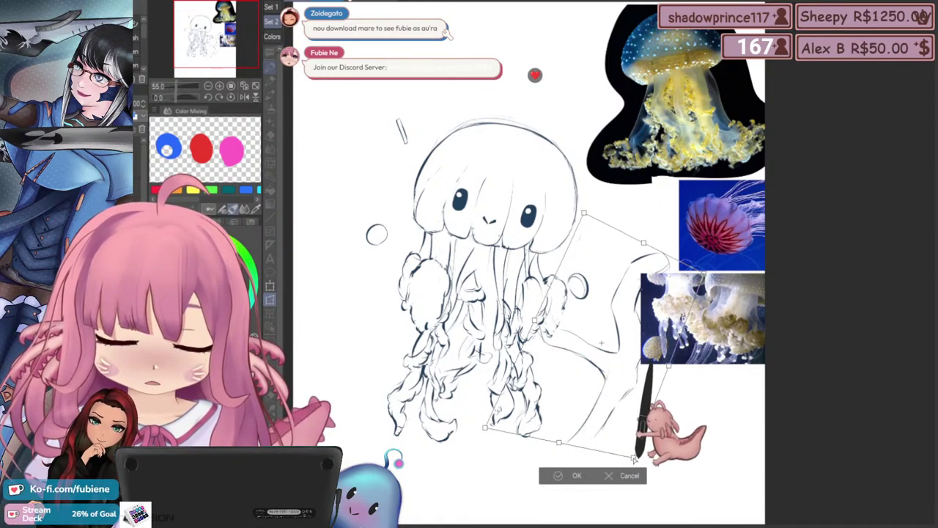
pyautogui.moveTo(597, 342); pyautogui.dragTo(596, 321)
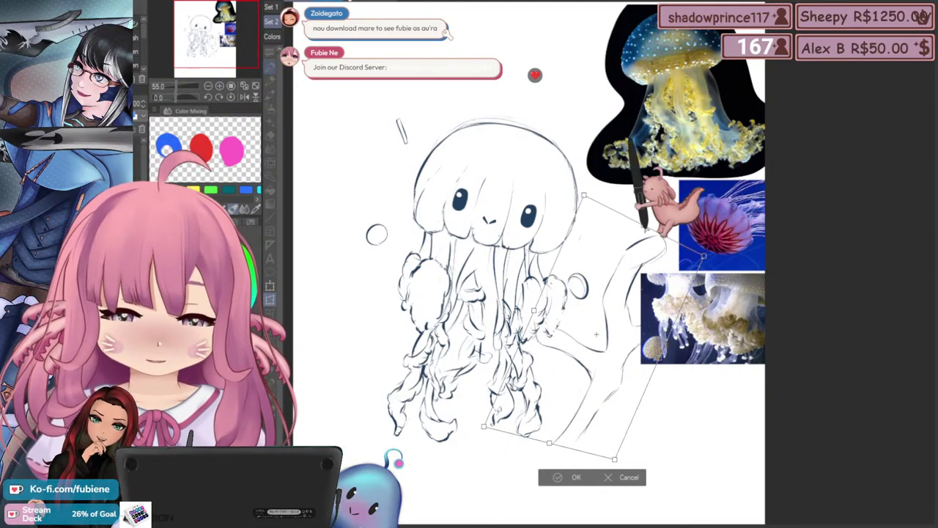
pyautogui.moveTo(644, 241)
pyautogui.mouseDown()
pyautogui.moveTo(643, 209)
pyautogui.moveTo(641, 216)
pyautogui.mouseUp()
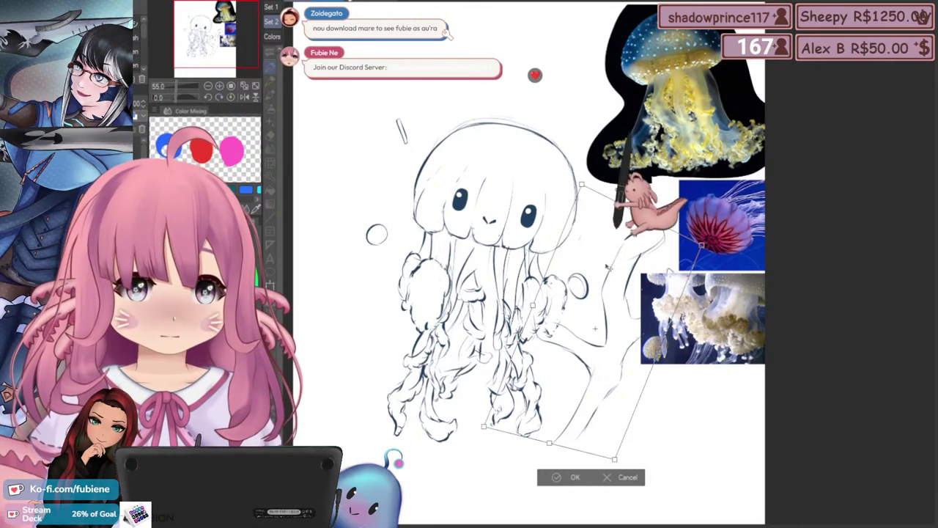
pyautogui.moveTo(504, 291); pyautogui.dragTo(508, 273)
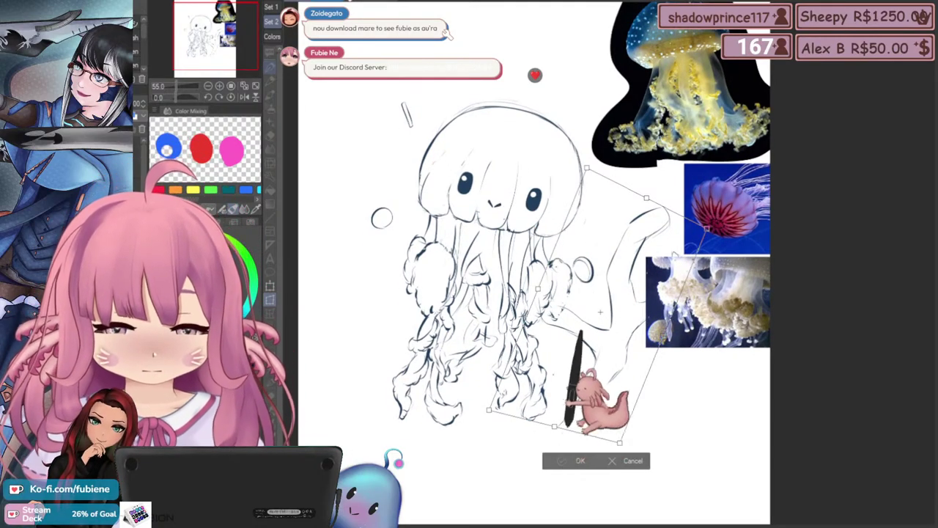
pyautogui.click(564, 461)
pyautogui.click(270, 286)
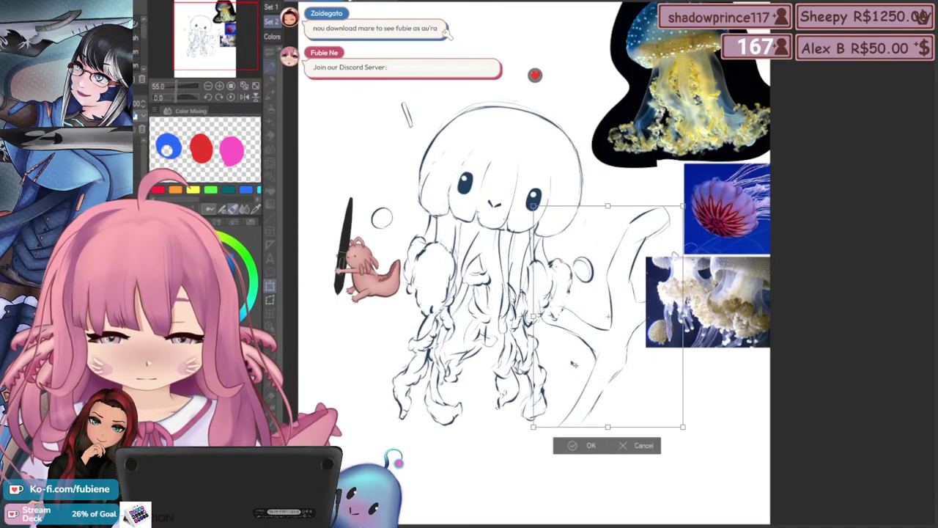
pyautogui.moveTo(572, 389)
pyautogui.mouseDown()
pyautogui.moveTo(567, 435)
pyautogui.moveTo(572, 412)
pyautogui.moveTo(595, 393)
pyautogui.moveTo(579, 379)
pyautogui.mouseUp()
pyautogui.click(644, 435)
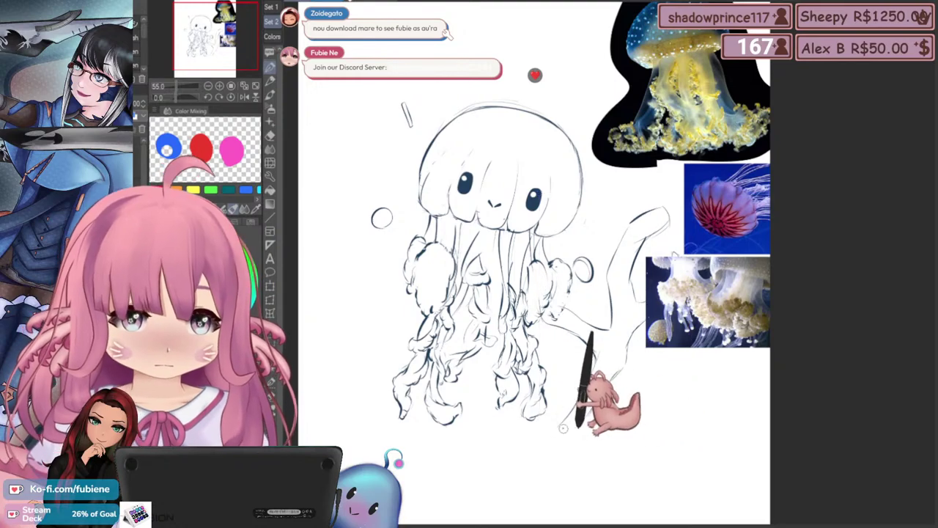
# Sketch a large rounded, uneven outline at the foot of the coral branch, behind the jellyfish's tentacle tips
pyautogui.moveTo(404, 274); pyautogui.dragTo(429, 219)
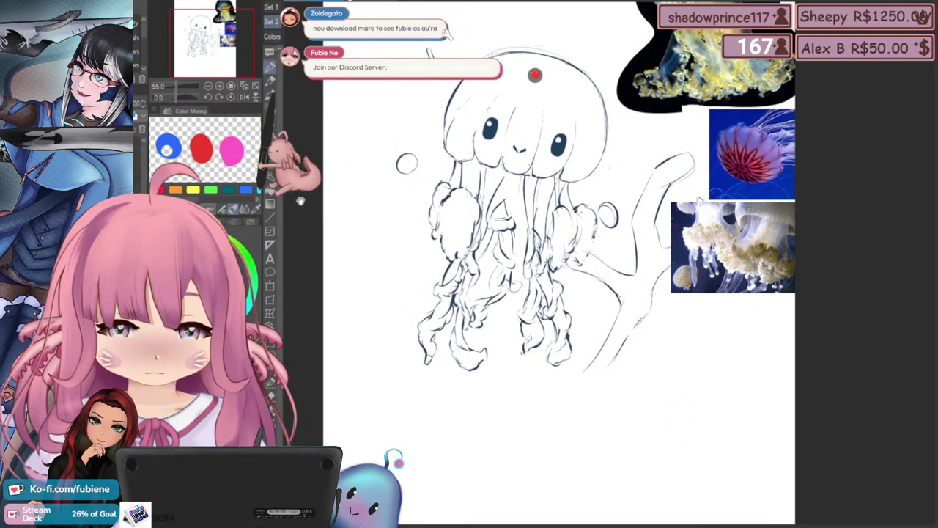
pyautogui.moveTo(300, 200); pyautogui.dragTo(368, 247)
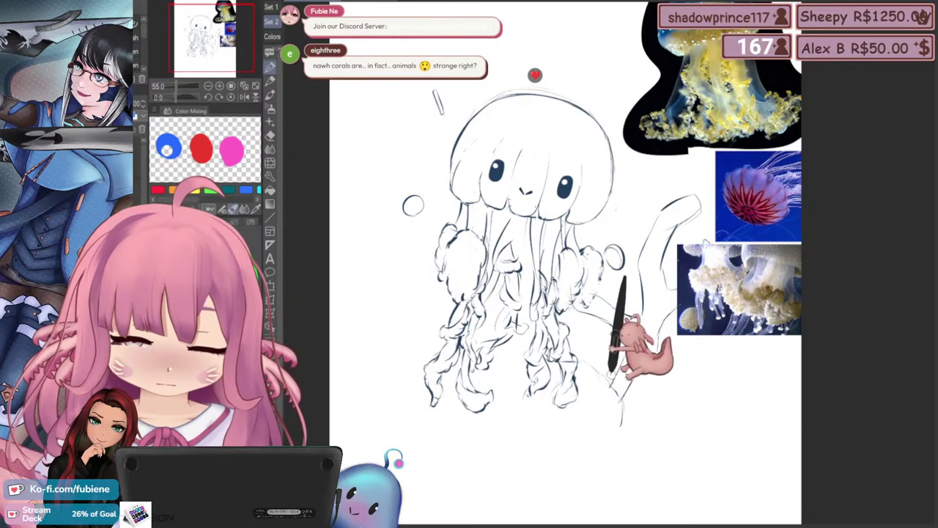
pyautogui.moveTo(549, 370)
pyautogui.mouseDown()
pyautogui.moveTo(535, 368)
pyautogui.moveTo(575, 378)
pyautogui.mouseUp()
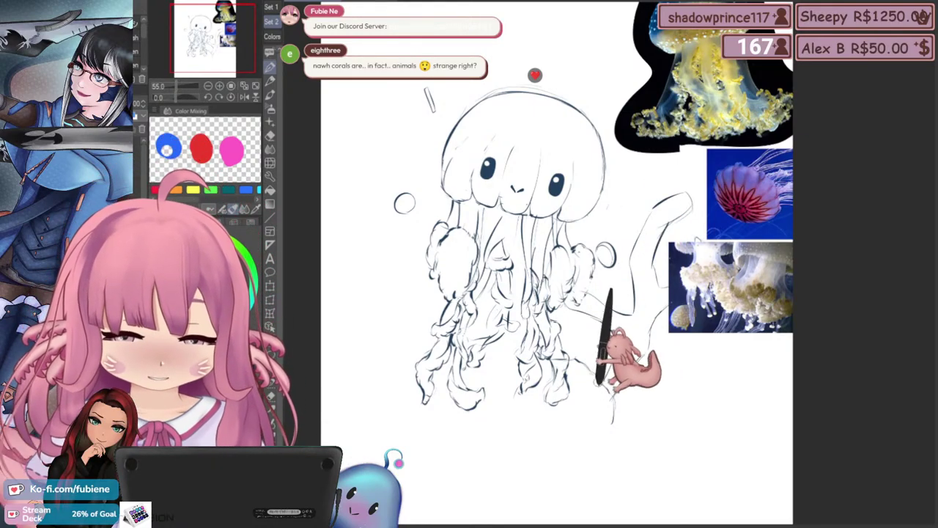
pyautogui.moveTo(635, 404); pyautogui.dragTo(628, 386)
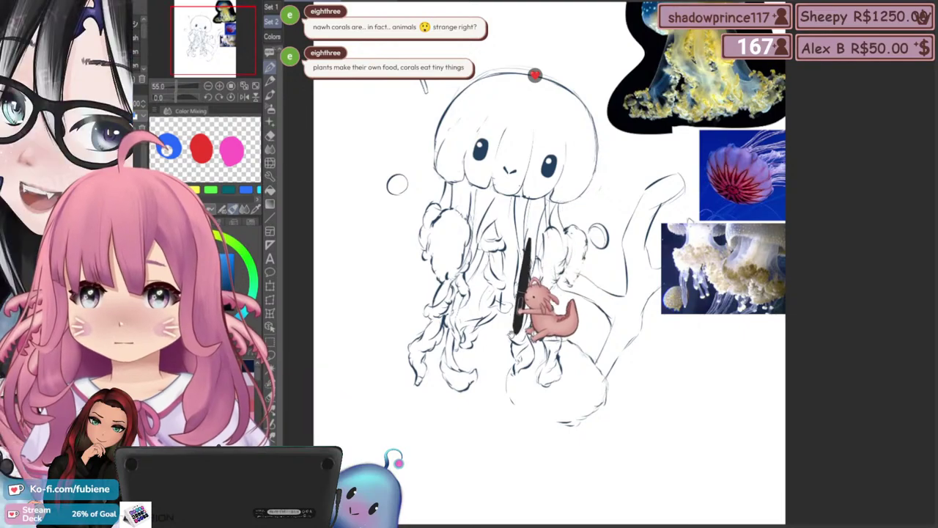
pyautogui.moveTo(515, 336); pyautogui.dragTo(485, 321)
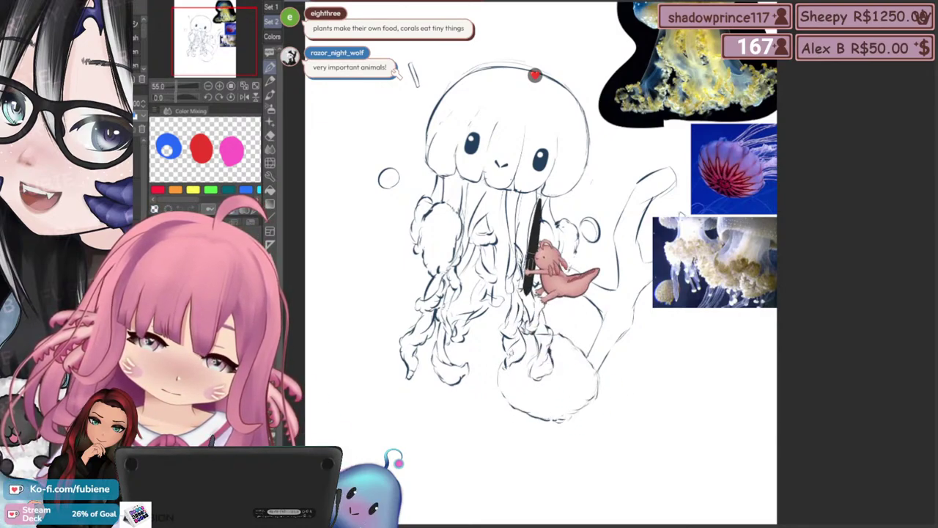
pyautogui.moveTo(514, 328); pyautogui.dragTo(499, 354)
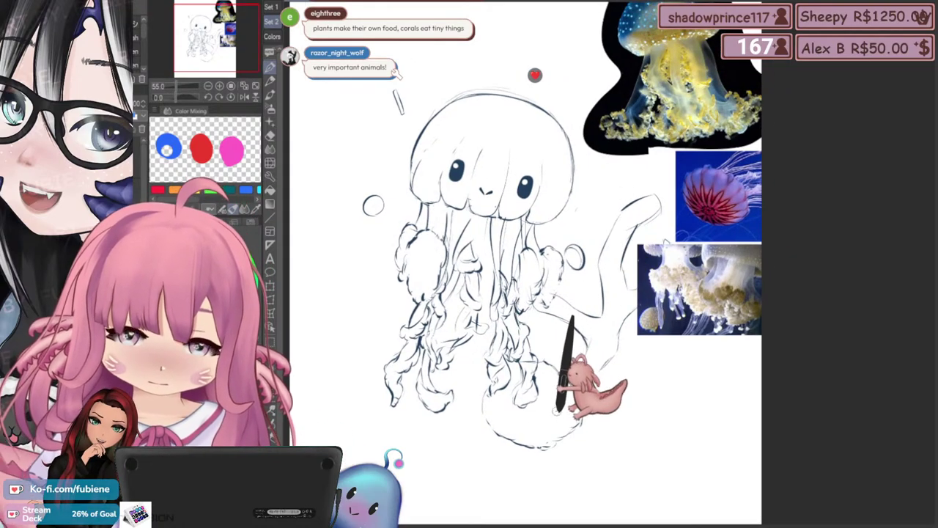
pyautogui.moveTo(544, 404); pyautogui.dragTo(568, 399)
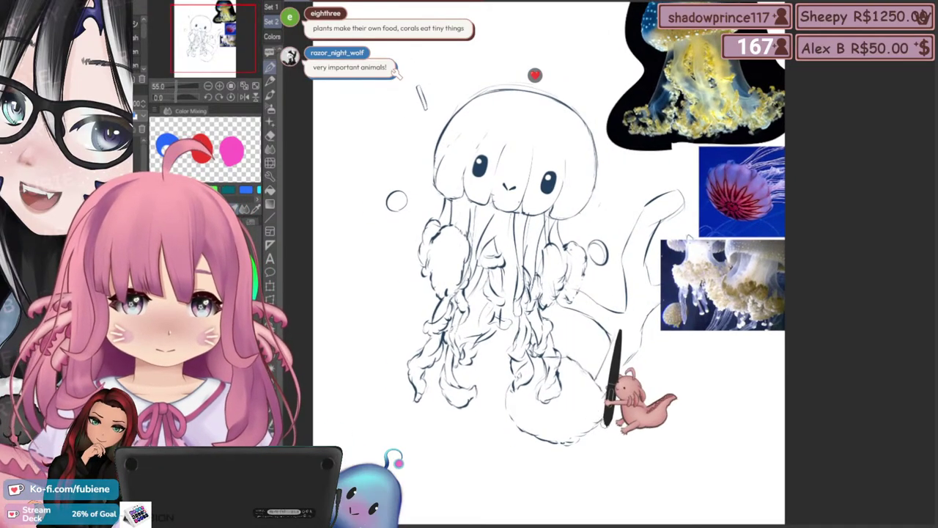
pyautogui.moveTo(511, 360); pyautogui.dragTo(501, 340)
pyautogui.moveTo(610, 405)
pyautogui.mouseDown()
pyautogui.moveTo(584, 424)
pyautogui.moveTo(597, 428)
pyautogui.mouseUp()
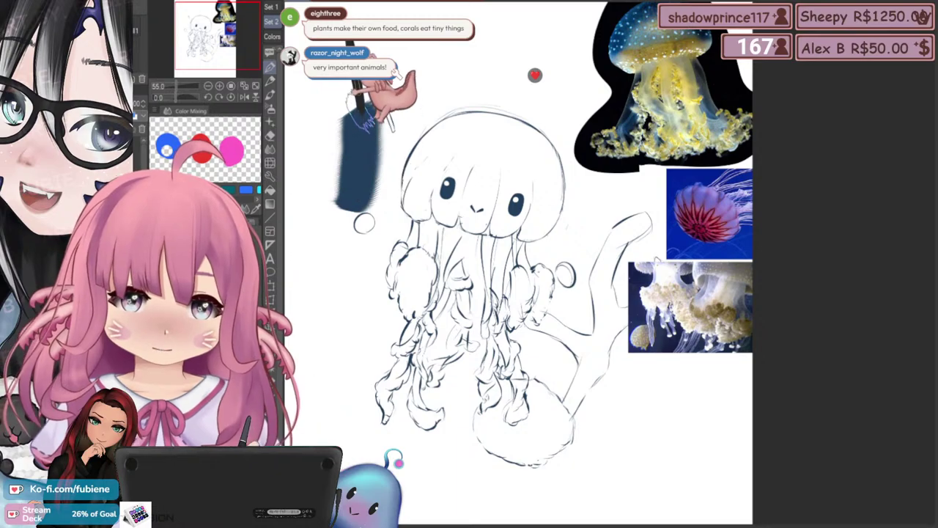
# Undo the wide dark blue test stroke and try further strokes on the blank area beside the jellyfish's head
pyautogui.hotkey('ctrl', 'z')
pyautogui.moveTo(378, 218)
pyautogui.mouseDown()
pyautogui.moveTo(374, 200)
pyautogui.moveTo(434, 109)
pyautogui.moveTo(414, 55)
pyautogui.moveTo(300, 29)
pyautogui.mouseUp()
pyautogui.scroll(1, 362, 180)
pyautogui.scroll(3, 356, 180)
pyautogui.moveTo(359, 165)
pyautogui.mouseDown()
pyautogui.moveTo(378, 270)
pyautogui.moveTo(422, 277)
pyautogui.moveTo(435, 242)
pyautogui.mouseUp()
pyautogui.hotkey('ctrl', 'z')
pyautogui.moveTo(432, 305); pyautogui.dragTo(465, 304)
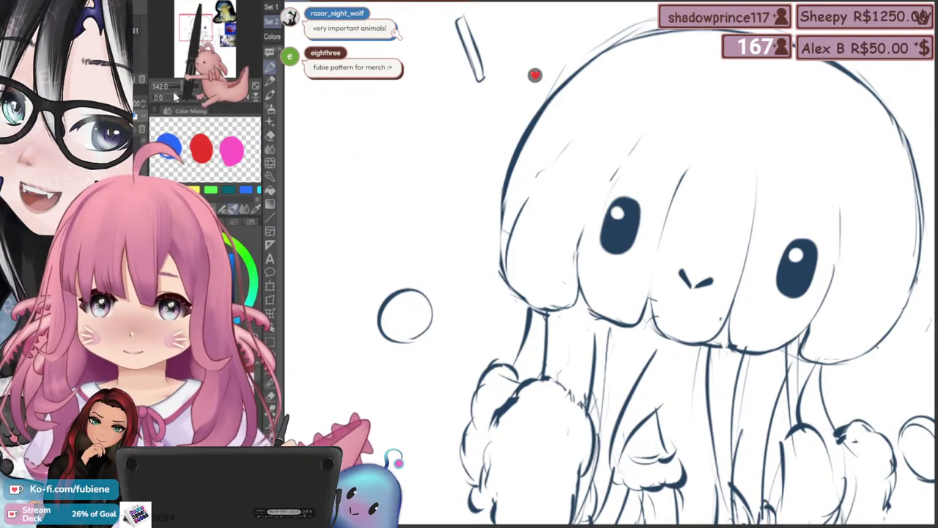
# Test the large rough-edged brush with a dark blue patch beside the jellyfish, inspect it up close, and remove it
pyautogui.click(167, 148)
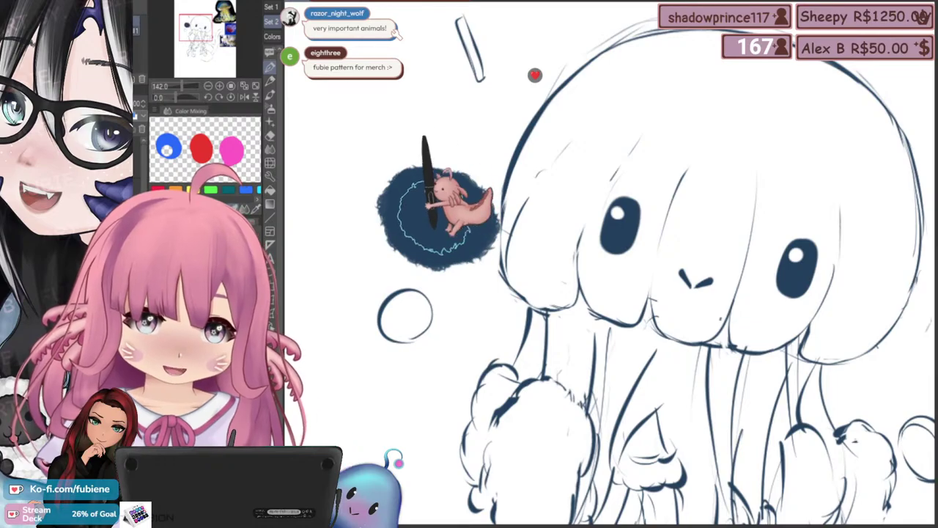
pyautogui.moveTo(446, 255); pyautogui.dragTo(480, 268)
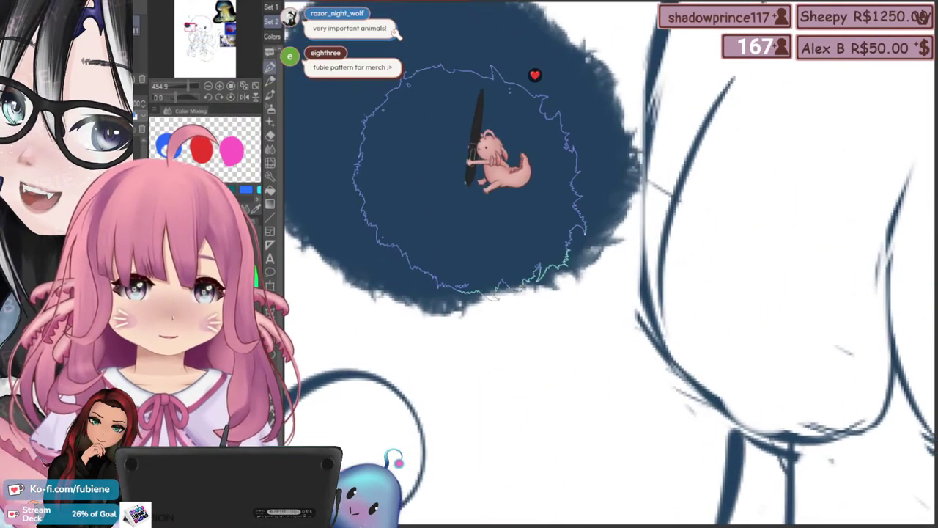
pyautogui.moveTo(474, 216); pyautogui.dragTo(548, 318)
pyautogui.scroll(-7, 513, 278)
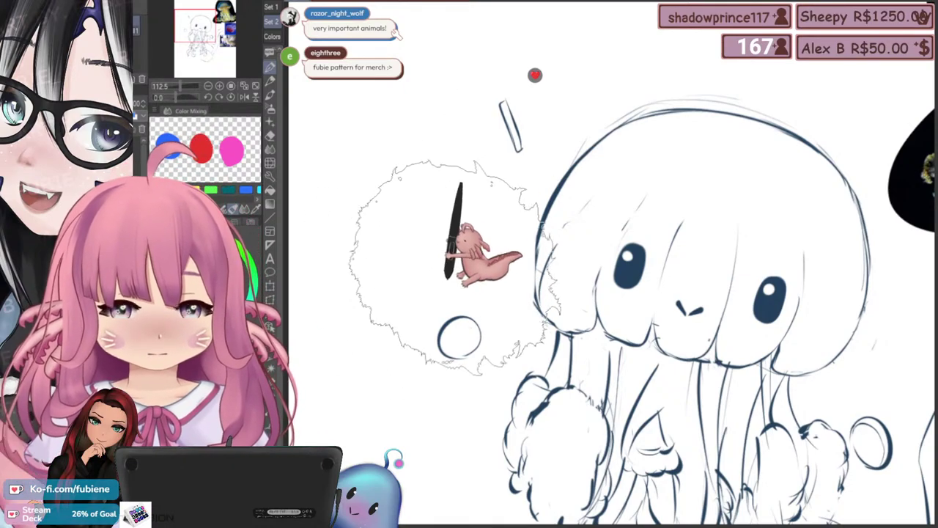
# Try another large rough-edged dark blue patch beside the jellyfish's head, view it against the whole sketch, and undo it
pyautogui.moveTo(453, 284); pyautogui.dragTo(485, 280)
pyautogui.moveTo(514, 325)
pyautogui.mouseDown()
pyautogui.moveTo(500, 300)
pyautogui.moveTo(507, 286)
pyautogui.moveTo(480, 293)
pyautogui.moveTo(505, 294)
pyautogui.moveTo(474, 266)
pyautogui.mouseUp()
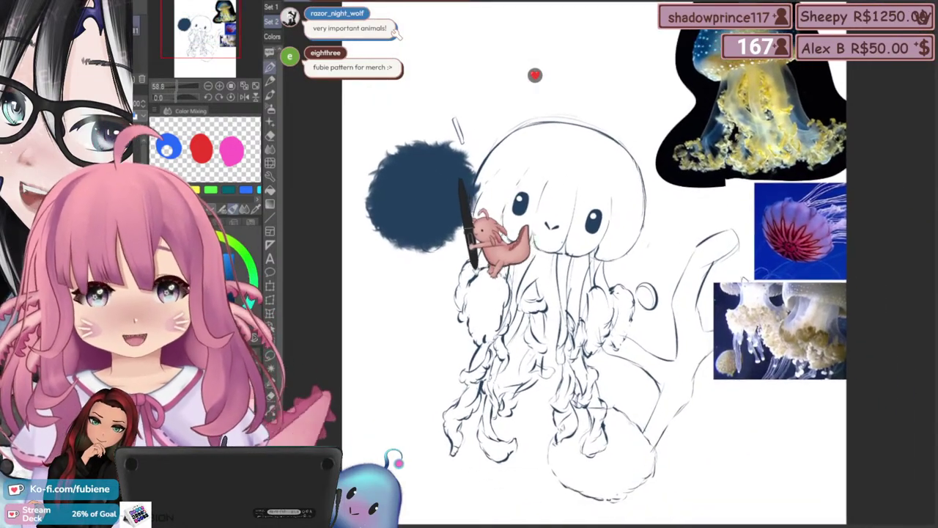
pyautogui.moveTo(518, 325); pyautogui.dragTo(495, 285)
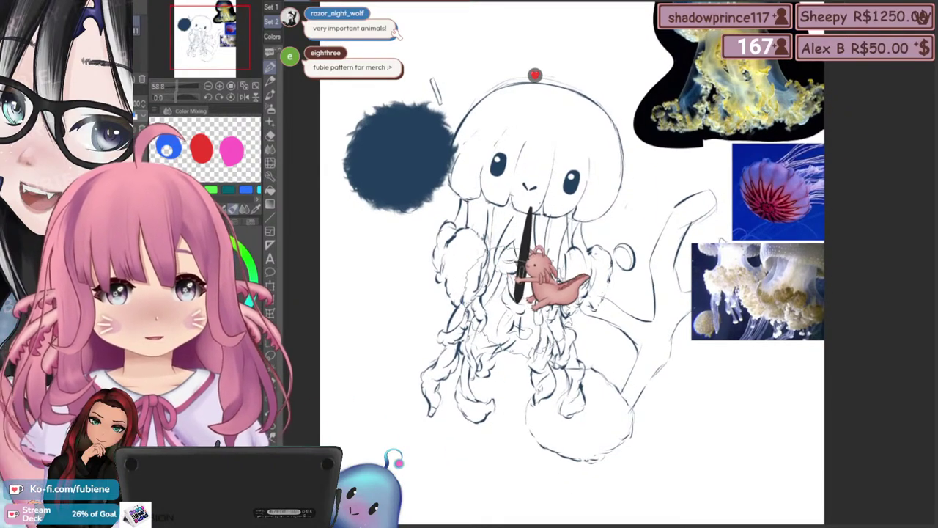
pyautogui.hotkey('ctrl', 'z')
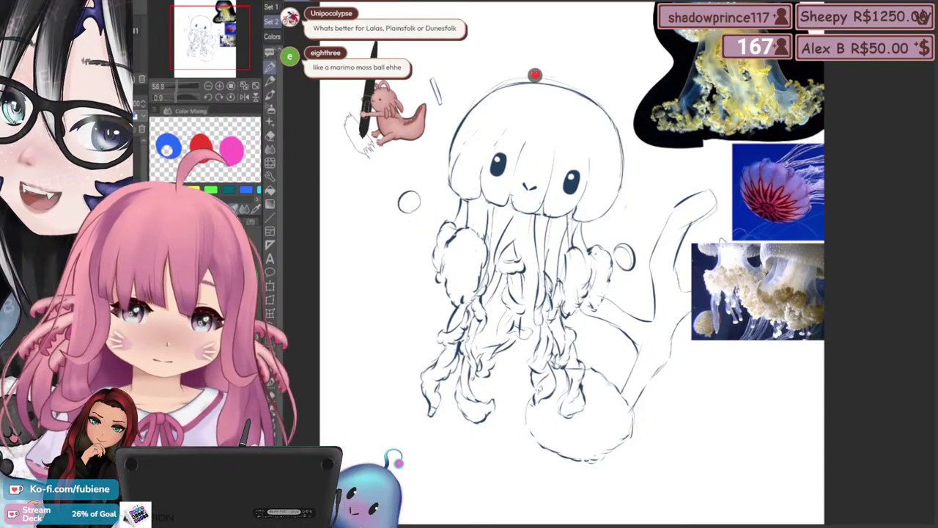
# Examine the jellyfish's tentacles, the coral branch and its rounded foot close up and within the whole page
pyautogui.moveTo(507, 273)
pyautogui.mouseDown()
pyautogui.moveTo(499, 277)
pyautogui.moveTo(518, 324)
pyautogui.moveTo(485, 317)
pyautogui.moveTo(555, 377)
pyautogui.mouseUp()
pyautogui.moveTo(516, 351); pyautogui.dragTo(537, 357)
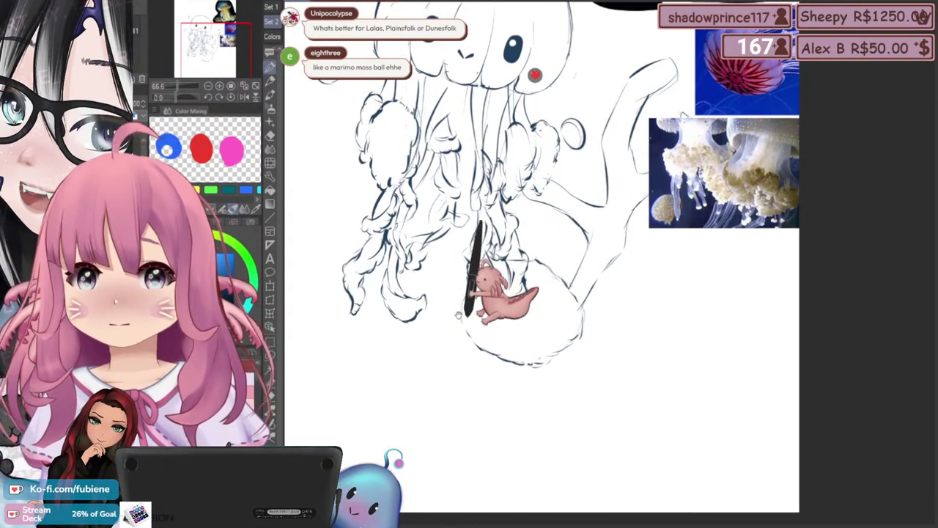
pyautogui.moveTo(469, 322); pyautogui.dragTo(486, 318)
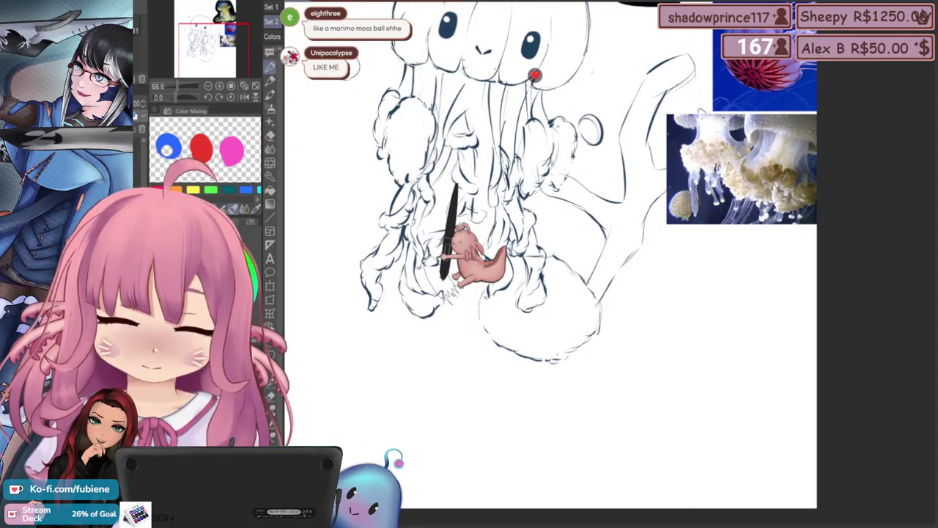
pyautogui.moveTo(448, 283); pyautogui.dragTo(448, 263)
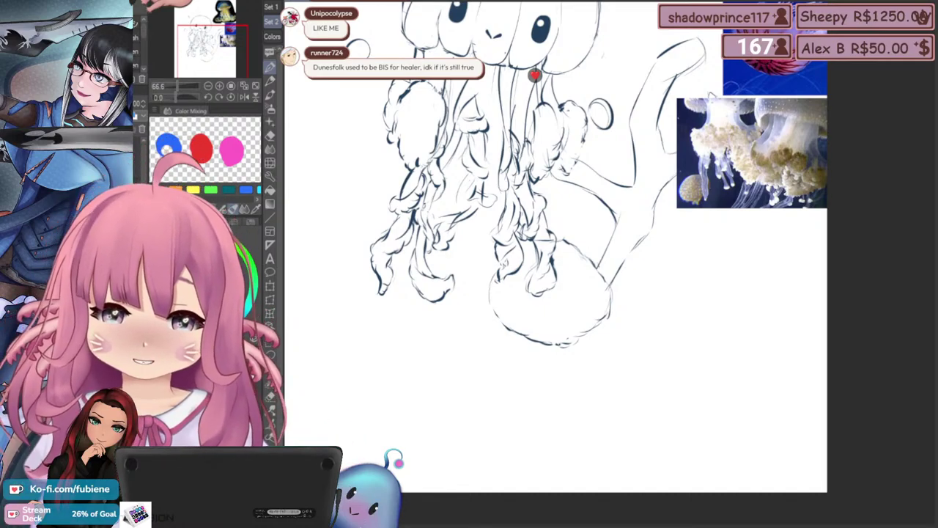
pyautogui.moveTo(464, 243); pyautogui.dragTo(517, 307)
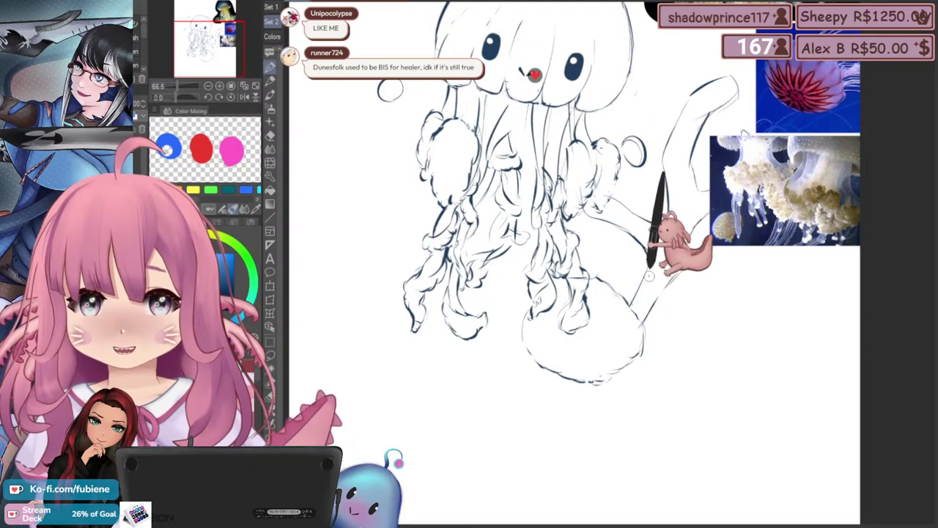
pyautogui.moveTo(610, 363); pyautogui.dragTo(601, 376)
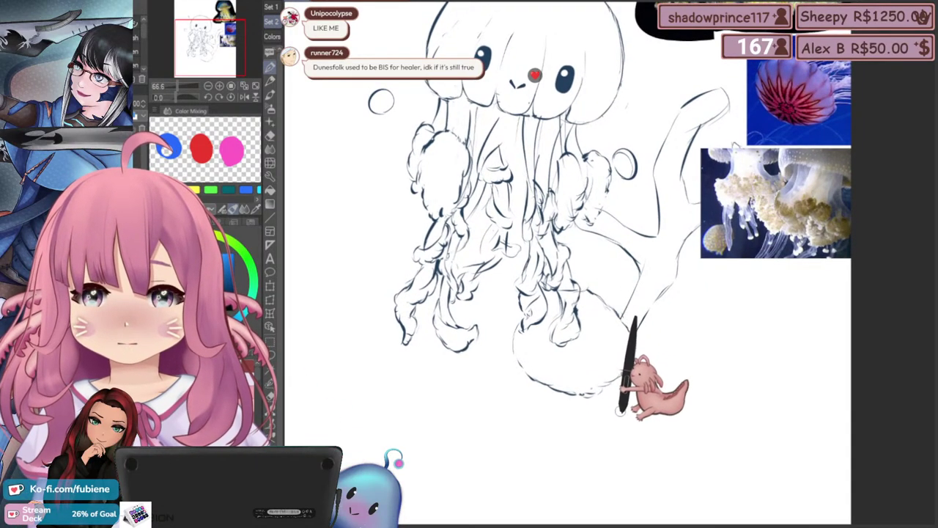
pyautogui.moveTo(628, 352)
pyautogui.mouseDown()
pyautogui.moveTo(610, 383)
pyautogui.moveTo(645, 401)
pyautogui.moveTo(625, 389)
pyautogui.moveTo(628, 404)
pyautogui.mouseUp()
pyautogui.moveTo(513, 301); pyautogui.dragTo(488, 284)
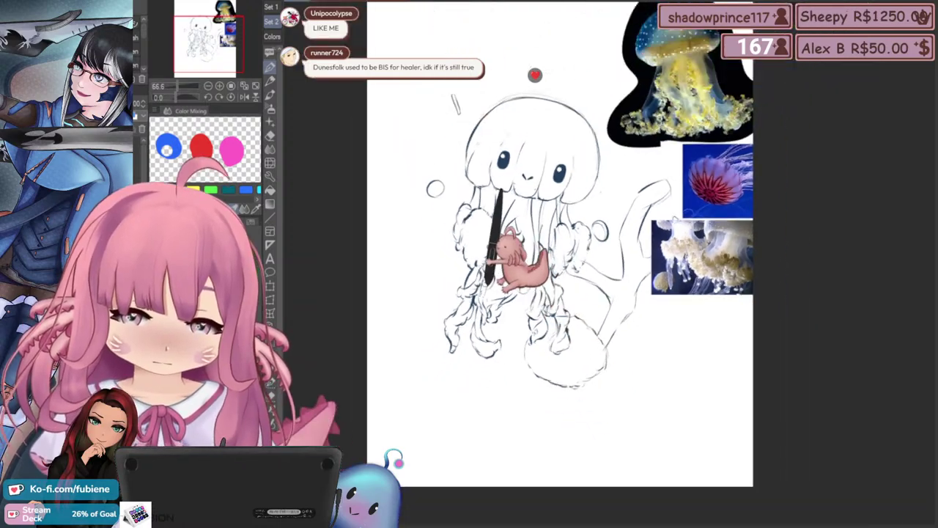
pyautogui.moveTo(479, 327); pyautogui.dragTo(468, 368)
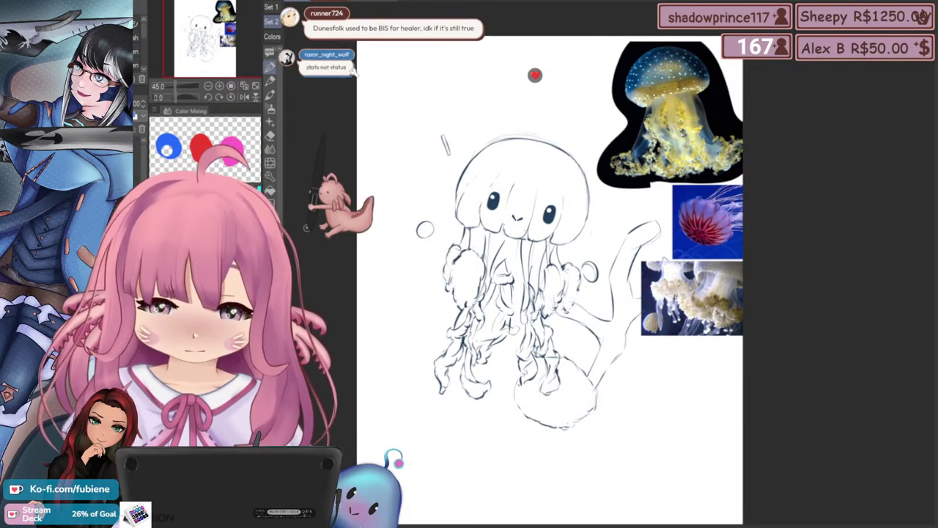
pyautogui.moveTo(424, 408); pyautogui.dragTo(451, 400)
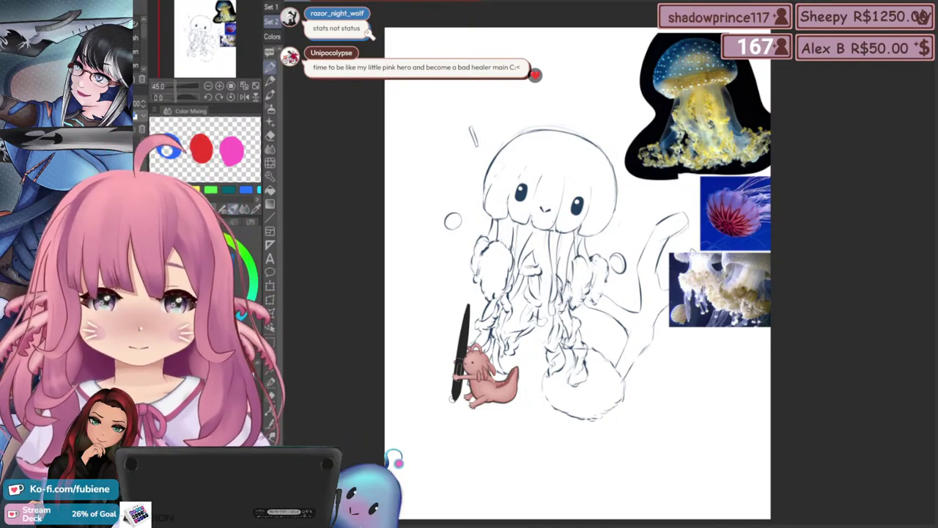
# Hide the coral sketch to check the jellyfish alone, and show it again together with the bold pom-pom hat sketch
pyautogui.click(3, 320)
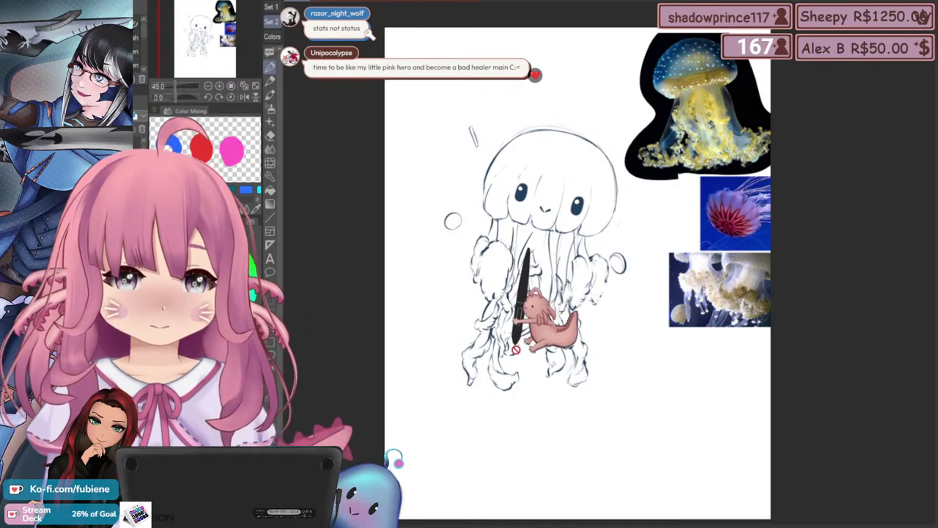
pyautogui.moveTo(532, 418); pyautogui.dragTo(557, 420)
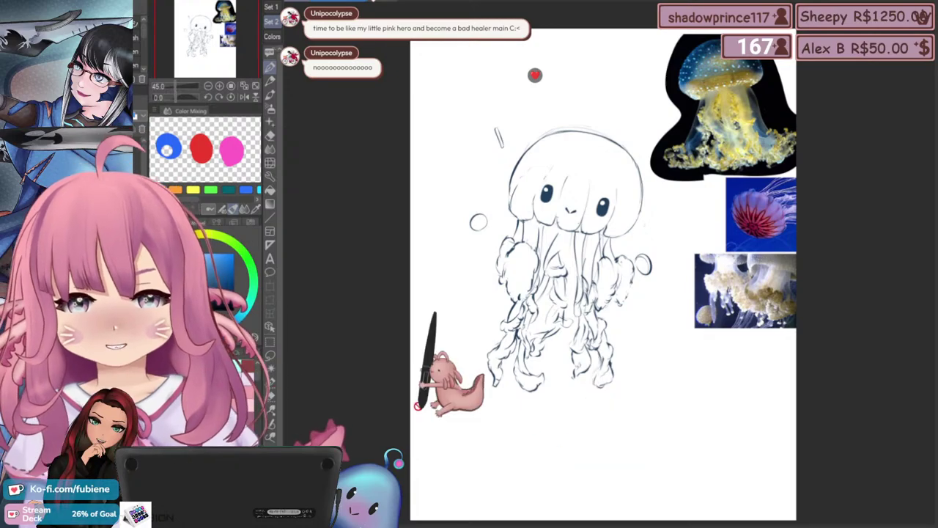
pyautogui.scroll(-4, 522, 247)
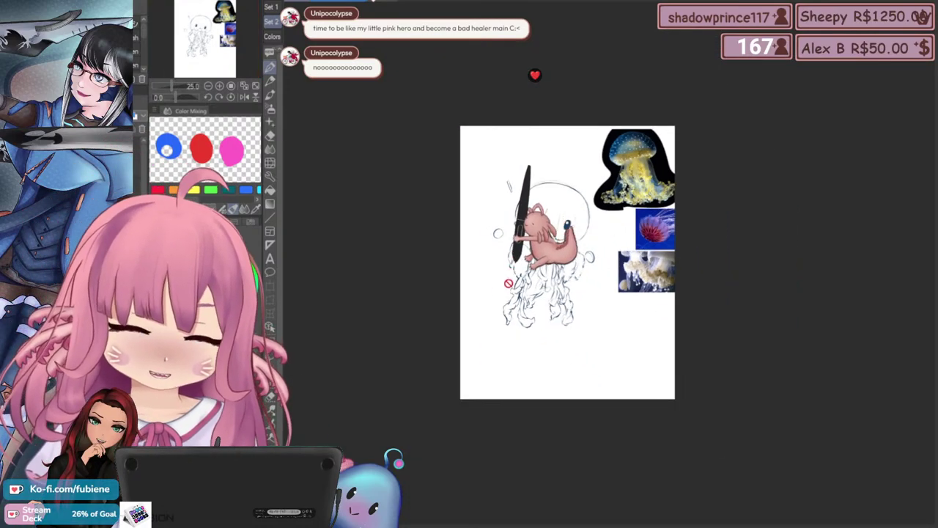
pyautogui.scroll(1, 508, 282)
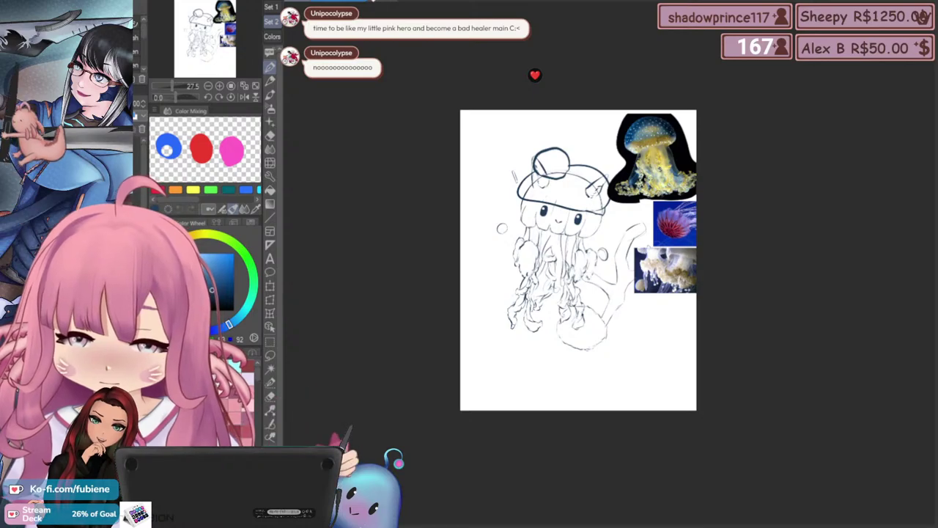
# Hide the reference photos, enlarge the jellyfish, hat and coral sketches together until they nearly fill the page, and apply the transformation
pyautogui.click(269, 288)
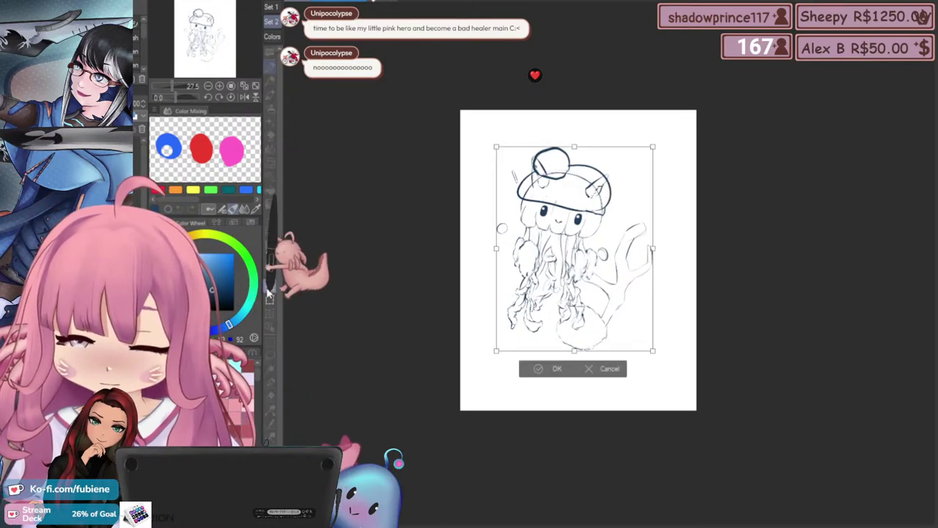
pyautogui.moveTo(574, 351); pyautogui.dragTo(577, 403)
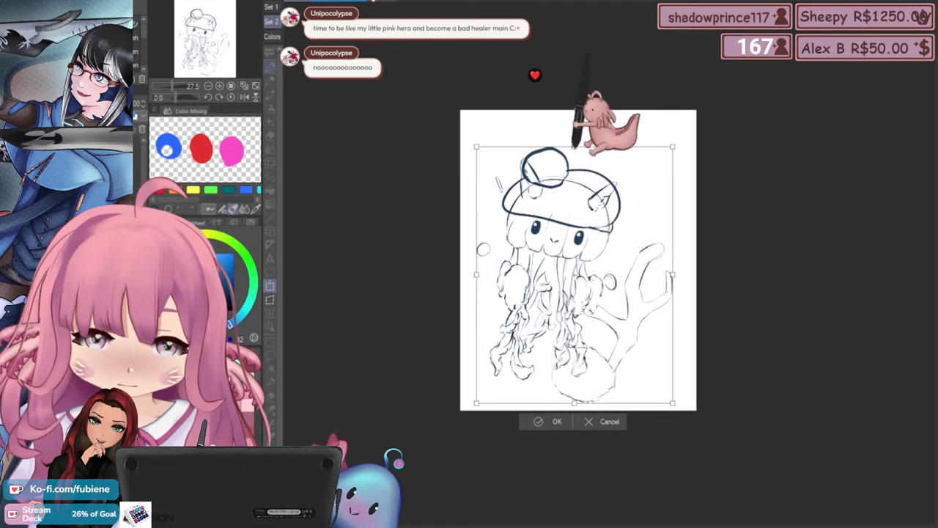
pyautogui.moveTo(575, 146); pyautogui.dragTo(577, 112)
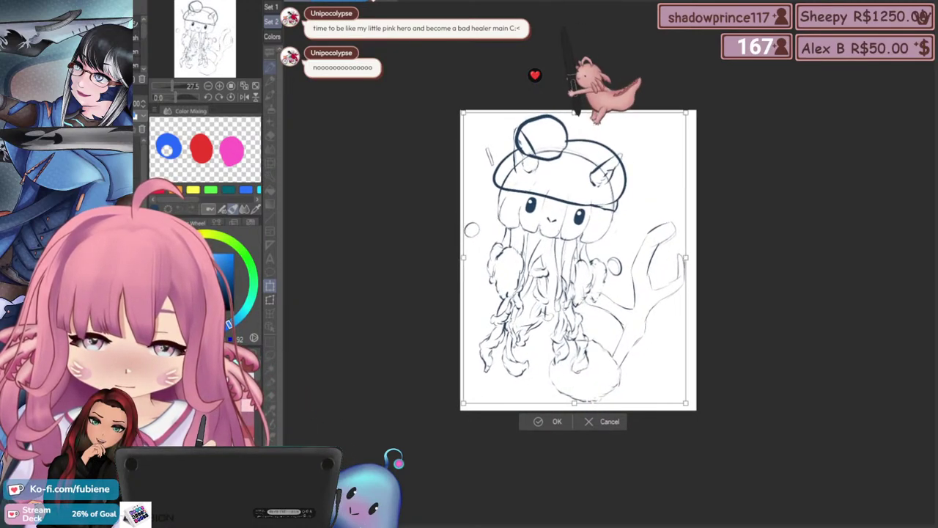
pyautogui.moveTo(687, 403); pyautogui.dragTo(692, 409)
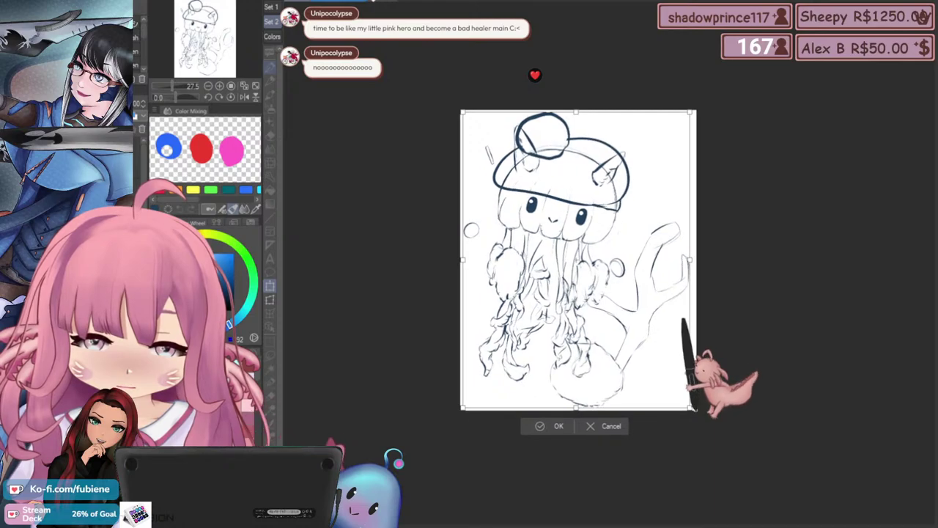
pyautogui.moveTo(631, 368); pyautogui.dragTo(633, 368)
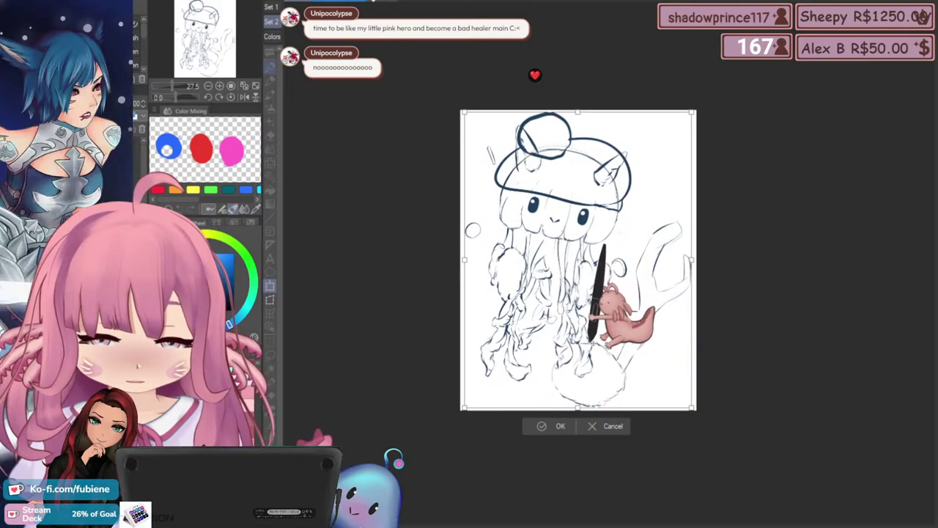
pyautogui.click(554, 429)
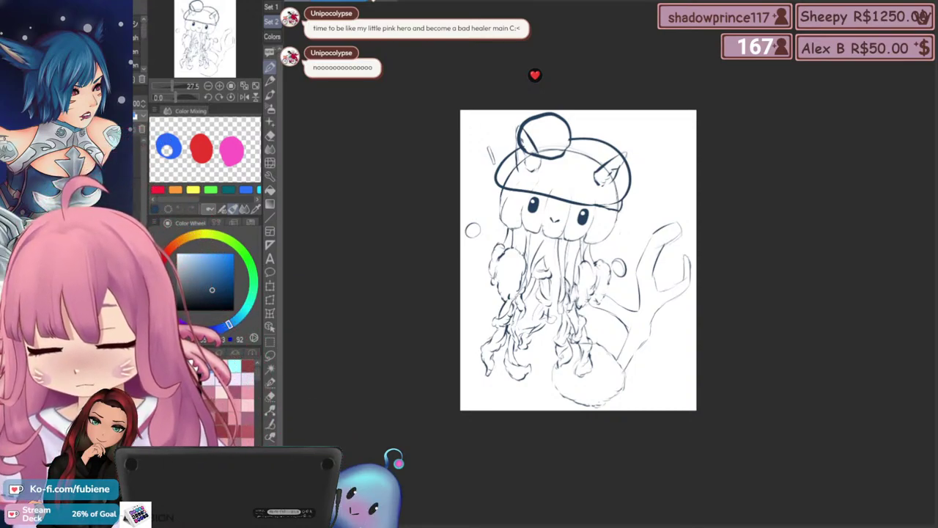
# Hide the coral sketch, move the jellyfish with its hat to the centre of the page, and apply the transformation
pyautogui.press('Delete')
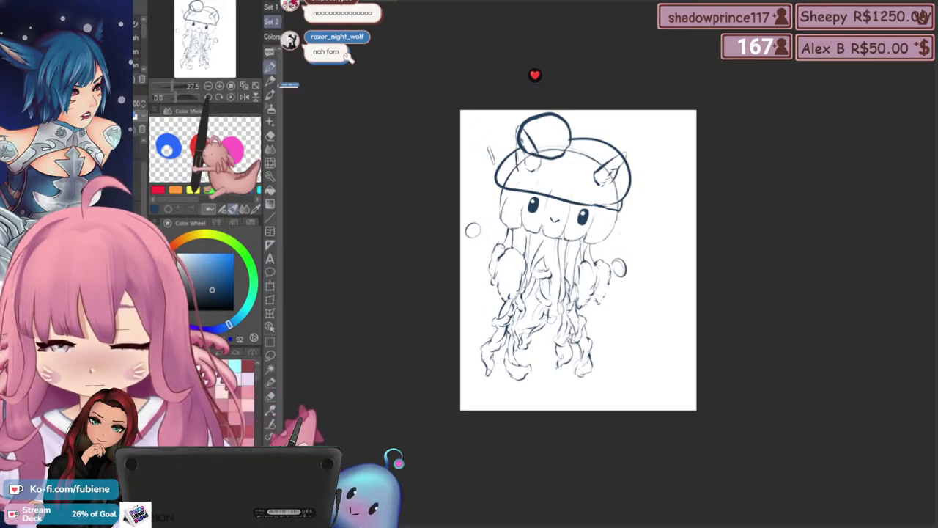
pyautogui.hotkey('ctrl', 't')
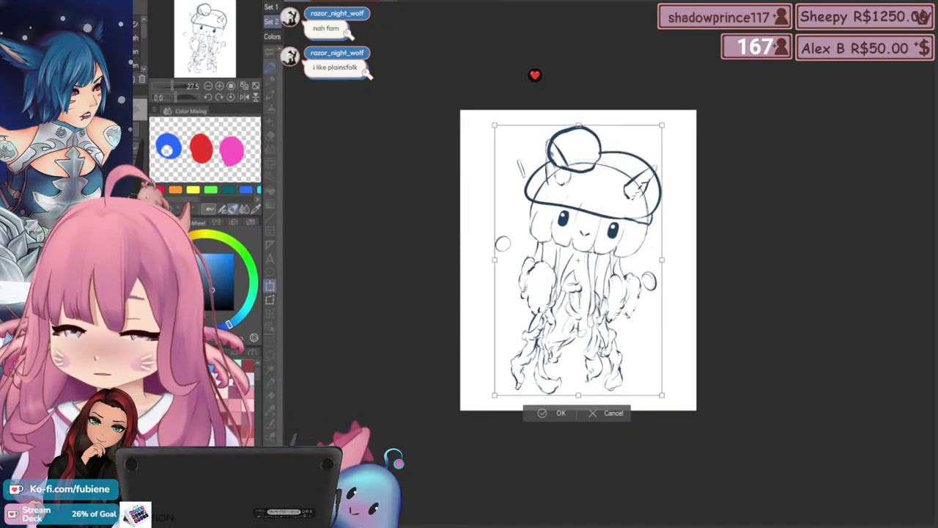
pyautogui.click(557, 413)
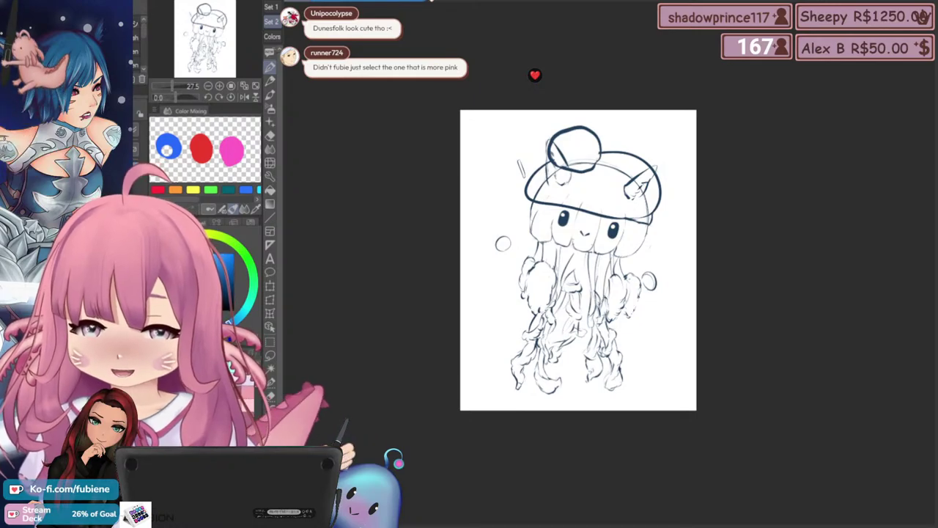
# Show the coral sketch again and free-transform it narrower, tilted and shifted along the page's right edge beside the jellyfish's tentacles
pyautogui.click(5, 299)
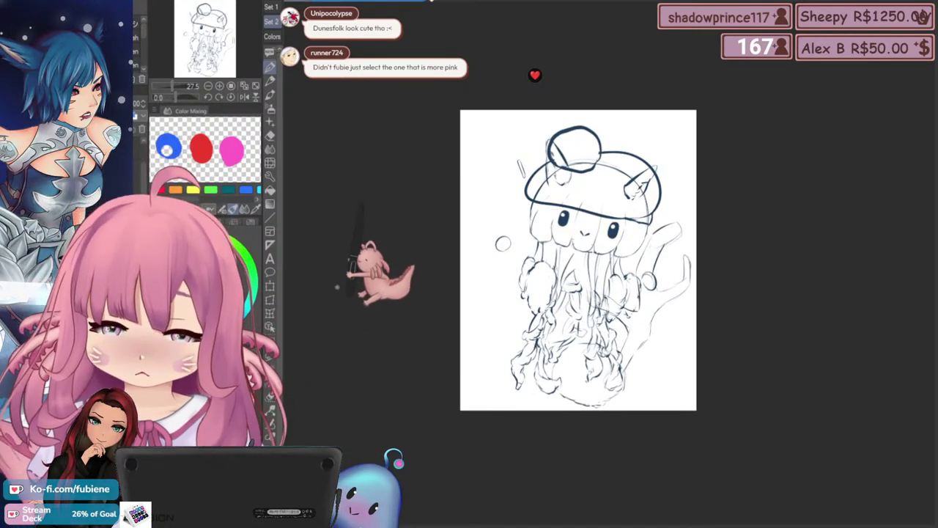
pyautogui.hotkey('ctrl', 't')
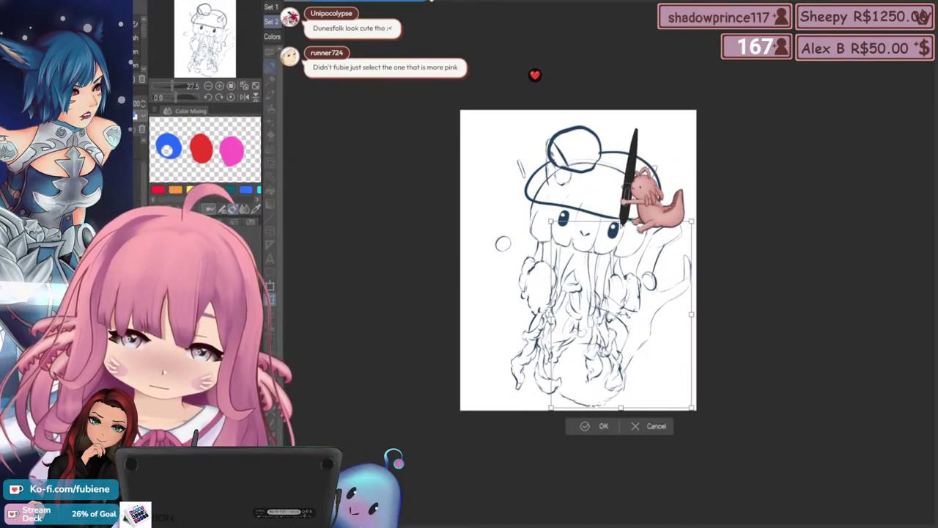
pyautogui.moveTo(621, 221)
pyautogui.mouseDown()
pyautogui.moveTo(630, 295)
pyautogui.moveTo(630, 265)
pyautogui.mouseUp()
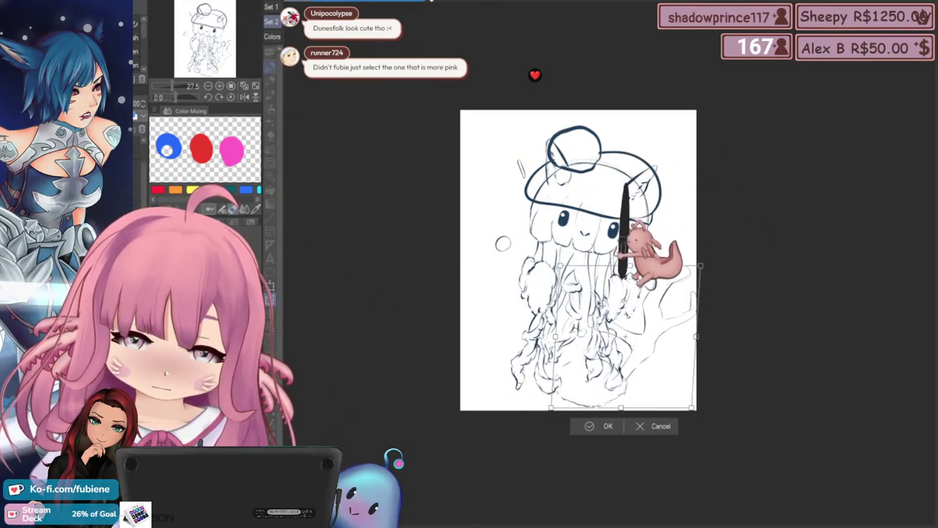
pyautogui.moveTo(555, 337); pyautogui.dragTo(591, 341)
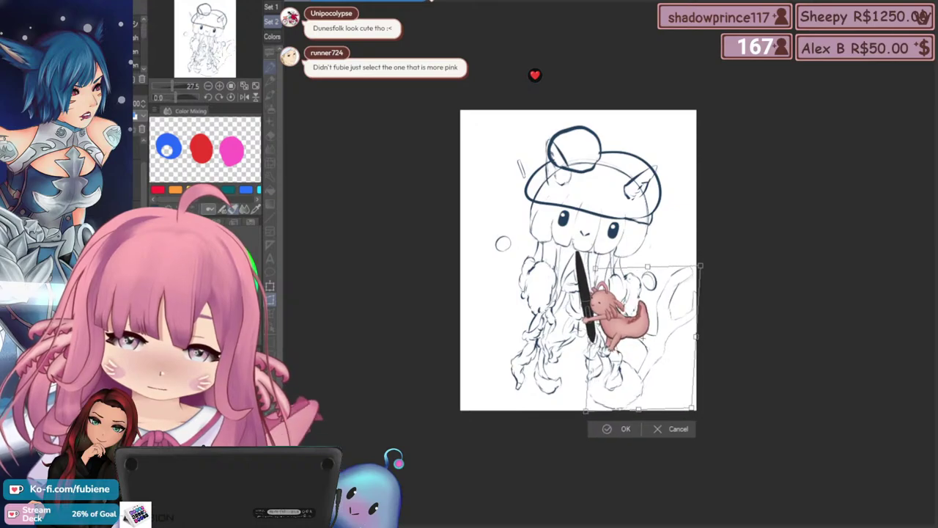
pyautogui.moveTo(641, 379); pyautogui.dragTo(626, 374)
pyautogui.moveTo(650, 313); pyautogui.dragTo(664, 315)
pyautogui.moveTo(652, 251)
pyautogui.mouseDown()
pyautogui.moveTo(661, 253)
pyautogui.moveTo(653, 252)
pyautogui.mouseUp()
pyautogui.moveTo(663, 297); pyautogui.dragTo(669, 299)
pyautogui.moveTo(659, 262)
pyautogui.mouseDown()
pyautogui.moveTo(661, 217)
pyautogui.moveTo(661, 236)
pyautogui.mouseUp()
pyautogui.moveTo(602, 340); pyautogui.dragTo(598, 325)
pyautogui.moveTo(661, 227); pyautogui.dragTo(640, 231)
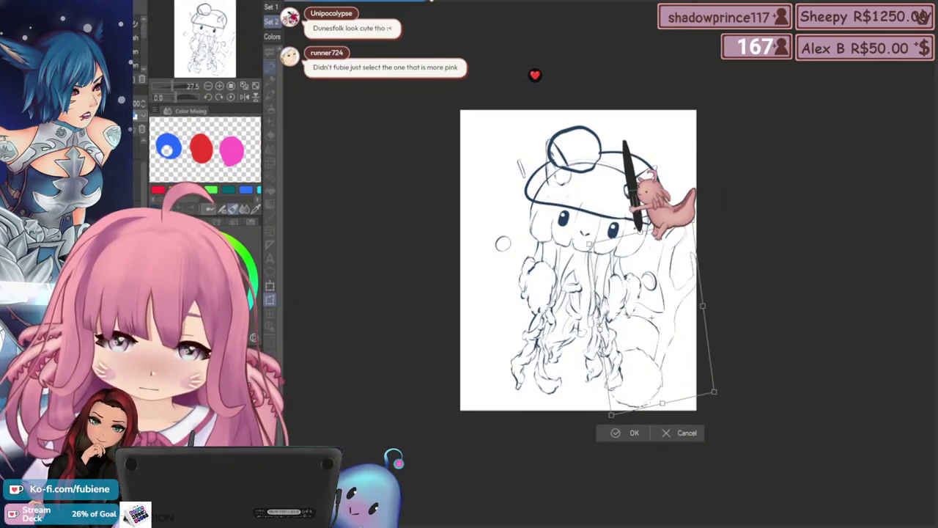
pyautogui.click(634, 433)
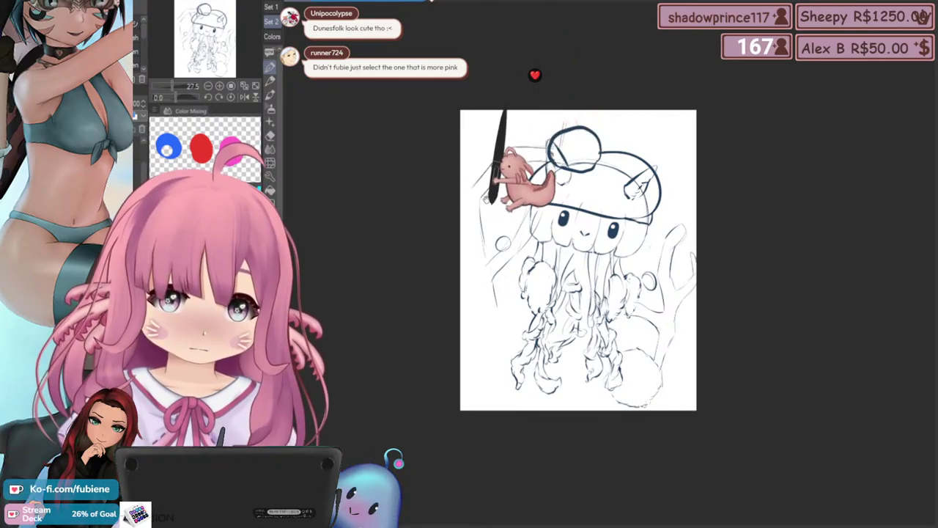
# Sketch a second, forked coral branch along the page's left edge behind the jellyfish, with a small uneven outline at its foot
pyautogui.moveTo(488, 183); pyautogui.dragTo(488, 165)
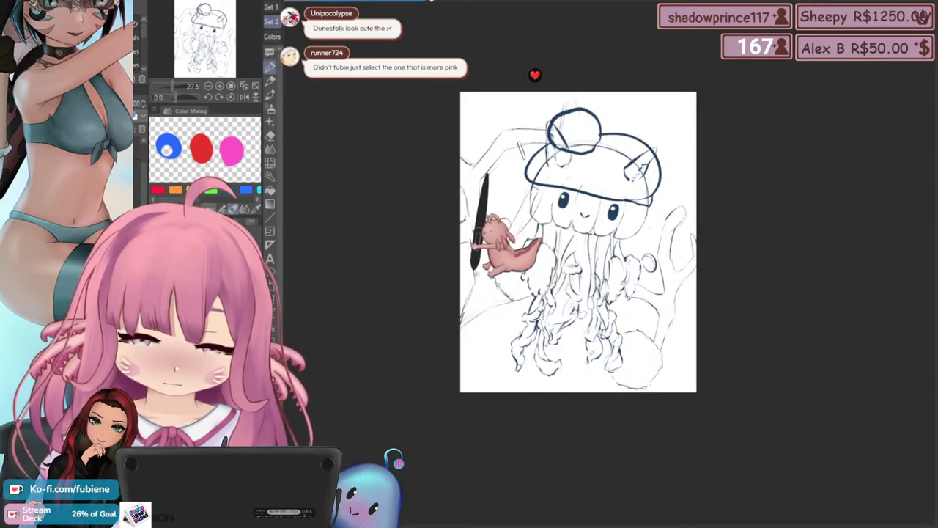
pyautogui.moveTo(473, 273)
pyautogui.mouseDown()
pyautogui.moveTo(447, 302)
pyautogui.moveTo(469, 274)
pyautogui.mouseUp()
pyautogui.moveTo(548, 309); pyautogui.dragTo(563, 293)
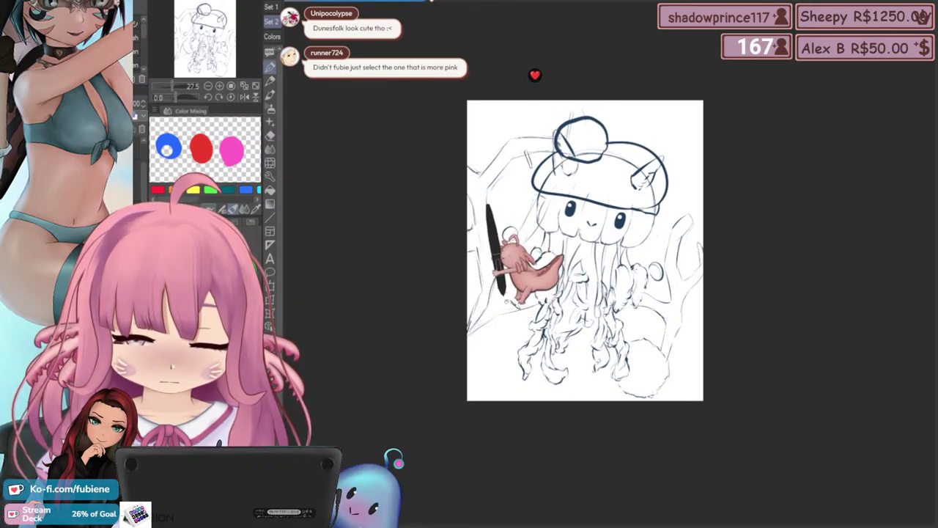
pyautogui.moveTo(481, 226); pyautogui.dragTo(478, 218)
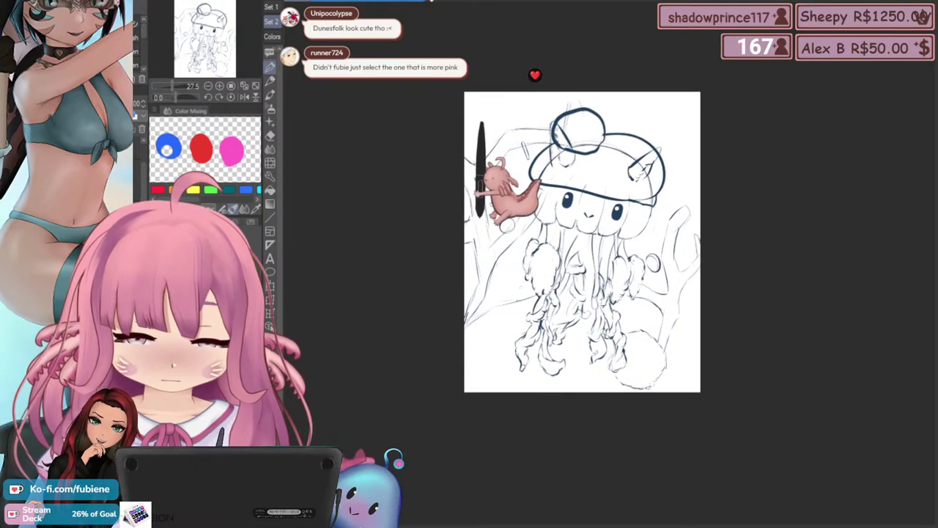
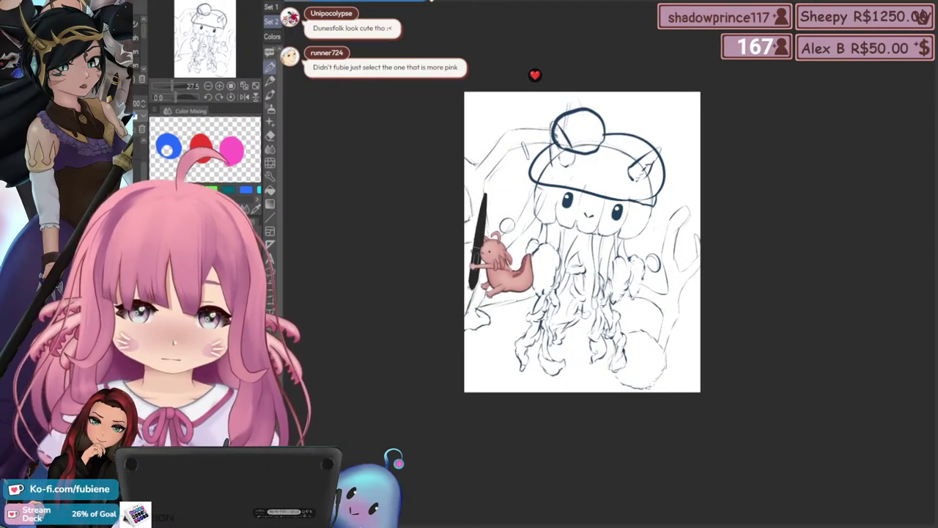
pyautogui.scroll(1, 572, 312)
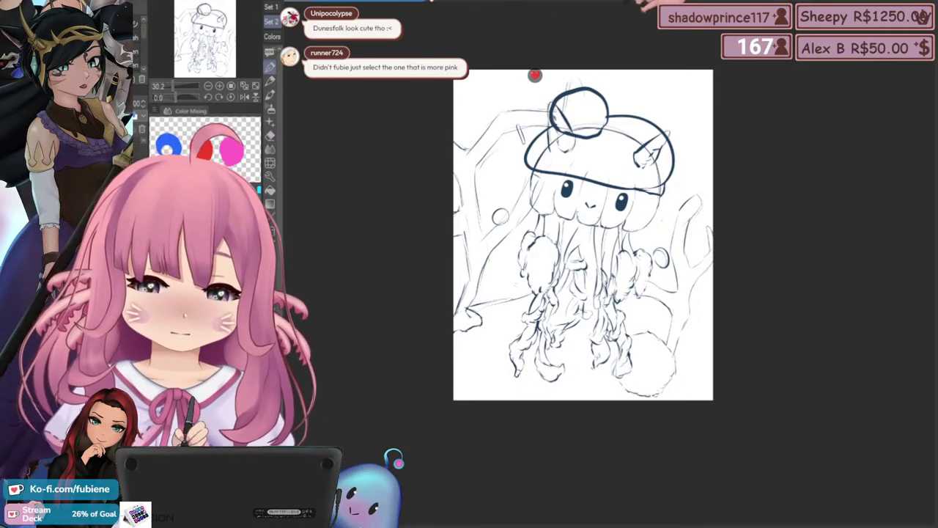
# Replace the uneven outline at the left coral's foot with small spiky twigs, adding another sprig beside the jellyfish's tentacles
pyautogui.scroll(-1, 407, 253)
pyautogui.scroll(-1, 583, 223)
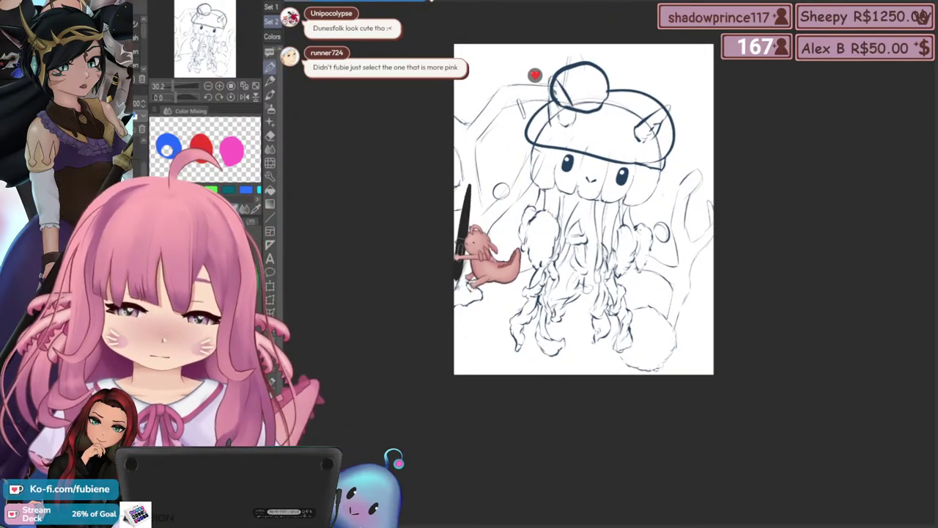
pyautogui.moveTo(448, 301); pyautogui.dragTo(415, 325)
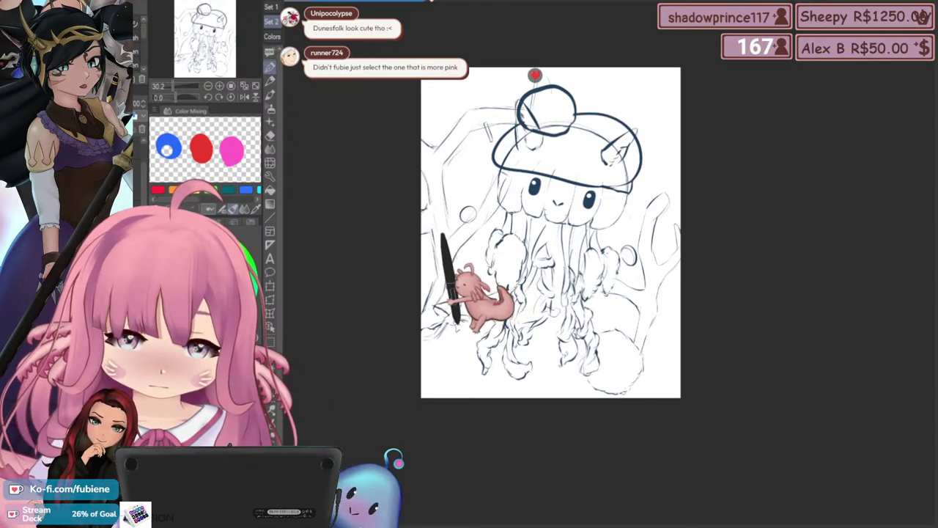
pyautogui.moveTo(480, 220); pyautogui.dragTo(482, 258)
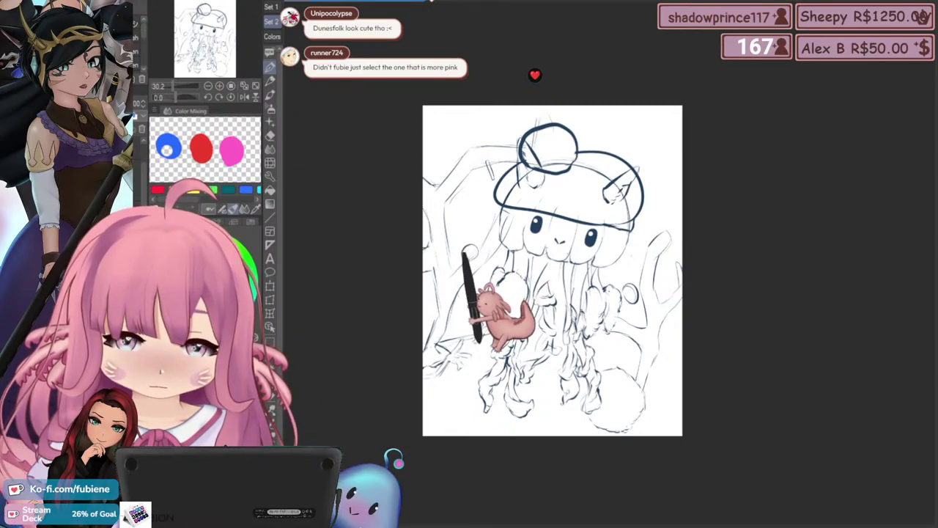
pyautogui.moveTo(597, 345); pyautogui.dragTo(614, 338)
pyautogui.moveTo(604, 376)
pyautogui.mouseDown()
pyautogui.moveTo(604, 365)
pyautogui.moveTo(608, 374)
pyautogui.mouseUp()
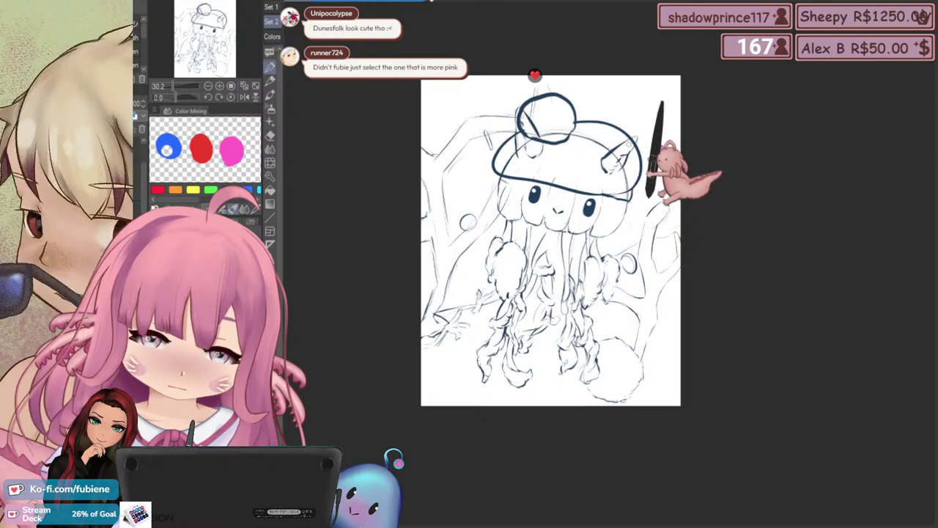
# Sketch a small, slender fish with an eye in the page's upper-right corner
pyautogui.moveTo(512, 135); pyautogui.dragTo(508, 121)
pyautogui.moveTo(513, 200); pyautogui.dragTo(481, 228)
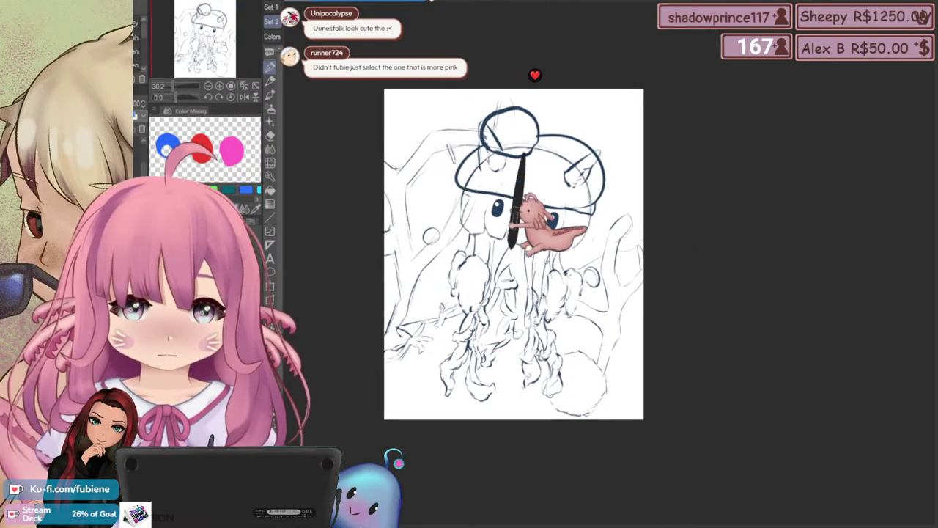
pyautogui.moveTo(653, 363); pyautogui.dragTo(649, 381)
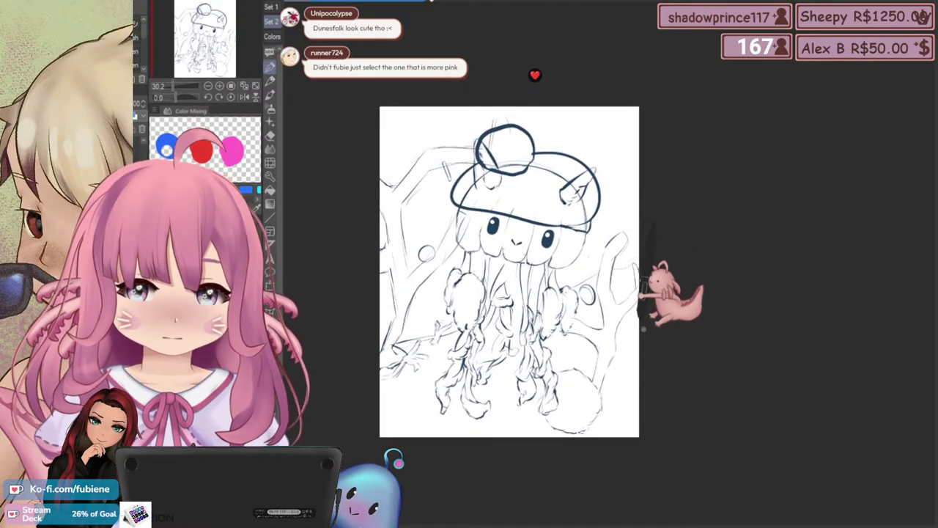
pyautogui.moveTo(648, 390)
pyautogui.mouseDown()
pyautogui.moveTo(653, 384)
pyautogui.moveTo(654, 396)
pyautogui.mouseUp()
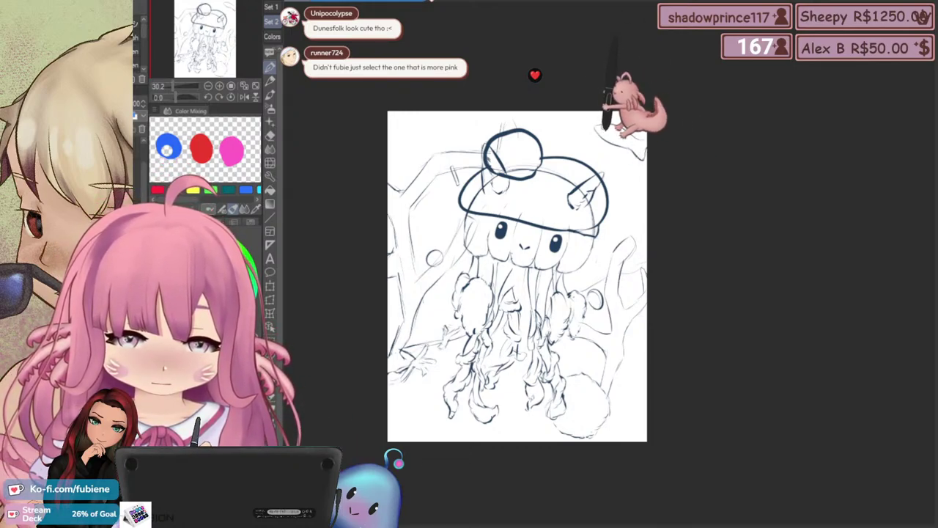
pyautogui.moveTo(492, 178); pyautogui.dragTo(482, 192)
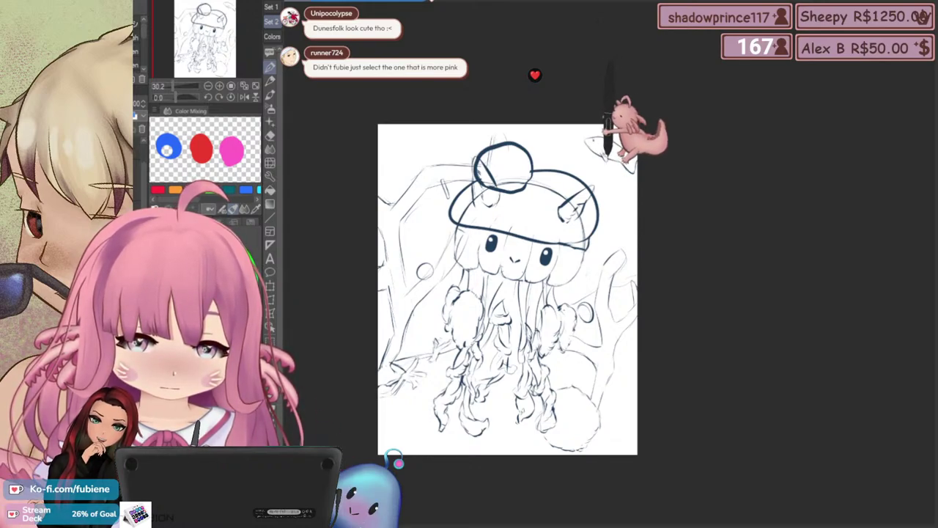
pyautogui.moveTo(657, 280)
pyautogui.mouseDown()
pyautogui.moveTo(651, 293)
pyautogui.moveTo(666, 269)
pyautogui.mouseUp()
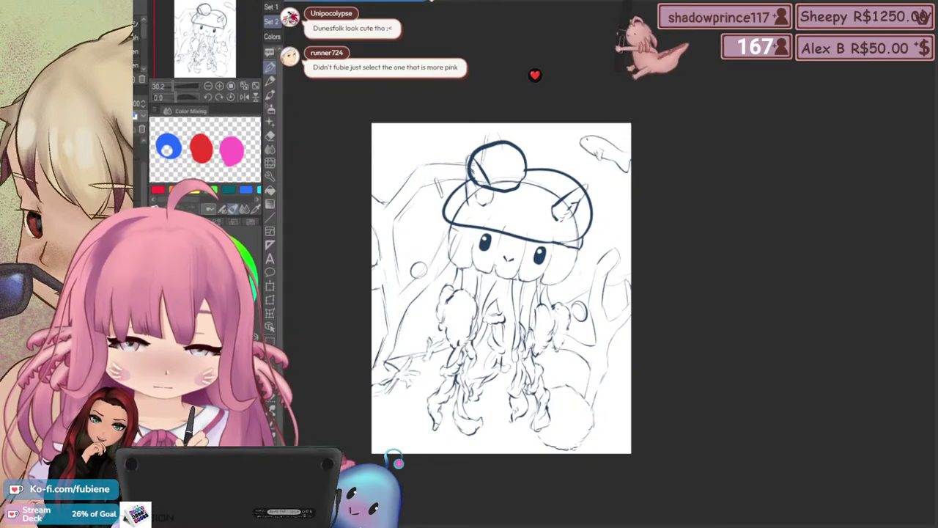
pyautogui.moveTo(682, 201); pyautogui.dragTo(670, 223)
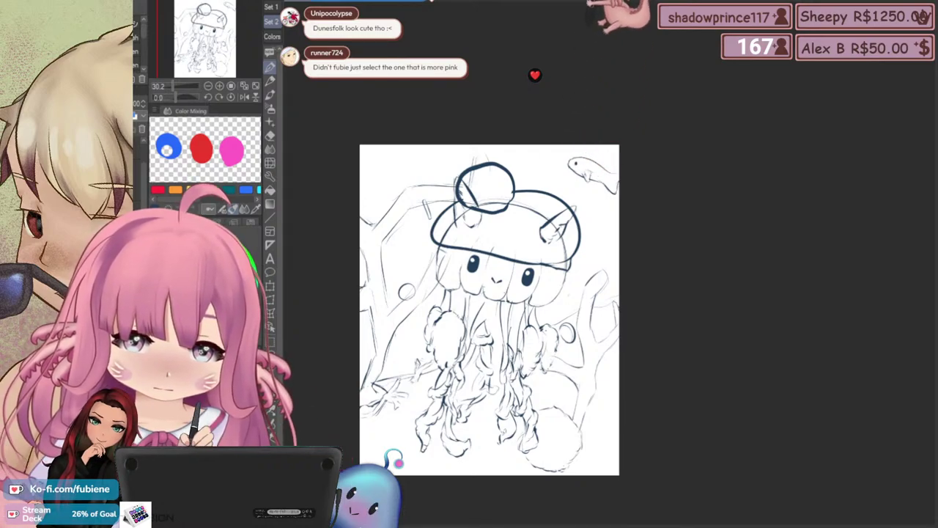
# Redraw the corner fish with a rounder body, an eye, a side fin and a tail running off the page edge
pyautogui.moveTo(661, 318); pyautogui.dragTo(666, 307)
pyautogui.moveTo(702, 343); pyautogui.dragTo(699, 357)
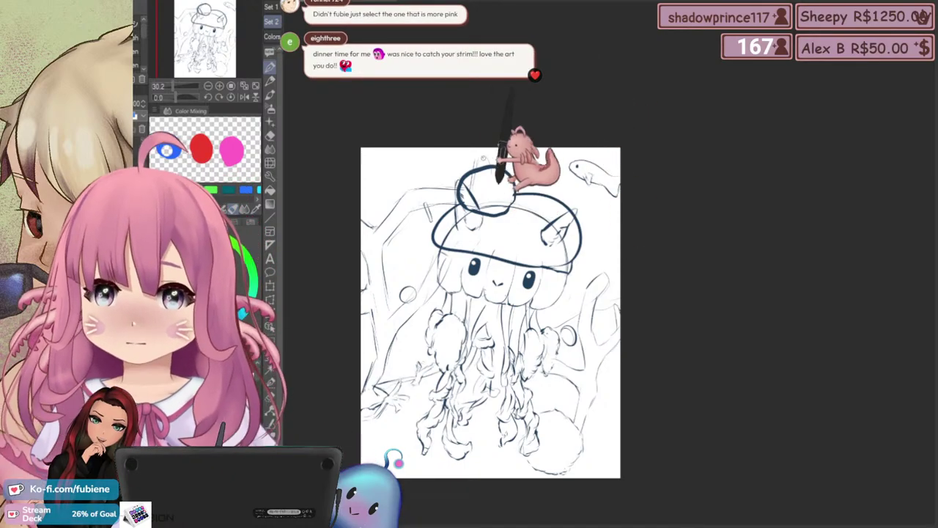
pyautogui.moveTo(499, 261); pyautogui.dragTo(495, 275)
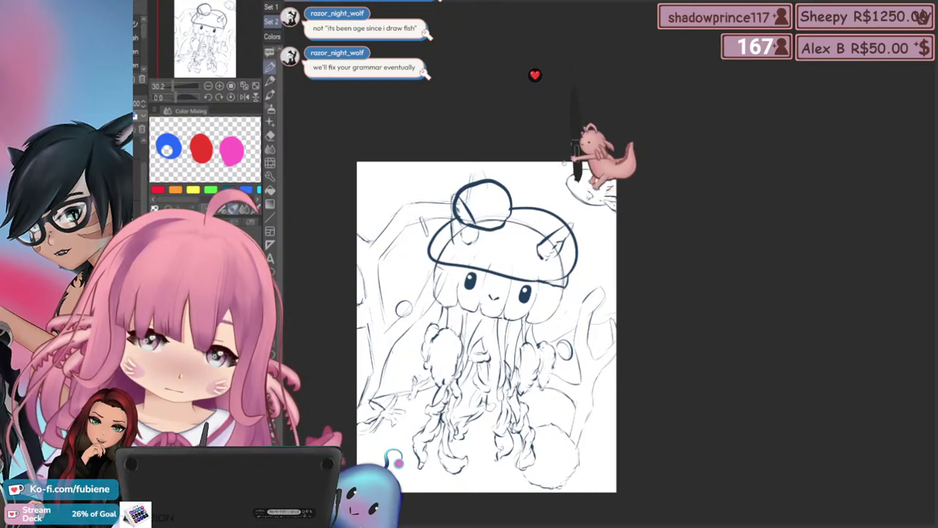
pyautogui.moveTo(467, 106); pyautogui.dragTo(468, 96)
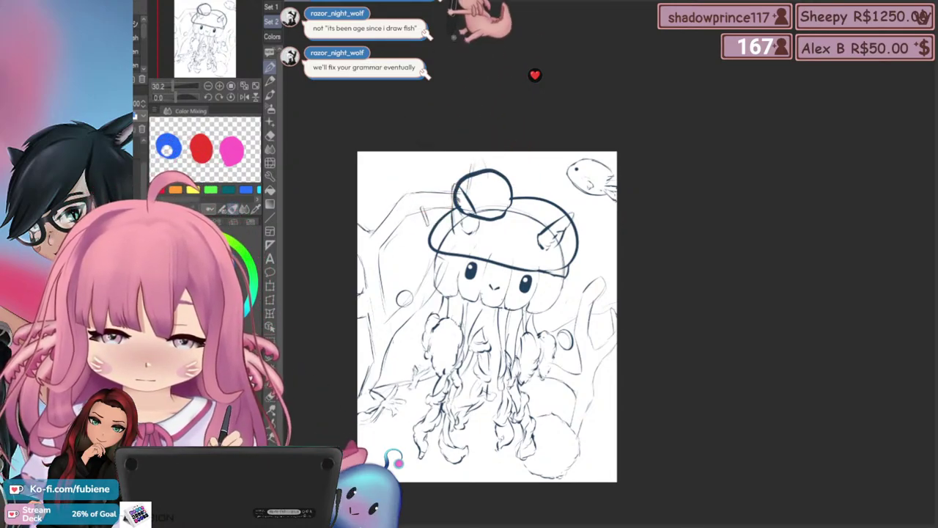
# Remove the horn marks and the pom-pom hat from the jellyfish's head, leaving only its bare bell
pyautogui.moveTo(422, 129); pyautogui.dragTo(454, 111)
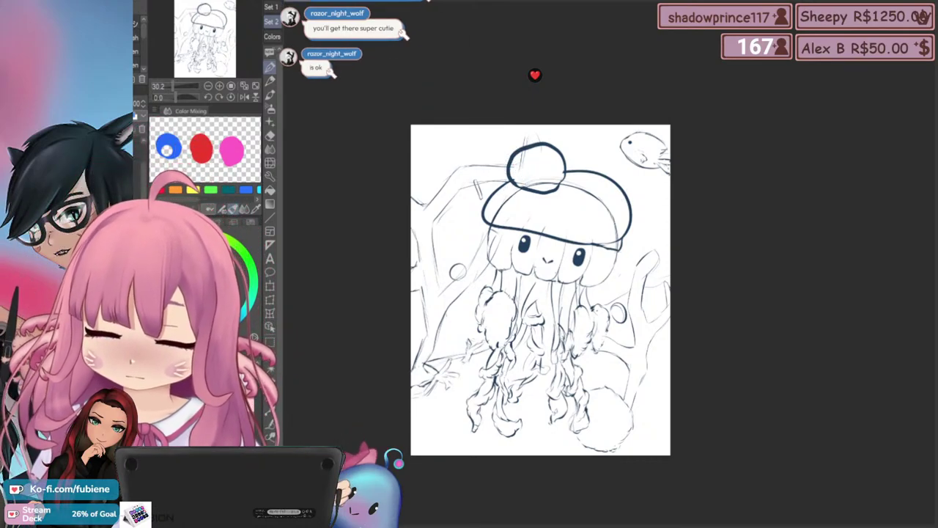
pyautogui.press('Delete')
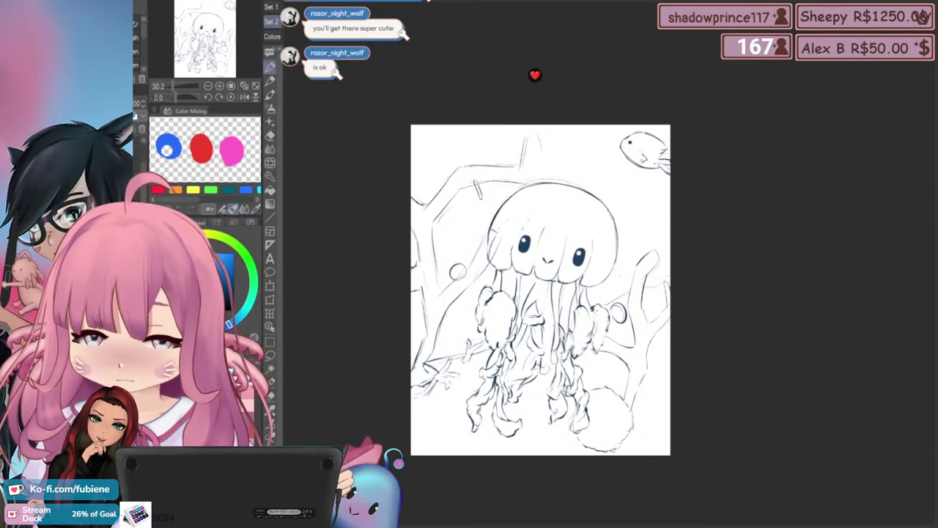
pyautogui.hotkey('ctrl', 'z')
pyautogui.hotkey('ctrl', 'y')
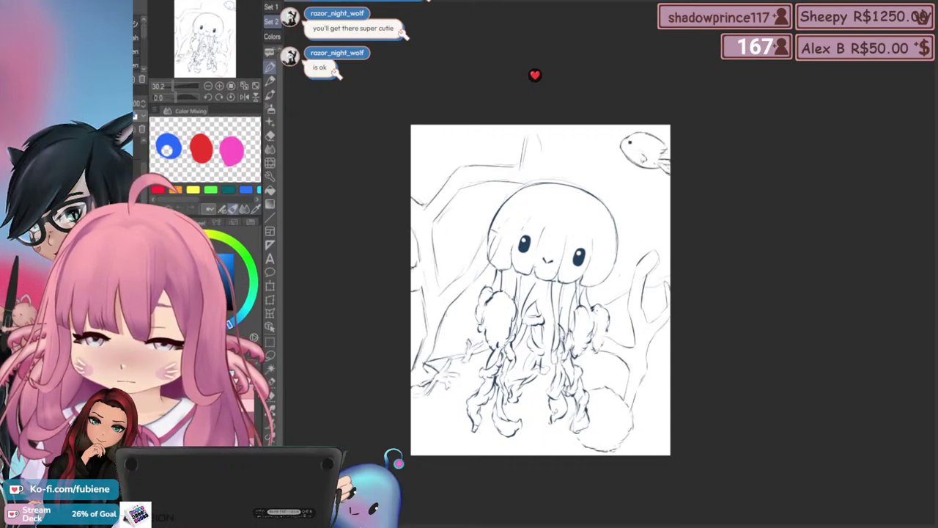
# Sketch a low mound outline along the page's bottom edge, below the left coral
pyautogui.moveTo(618, 305); pyautogui.dragTo(620, 307)
pyautogui.moveTo(457, 264); pyautogui.dragTo(459, 265)
pyautogui.moveTo(475, 181); pyautogui.dragTo(481, 198)
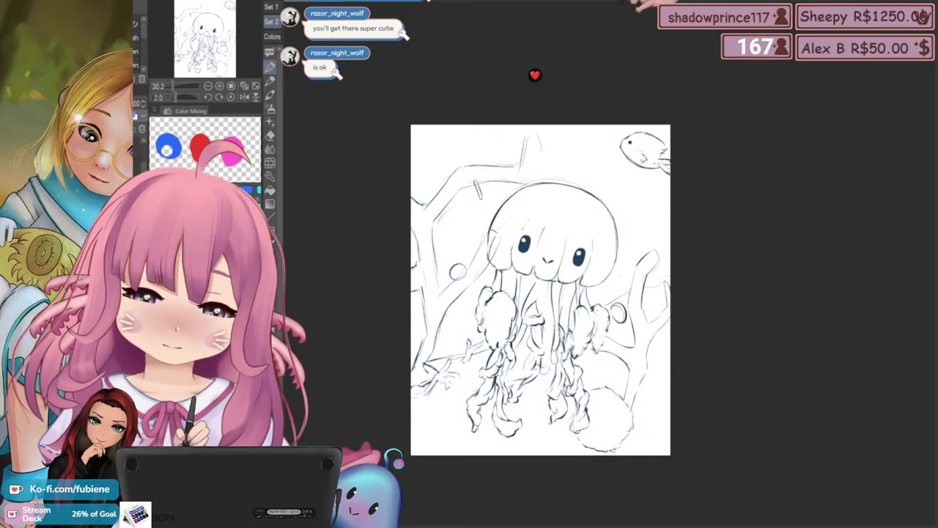
pyautogui.moveTo(476, 236); pyautogui.dragTo(502, 226)
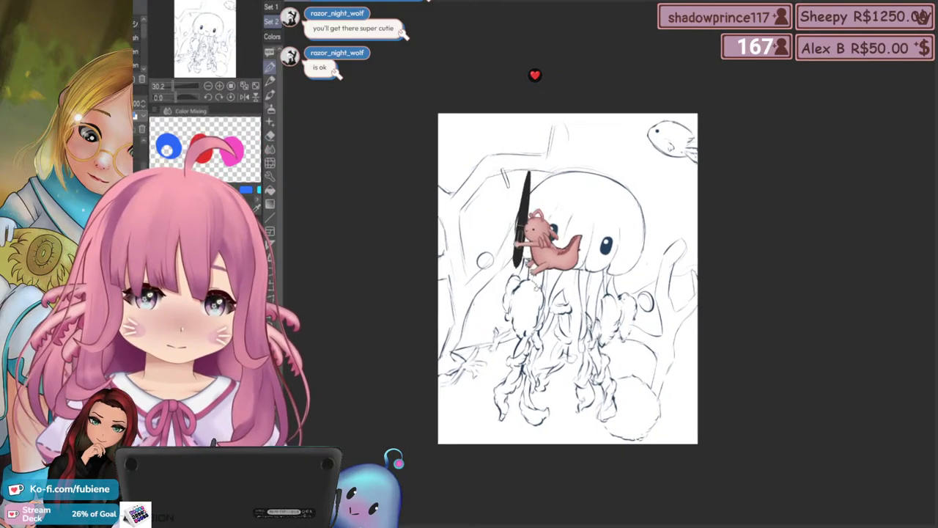
pyautogui.moveTo(469, 358); pyautogui.dragTo(478, 343)
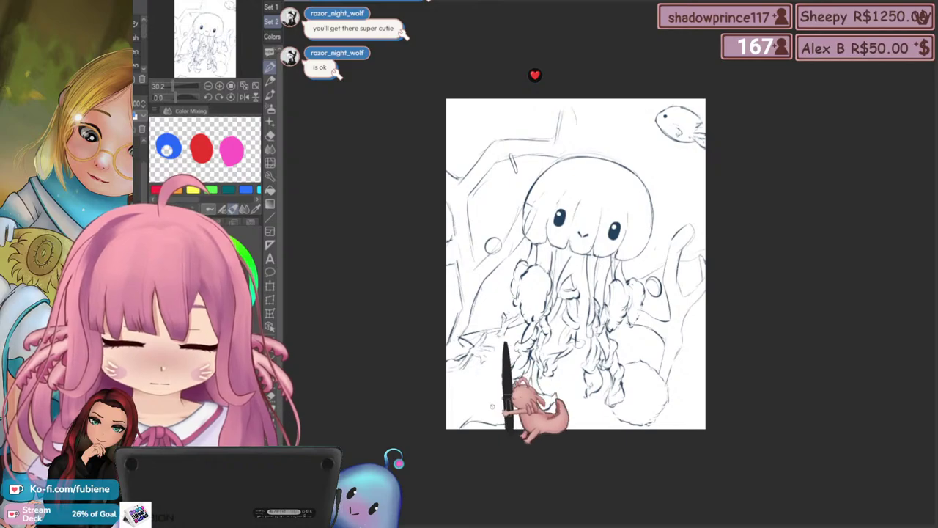
pyautogui.moveTo(468, 337); pyautogui.dragTo(477, 363)
# Toggle the coral and fish sketch off and on, and scatter round bubbles of mixed sizes across the background
pyautogui.click(6, 287)
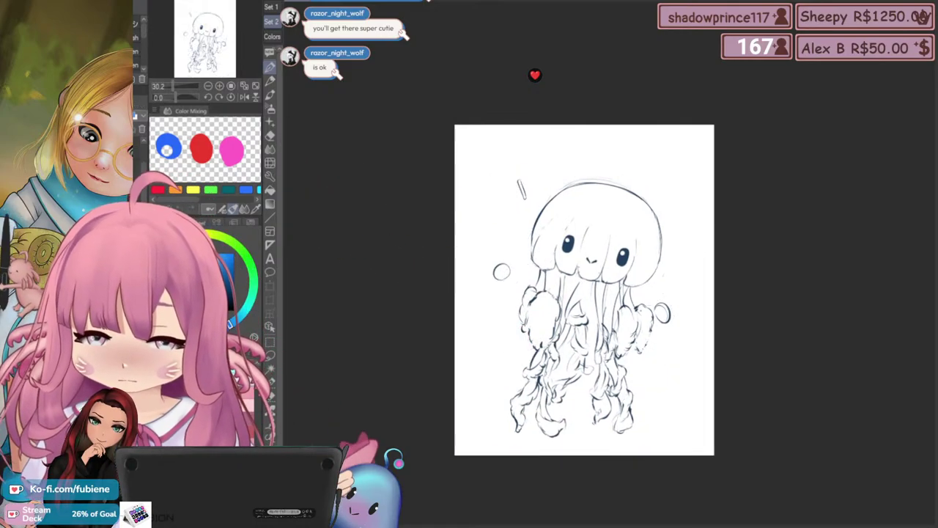
pyautogui.click(5, 287)
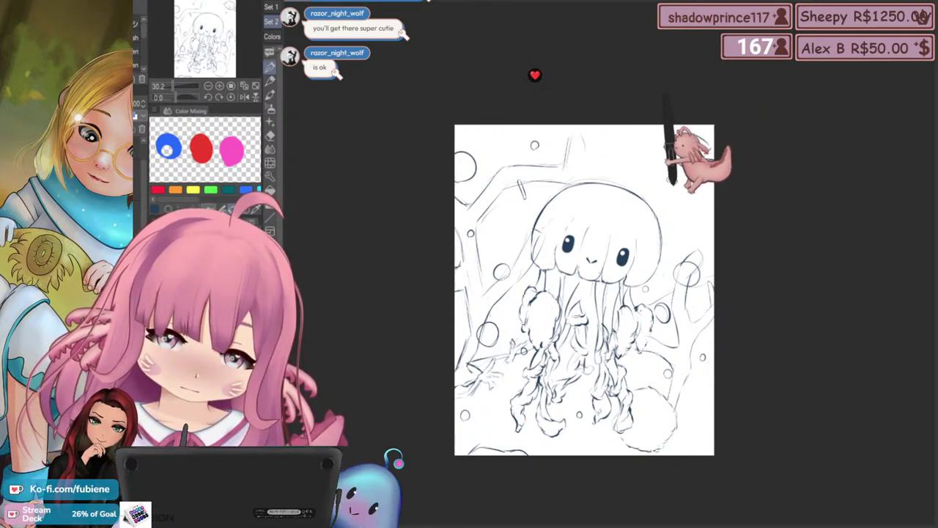
pyautogui.moveTo(435, 322); pyautogui.dragTo(428, 304)
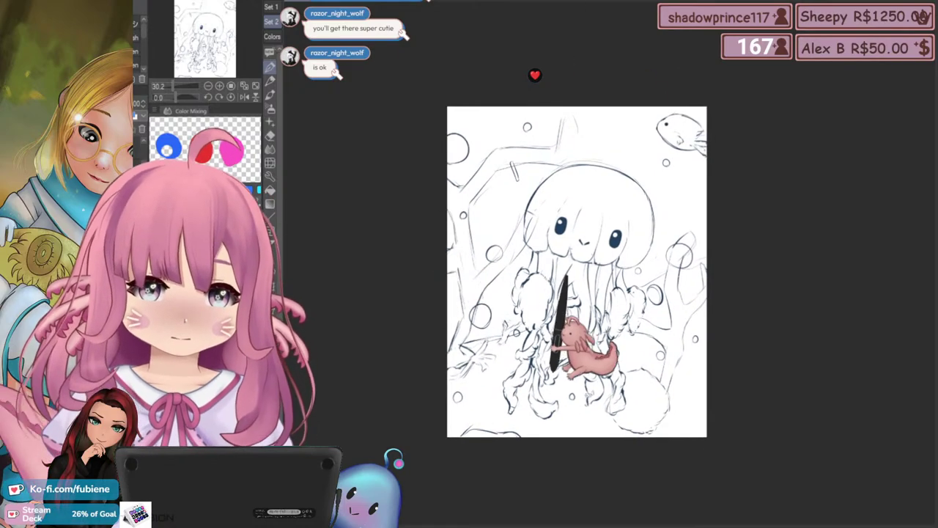
# Fill the page background behind the sketch with light blue
pyautogui.moveTo(589, 431)
pyautogui.mouseDown()
pyautogui.moveTo(592, 397)
pyautogui.moveTo(651, 433)
pyautogui.mouseUp()
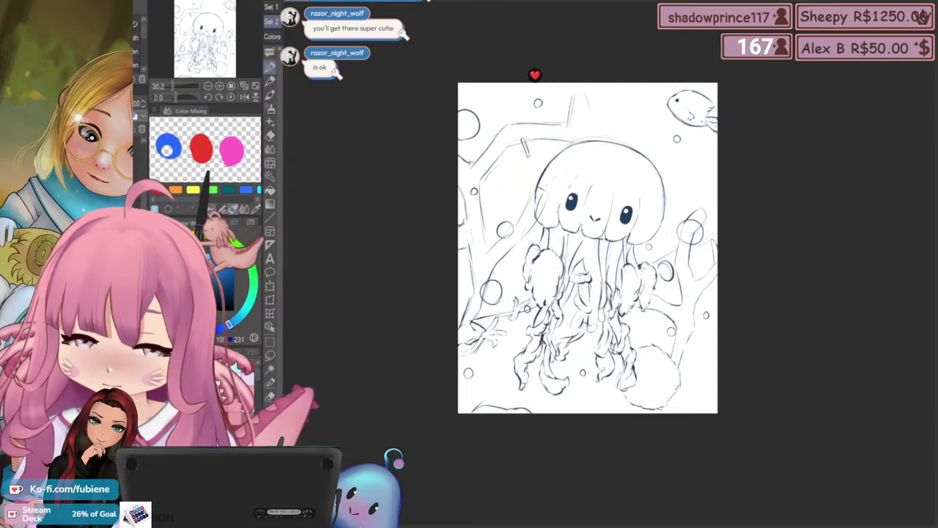
pyautogui.click(270, 190)
pyautogui.click(477, 268)
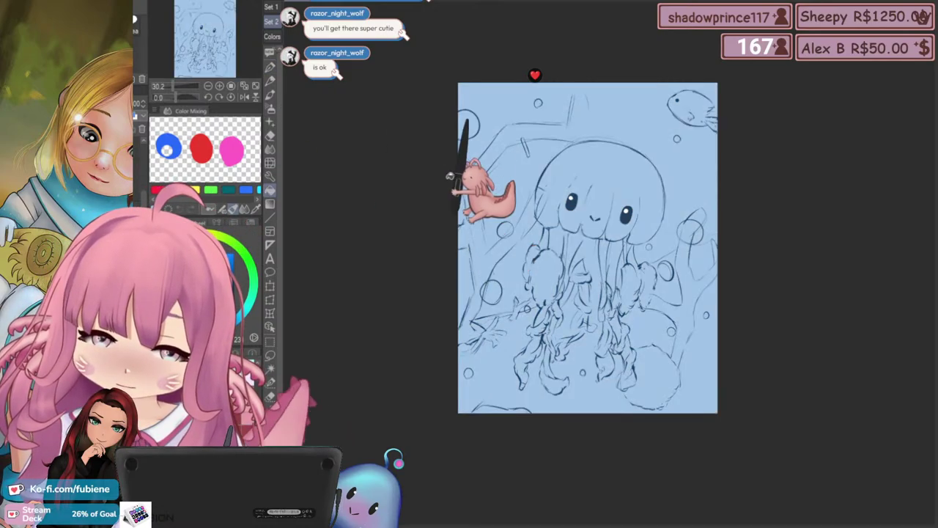
# Examine the jellyfish composition on its blue background, both close up and as a whole page
pyautogui.moveTo(394, 253)
pyautogui.mouseDown()
pyautogui.moveTo(367, 267)
pyautogui.moveTo(371, 261)
pyautogui.mouseUp()
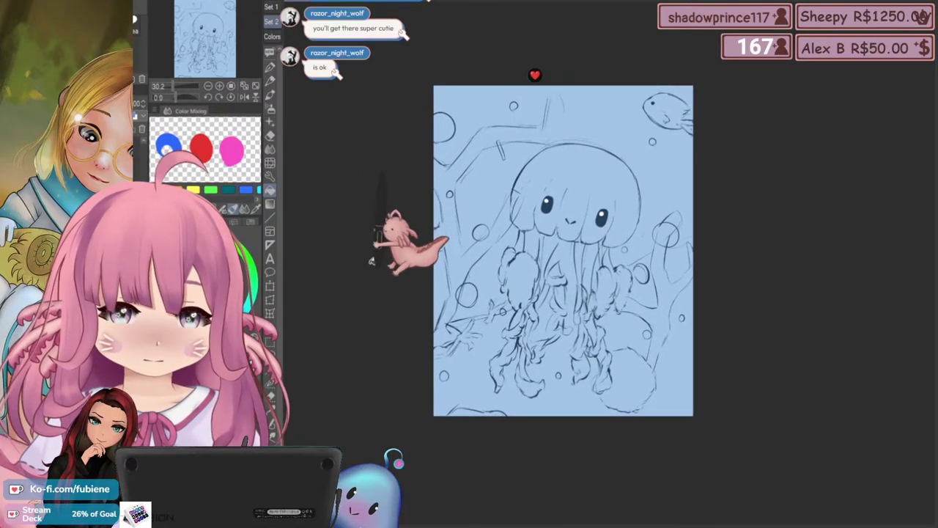
pyautogui.moveTo(424, 280)
pyautogui.mouseDown()
pyautogui.moveTo(404, 304)
pyautogui.moveTo(416, 267)
pyautogui.mouseUp()
pyautogui.scroll(1, 408, 278)
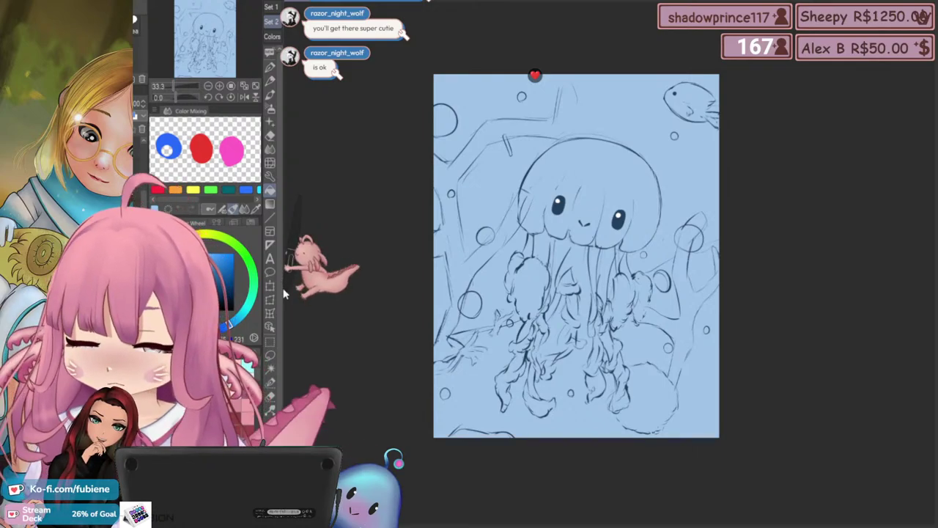
pyautogui.click(375, 258)
pyautogui.scroll(-1, 425, 183)
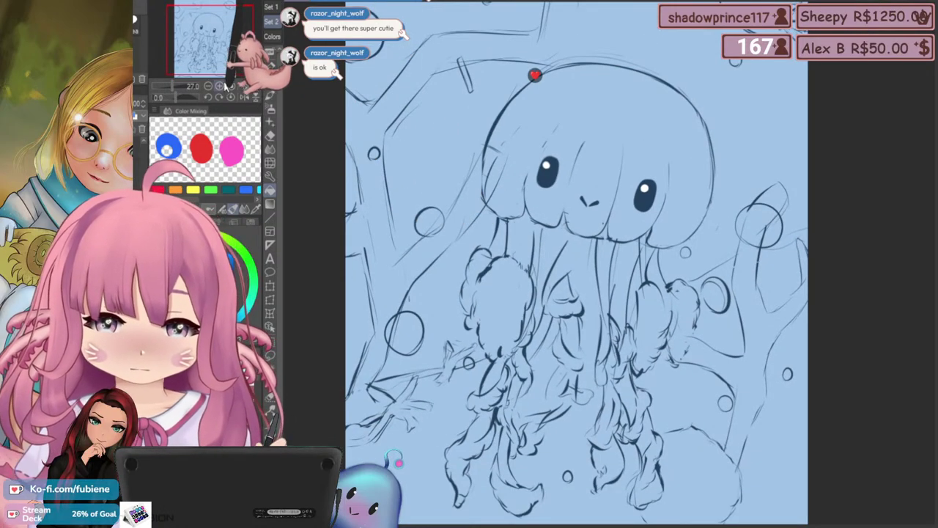
pyautogui.click(231, 87)
pyautogui.scroll(-6, 542, 275)
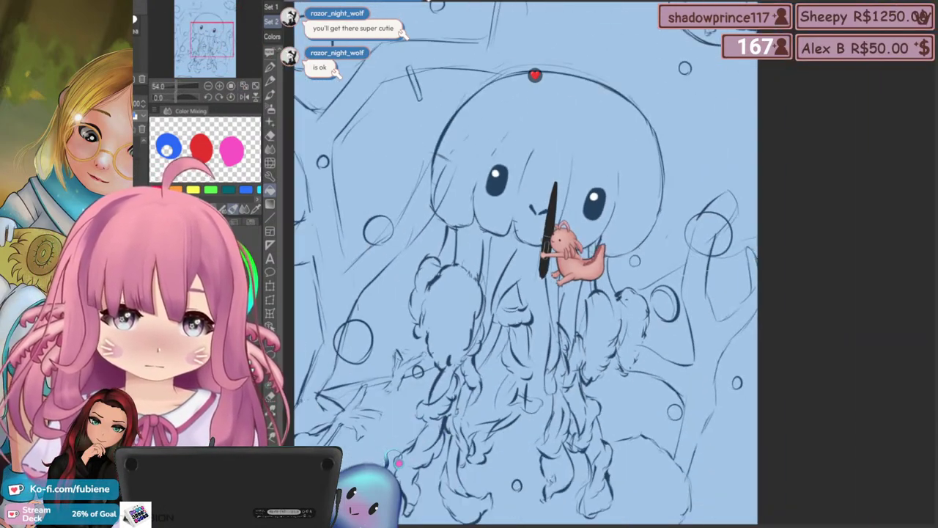
pyautogui.scroll(1, 544, 242)
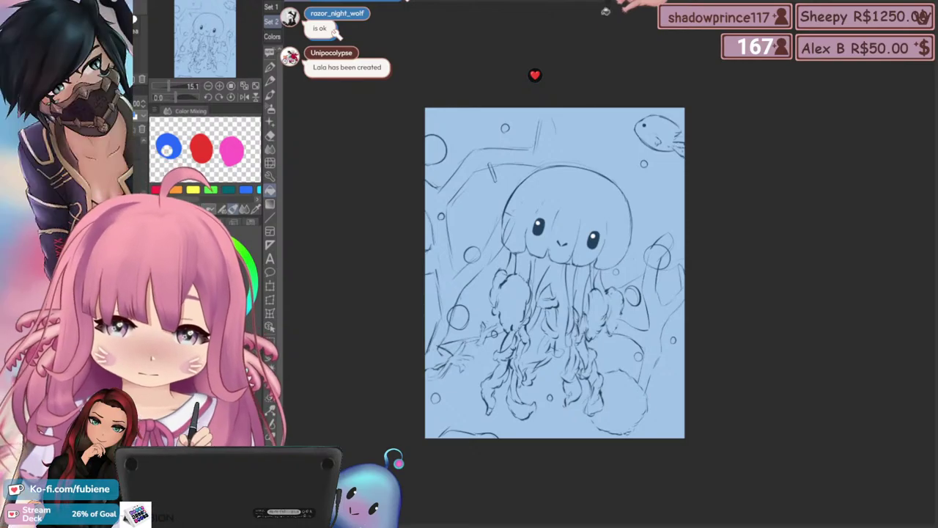
pyautogui.scroll(2, 572, 246)
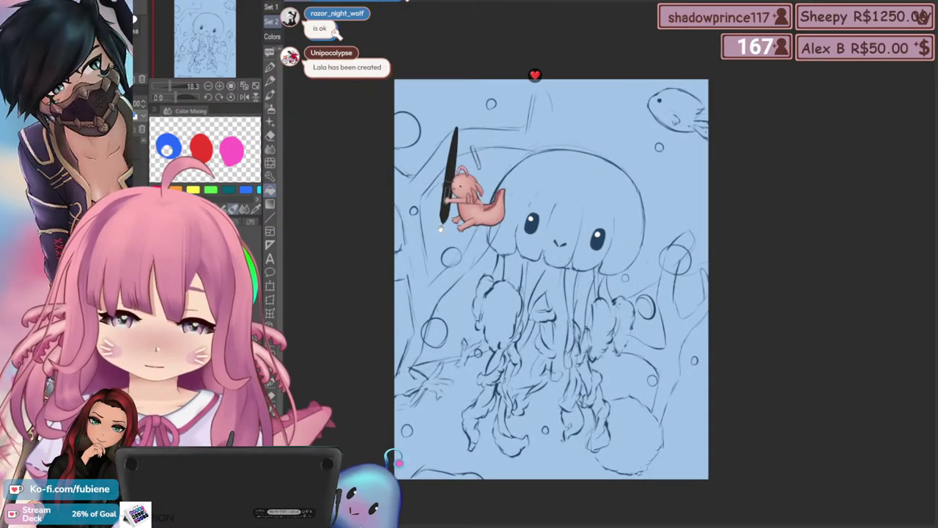
pyautogui.moveTo(419, 239); pyautogui.dragTo(416, 224)
pyautogui.moveTo(377, 318); pyautogui.dragTo(431, 315)
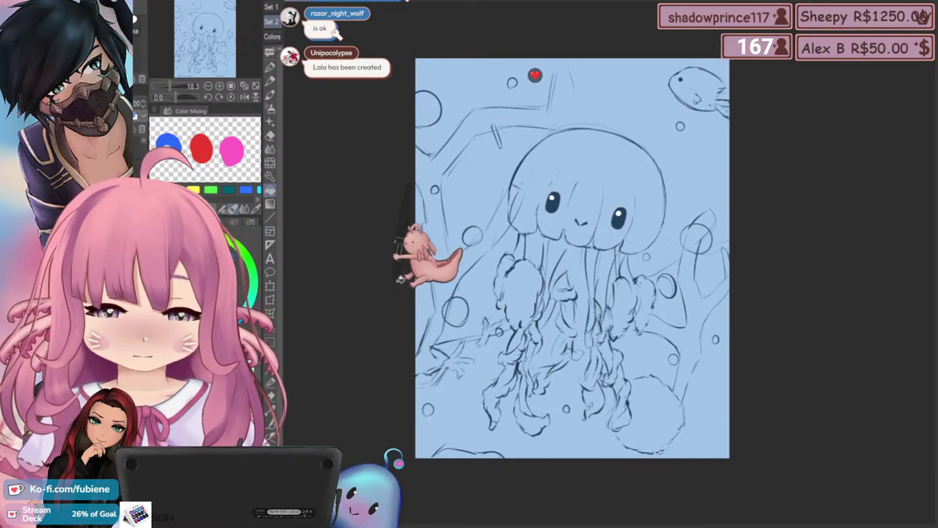
pyautogui.moveTo(400, 279); pyautogui.dragTo(354, 297)
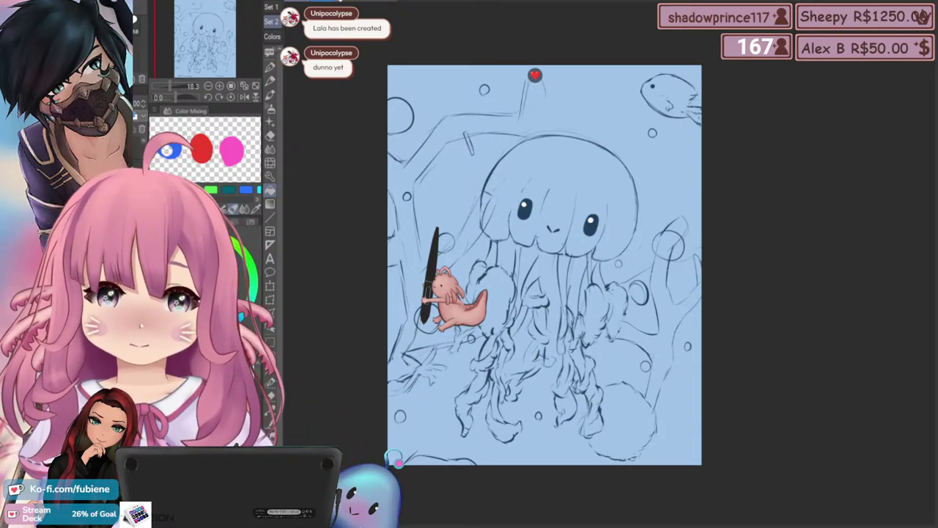
pyautogui.moveTo(388, 334); pyautogui.dragTo(400, 326)
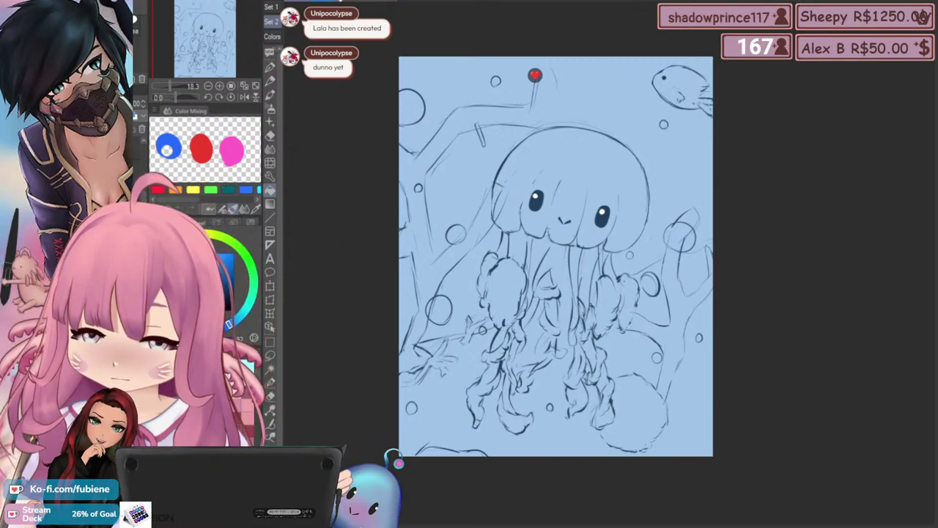
# Rough in a starfish at the page's bottom edge beneath the tentacles, plus a few short strokes near the right edge
pyautogui.press('Delete')
pyautogui.hotkey('ctrl', 'z')
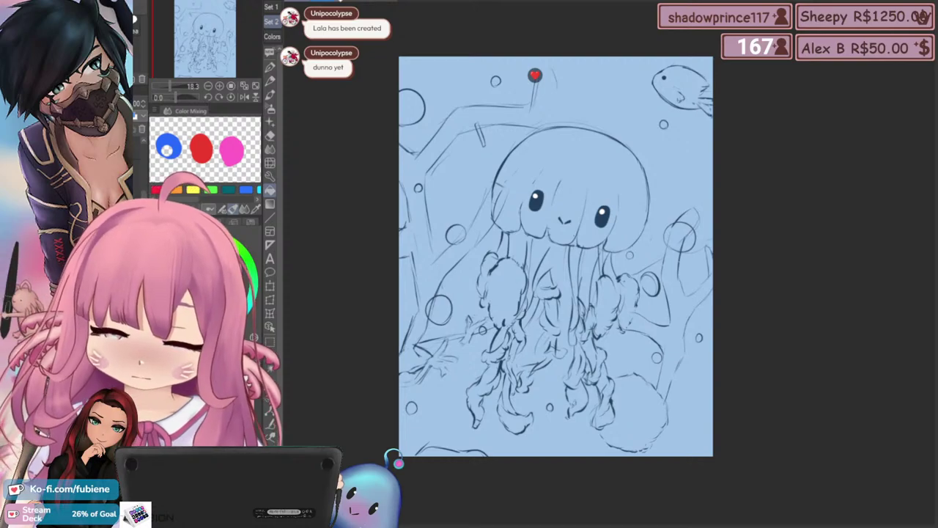
pyautogui.click(270, 67)
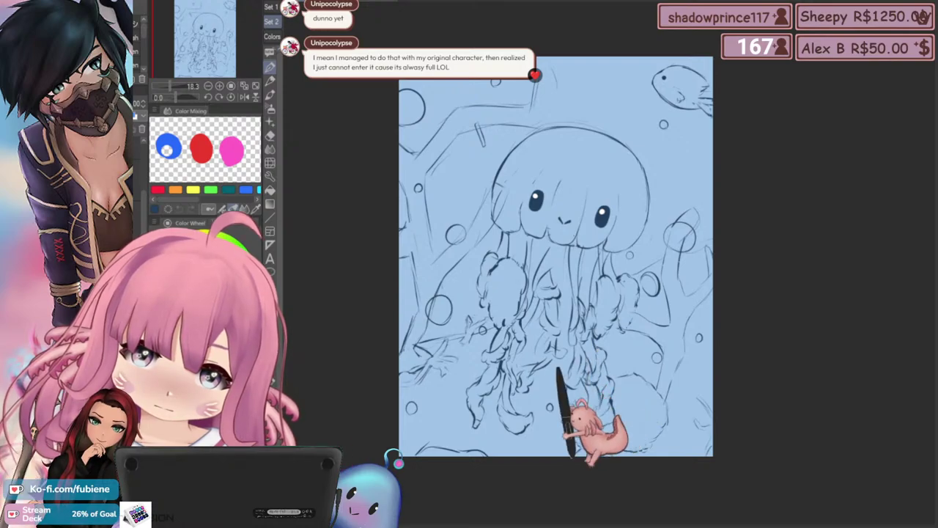
pyautogui.moveTo(590, 337); pyautogui.dragTo(577, 316)
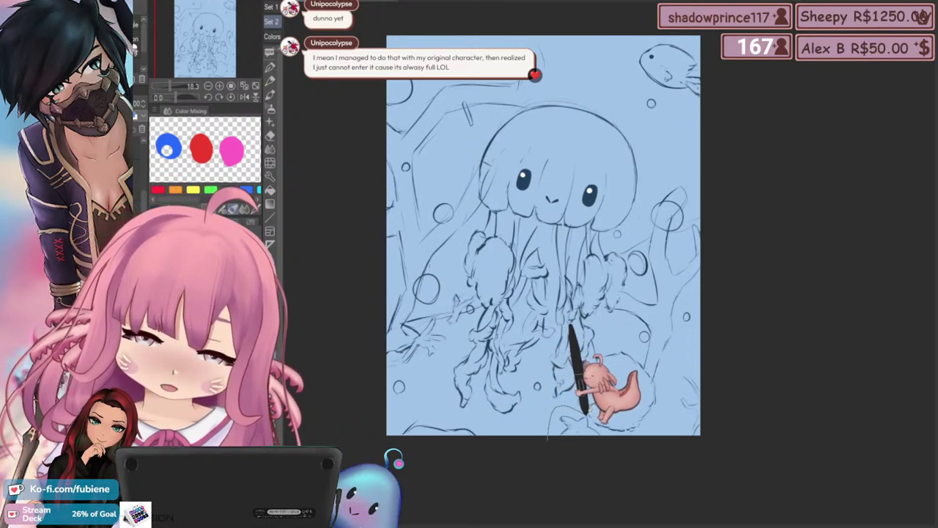
pyautogui.moveTo(599, 430); pyautogui.dragTo(562, 438)
pyautogui.click(623, 452)
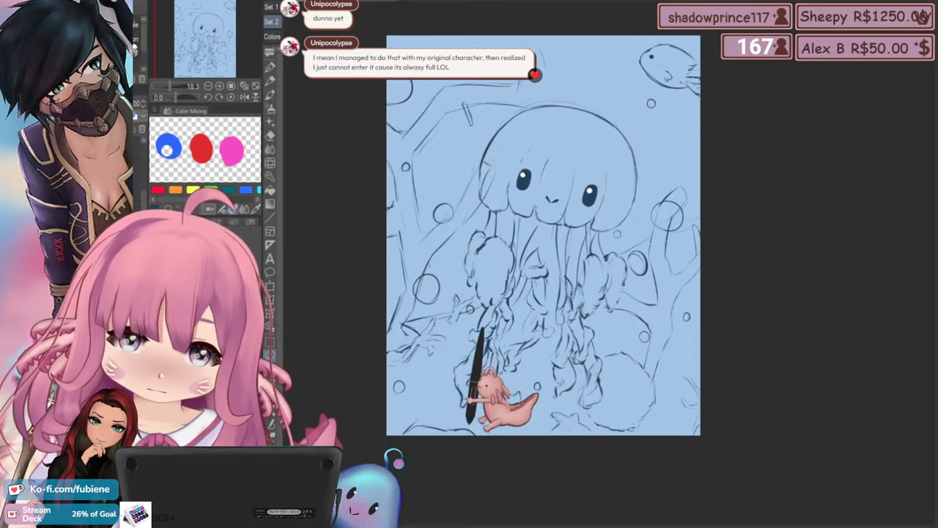
pyautogui.click(538, 448)
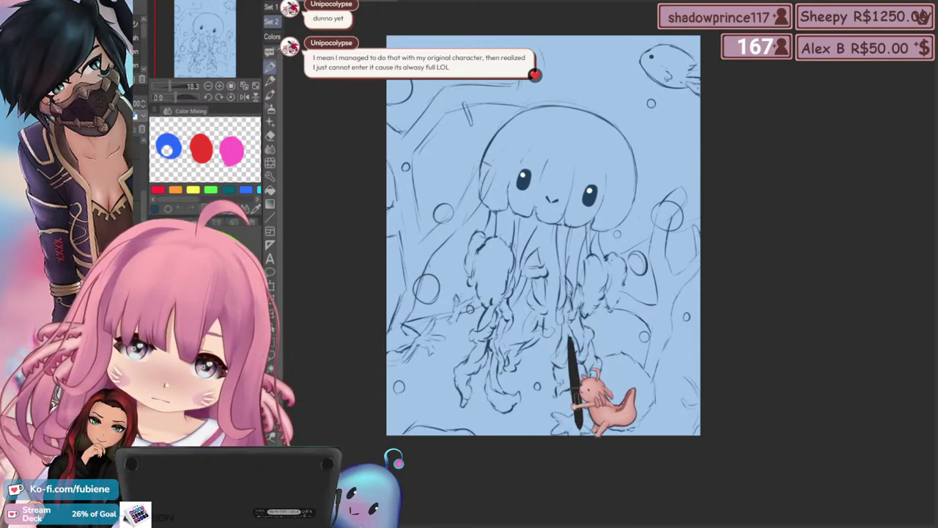
# Refine the starfish's five-armed outline close up, working with the canvas mirrored, and restore the normal orientation
pyautogui.moveTo(558, 367)
pyautogui.mouseDown()
pyautogui.moveTo(570, 354)
pyautogui.moveTo(549, 377)
pyautogui.mouseUp()
pyautogui.moveTo(611, 410); pyautogui.dragTo(656, 411)
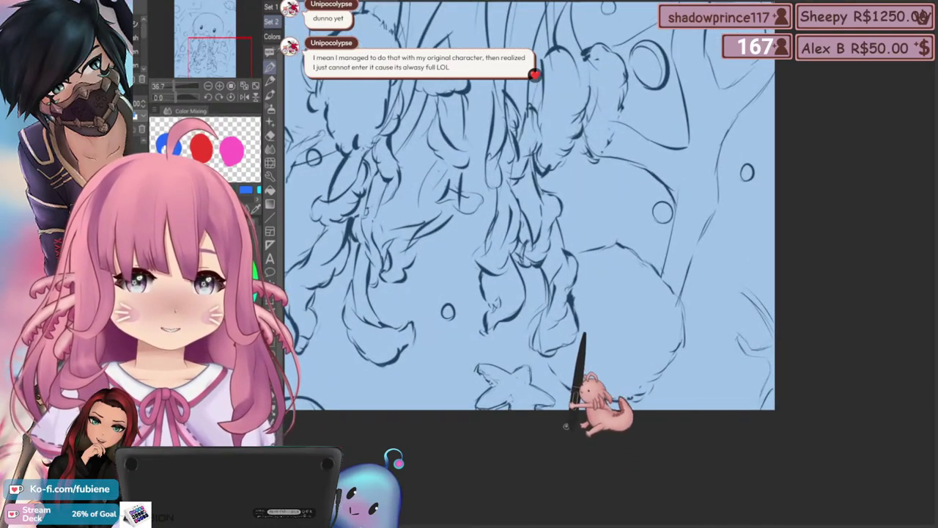
pyautogui.moveTo(543, 330); pyautogui.dragTo(580, 335)
pyautogui.moveTo(597, 423); pyautogui.dragTo(636, 443)
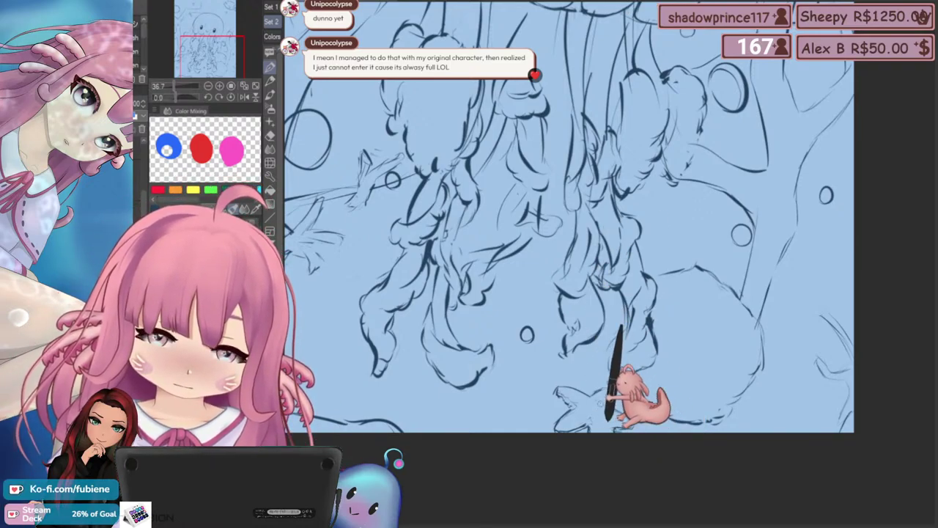
pyautogui.press('h')
pyautogui.moveTo(477, 342); pyautogui.dragTo(442, 283)
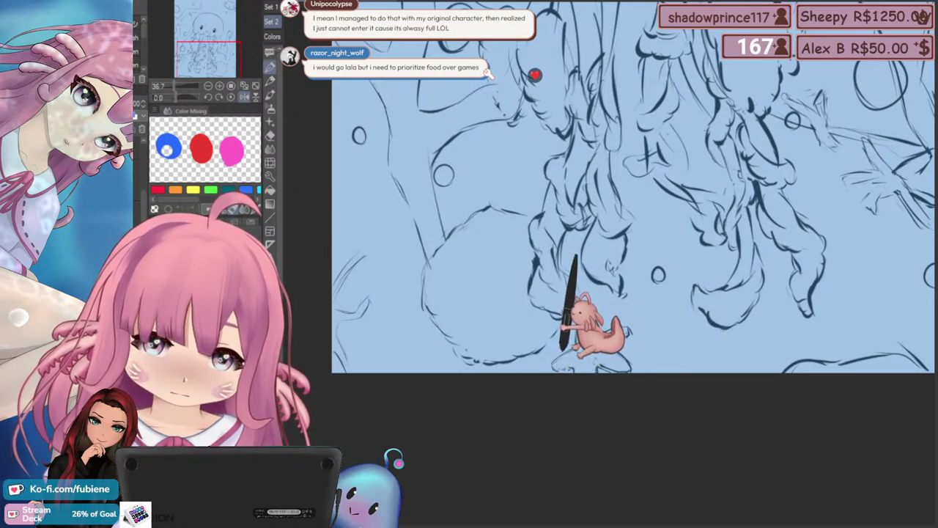
pyautogui.moveTo(521, 315); pyautogui.dragTo(516, 296)
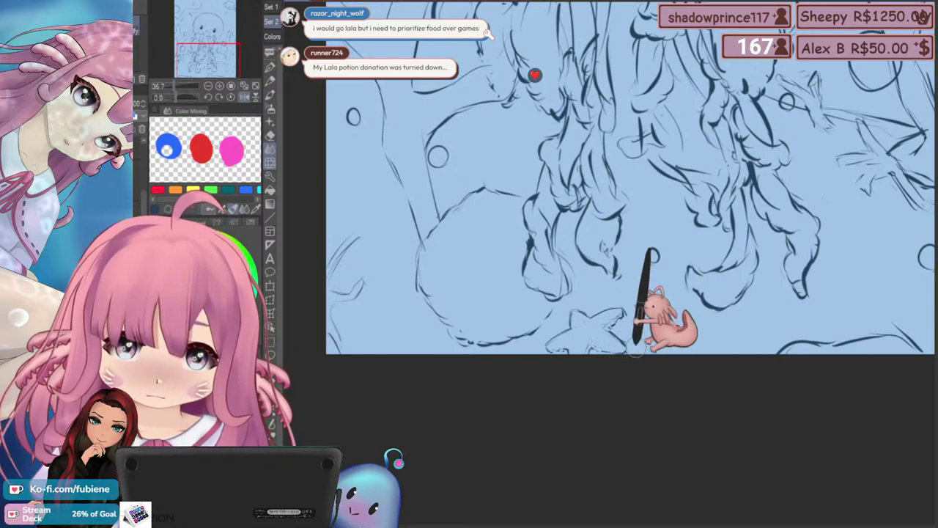
pyautogui.press('h')
pyautogui.moveTo(501, 272); pyautogui.dragTo(501, 306)
pyautogui.scroll(-5, 456, 217)
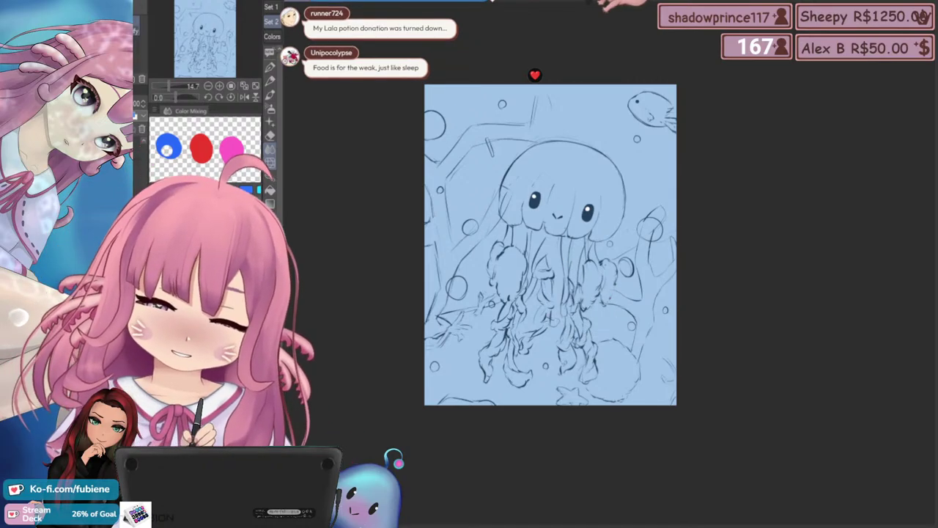
# Examine the balance of the whole underwater sketch, including the starfish, at several zoom levels
pyautogui.moveTo(423, 296)
pyautogui.mouseDown()
pyautogui.moveTo(402, 304)
pyautogui.moveTo(498, 346)
pyautogui.mouseUp()
pyautogui.scroll(2, 459, 346)
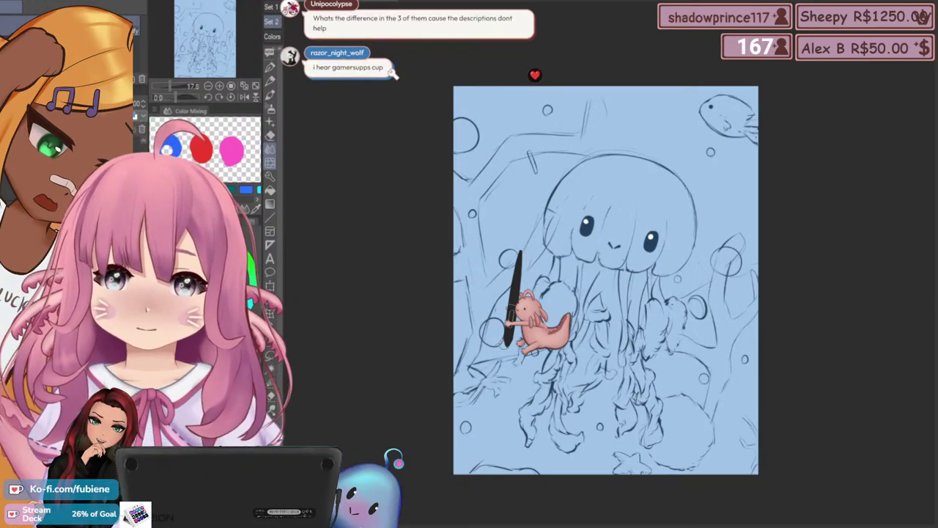
pyautogui.scroll(2, 450, 295)
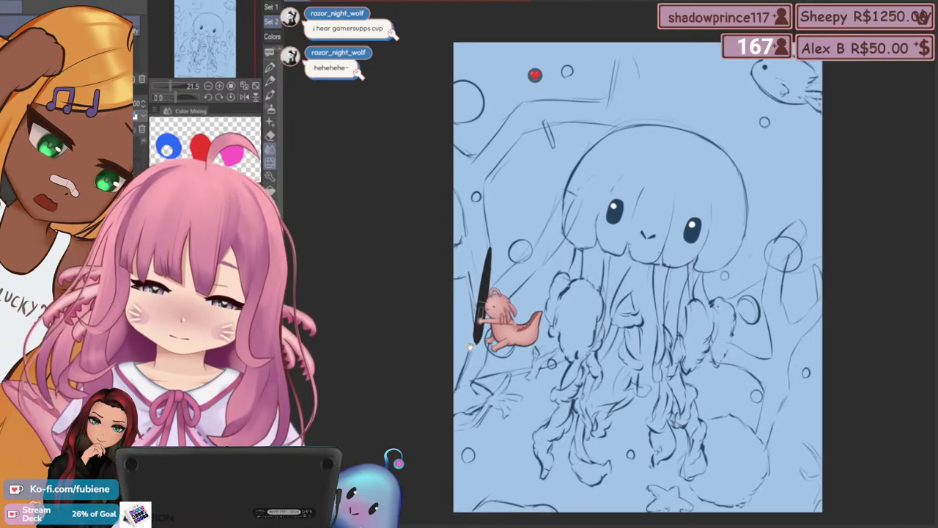
pyautogui.scroll(-1, 475, 341)
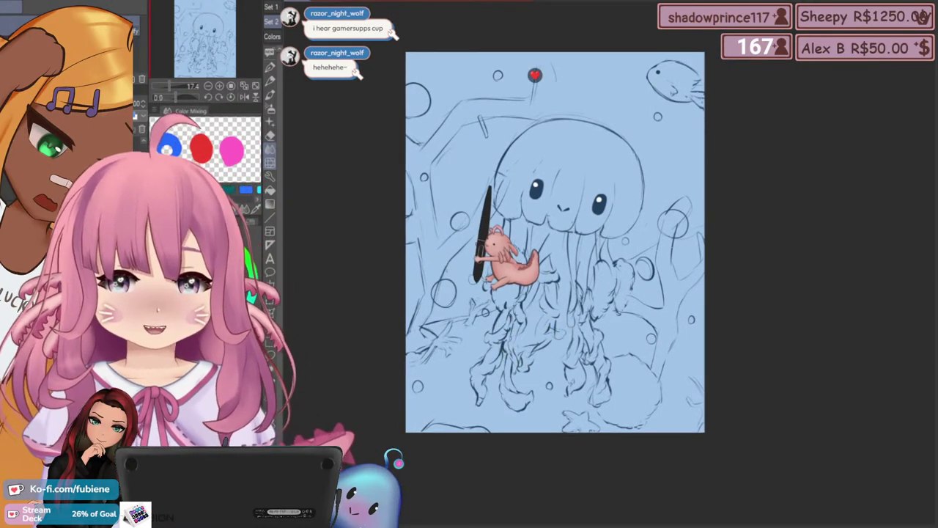
pyautogui.scroll(2, 475, 281)
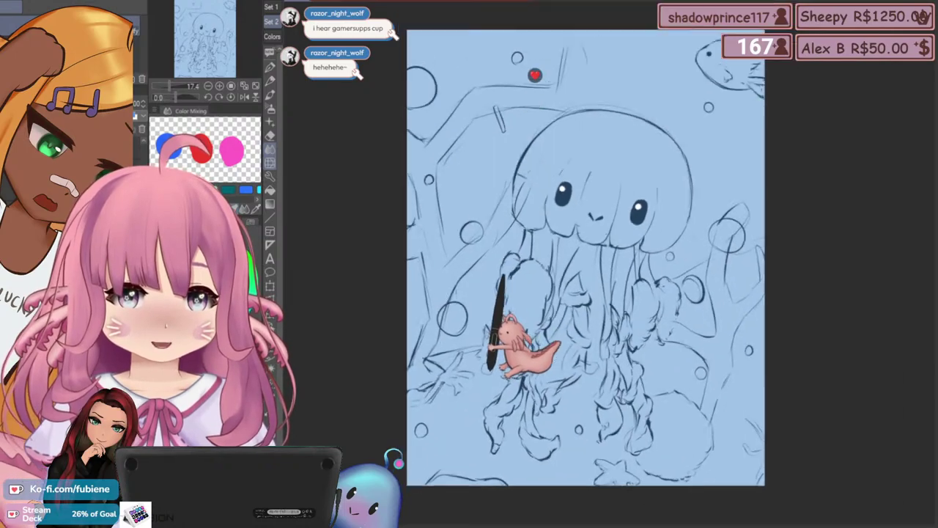
pyautogui.scroll(-1, 486, 366)
pyautogui.moveTo(467, 352); pyautogui.dragTo(492, 347)
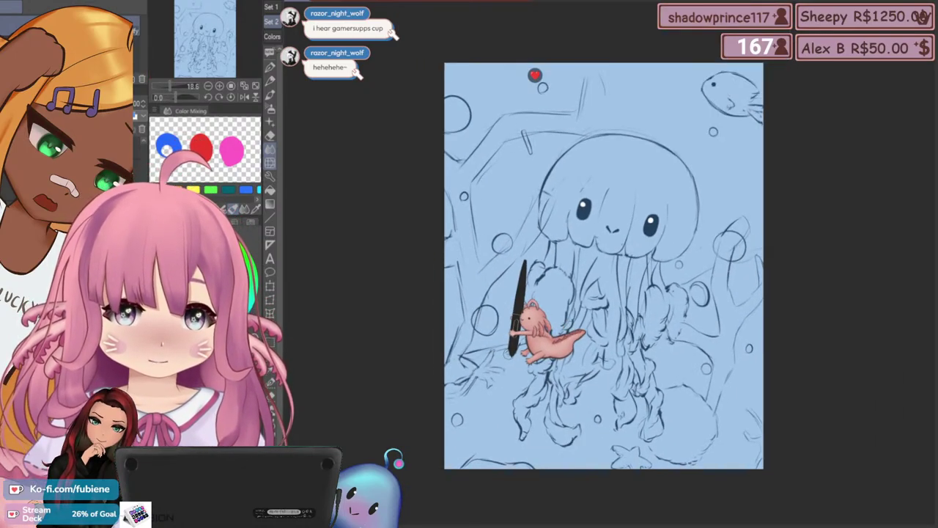
pyautogui.scroll(2, 515, 349)
pyautogui.scroll(-2, 506, 343)
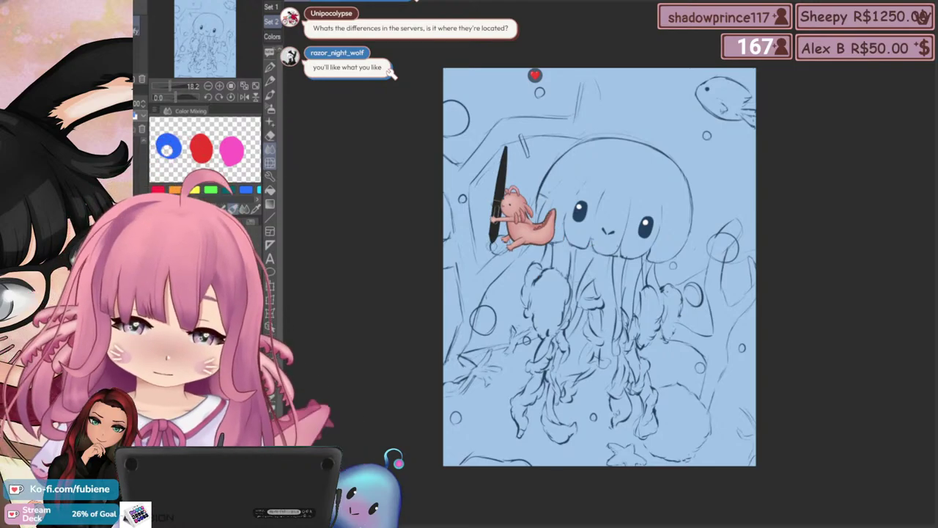
pyautogui.moveTo(489, 289); pyautogui.dragTo(505, 271)
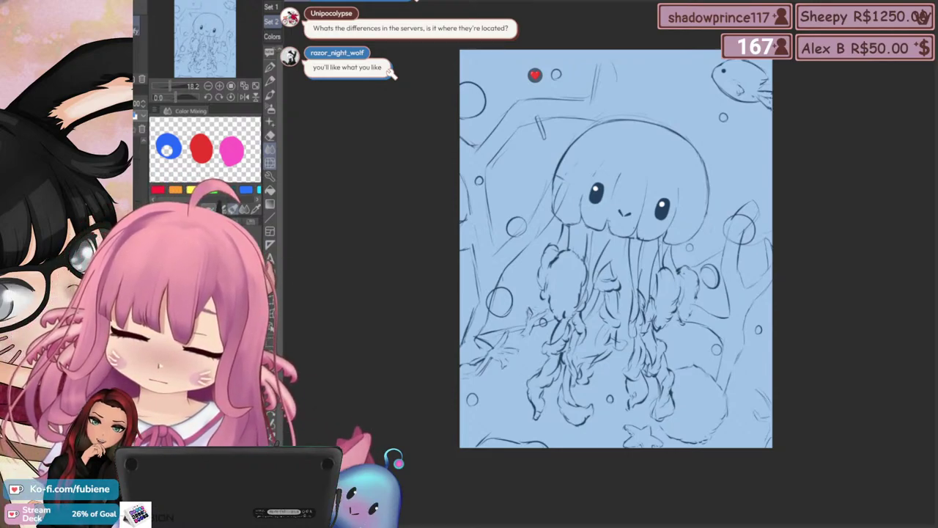
# Shade the background's right side and the area around the tentacles with a large soft brush in dark blue
pyautogui.click(270, 95)
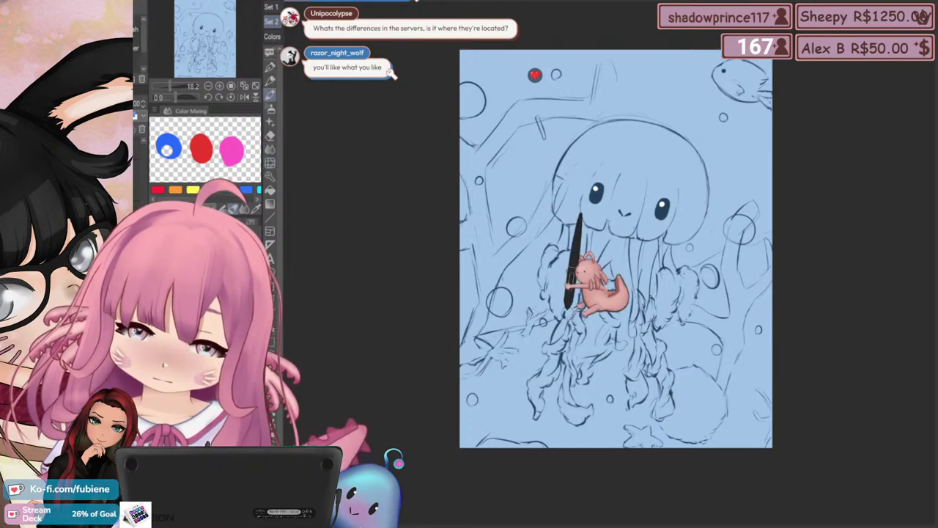
pyautogui.scroll(2, 571, 315)
pyautogui.scroll(-3, 575, 315)
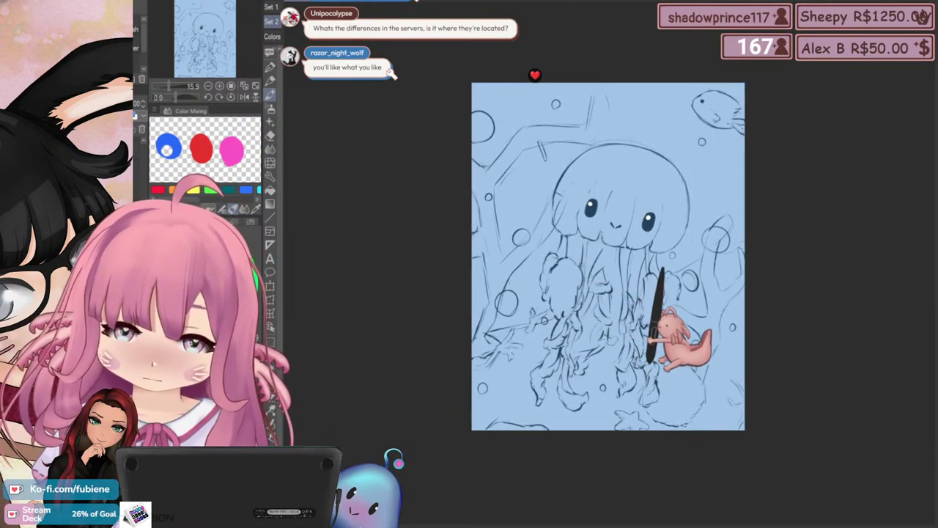
pyautogui.moveTo(594, 403)
pyautogui.mouseDown()
pyautogui.moveTo(672, 362)
pyautogui.moveTo(707, 400)
pyautogui.moveTo(728, 394)
pyautogui.moveTo(709, 372)
pyautogui.moveTo(709, 335)
pyautogui.moveTo(669, 299)
pyautogui.moveTo(711, 347)
pyautogui.moveTo(727, 340)
pyautogui.moveTo(716, 356)
pyautogui.moveTo(741, 326)
pyautogui.moveTo(746, 297)
pyautogui.moveTo(719, 249)
pyautogui.mouseUp()
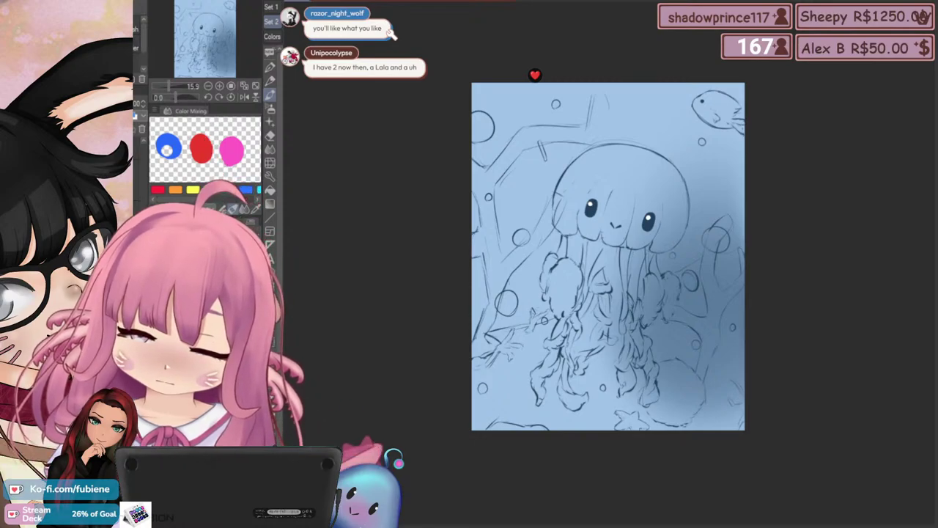
pyautogui.moveTo(710, 367)
pyautogui.mouseDown()
pyautogui.moveTo(724, 330)
pyautogui.moveTo(719, 203)
pyautogui.moveTo(734, 171)
pyautogui.moveTo(690, 205)
pyautogui.mouseUp()
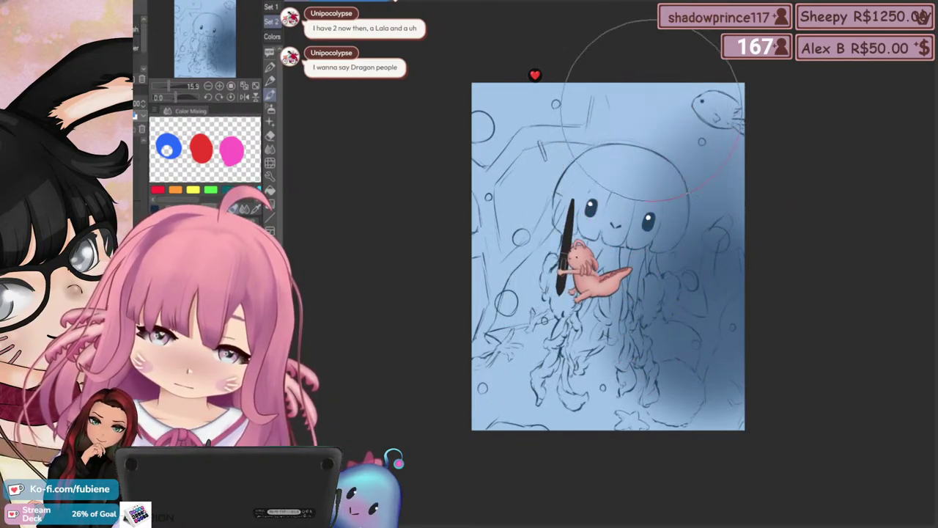
pyautogui.moveTo(598, 326); pyautogui.dragTo(571, 336)
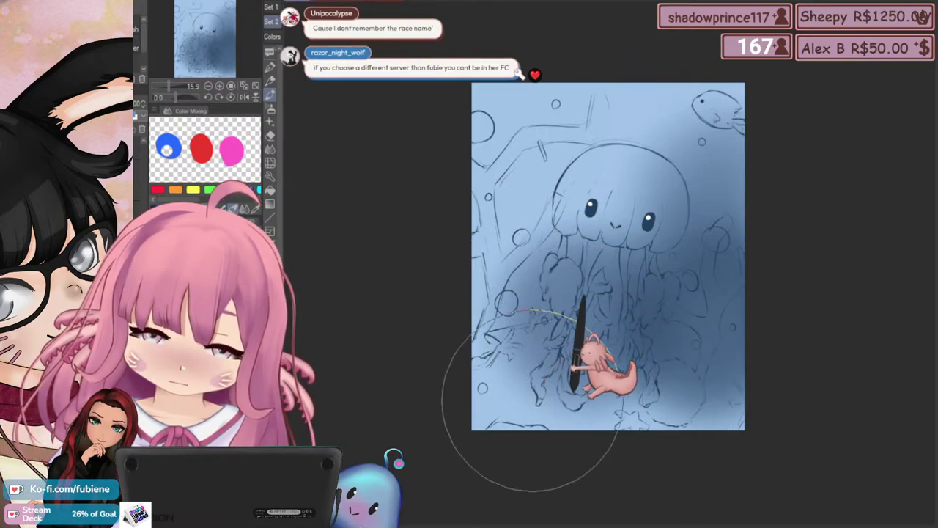
# Deepen the dark-blue shading across the lower background, blending it softly towards the light upper-left area
pyautogui.moveTo(603, 407); pyautogui.dragTo(618, 423)
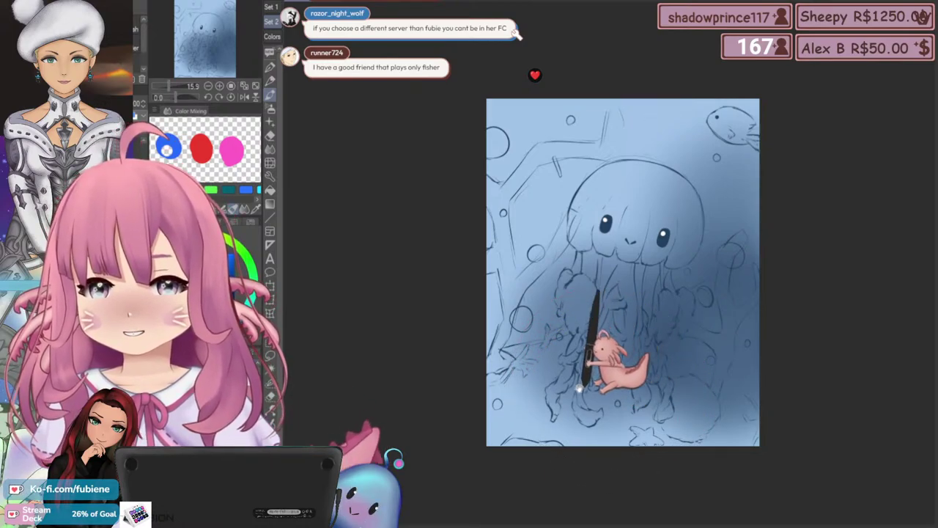
pyautogui.moveTo(579, 392); pyautogui.dragTo(599, 354)
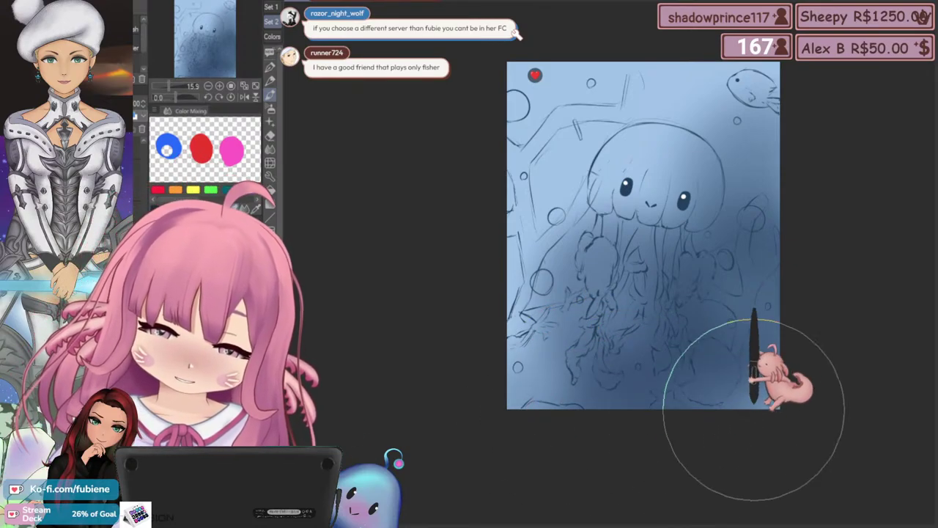
pyautogui.moveTo(601, 252); pyautogui.dragTo(582, 310)
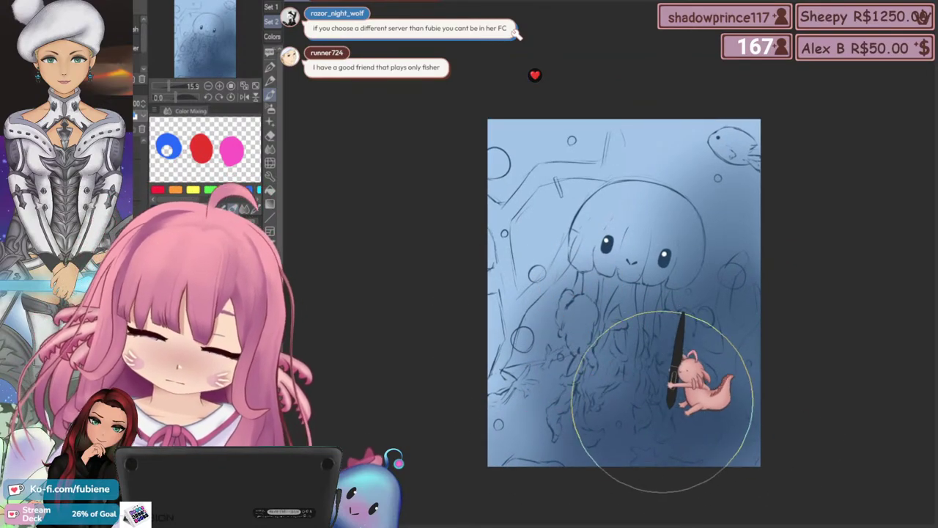
pyautogui.moveTo(661, 401); pyautogui.dragTo(673, 383)
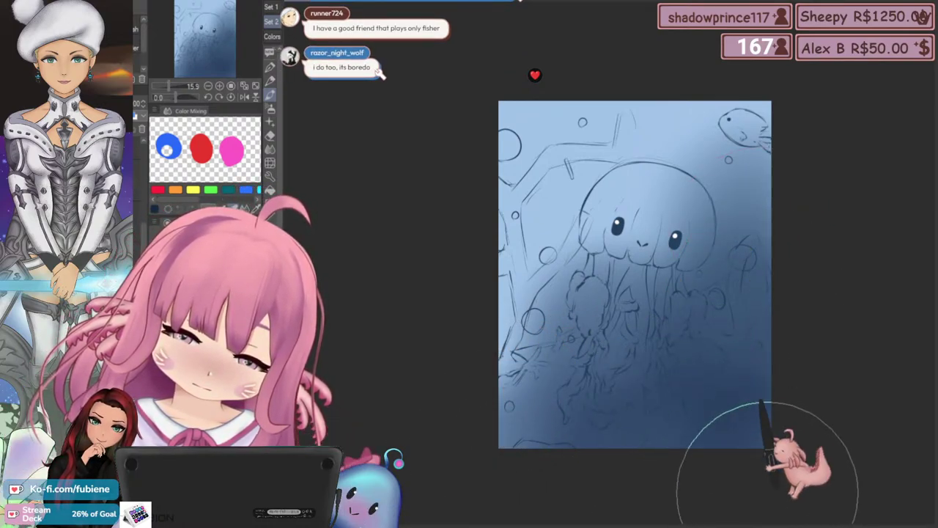
pyautogui.moveTo(565, 413); pyautogui.dragTo(547, 472)
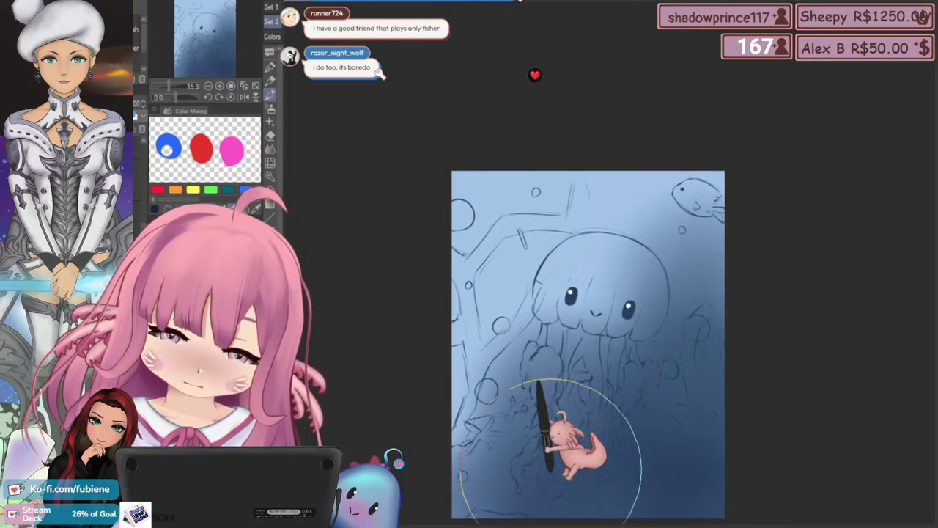
pyautogui.moveTo(402, 373); pyautogui.dragTo(450, 330)
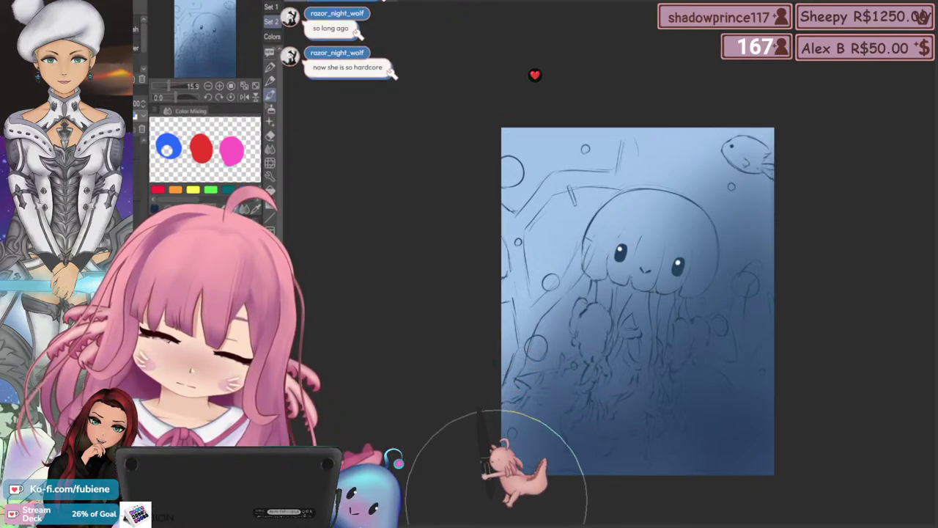
pyautogui.moveTo(488, 412); pyautogui.dragTo(469, 398)
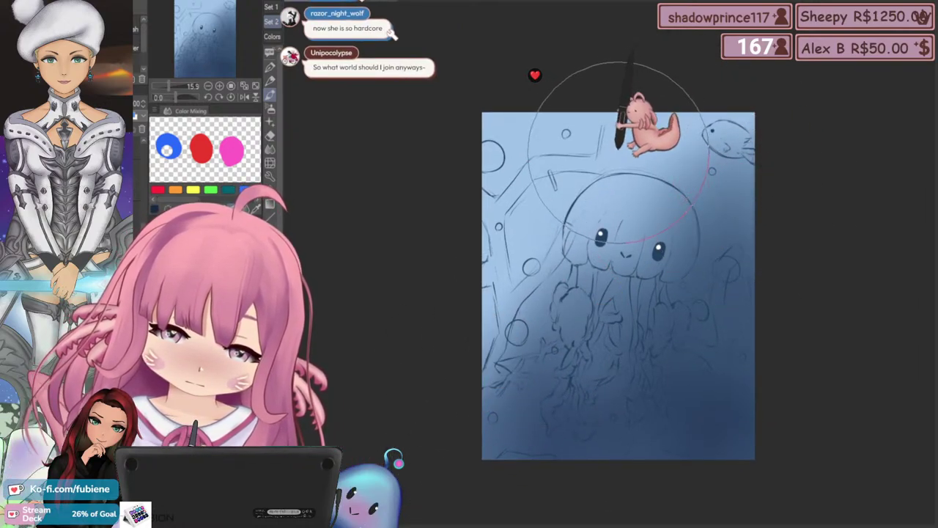
# Examine the light-to-dark blue background shading against the jellyfish and coral linework across the whole page
pyautogui.moveTo(477, 264)
pyautogui.mouseDown()
pyautogui.moveTo(481, 271)
pyautogui.moveTo(496, 258)
pyautogui.mouseUp()
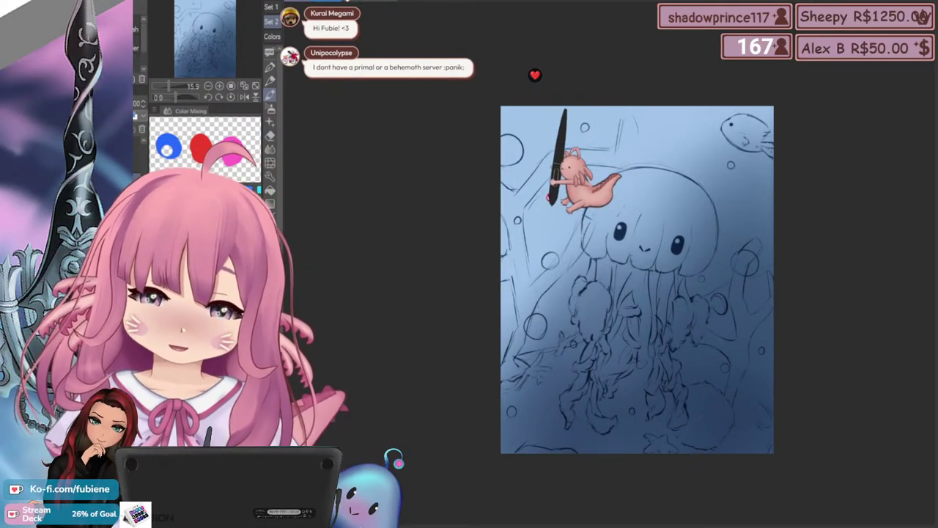
pyautogui.moveTo(490, 301)
pyautogui.mouseDown()
pyautogui.moveTo(485, 272)
pyautogui.moveTo(473, 274)
pyautogui.moveTo(476, 294)
pyautogui.mouseUp()
pyautogui.moveTo(524, 312)
pyautogui.mouseDown()
pyautogui.moveTo(484, 301)
pyautogui.moveTo(497, 312)
pyautogui.mouseUp()
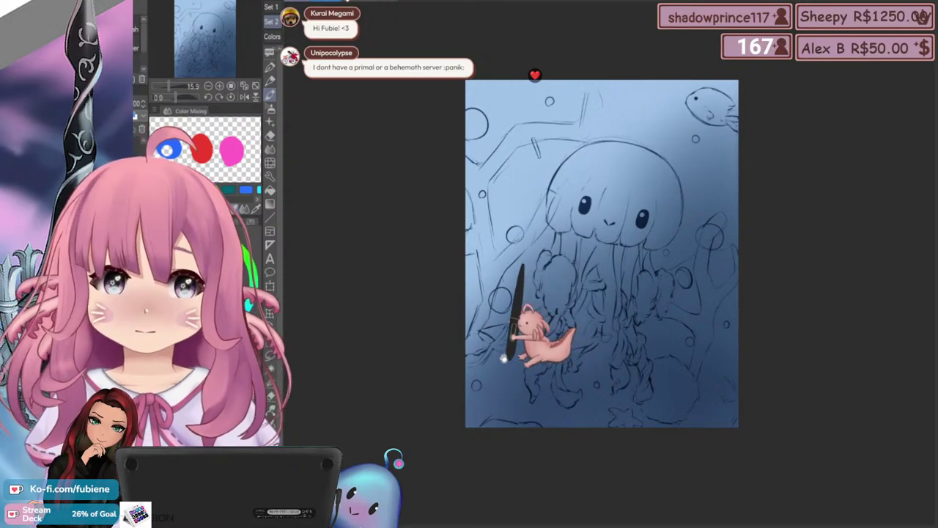
pyautogui.hscroll(-1, 513, 358)
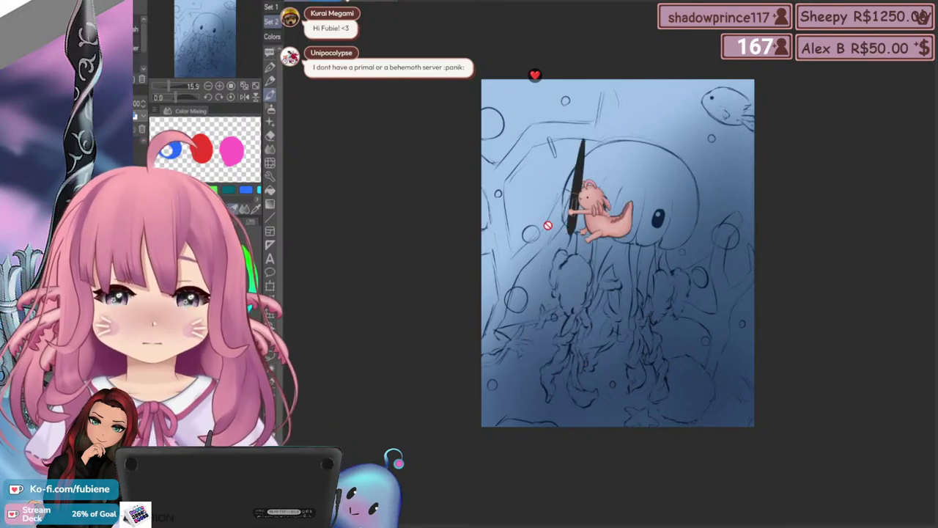
pyautogui.moveTo(485, 194); pyautogui.dragTo(461, 249)
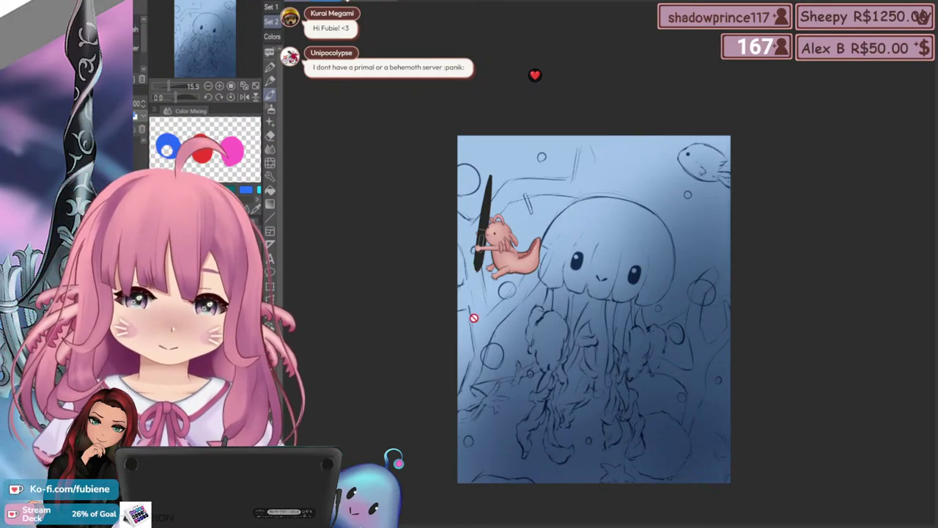
pyautogui.moveTo(469, 354); pyautogui.dragTo(487, 314)
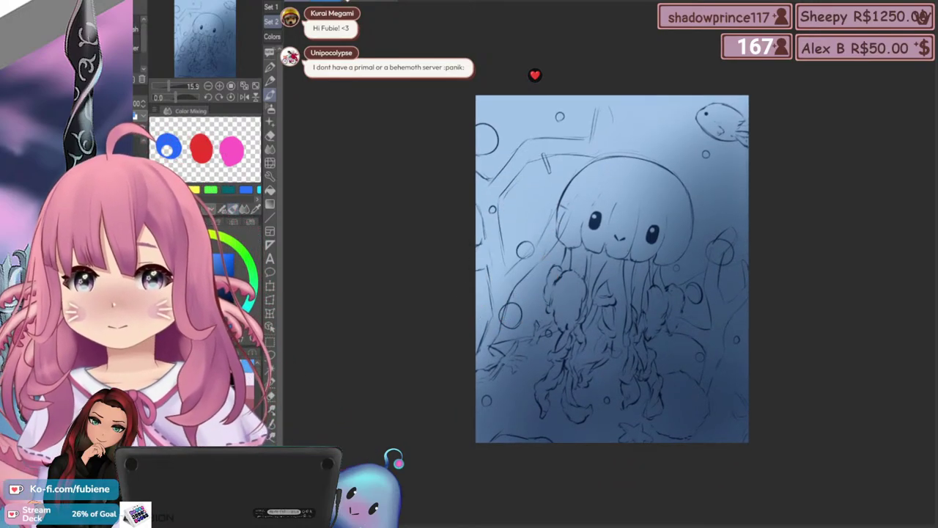
pyautogui.moveTo(619, 293); pyautogui.dragTo(564, 282)
pyautogui.scroll(3, 564, 283)
pyautogui.scroll(-2, 623, 290)
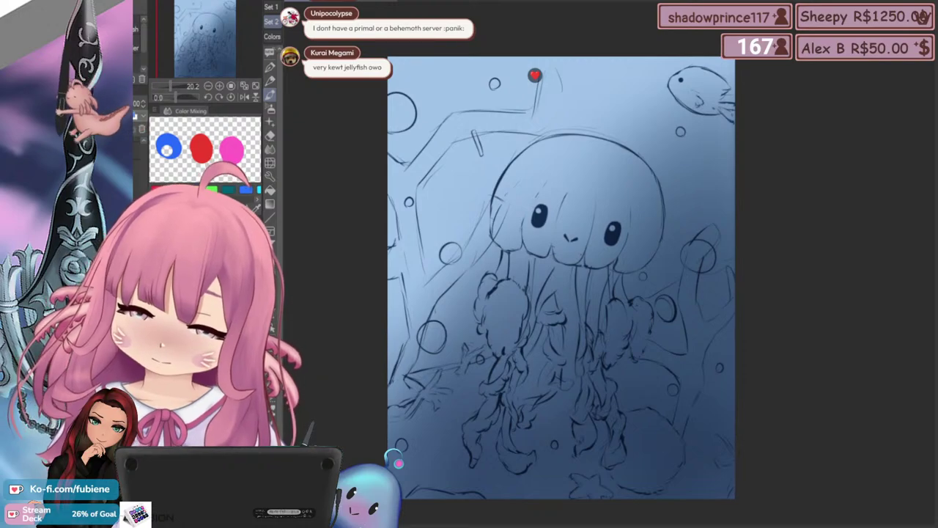
# Paint the scalloped lower edge and the sides of the jellyfish's bell in light cyan beneath the linework
pyautogui.moveTo(403, 329); pyautogui.dragTo(430, 362)
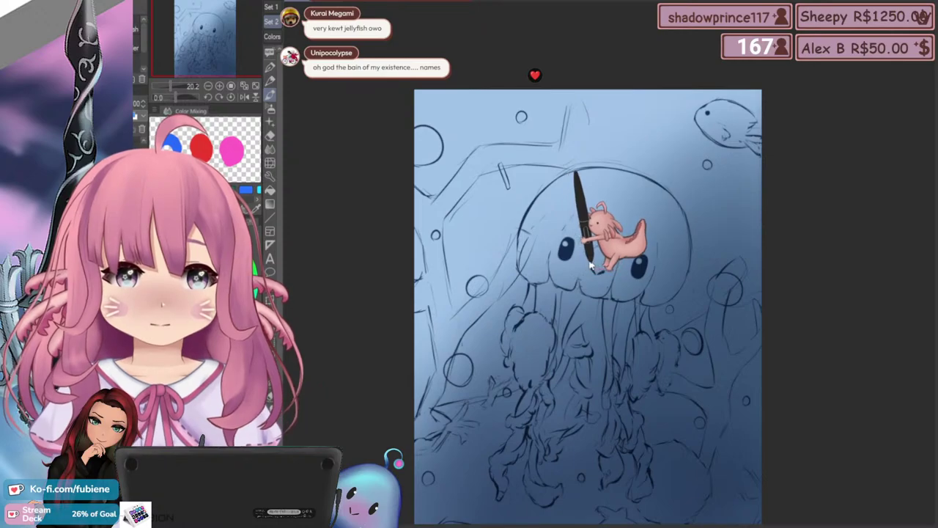
pyautogui.moveTo(569, 324); pyautogui.dragTo(561, 331)
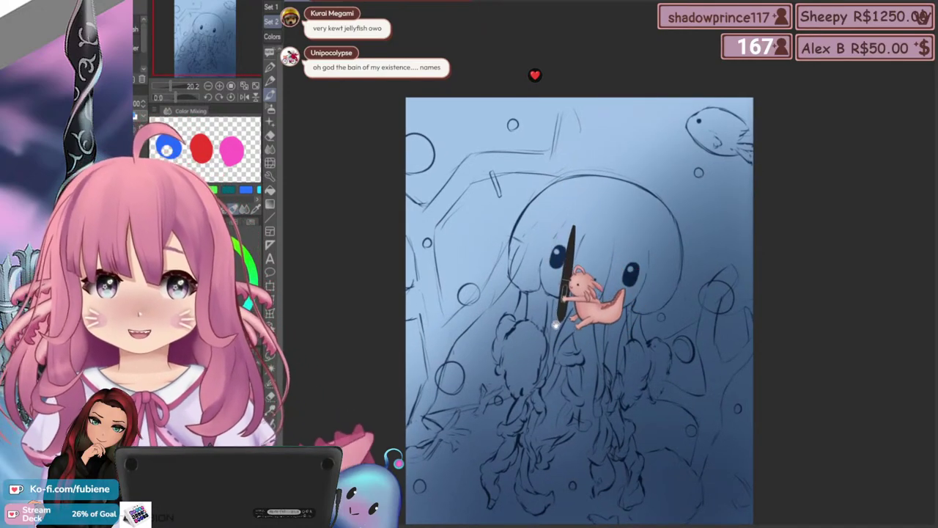
pyautogui.moveTo(556, 343); pyautogui.dragTo(548, 349)
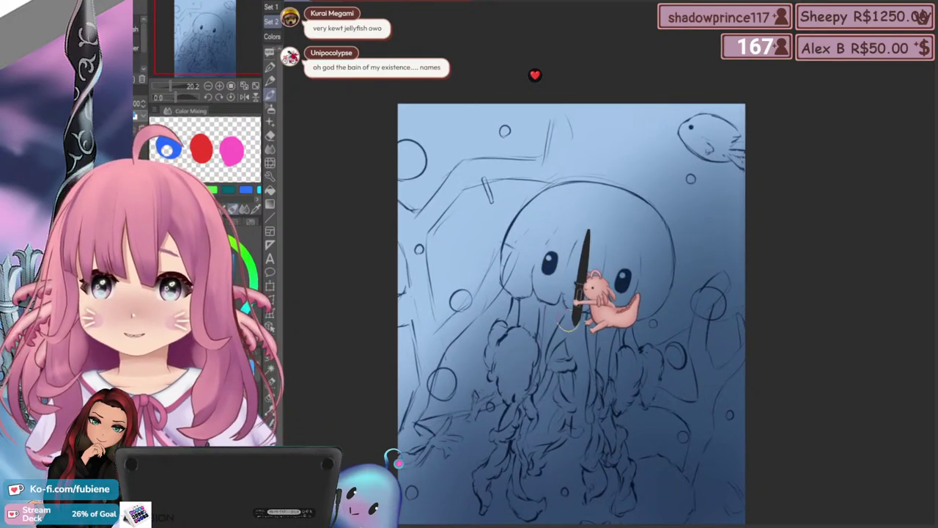
pyautogui.moveTo(533, 326); pyautogui.dragTo(531, 342)
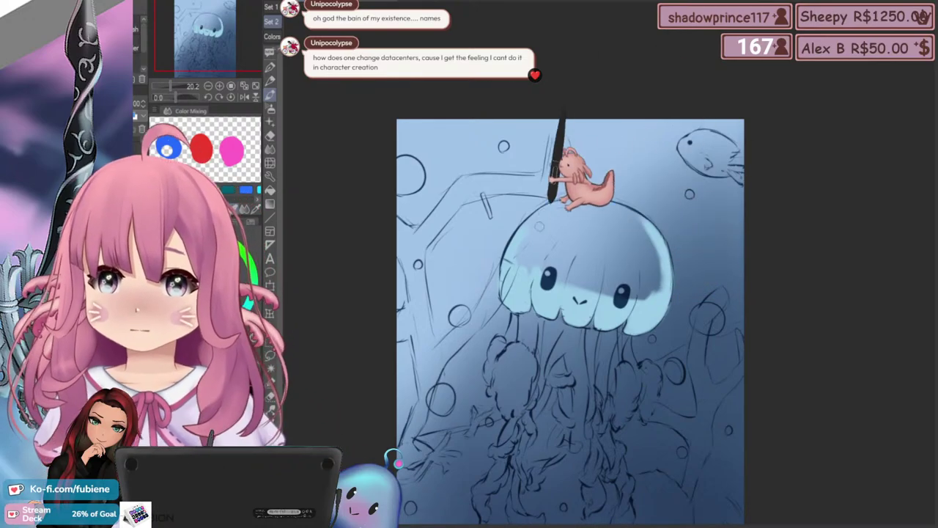
pyautogui.moveTo(603, 369); pyautogui.dragTo(603, 349)
pyautogui.moveTo(459, 176); pyautogui.dragTo(458, 181)
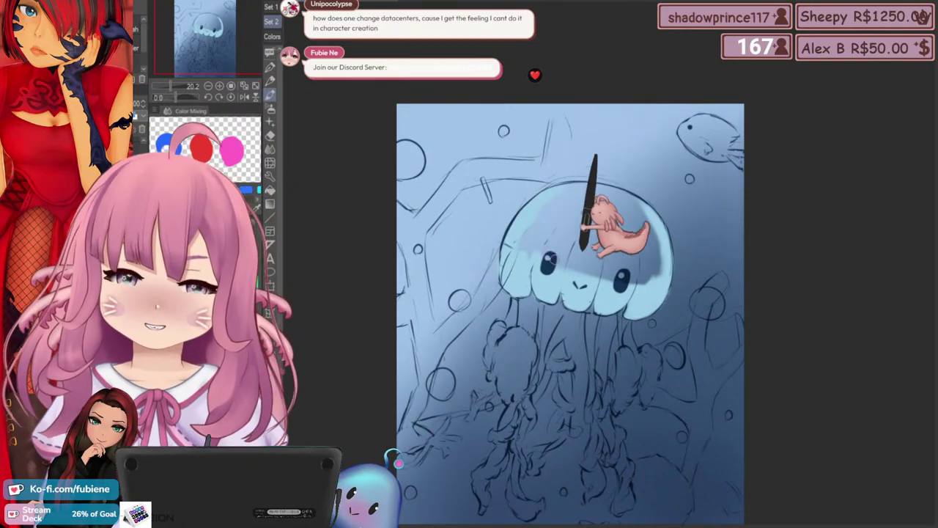
# Extend the light cyan over the bell's upper part, blending it softly into a bluish-purple area near the crown
pyautogui.moveTo(509, 275); pyautogui.dragTo(488, 295)
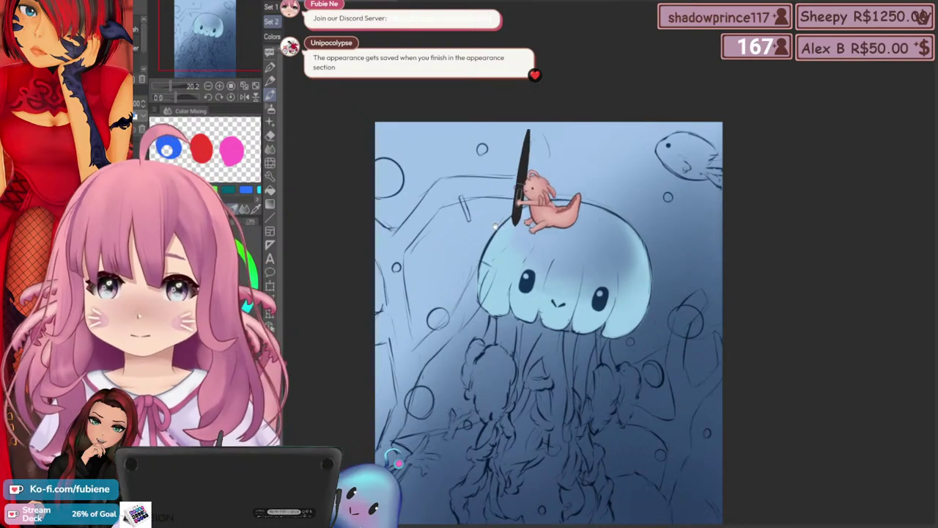
pyautogui.moveTo(482, 232); pyautogui.dragTo(520, 226)
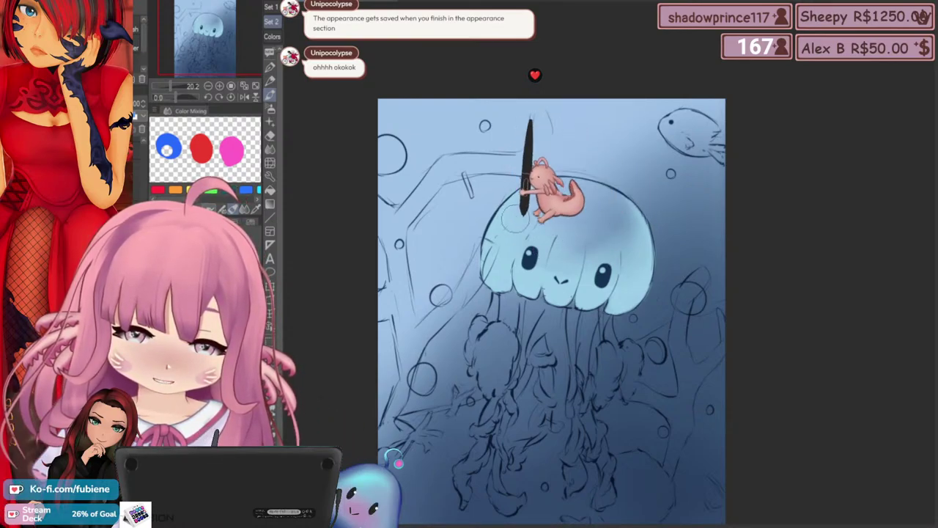
pyautogui.moveTo(607, 283)
pyautogui.mouseDown()
pyautogui.moveTo(597, 297)
pyautogui.moveTo(603, 309)
pyautogui.mouseUp()
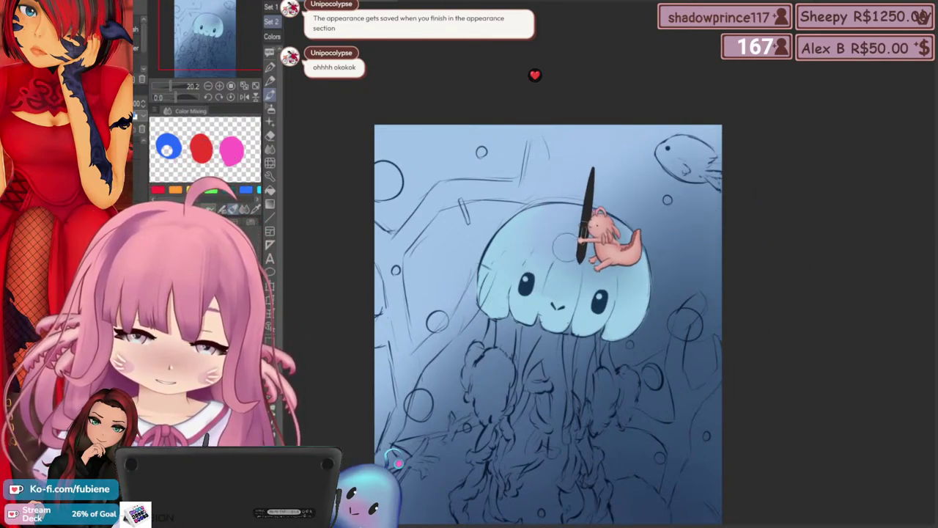
pyautogui.moveTo(475, 235); pyautogui.dragTo(479, 208)
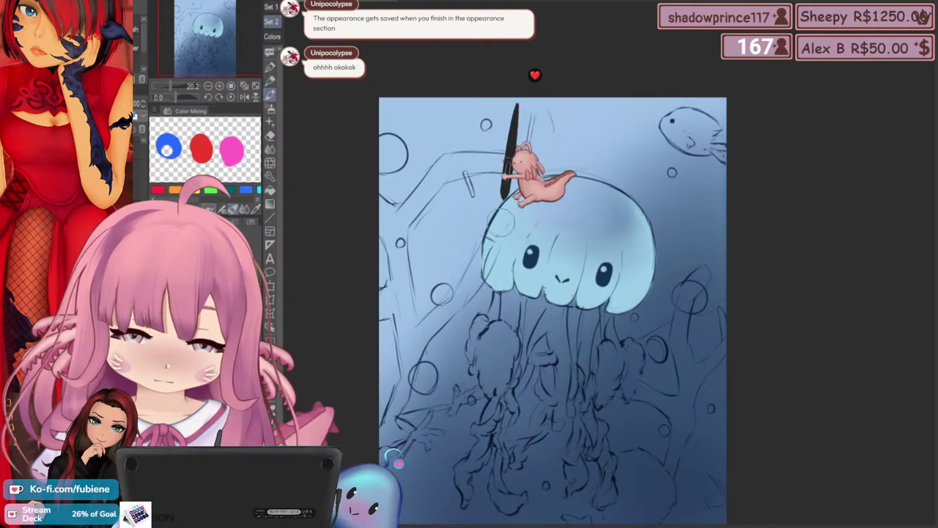
pyautogui.moveTo(429, 270)
pyautogui.mouseDown()
pyautogui.moveTo(419, 282)
pyautogui.moveTo(412, 260)
pyautogui.mouseUp()
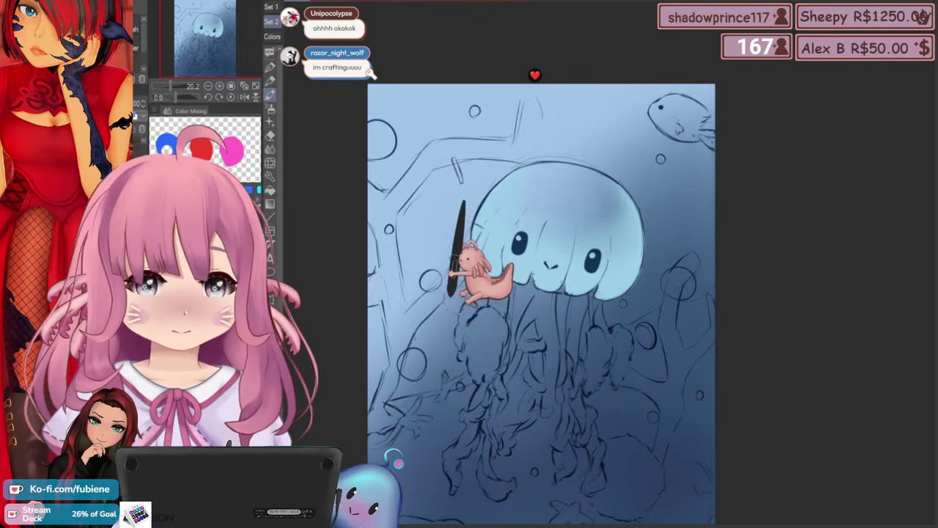
pyautogui.moveTo(490, 329); pyautogui.dragTo(512, 320)
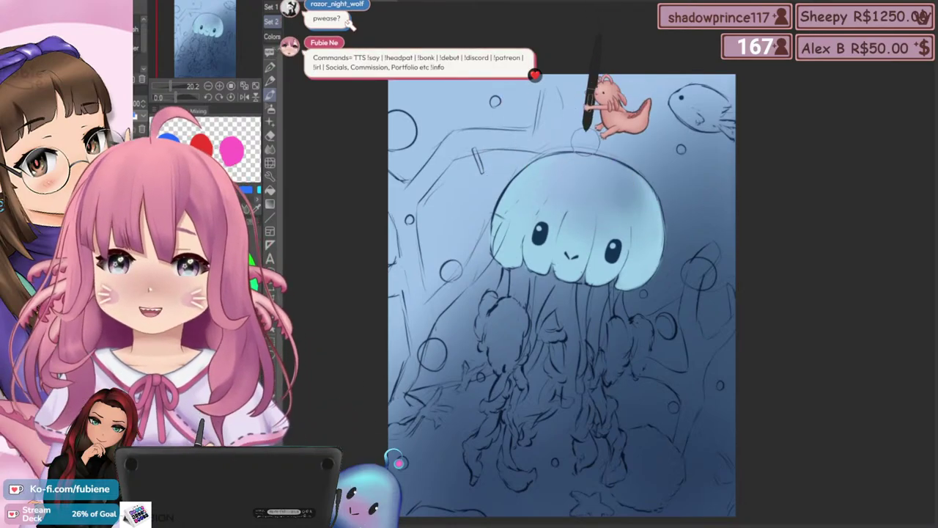
pyautogui.moveTo(519, 214)
pyautogui.mouseDown()
pyautogui.moveTo(521, 196)
pyautogui.moveTo(543, 222)
pyautogui.mouseUp()
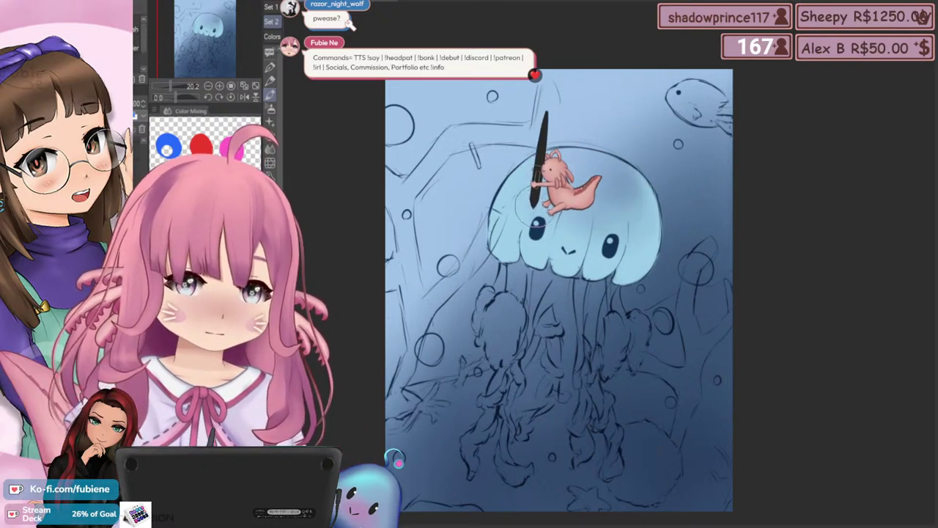
# Fill the twisted pair of tentacles hanging right of the jellyfish's mouth with pale off-white down to their curled tips
pyautogui.moveTo(411, 309); pyautogui.dragTo(417, 271)
pyautogui.scroll(-4, 417, 274)
pyautogui.moveTo(421, 315); pyautogui.dragTo(433, 283)
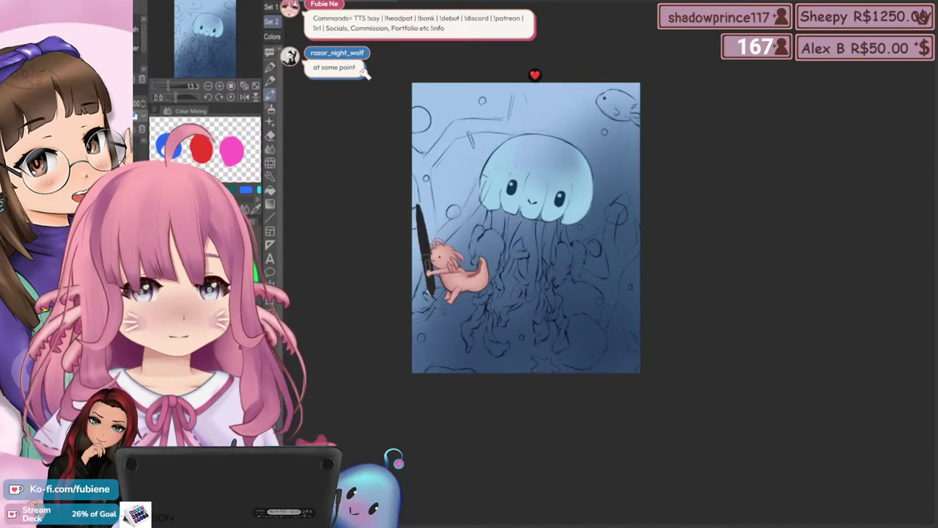
pyautogui.moveTo(537, 372); pyautogui.dragTo(554, 357)
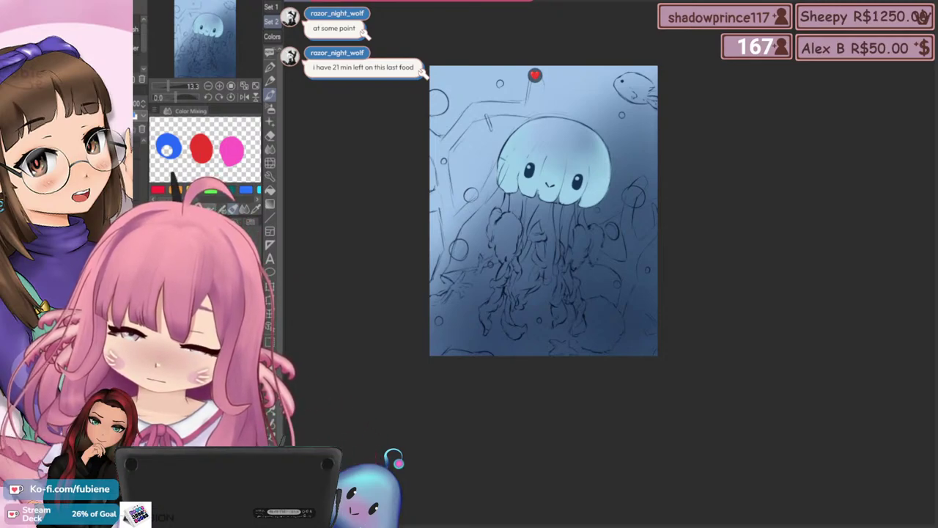
pyautogui.scroll(3, 474, 282)
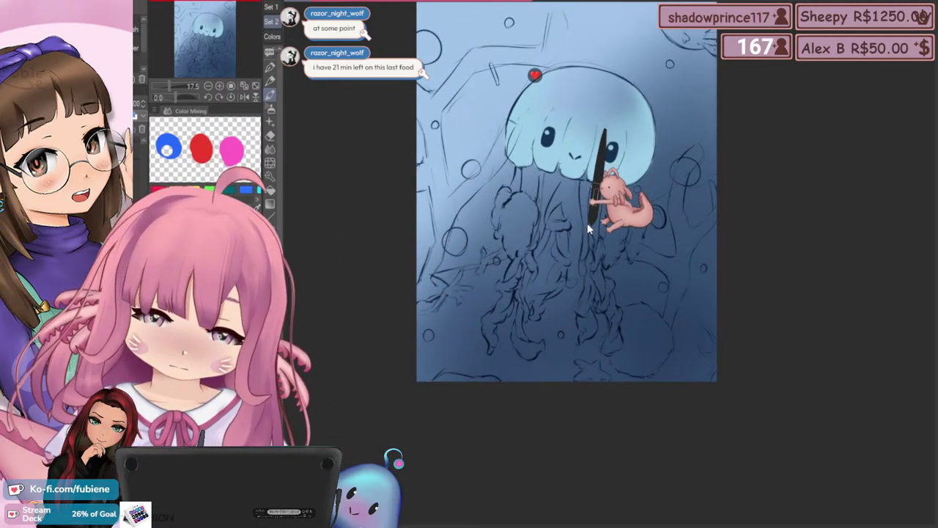
pyautogui.scroll(2, 601, 221)
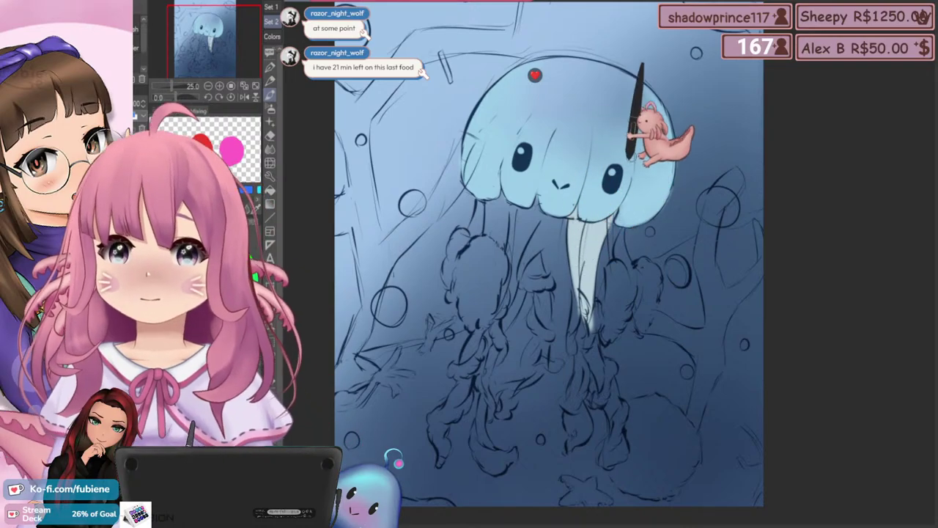
pyautogui.moveTo(575, 304); pyautogui.dragTo(579, 250)
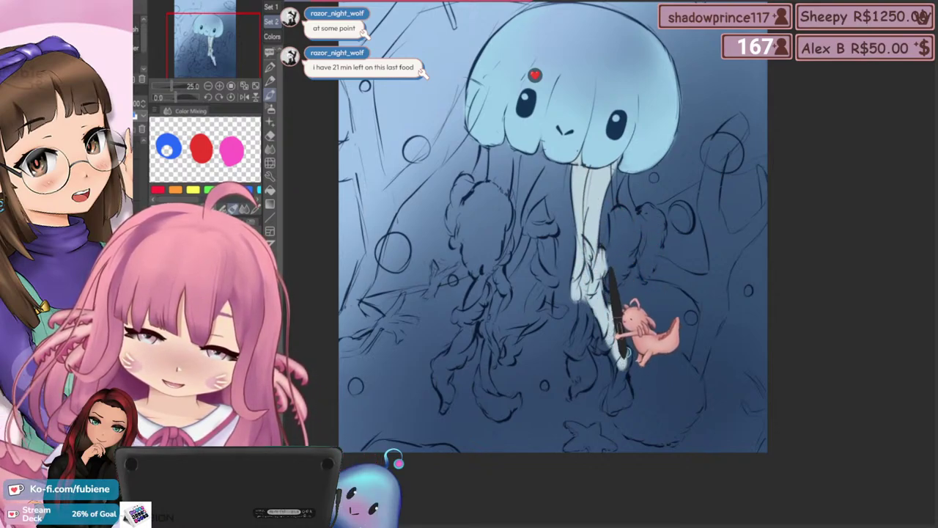
pyautogui.moveTo(628, 364)
pyautogui.mouseDown()
pyautogui.moveTo(618, 400)
pyautogui.moveTo(622, 380)
pyautogui.mouseUp()
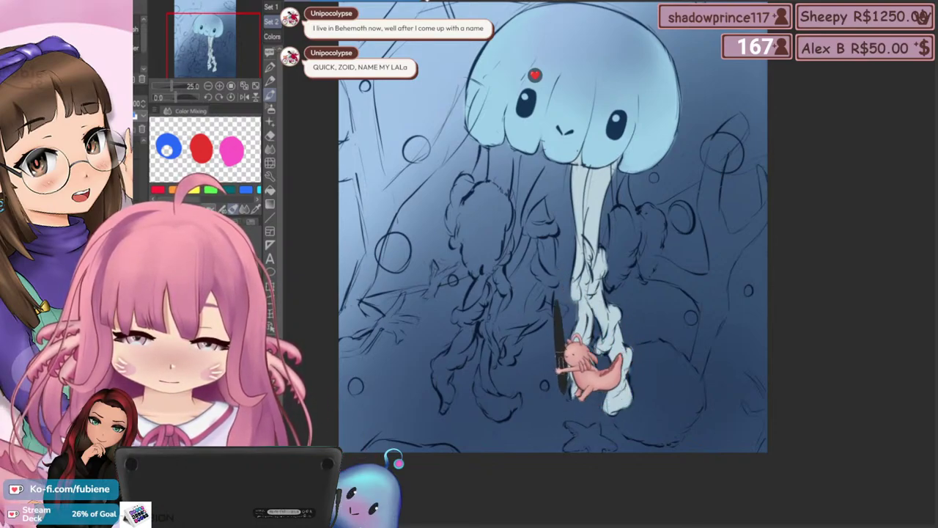
# Fill the long wavy tentacle beneath the bell's left side with the same pale off-white, down to its pointed tip
pyautogui.moveTo(496, 256); pyautogui.dragTo(488, 286)
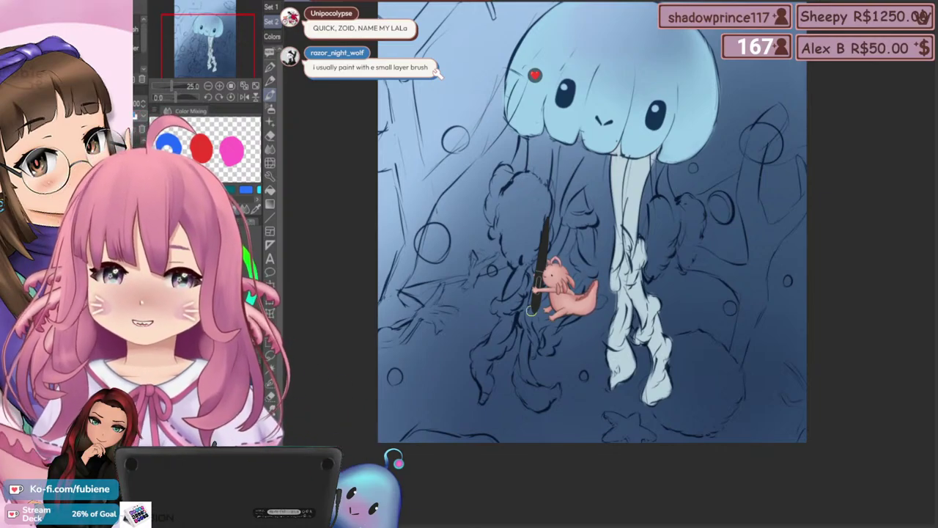
pyautogui.moveTo(491, 324); pyautogui.dragTo(495, 311)
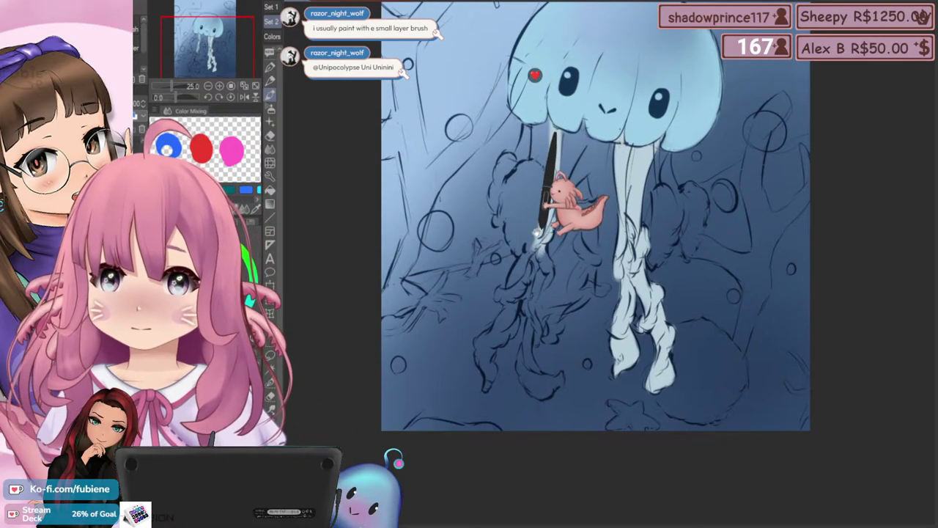
pyautogui.moveTo(537, 232); pyautogui.dragTo(545, 205)
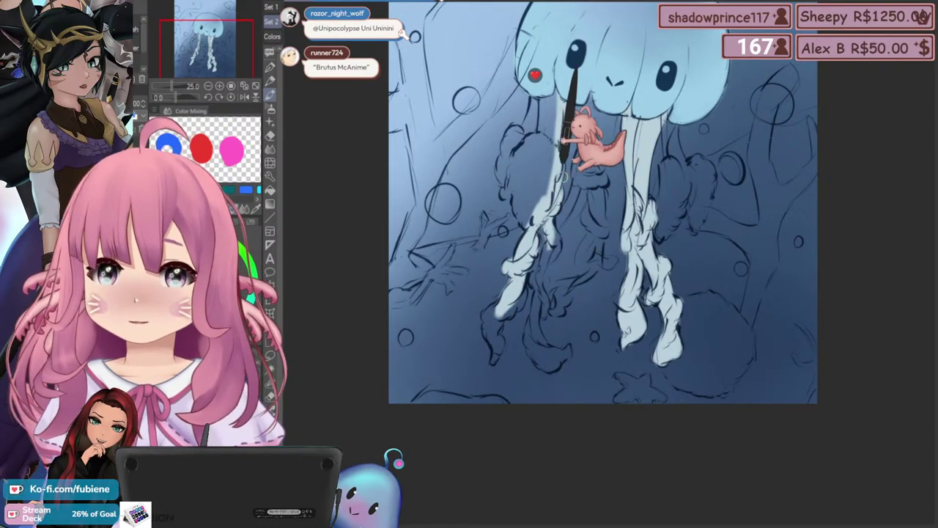
pyautogui.moveTo(521, 260); pyautogui.dragTo(529, 240)
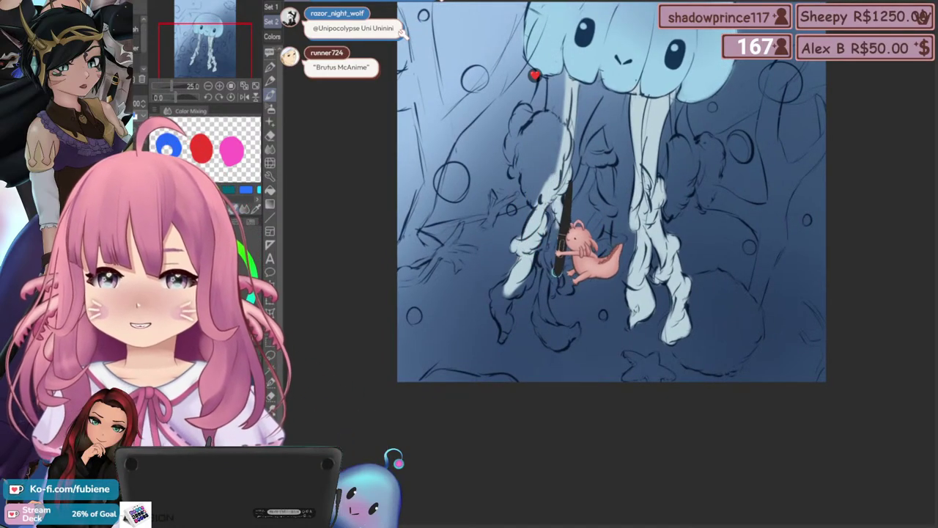
pyautogui.moveTo(522, 282); pyautogui.dragTo(532, 261)
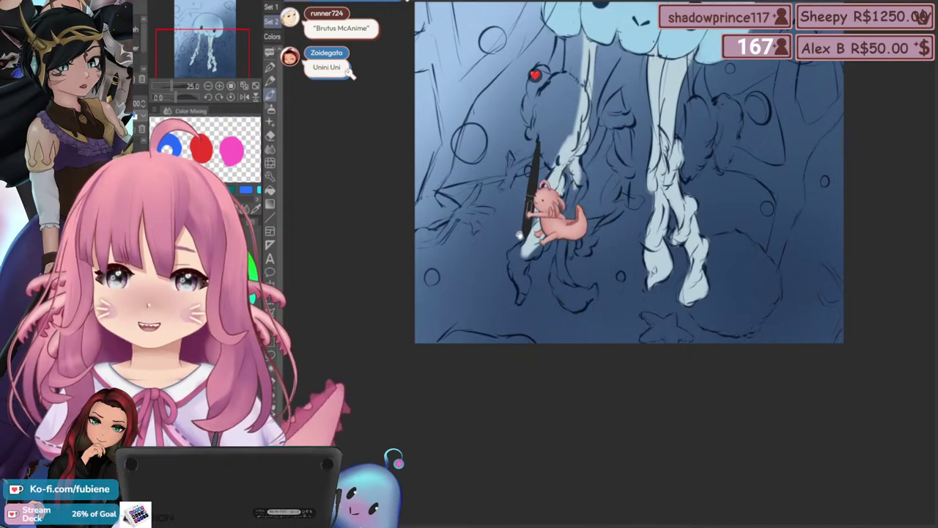
pyautogui.moveTo(519, 235); pyautogui.dragTo(518, 268)
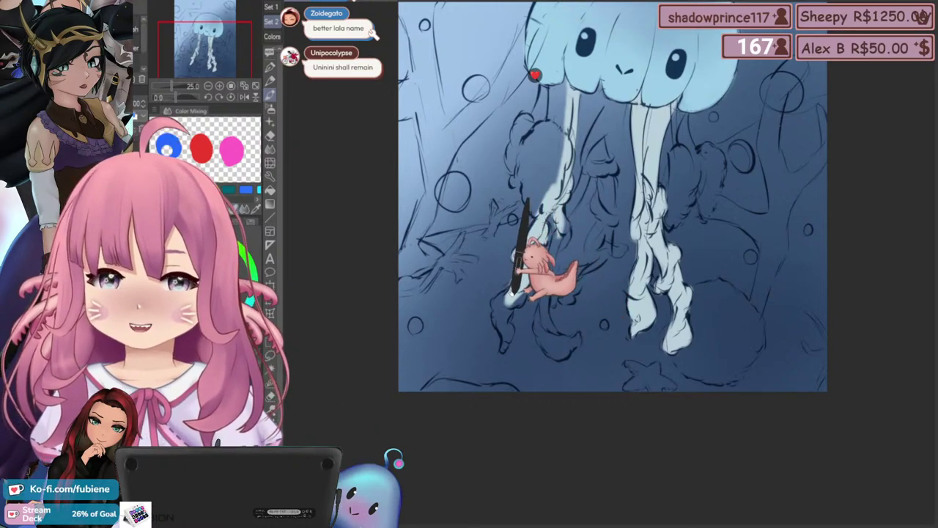
pyautogui.moveTo(468, 283); pyautogui.dragTo(490, 257)
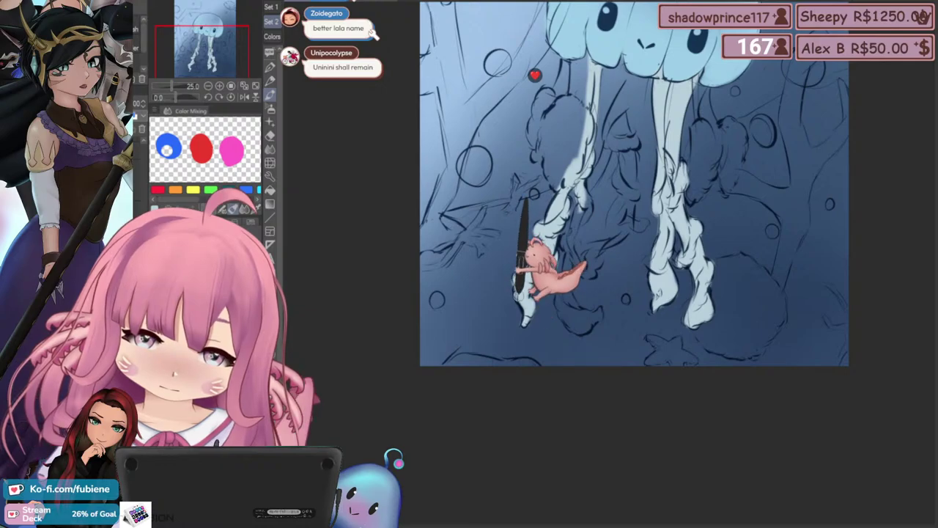
pyautogui.moveTo(556, 307); pyautogui.dragTo(559, 340)
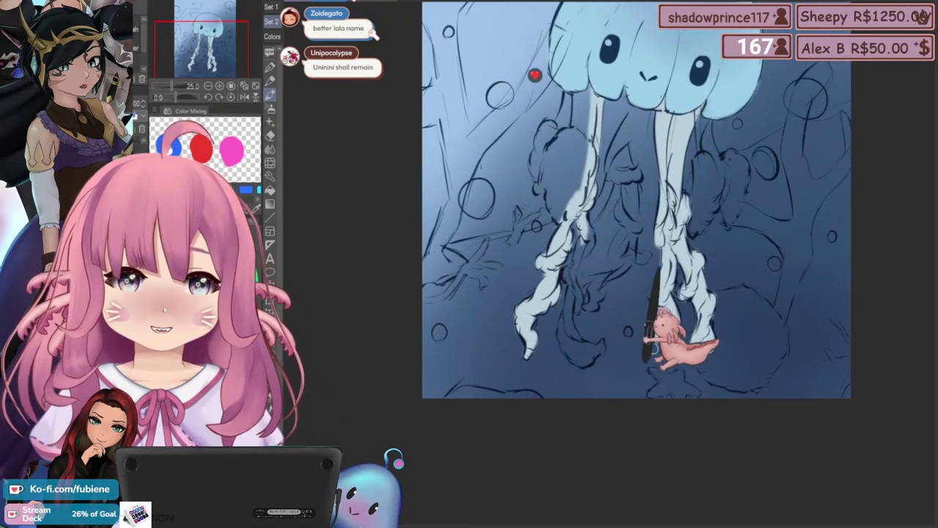
# Fill the folded middle tentacle and the hooked tentacle beside the left one with pale off-white
pyautogui.moveTo(627, 319); pyautogui.dragTo(602, 339)
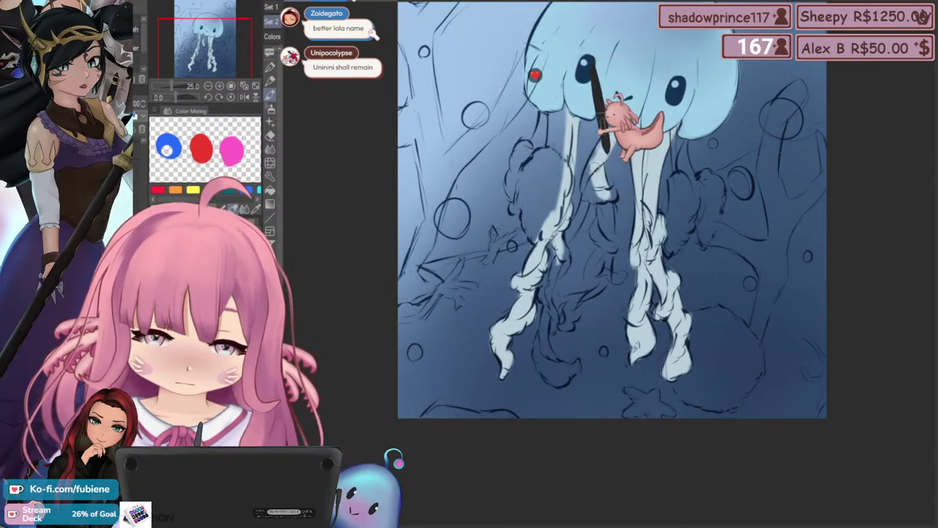
pyautogui.moveTo(619, 126); pyautogui.dragTo(602, 168)
pyautogui.moveTo(625, 124); pyautogui.dragTo(591, 183)
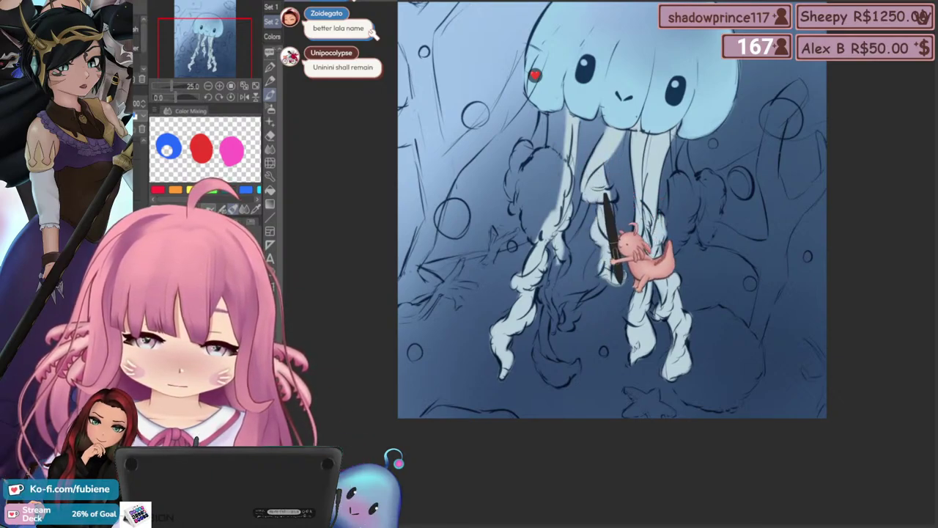
pyautogui.moveTo(521, 243); pyautogui.dragTo(512, 238)
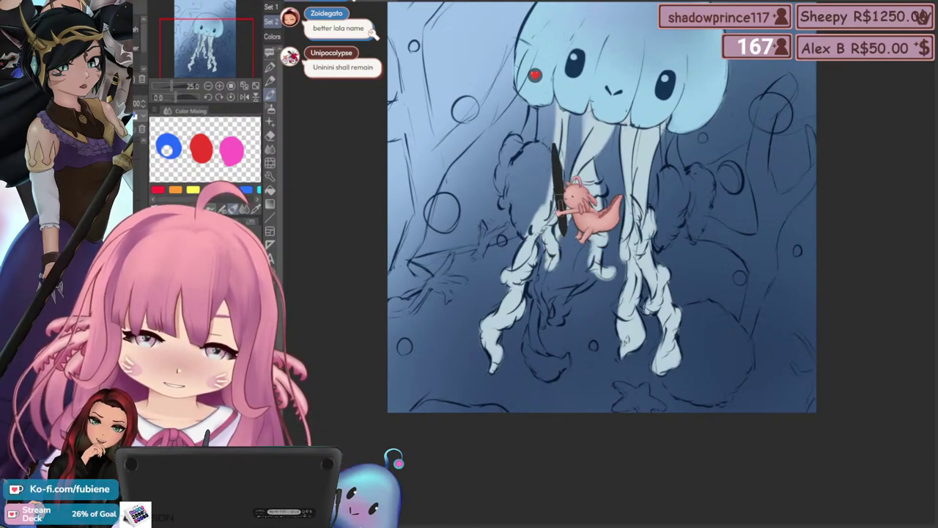
pyautogui.moveTo(529, 262); pyautogui.dragTo(526, 245)
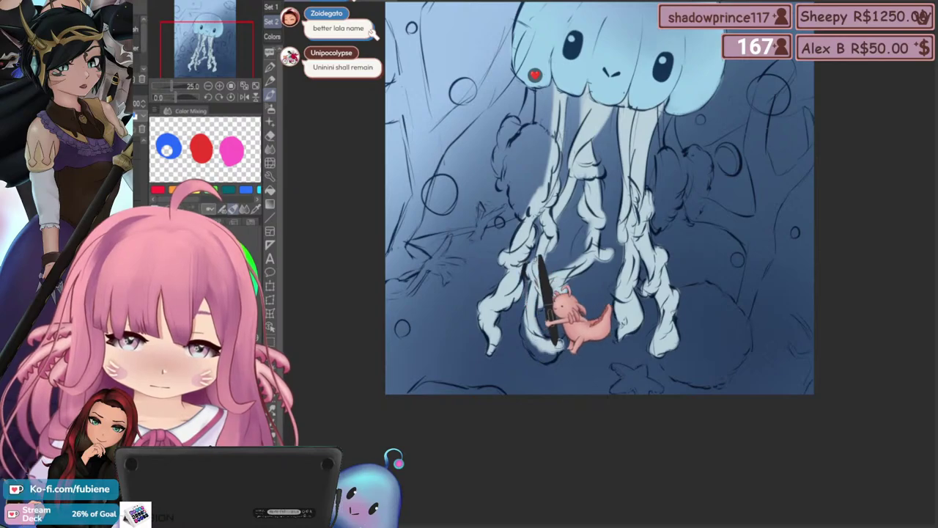
pyautogui.moveTo(554, 343)
pyautogui.mouseDown()
pyautogui.moveTo(547, 348)
pyautogui.moveTo(528, 324)
pyautogui.mouseUp()
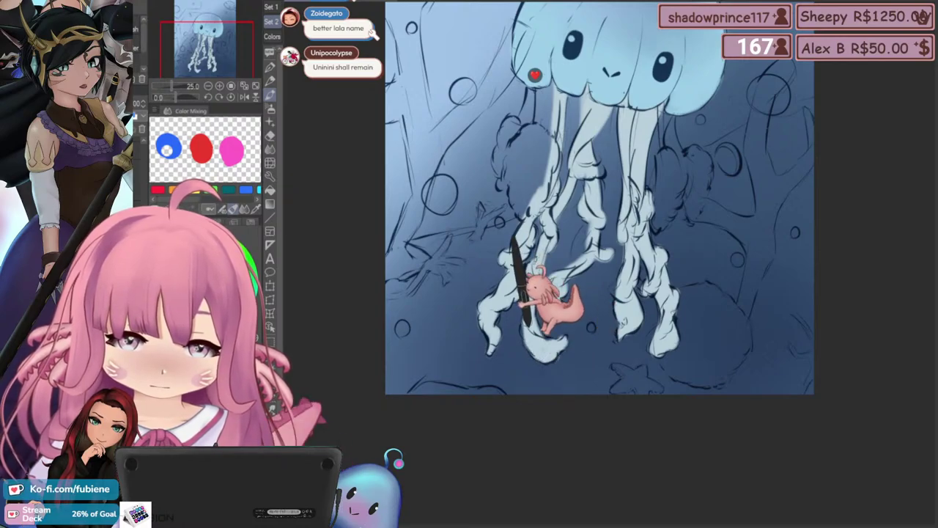
# Paint the ruffled arm and its stalk beneath the bell's right side with near-white
pyautogui.scroll(3, 551, 296)
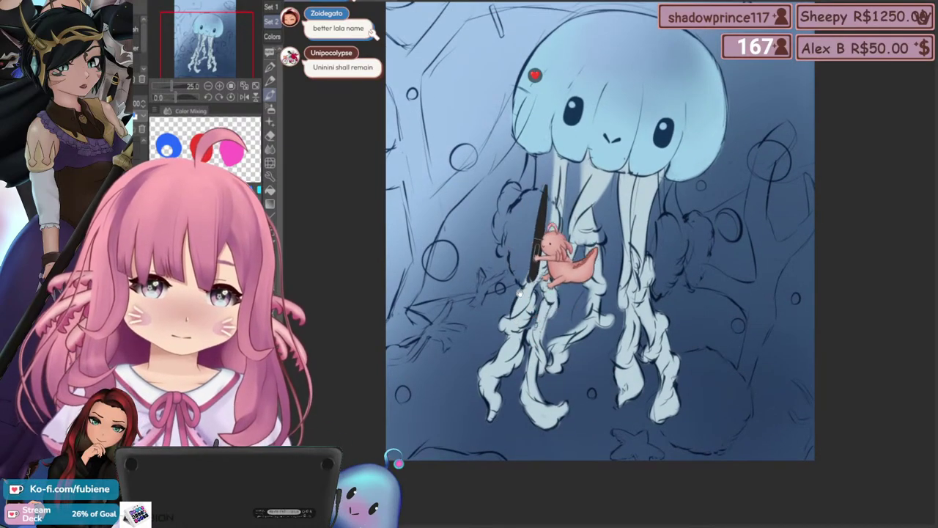
pyautogui.moveTo(519, 293)
pyautogui.mouseDown()
pyautogui.moveTo(523, 280)
pyautogui.moveTo(522, 293)
pyautogui.mouseUp()
pyautogui.moveTo(580, 338); pyautogui.dragTo(595, 349)
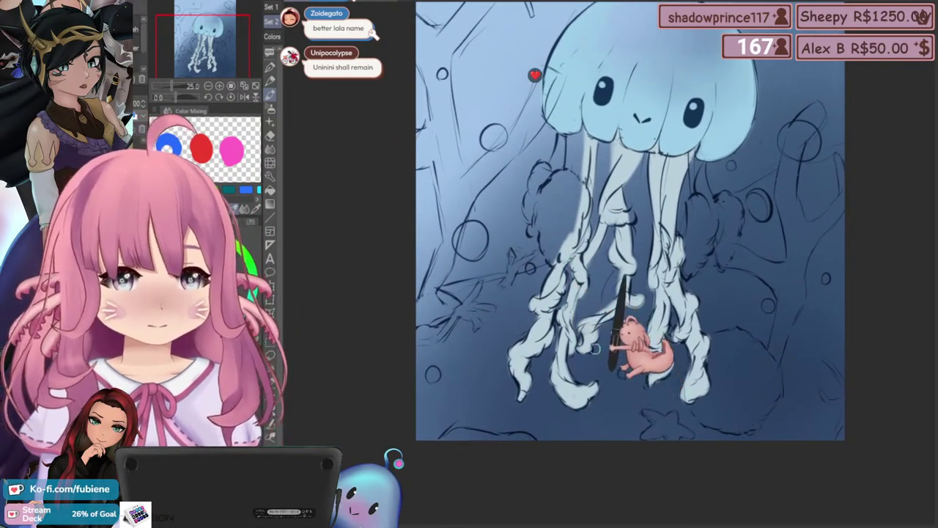
pyautogui.scroll(-2, 596, 349)
pyautogui.scroll(2, 543, 238)
pyautogui.moveTo(508, 269); pyautogui.dragTo(469, 254)
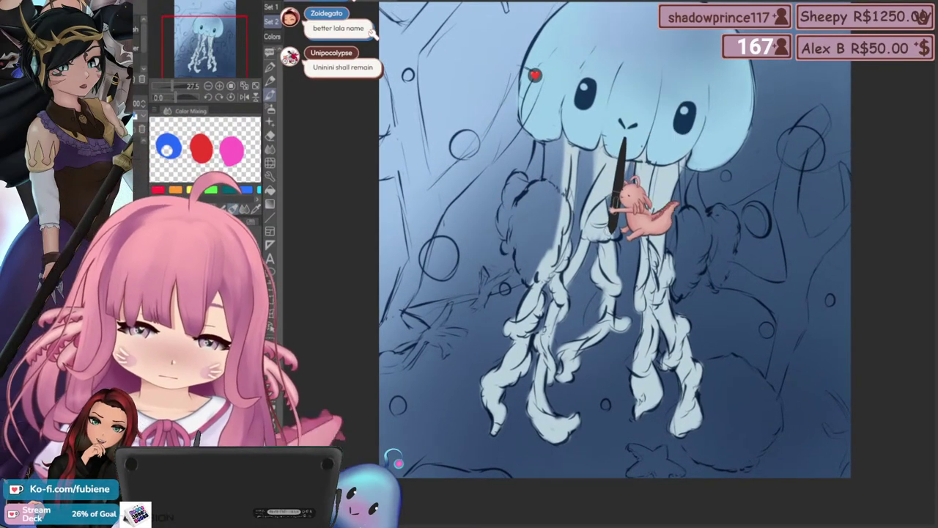
pyautogui.moveTo(474, 269); pyautogui.dragTo(531, 288)
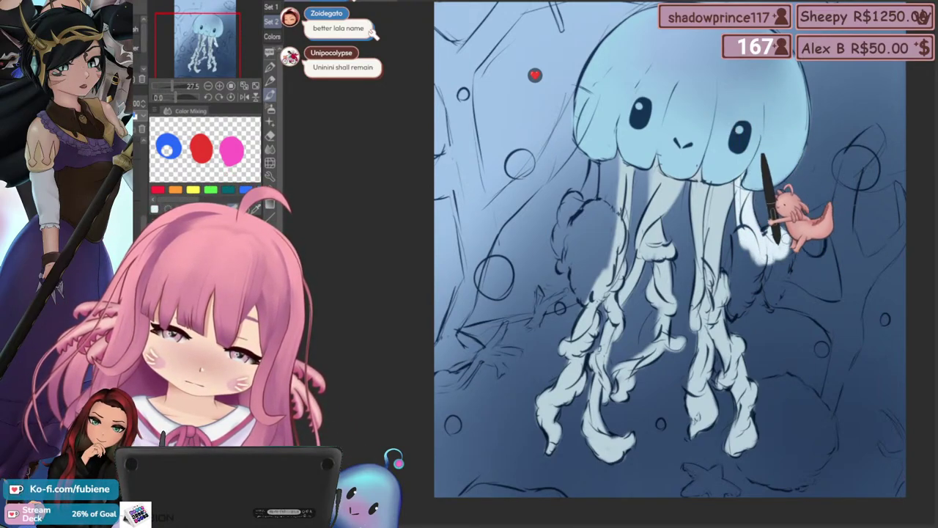
pyautogui.moveTo(777, 279)
pyautogui.mouseDown()
pyautogui.moveTo(770, 308)
pyautogui.moveTo(771, 280)
pyautogui.moveTo(771, 296)
pyautogui.moveTo(758, 259)
pyautogui.moveTo(754, 292)
pyautogui.moveTo(734, 311)
pyautogui.mouseUp()
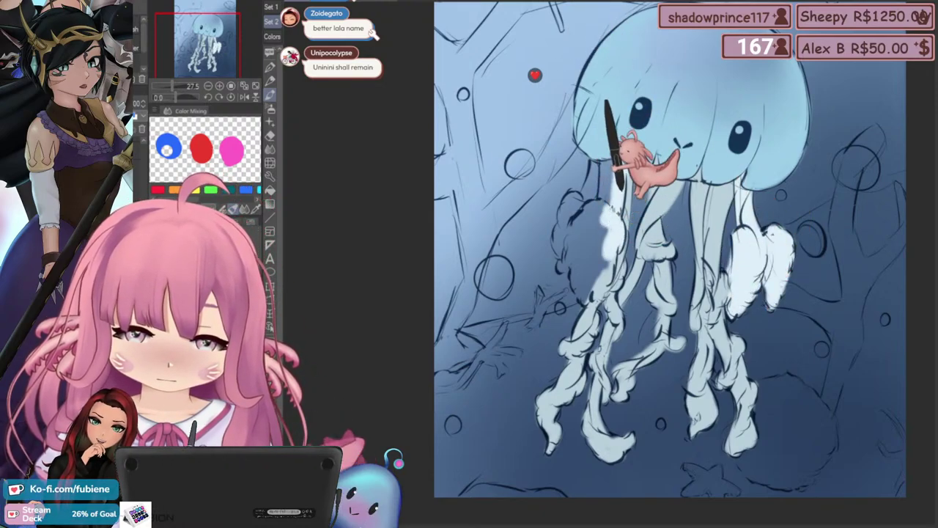
# Fill the large ruffled arm and its stalk beneath the bell's left side with the same near-white
pyautogui.moveTo(598, 191)
pyautogui.mouseDown()
pyautogui.moveTo(568, 223)
pyautogui.moveTo(568, 206)
pyautogui.moveTo(558, 247)
pyautogui.moveTo(562, 229)
pyautogui.mouseUp()
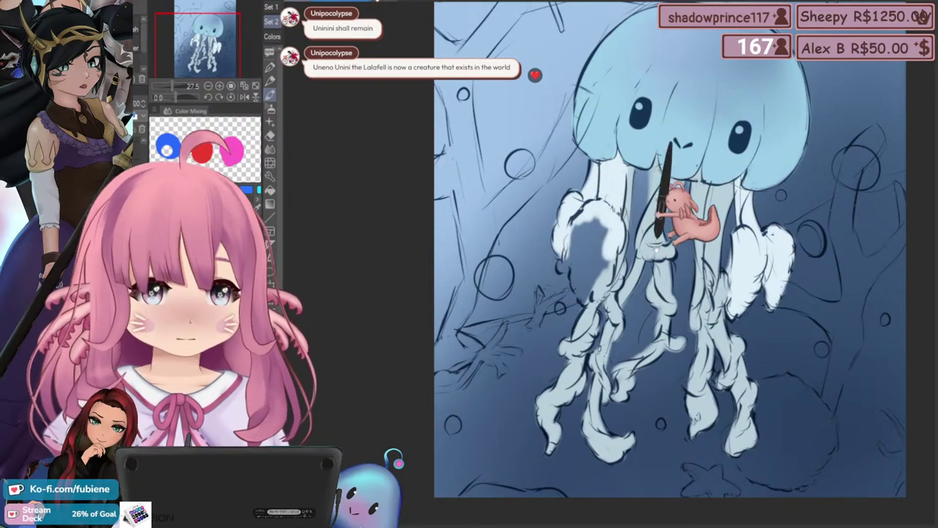
pyautogui.moveTo(645, 257)
pyautogui.mouseDown()
pyautogui.moveTo(660, 274)
pyautogui.moveTo(616, 234)
pyautogui.mouseUp()
pyautogui.scroll(-2, 623, 243)
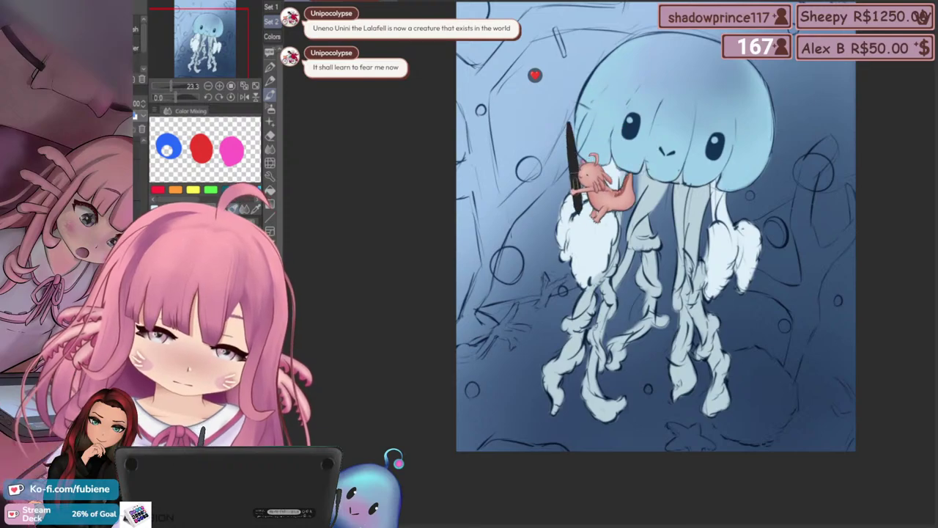
# Paint the row of fluffy near-white ruffled arms between the two outer ones, joining them to the bell with pale stalks
pyautogui.moveTo(526, 292); pyautogui.dragTo(475, 335)
pyautogui.scroll(-3, 444, 330)
pyautogui.scroll(2, 532, 388)
pyautogui.moveTo(580, 404); pyautogui.dragTo(587, 397)
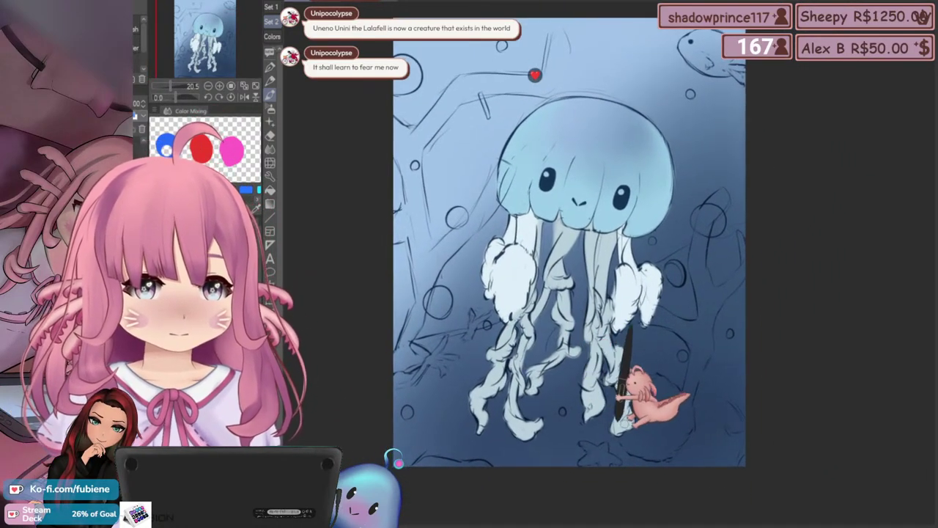
pyautogui.moveTo(631, 441); pyautogui.dragTo(635, 428)
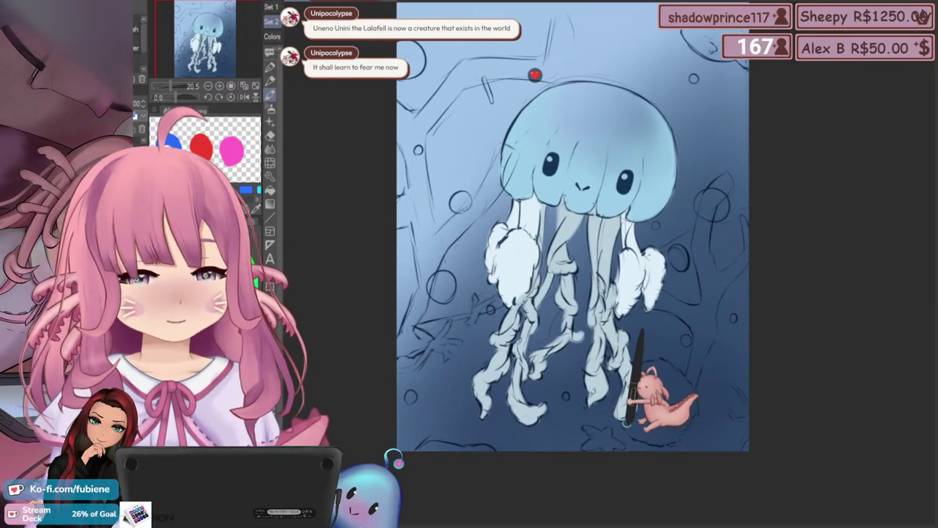
pyautogui.moveTo(568, 391); pyautogui.dragTo(601, 396)
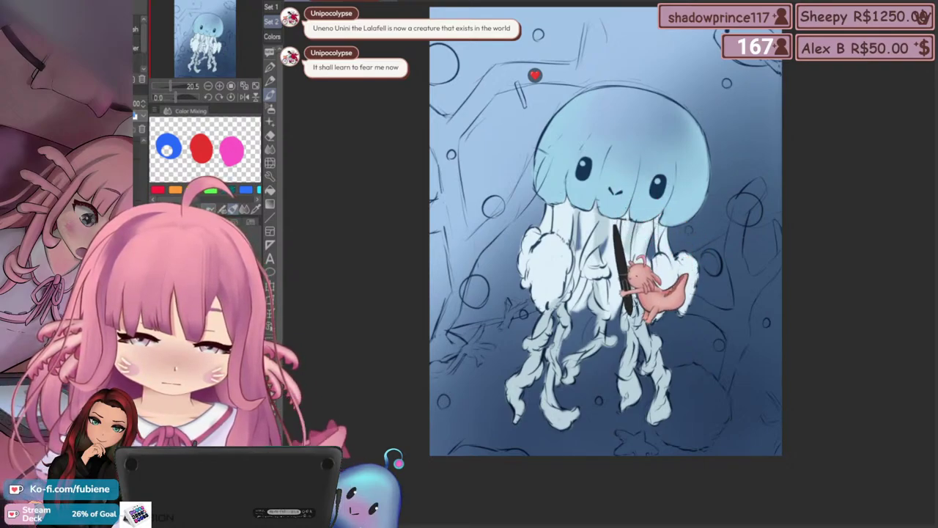
pyautogui.moveTo(614, 260); pyautogui.dragTo(594, 273)
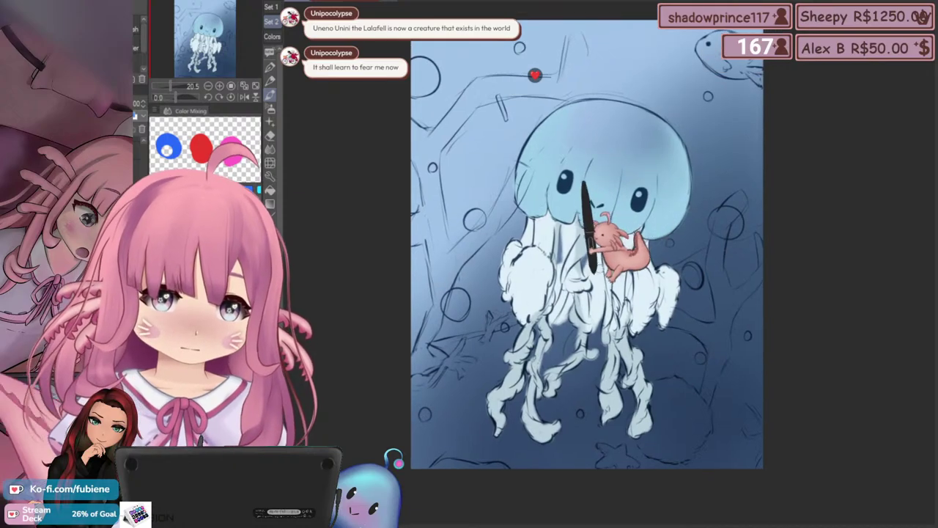
pyautogui.moveTo(676, 312); pyautogui.dragTo(672, 289)
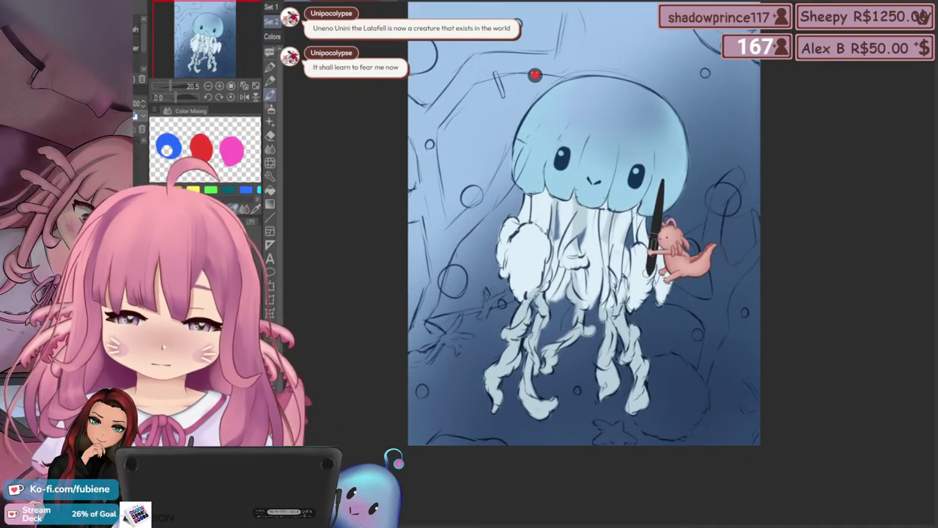
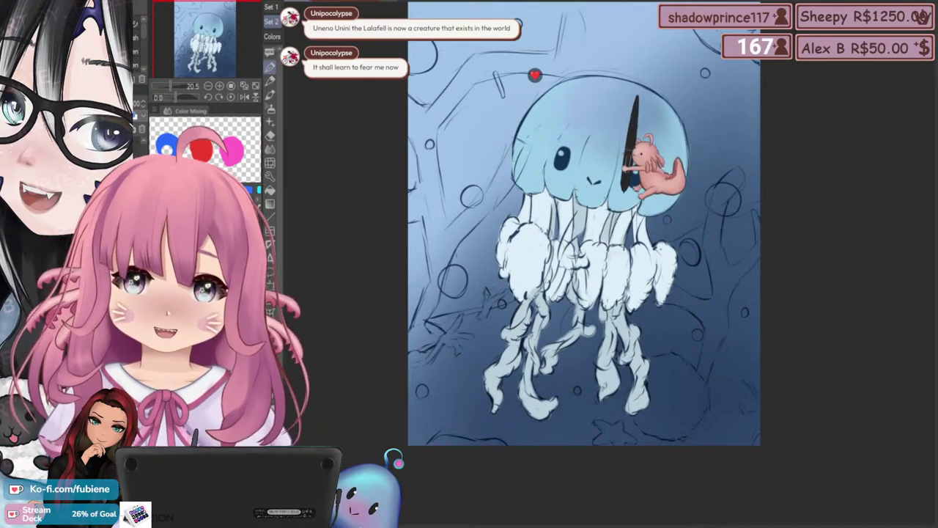
pyautogui.moveTo(548, 301); pyautogui.dragTo(559, 287)
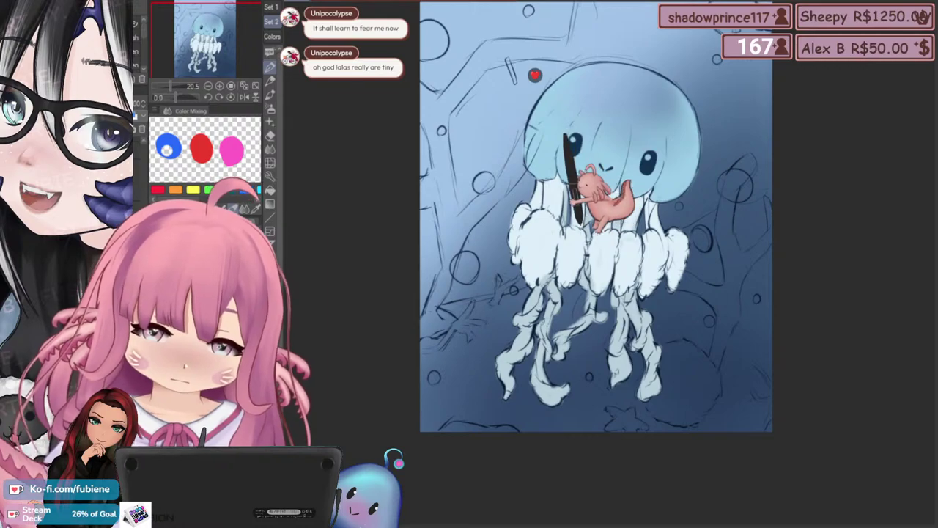
# Paint a small white oval highlight near the crown of the jellyfish's bell, left of centre
pyautogui.moveTo(474, 257); pyautogui.dragTo(464, 293)
pyautogui.moveTo(623, 360); pyautogui.dragTo(609, 350)
pyautogui.scroll(-2, 614, 344)
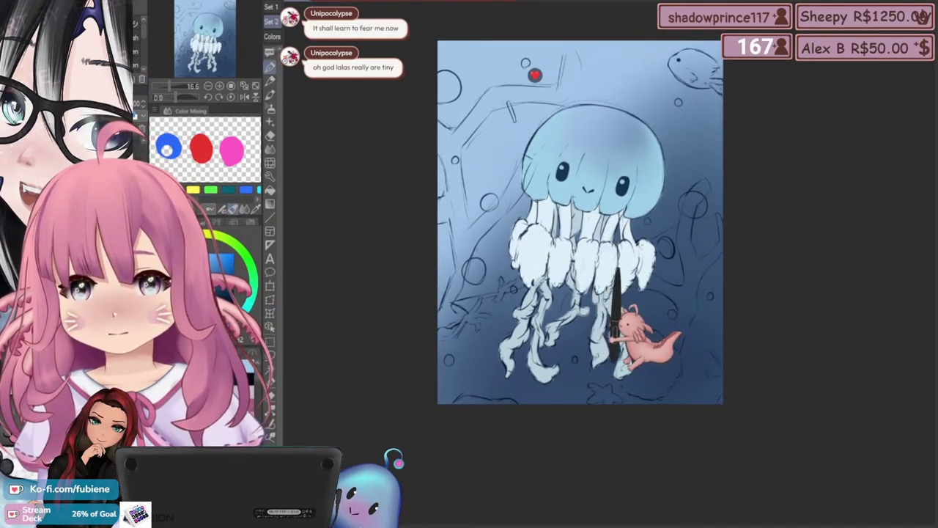
pyautogui.scroll(2, 646, 383)
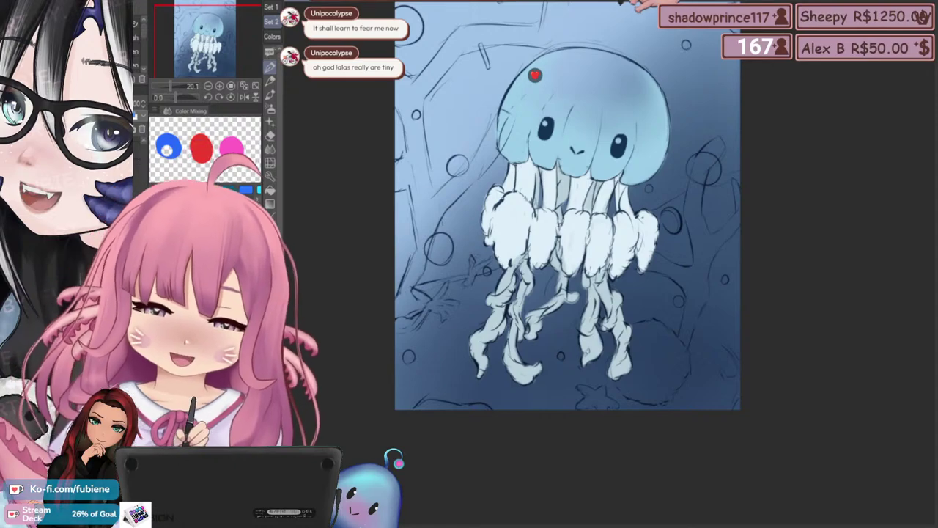
pyautogui.scroll(-4, 484, 284)
pyautogui.scroll(6, 502, 314)
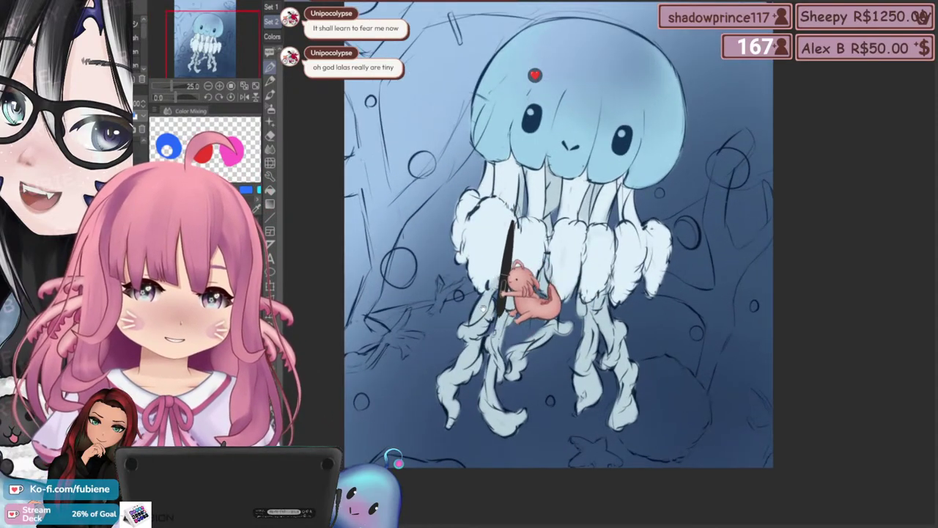
pyautogui.moveTo(495, 310); pyautogui.dragTo(503, 321)
pyautogui.scroll(-3, 576, 242)
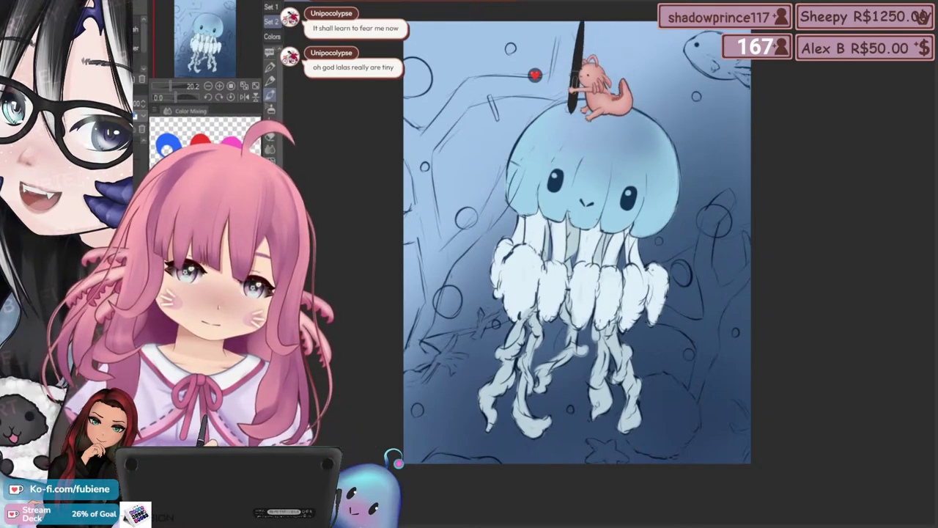
pyautogui.moveTo(564, 116); pyautogui.dragTo(571, 113)
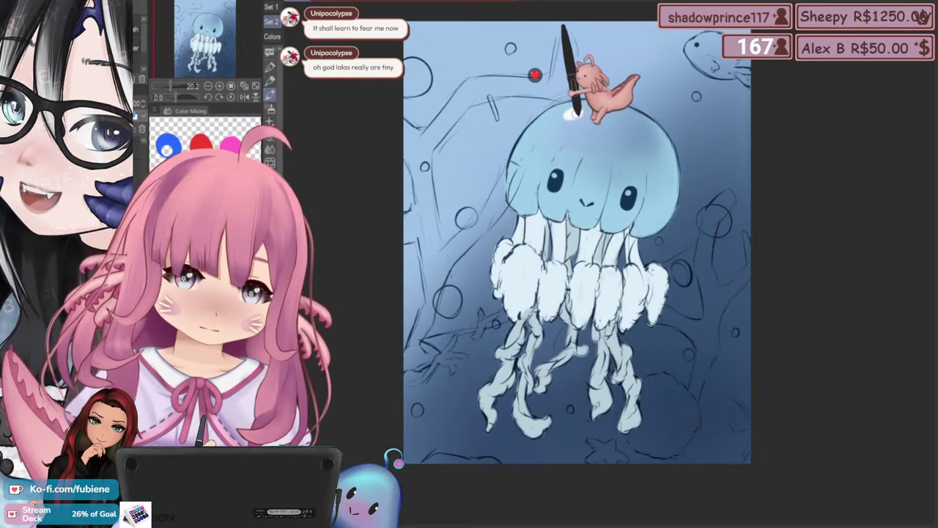
pyautogui.moveTo(556, 284); pyautogui.dragTo(569, 271)
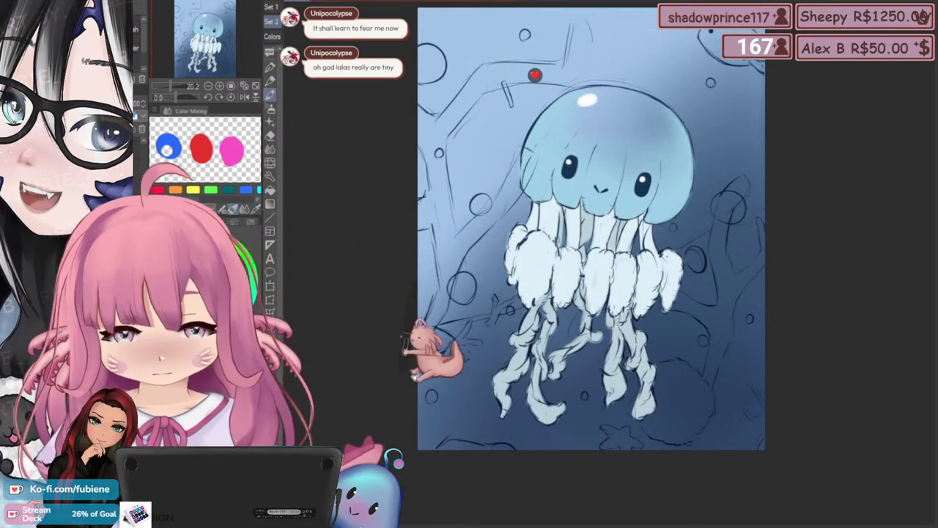
# Fill the large bubble in the picture's upper-left corner and the small bubbles around the jellyfish with light blue
pyautogui.moveTo(403, 371); pyautogui.dragTo(391, 354)
pyautogui.scroll(-2, 410, 334)
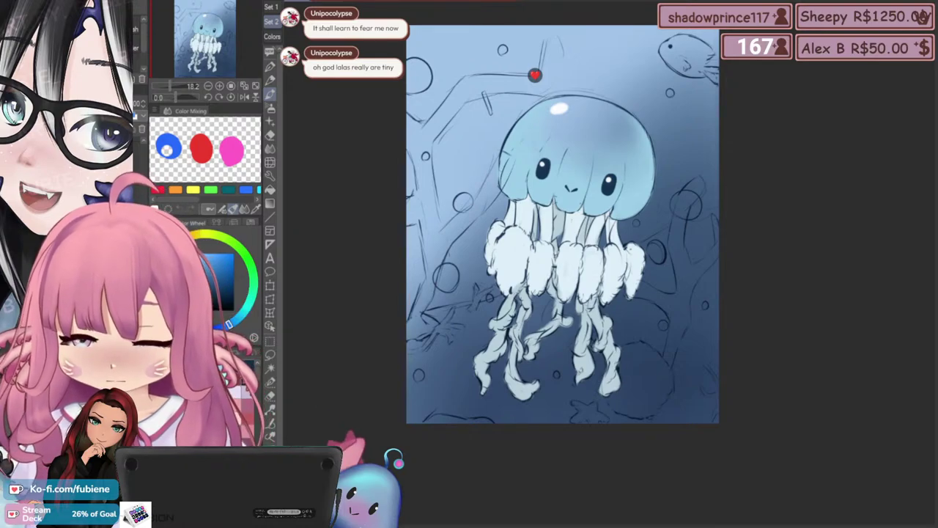
pyautogui.scroll(-1, 509, 248)
pyautogui.scroll(3, 565, 209)
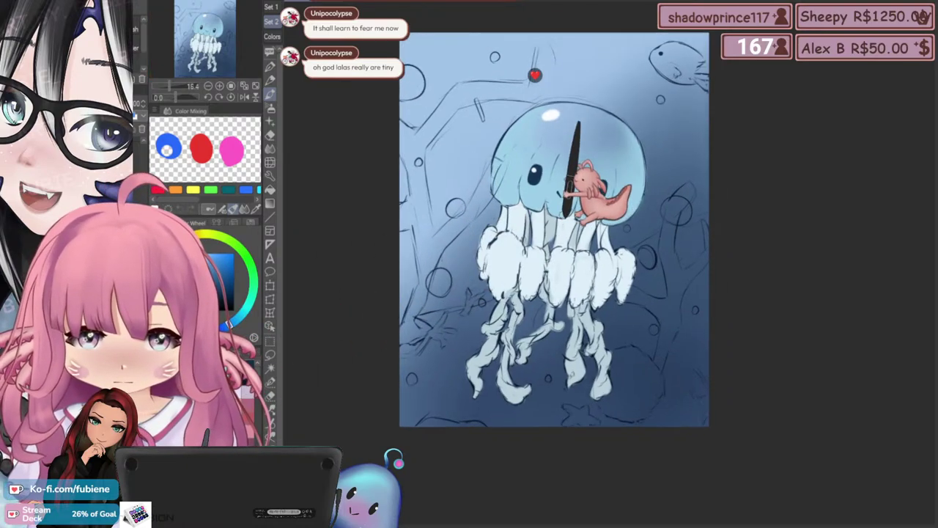
pyautogui.scroll(1, 569, 160)
pyautogui.scroll(-3, 535, 75)
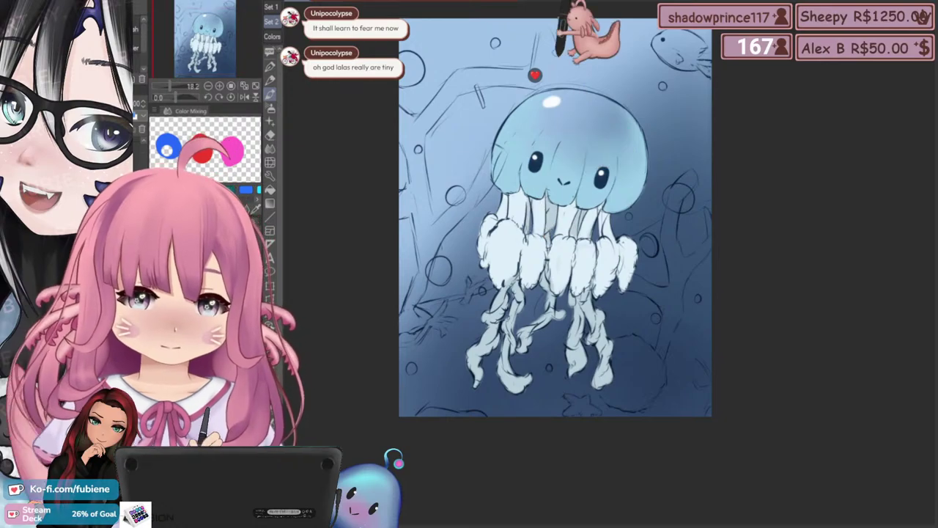
pyautogui.scroll(-2, 535, 74)
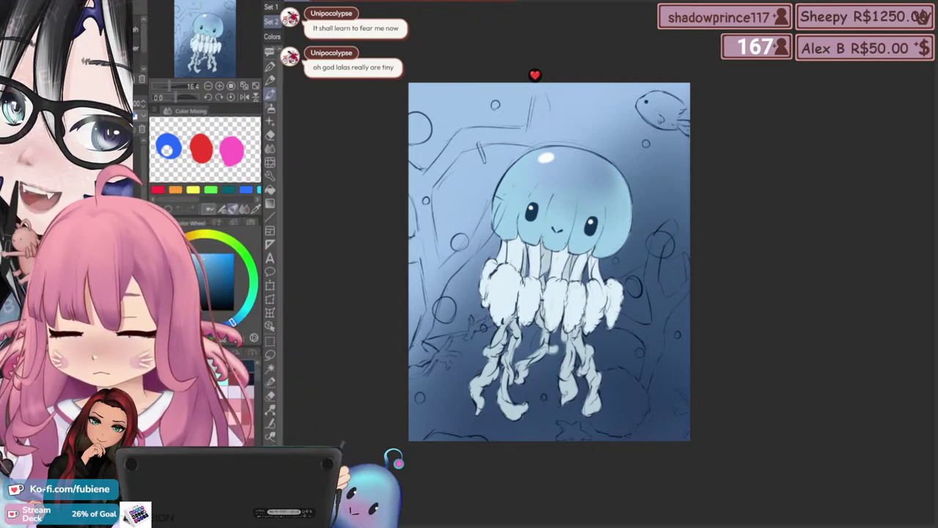
pyautogui.press('Delete')
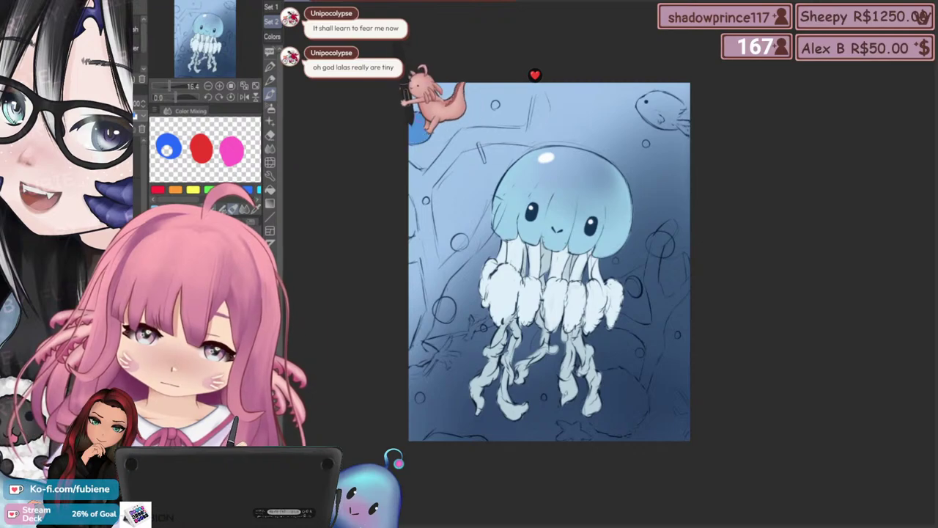
pyautogui.scroll(-5, 503, 182)
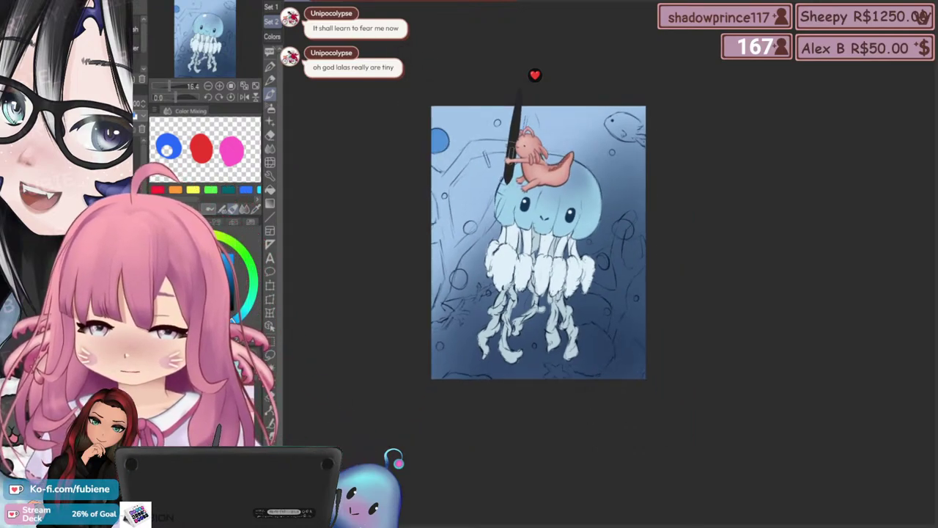
pyautogui.hotkey('ctrl', '+')
pyautogui.hotkey('ctrl', '+')
pyautogui.hotkey('ctrl', '+')
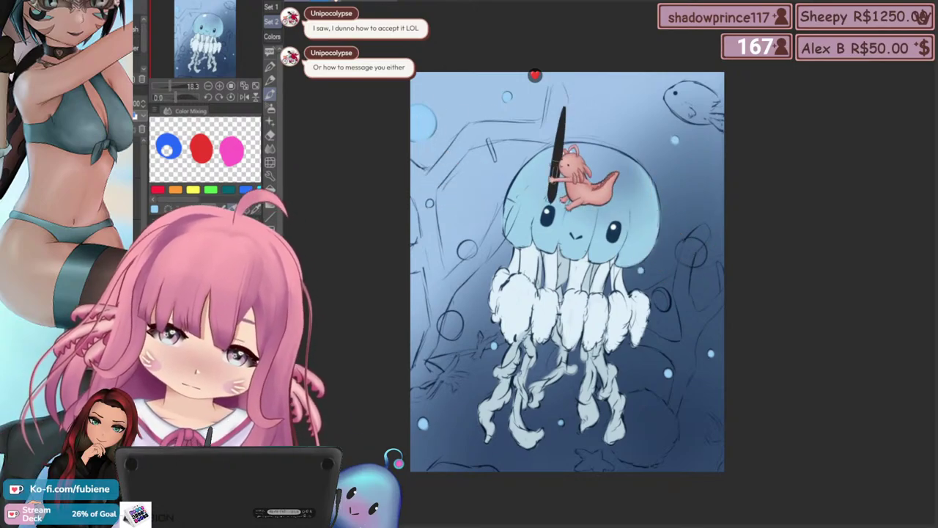
# Fill the remaining larger bubbles on both sides of the jellyfish with light blue
pyautogui.moveTo(440, 222); pyautogui.dragTo(447, 217)
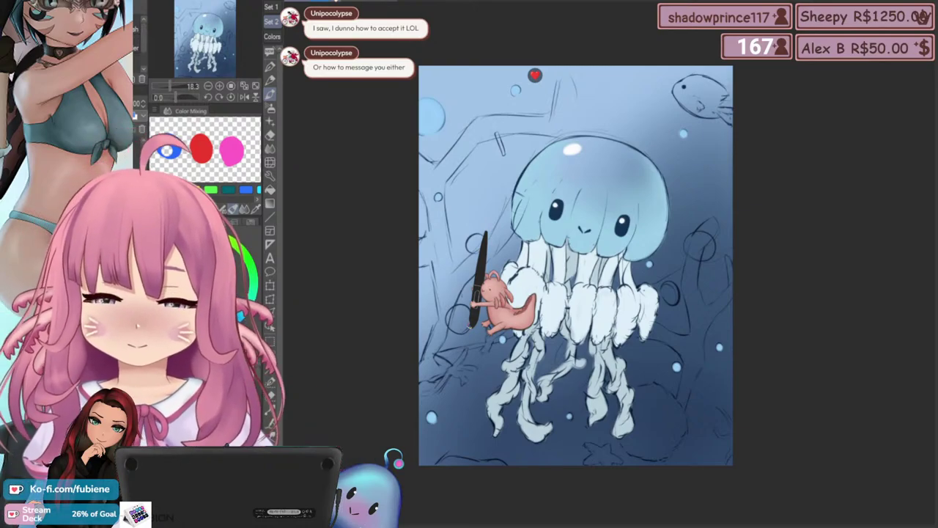
pyautogui.moveTo(410, 266); pyautogui.dragTo(413, 233)
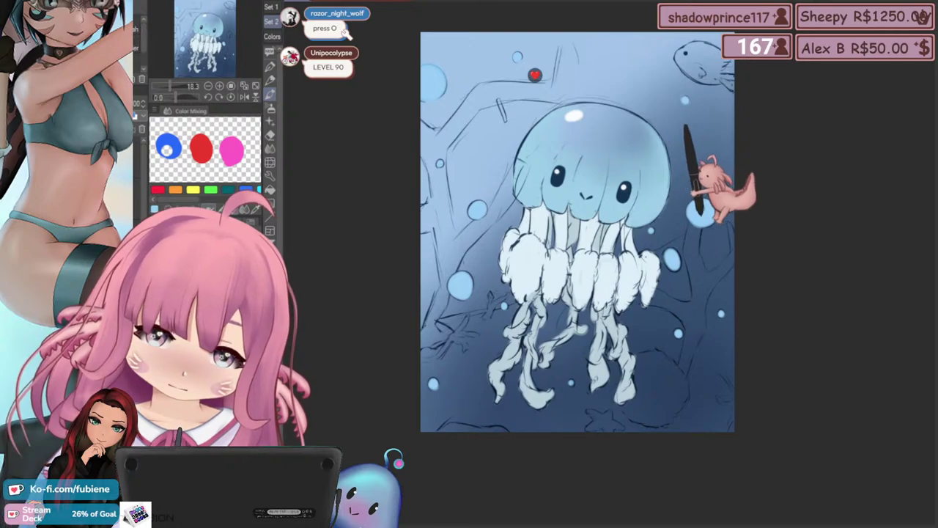
pyautogui.scroll(-4, 730, 211)
pyautogui.moveTo(718, 275); pyautogui.dragTo(666, 364)
pyautogui.scroll(2, 696, 336)
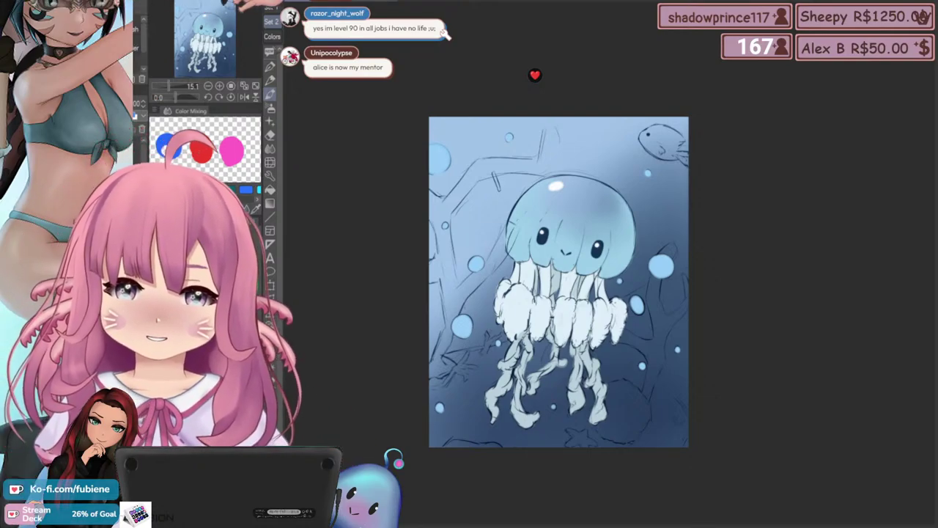
# Fill the branching coral on both sides of the jellyfish with muted orange, keeping the light blue bubbles in front
pyautogui.moveTo(495, 261); pyautogui.dragTo(531, 267)
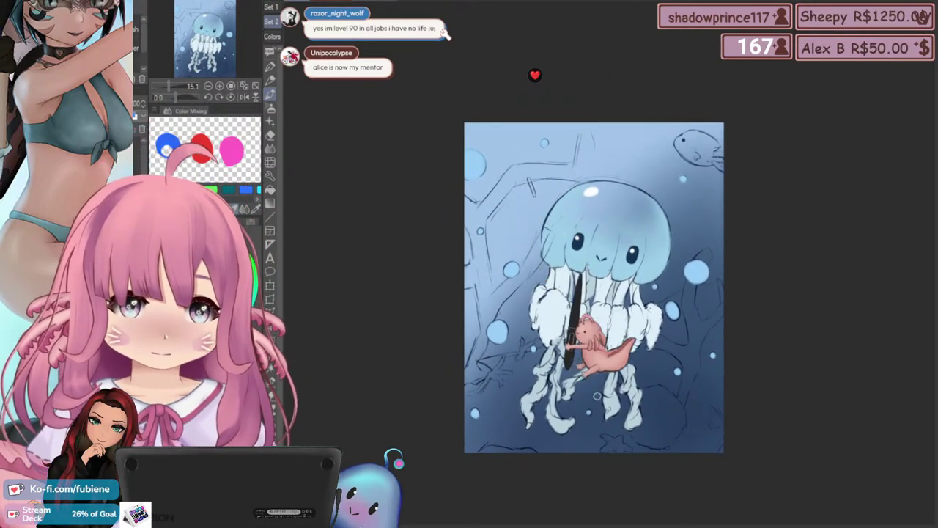
pyautogui.moveTo(573, 411); pyautogui.dragTo(572, 396)
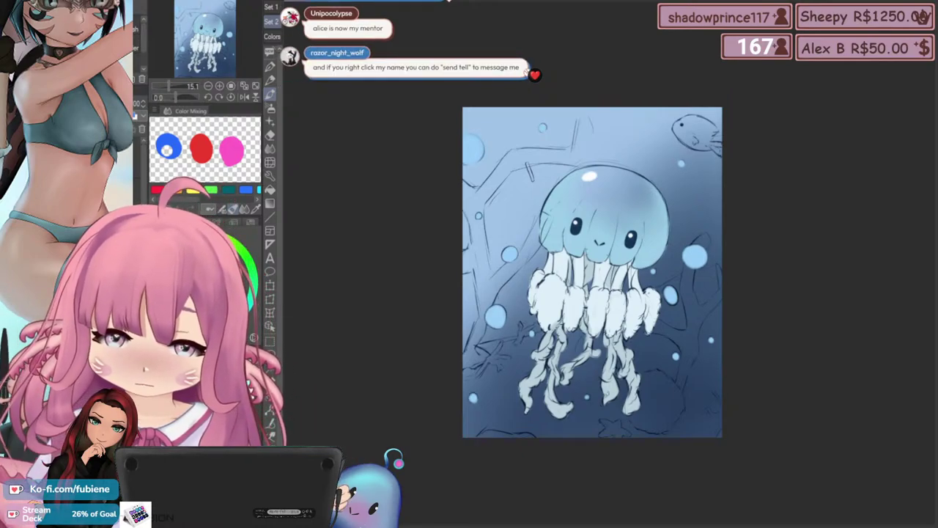
pyautogui.hotkey('ctrl', 'z')
pyautogui.hotkey('ctrl', 'z')
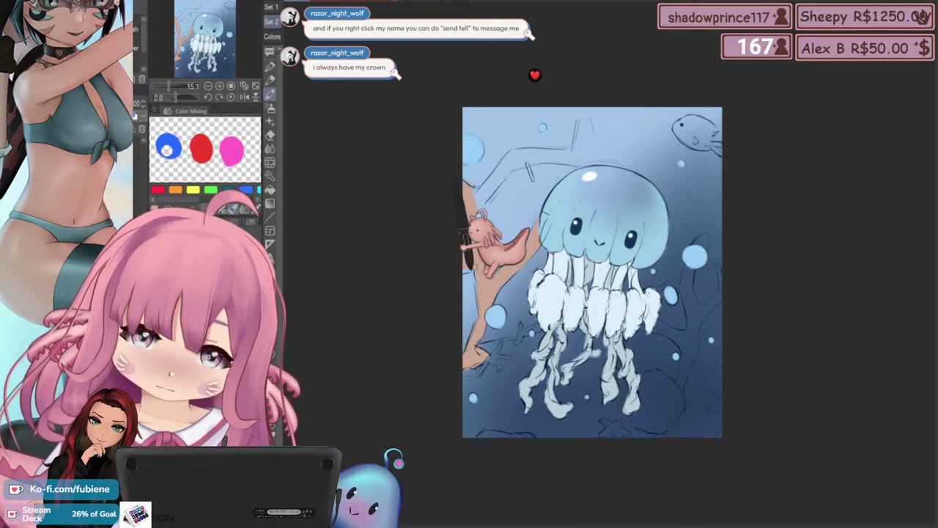
pyautogui.moveTo(499, 212)
pyautogui.mouseDown()
pyautogui.moveTo(495, 239)
pyautogui.moveTo(501, 223)
pyautogui.mouseUp()
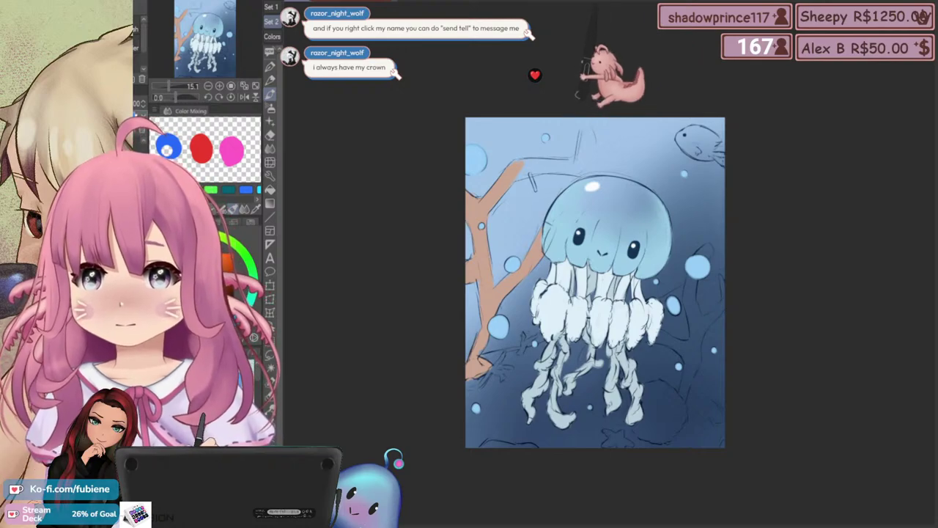
pyautogui.moveTo(565, 103); pyautogui.dragTo(581, 125)
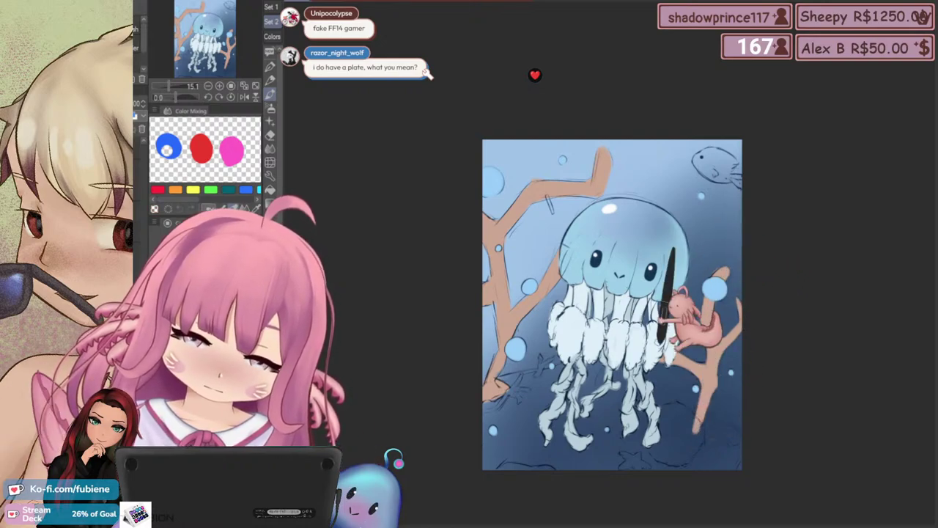
# Fill the small coral twigs near the picture's lower-left corner with the same muted orange as the main branches
pyautogui.moveTo(436, 356); pyautogui.dragTo(451, 314)
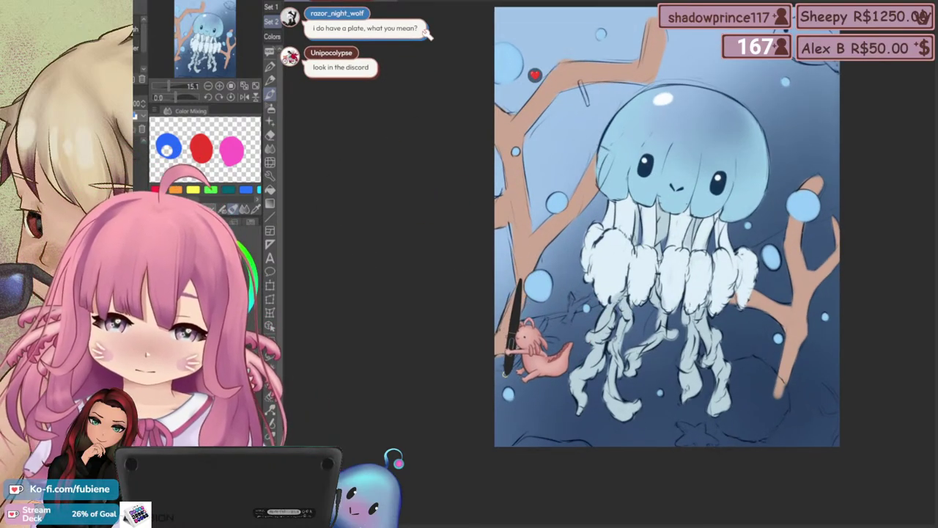
pyautogui.scroll(2, 513, 359)
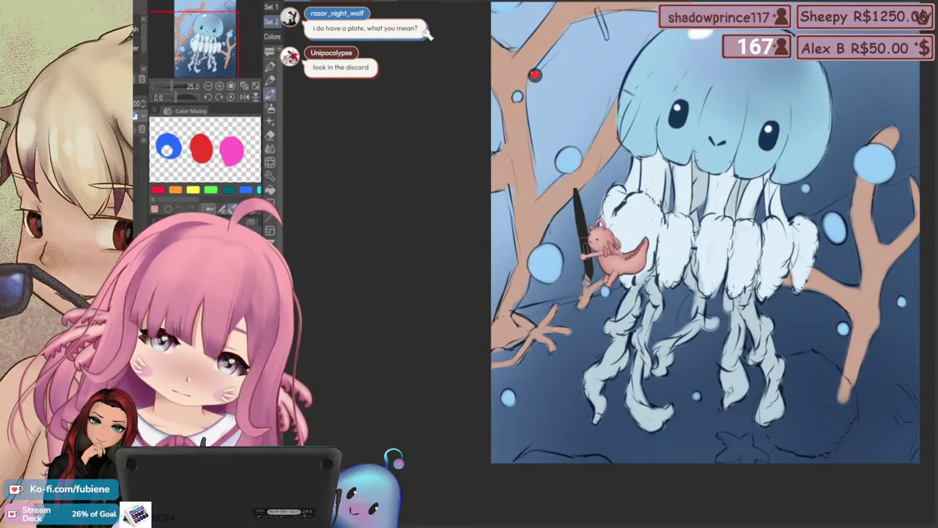
pyautogui.scroll(-1, 659, 200)
pyautogui.moveTo(660, 199); pyautogui.dragTo(490, 225)
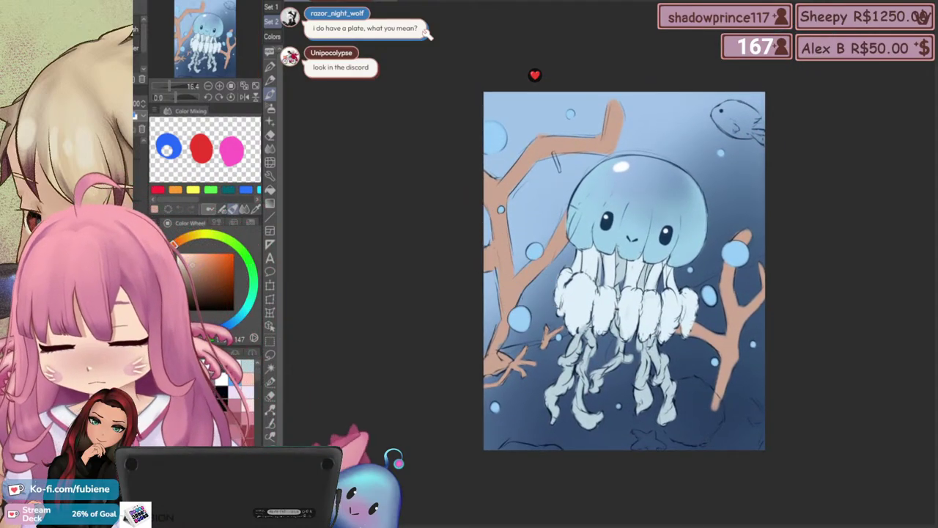
# Compare the picture with the background colours hidden and shown, and with the coral colour hidden and shown
pyautogui.click(4, 140)
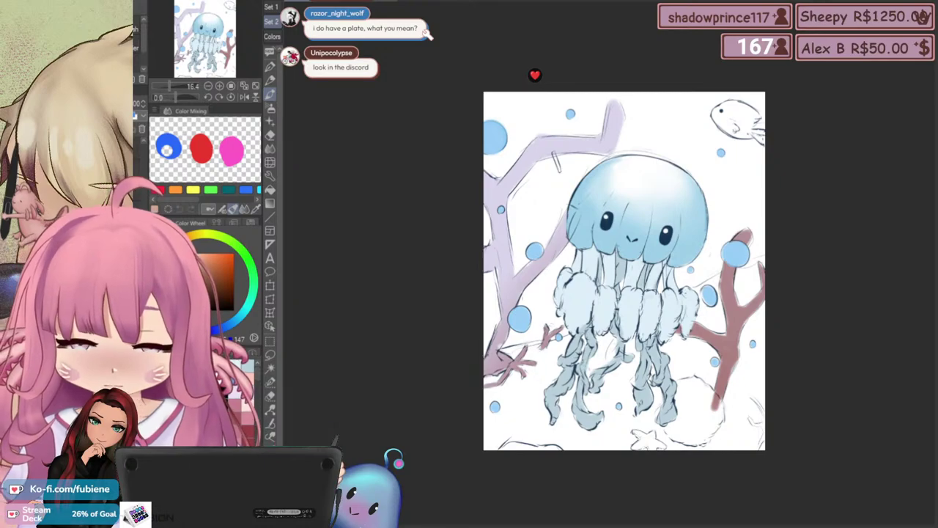
pyautogui.hotkey('ctrl', 'z')
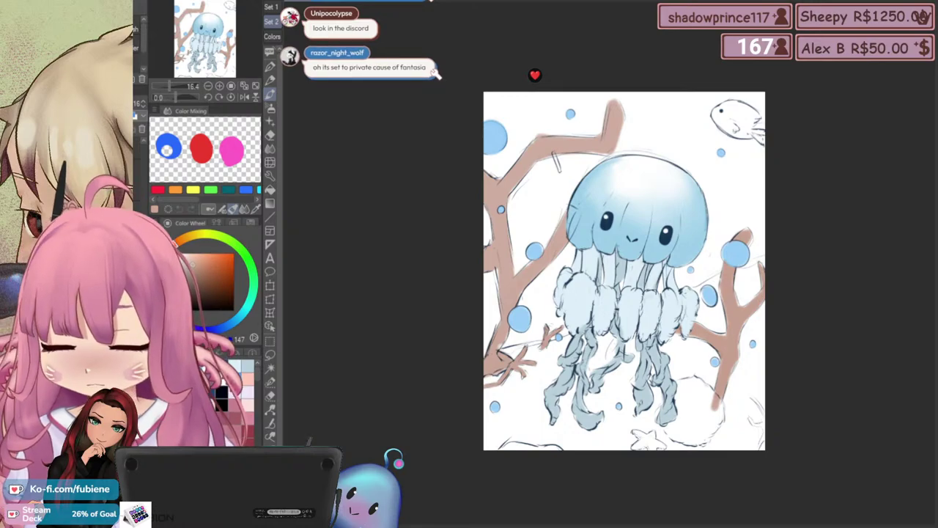
pyautogui.hotkey('ctrl', 'y')
pyautogui.hotkey('ctrl', 'y')
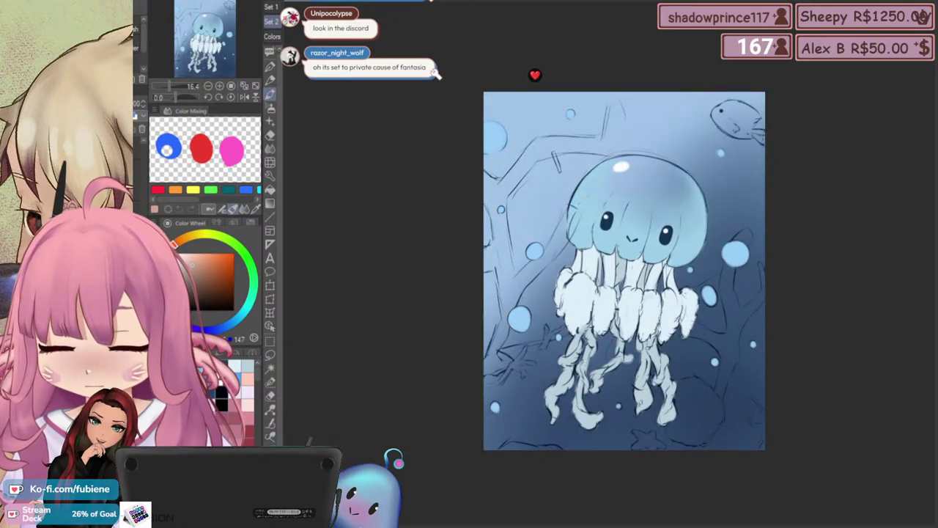
pyautogui.hotkey('ctrl', 'z')
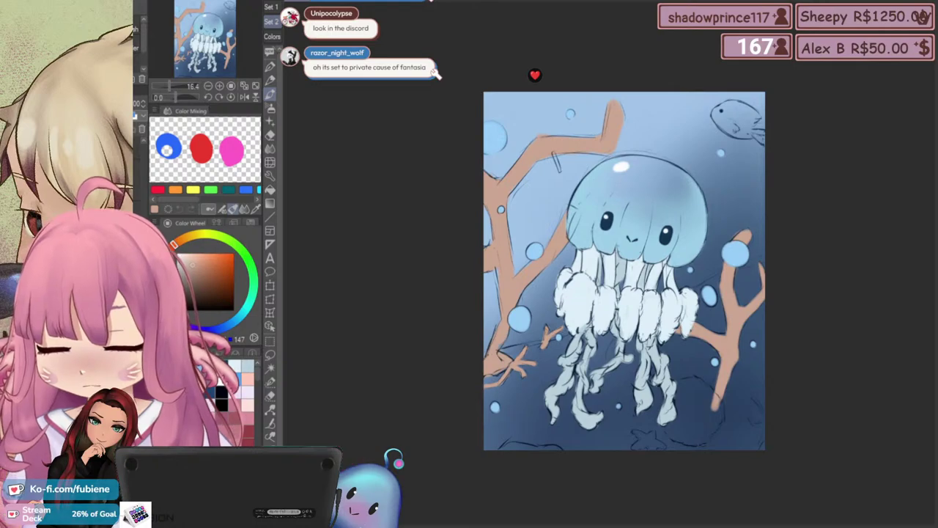
pyautogui.hotkey('ctrl', 'z')
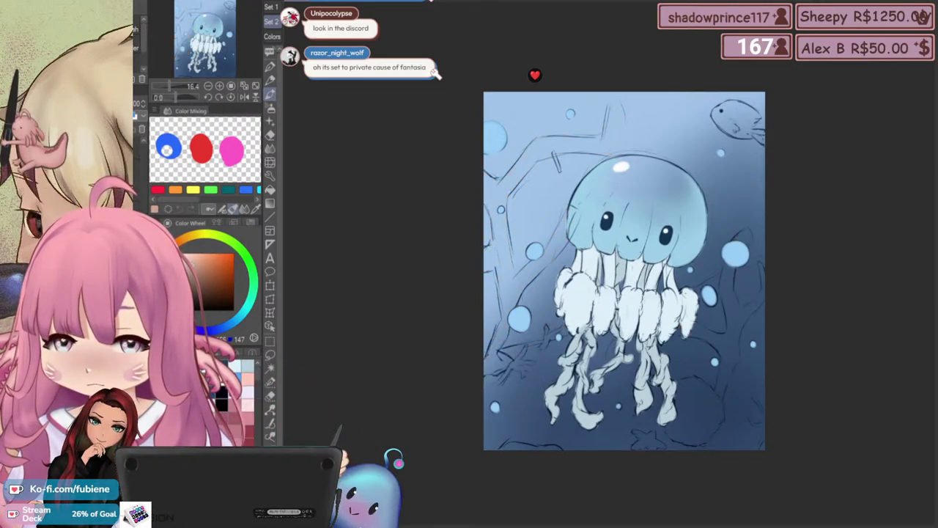
pyautogui.hotkey('ctrl', 'y')
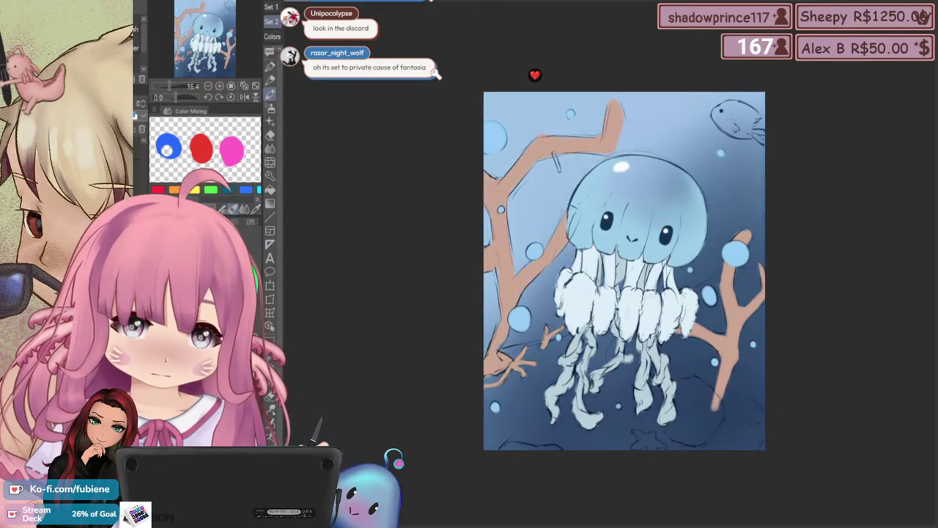
# Give the scene a more saturated blue background and pinkish coral, compare both versions, and set the layer opacity to 71%
pyautogui.click(6, 103)
pyautogui.hotkey('ctrl', 'y')
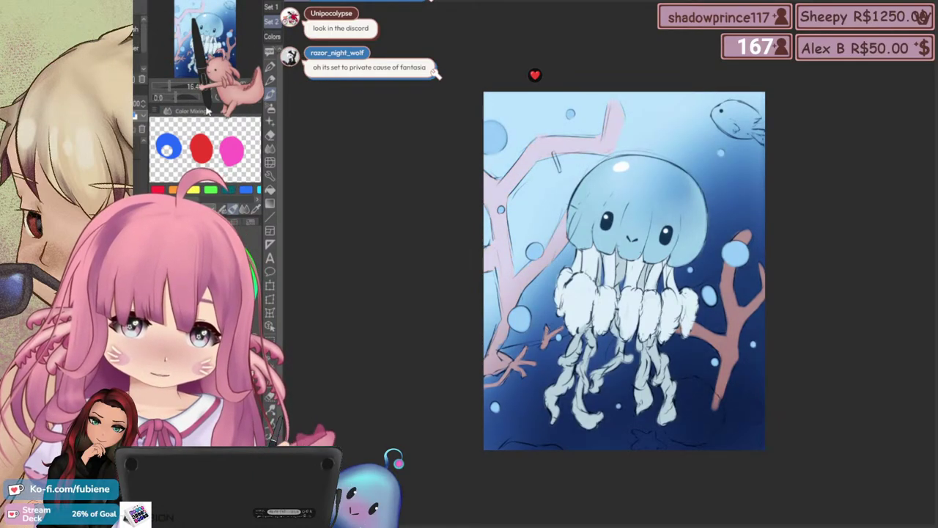
pyautogui.hotkey('ctrl', 'z')
pyautogui.hotkey('ctrl', 'y')
pyautogui.hotkey('ctrl', 'z')
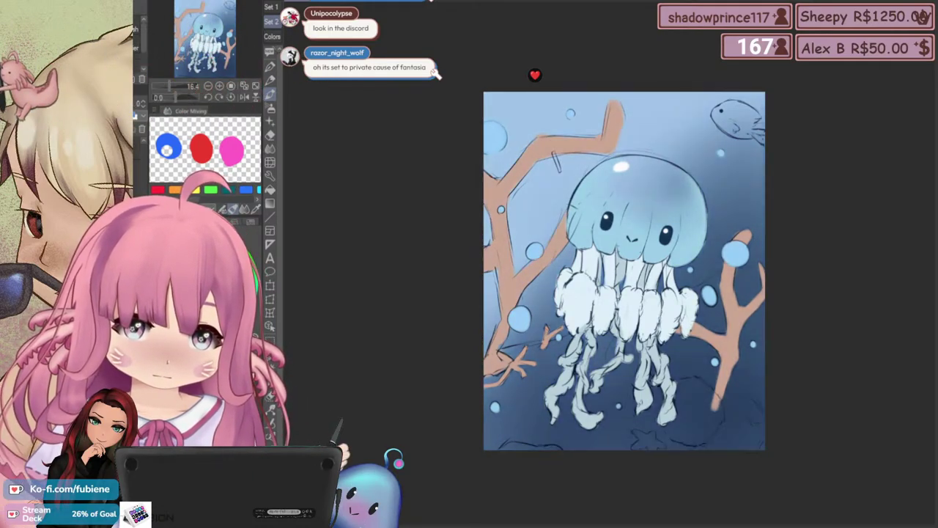
pyautogui.hotkey('ctrl', 'y')
pyautogui.hotkey('ctrl', 'z')
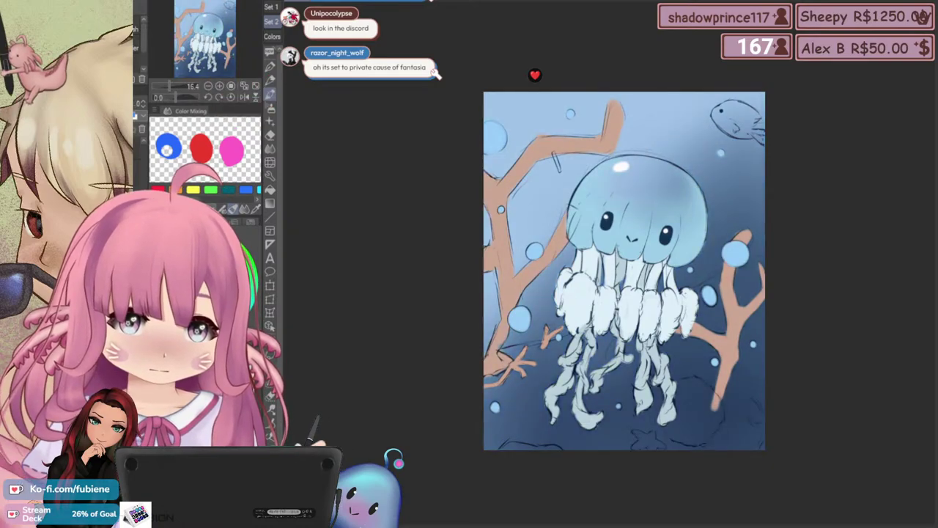
pyautogui.hotkey('ctrl', 'y')
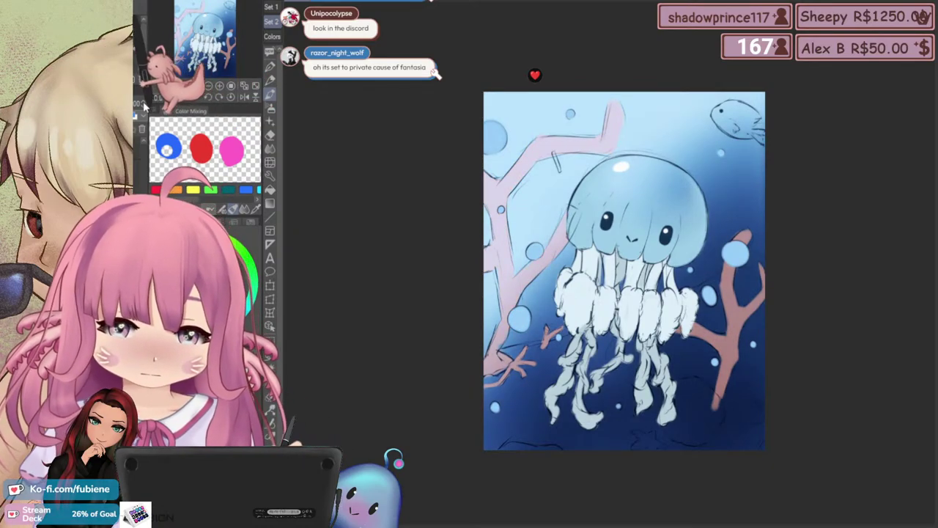
pyautogui.click(88, 104)
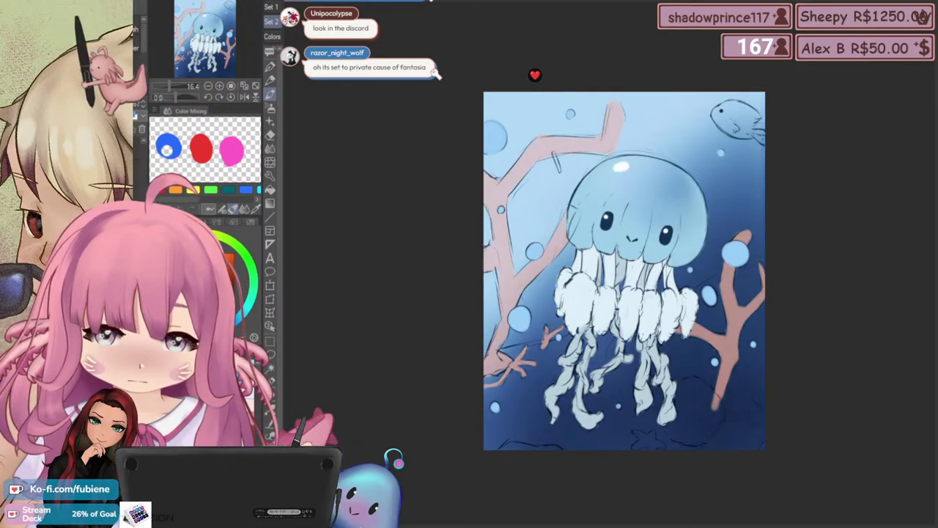
# Examine the recoloured underwater scene both as a whole and close up around the jellyfish
pyautogui.scroll(-1, 476, 350)
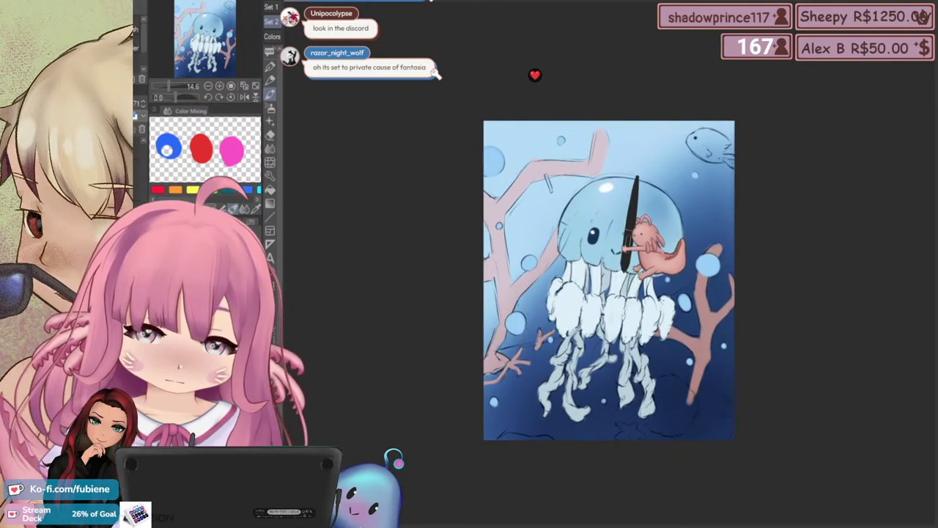
pyautogui.scroll(3, 666, 219)
pyautogui.scroll(-1, 667, 209)
pyautogui.scroll(-2, 666, 202)
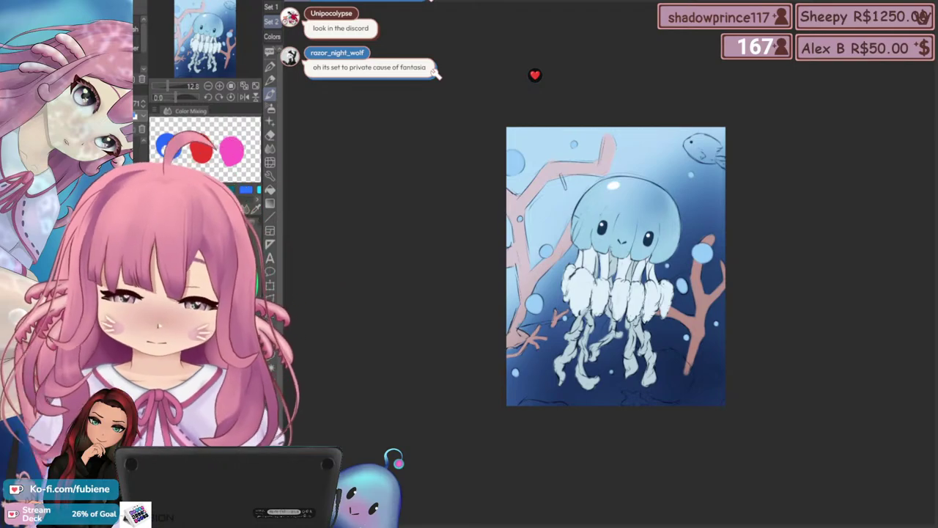
pyautogui.moveTo(689, 328); pyautogui.dragTo(702, 327)
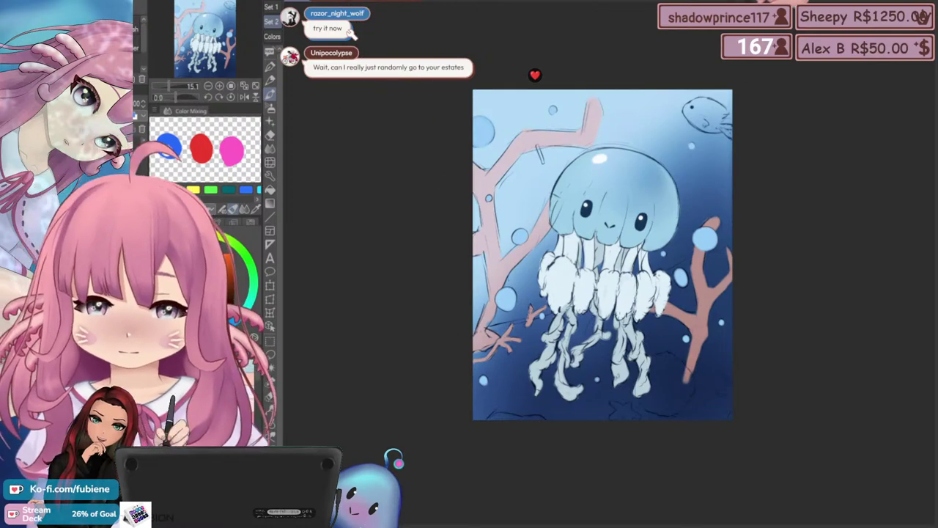
pyautogui.scroll(-3, 626, 182)
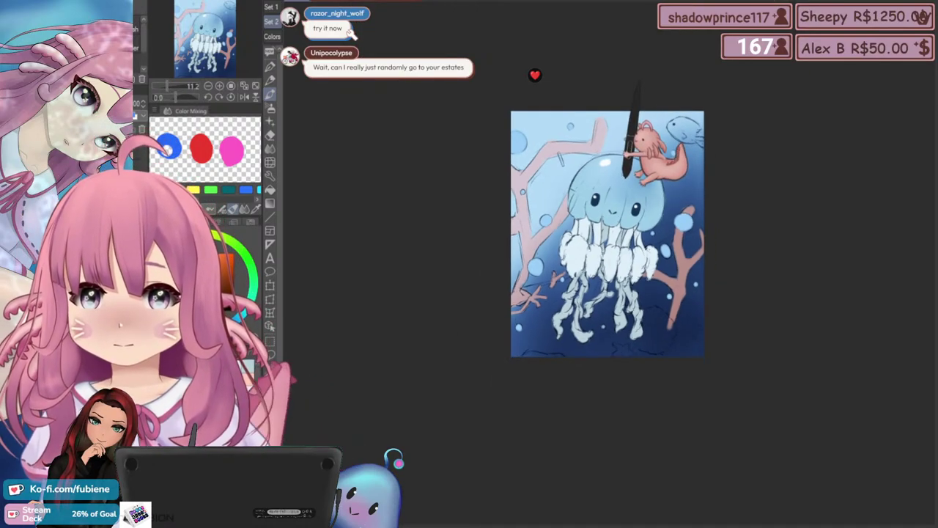
pyautogui.scroll(3, 646, 159)
pyautogui.scroll(2, 646, 155)
pyautogui.scroll(3, 661, 291)
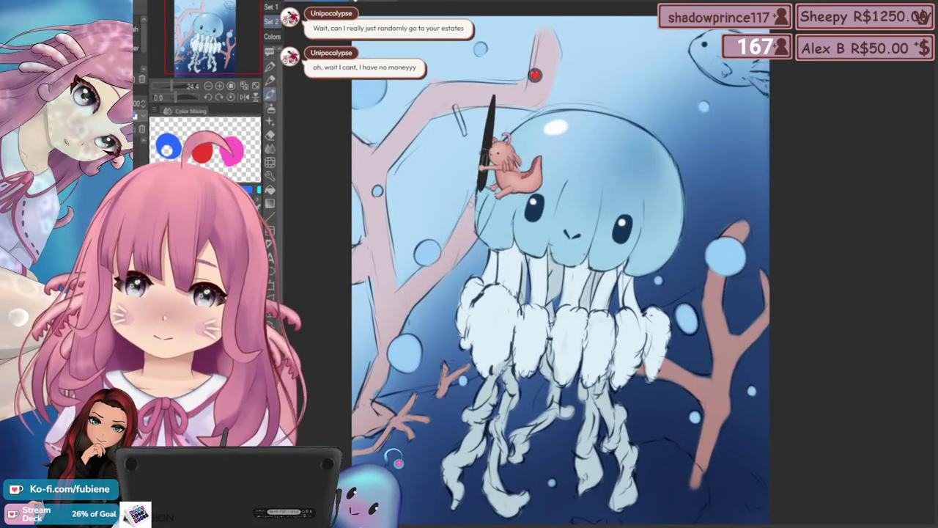
pyautogui.scroll(-1, 453, 294)
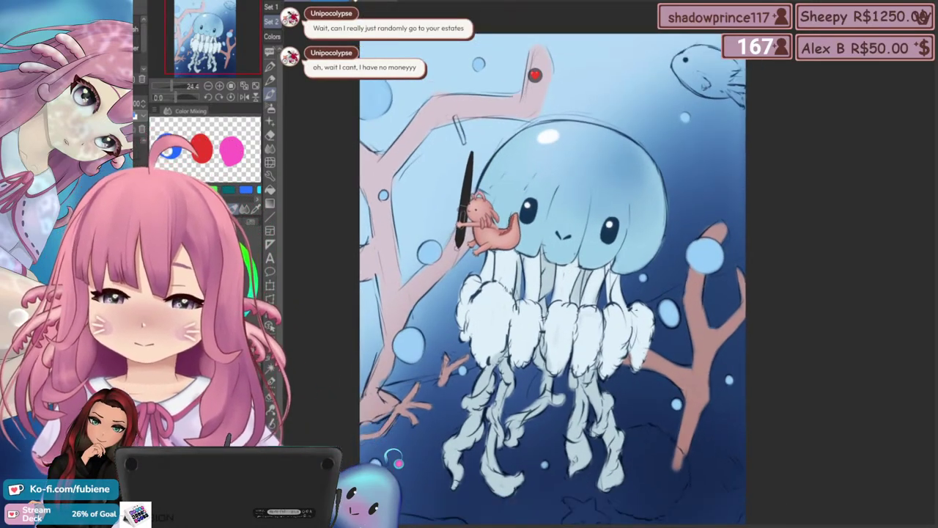
pyautogui.moveTo(453, 294); pyautogui.dragTo(461, 262)
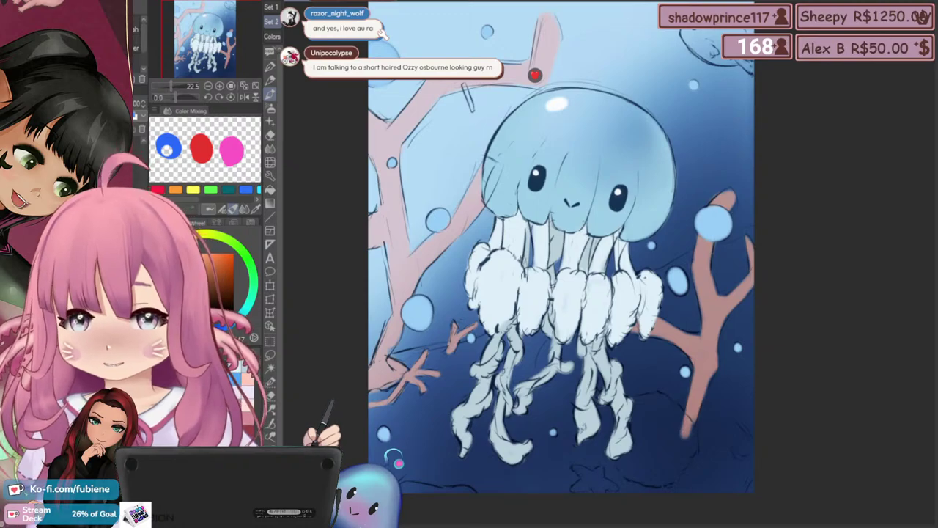
# Open a second view of the jellyfish canvas beside the main one, narrow its pane and show the whole picture in it
pyautogui.hotkey('ctrl', '0')
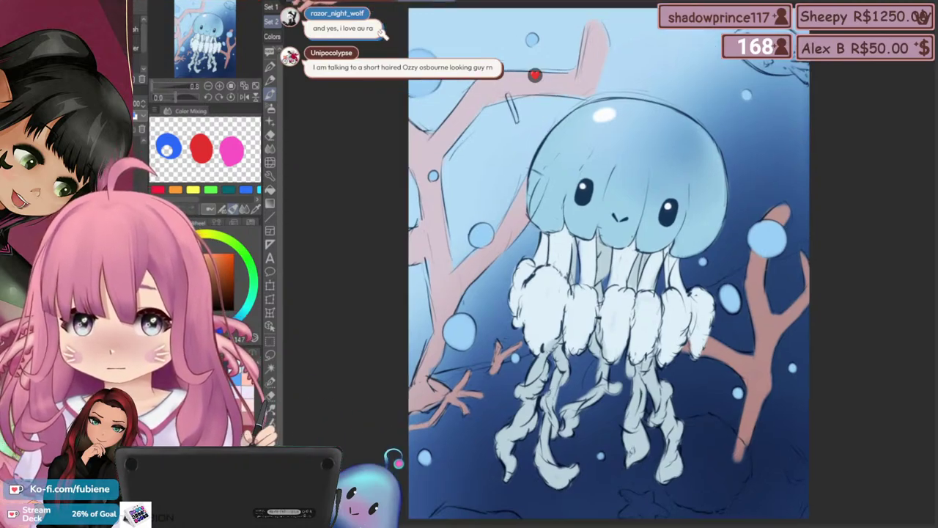
pyautogui.moveTo(928, 161); pyautogui.dragTo(936, 160)
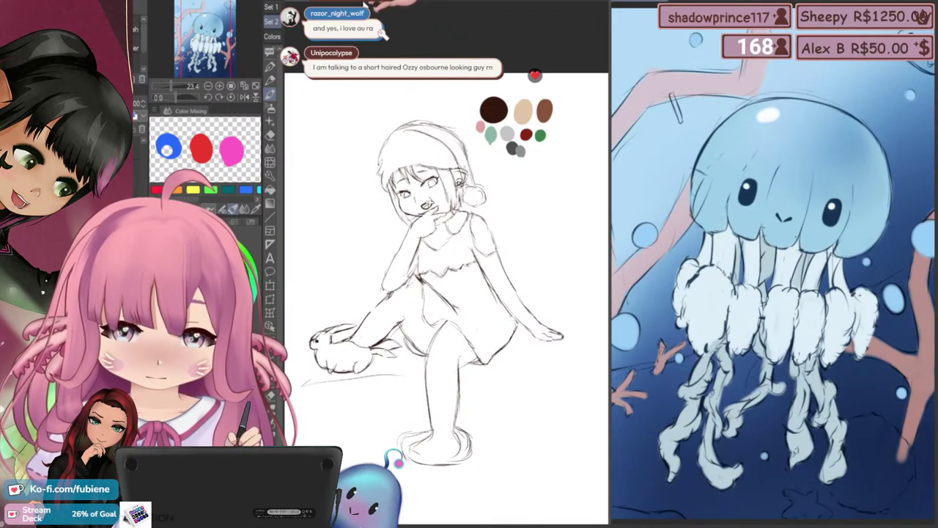
pyautogui.click(329, 1)
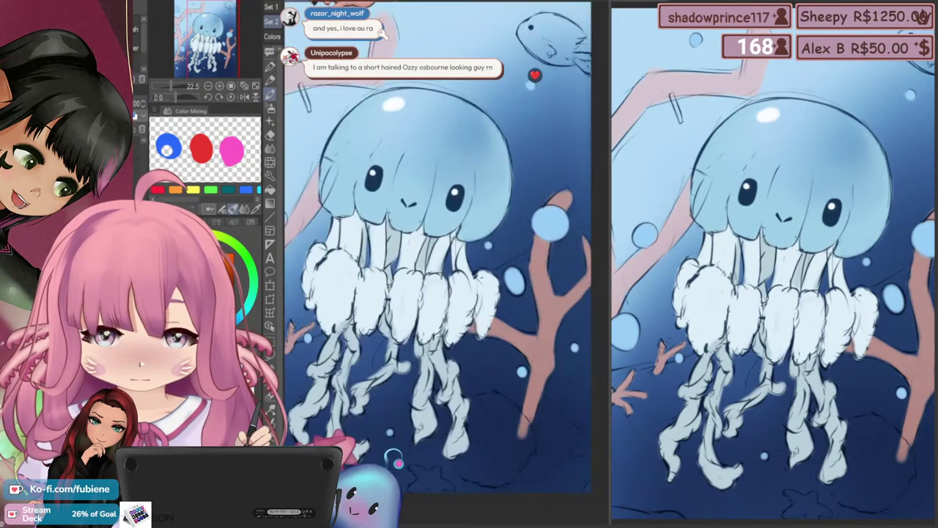
pyautogui.moveTo(610, 202); pyautogui.dragTo(781, 211)
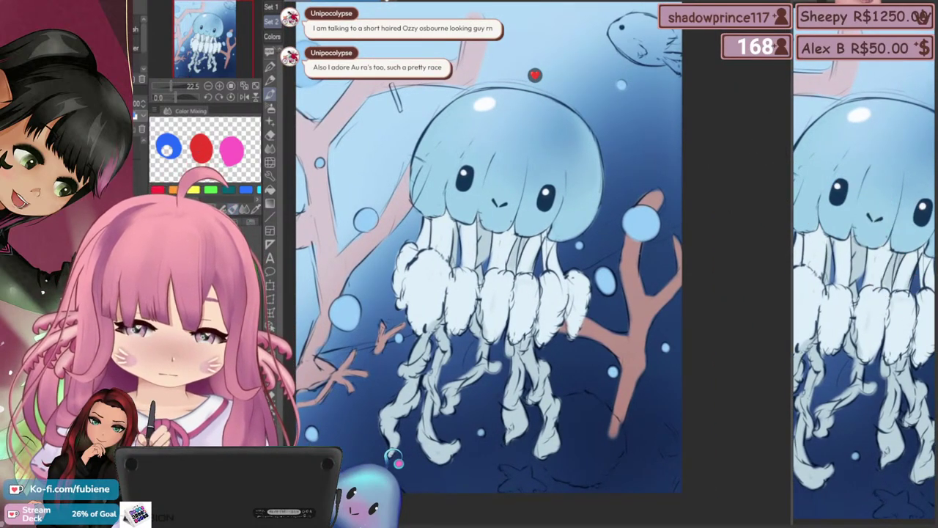
pyautogui.click(828, 3)
pyautogui.scroll(-2, 888, 138)
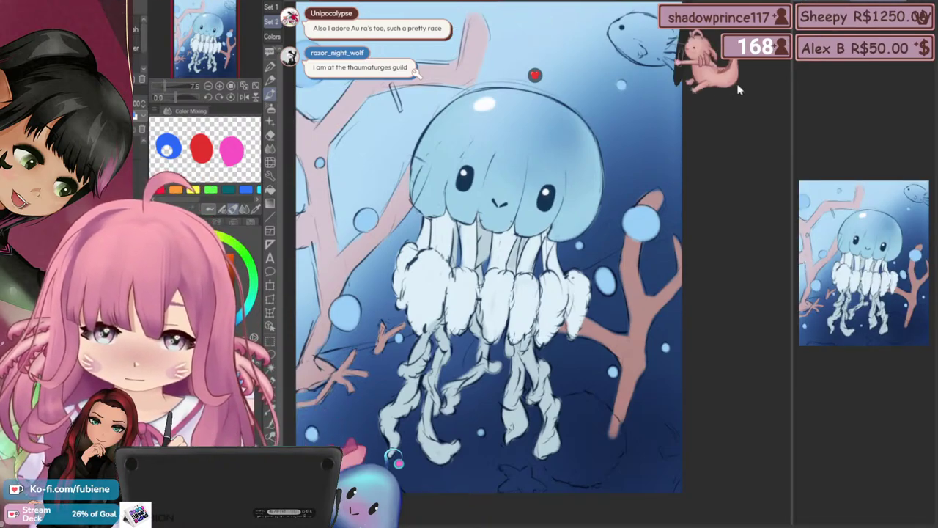
# Add a third view of the jellyfish canvas below the side preview and adjust the upper preview's zoom
pyautogui.moveTo(872, 431)
pyautogui.mouseDown()
pyautogui.moveTo(854, 437)
pyautogui.moveTo(859, 421)
pyautogui.mouseUp()
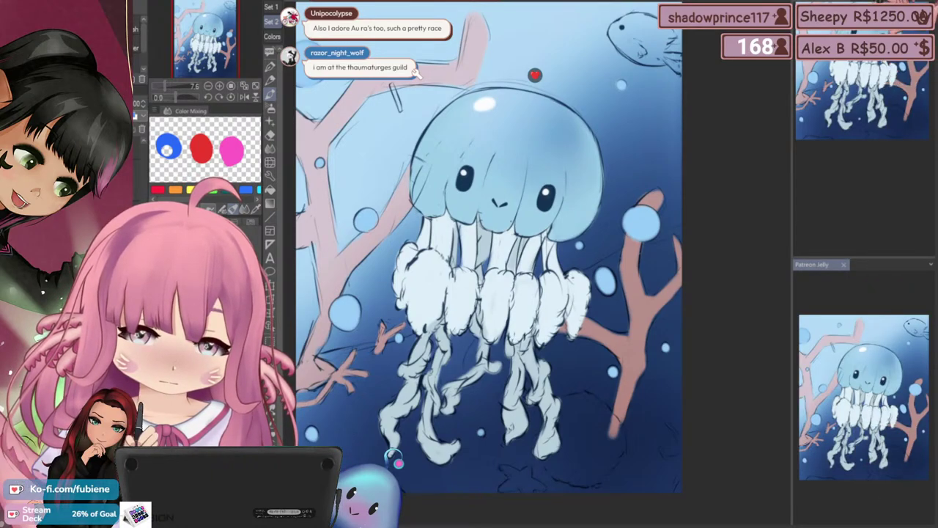
pyautogui.scroll(-3, 863, 103)
pyautogui.scroll(2, 863, 103)
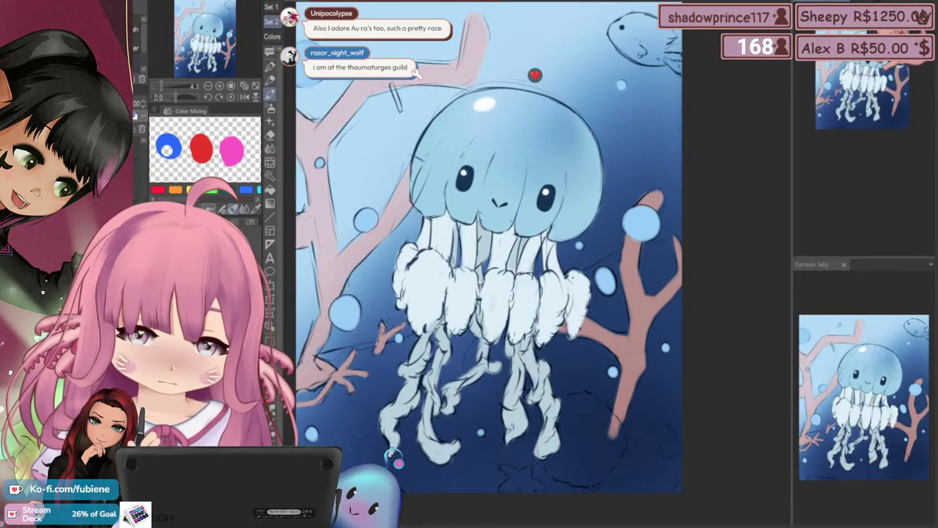
pyautogui.scroll(2, 863, 103)
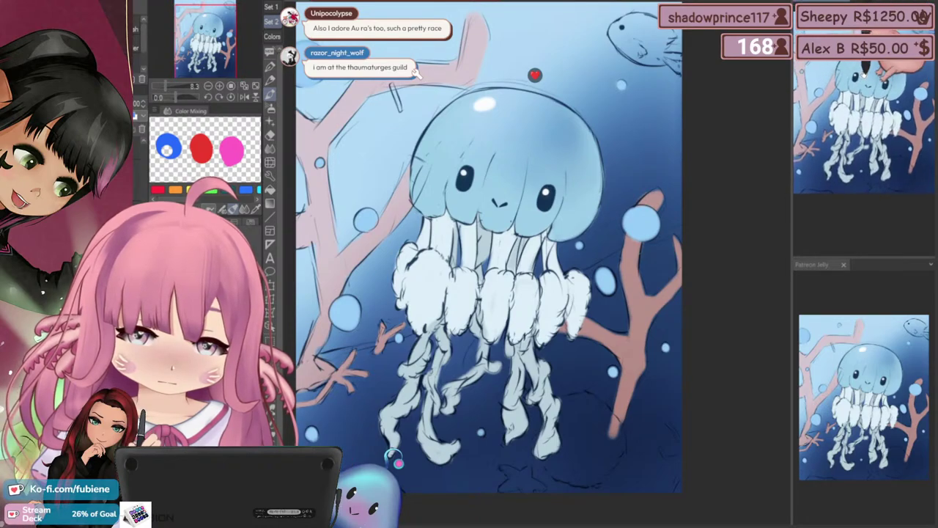
pyautogui.scroll(-1, 857, 81)
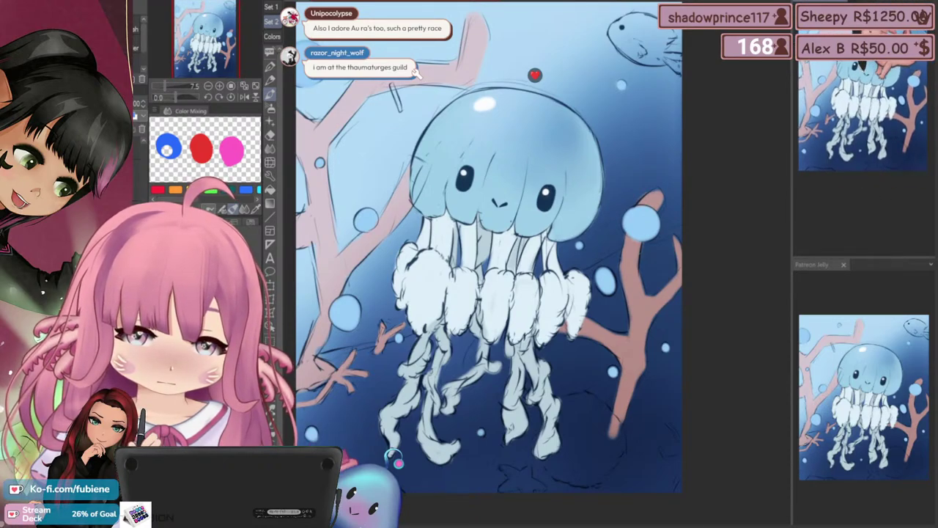
# Make the lower preview pane taller and frame the jellyfish close up in it
pyautogui.moveTo(887, 258); pyautogui.dragTo(882, 147)
pyautogui.moveTo(877, 75); pyautogui.dragTo(875, 101)
pyautogui.moveTo(888, 151); pyautogui.dragTo(888, 181)
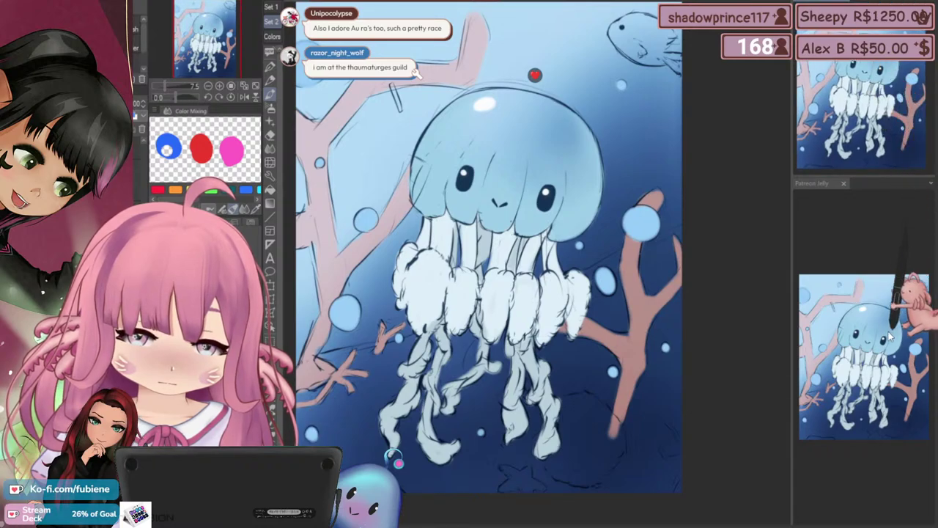
pyautogui.click(833, 184)
pyautogui.moveTo(875, 334); pyautogui.dragTo(891, 320)
pyautogui.scroll(-4, 861, 337)
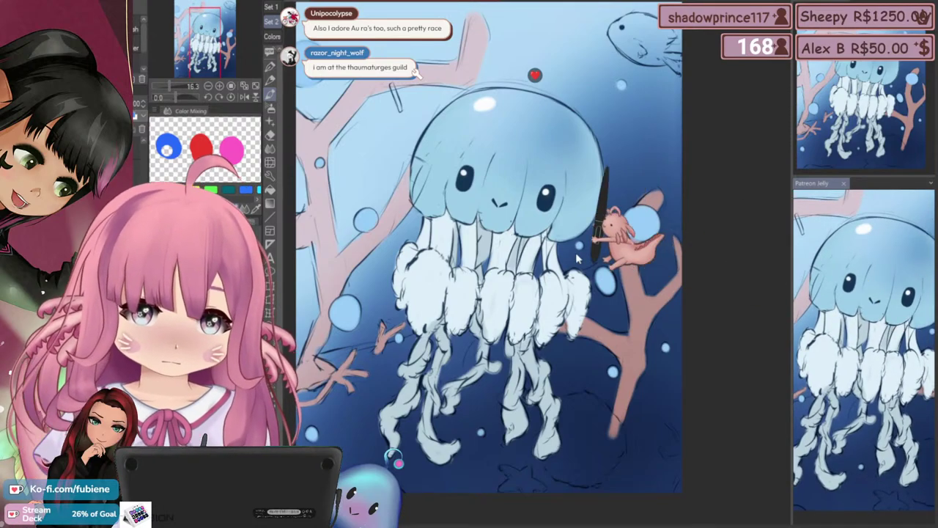
# Paint the large round rock at the seabed below the pink coral in near-black brown, keeping the jellyfish's tentacle in front
pyautogui.click(332, 1)
pyautogui.scroll(-5, 587, 257)
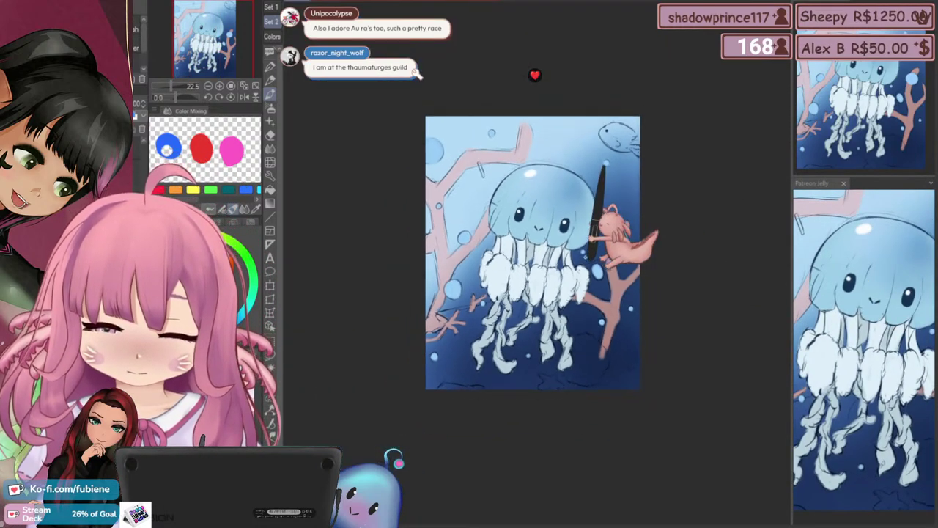
pyautogui.scroll(9, 586, 377)
pyautogui.scroll(4, 604, 385)
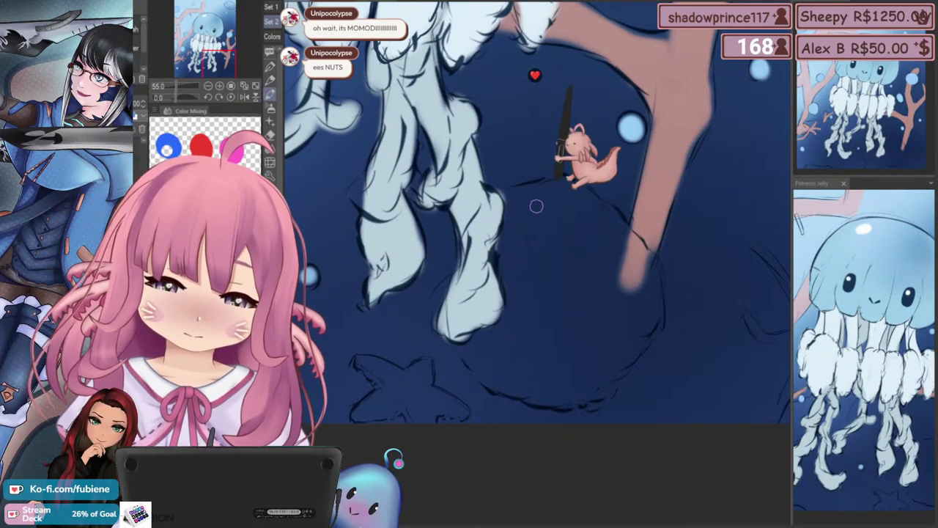
pyautogui.scroll(-2, 499, 233)
pyautogui.moveTo(443, 286); pyautogui.dragTo(472, 318)
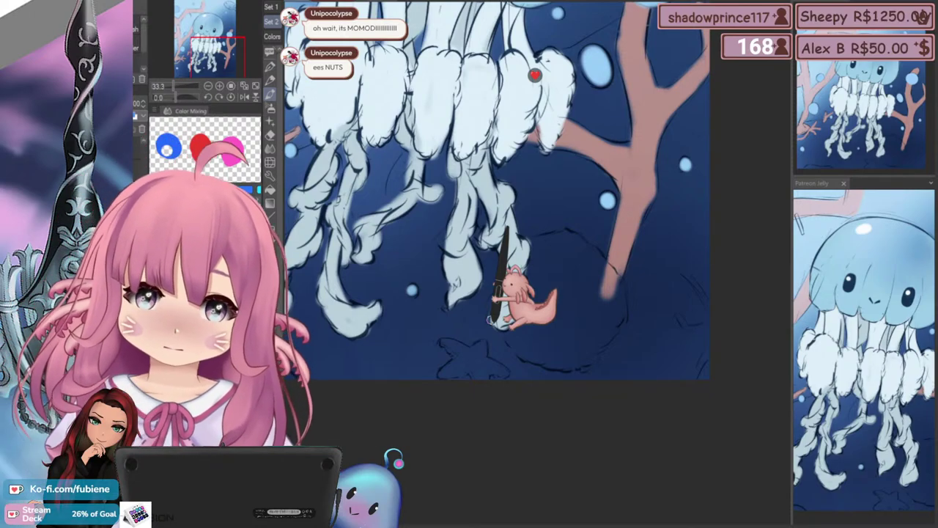
pyautogui.moveTo(512, 231); pyautogui.dragTo(486, 216)
pyautogui.moveTo(465, 283); pyautogui.dragTo(455, 343)
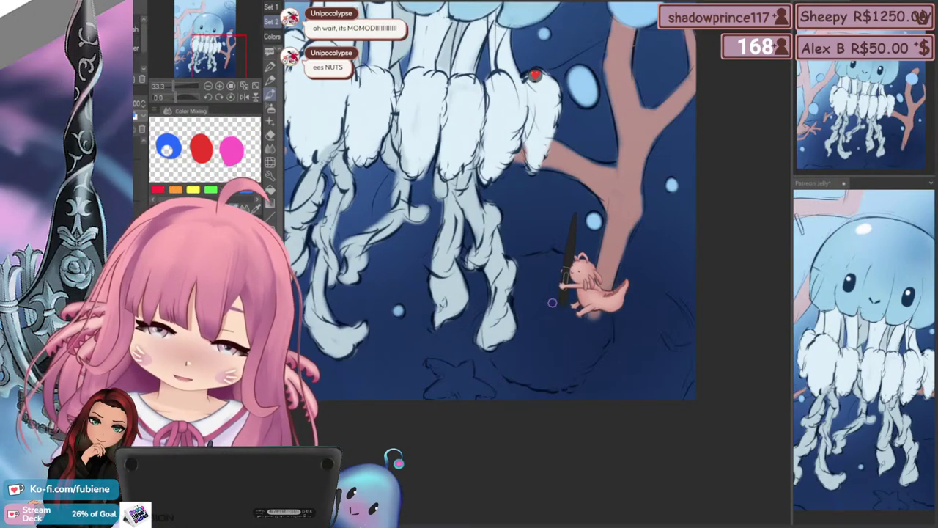
pyautogui.moveTo(552, 302)
pyautogui.mouseDown()
pyautogui.moveTo(588, 304)
pyautogui.moveTo(566, 277)
pyautogui.moveTo(562, 343)
pyautogui.moveTo(581, 328)
pyautogui.moveTo(573, 346)
pyautogui.moveTo(524, 350)
pyautogui.moveTo(540, 368)
pyautogui.moveTo(526, 368)
pyautogui.moveTo(532, 374)
pyautogui.moveTo(544, 318)
pyautogui.mouseUp()
pyautogui.moveTo(500, 347)
pyautogui.mouseDown()
pyautogui.moveTo(509, 360)
pyautogui.moveTo(520, 295)
pyautogui.moveTo(490, 344)
pyautogui.moveTo(519, 320)
pyautogui.moveTo(537, 341)
pyautogui.moveTo(521, 315)
pyautogui.moveTo(554, 289)
pyautogui.moveTo(583, 315)
pyautogui.moveTo(603, 318)
pyautogui.moveTo(568, 386)
pyautogui.moveTo(611, 381)
pyautogui.moveTo(565, 371)
pyautogui.moveTo(514, 288)
pyautogui.moveTo(516, 274)
pyautogui.moveTo(502, 277)
pyautogui.mouseUp()
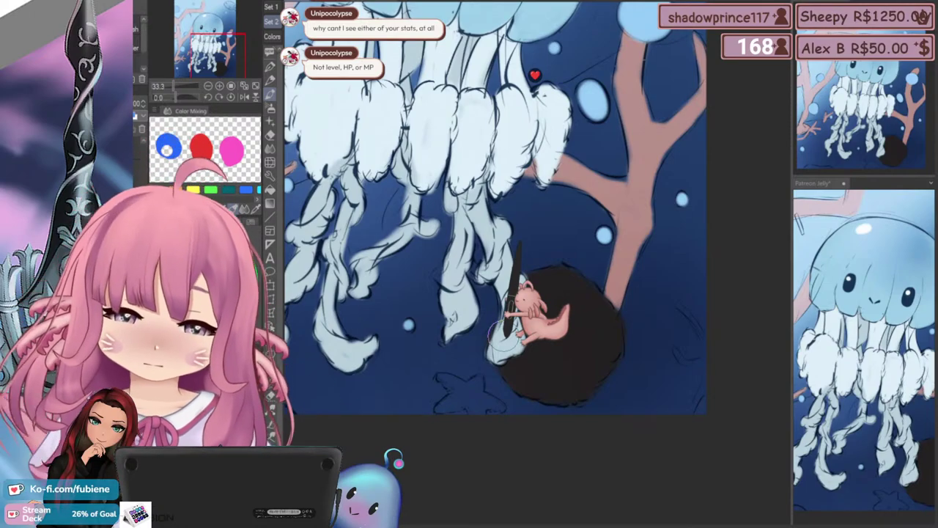
pyautogui.moveTo(504, 336); pyautogui.dragTo(546, 317)
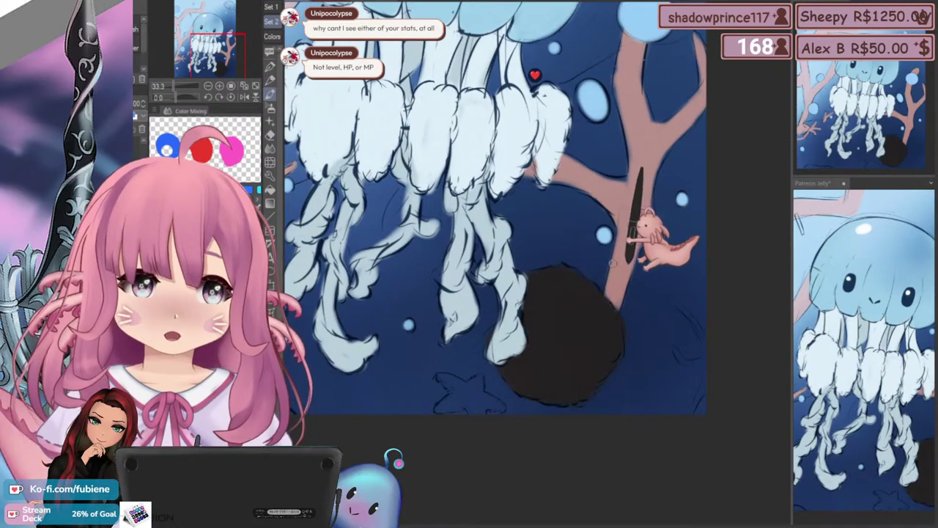
pyautogui.moveTo(567, 308); pyautogui.dragTo(556, 293)
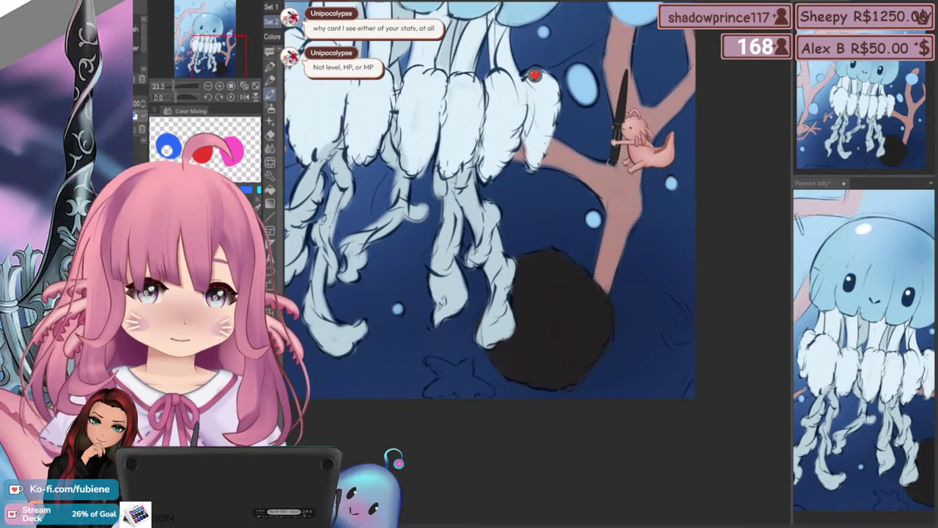